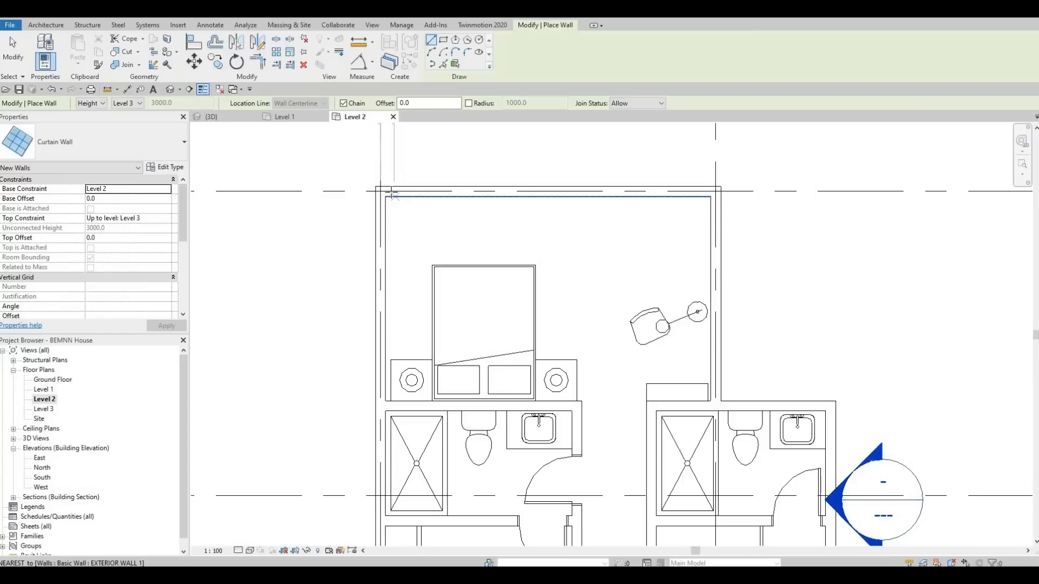
Step: Draw a curtain wall about 4580 mm long within the north exterior wall of the north bedroom, glazing flipped towards the room
{"action": "left_click", "coordinate": [391, 191]}
{"action": "scroll", "coordinate": [488, 190], "scroll_direction": "up", "scroll_amount": 3}
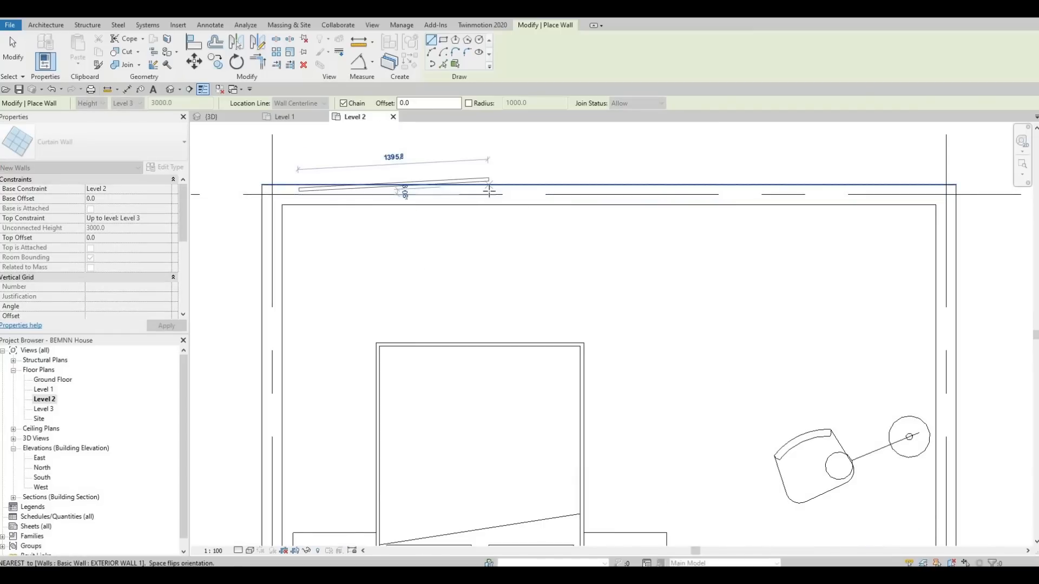
{"action": "key", "text": "space"}
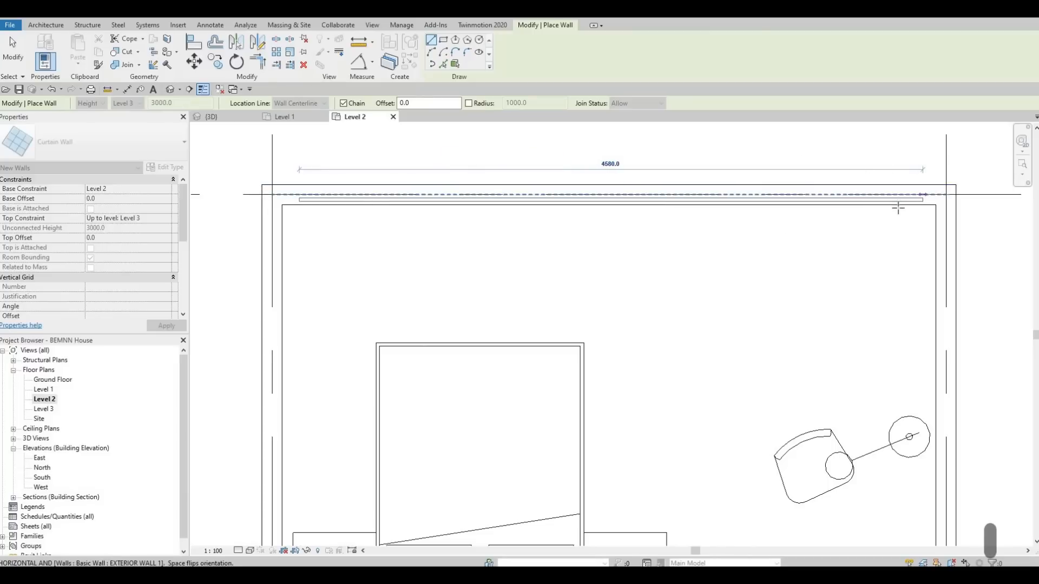
{"action": "left_click", "coordinate": [898, 208]}
{"action": "key", "text": "Escape"}
Step: Draw a curtain wall within the north bedroom's west exterior wall, from beside the nightstand up to near the corner
{"action": "scroll", "coordinate": [505, 135], "scroll_direction": "down", "scroll_amount": 1}
{"action": "middle_click_drag", "start_coordinate": [334, 540], "coordinate": [347, 402]}
{"action": "left_click", "coordinate": [347, 405]}
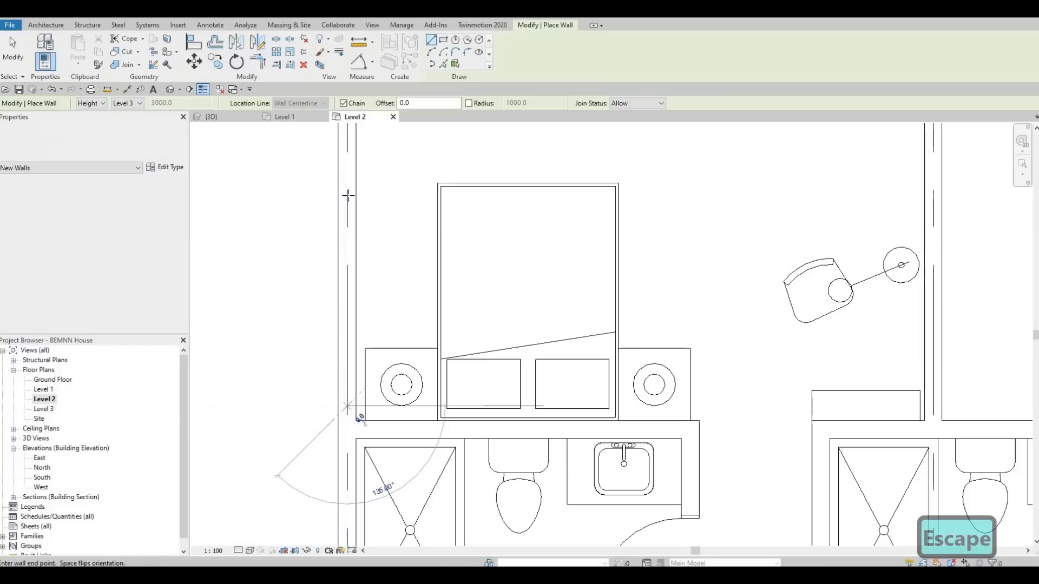
{"action": "middle_click_drag", "start_coordinate": [349, 195], "coordinate": [334, 456]}
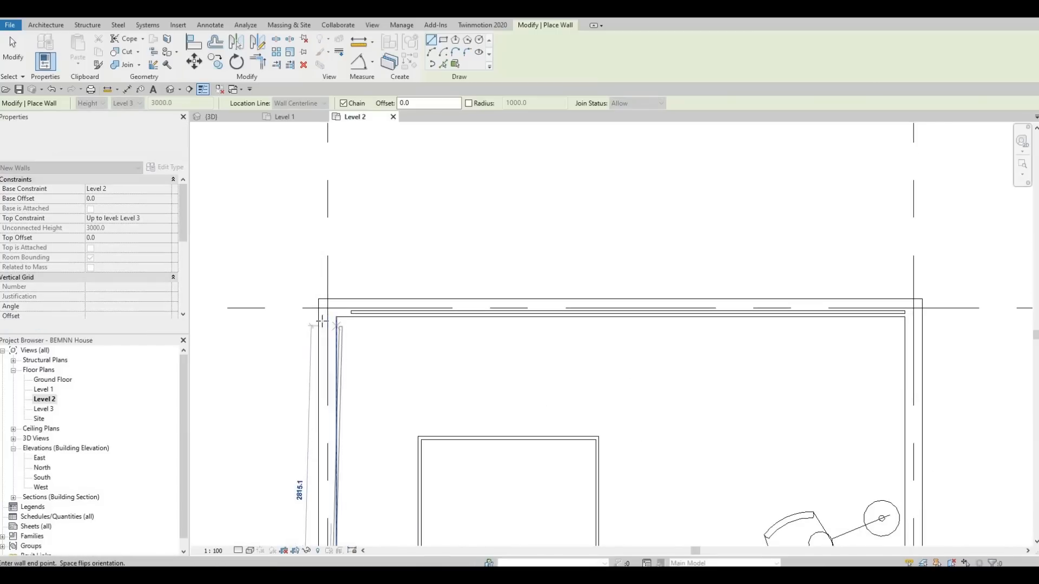
{"action": "scroll", "coordinate": [328, 324], "scroll_direction": "up", "scroll_amount": 1}
{"action": "left_click", "coordinate": [320, 334]}
{"action": "key", "text": "Escape"}
Step: Draw a curtain wall about 2905 mm long within the north bedroom's east exterior wall
{"action": "scroll", "coordinate": [650, 313], "scroll_direction": "down", "scroll_amount": 1}
{"action": "middle_click_drag", "start_coordinate": [1020, 339], "coordinate": [690, 176]}
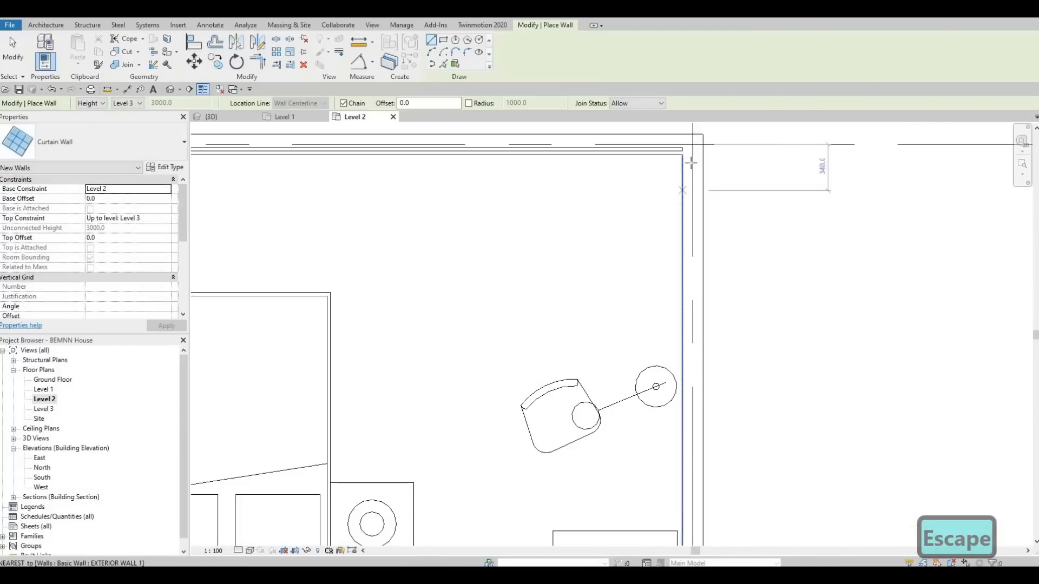
{"action": "left_click", "coordinate": [692, 159]}
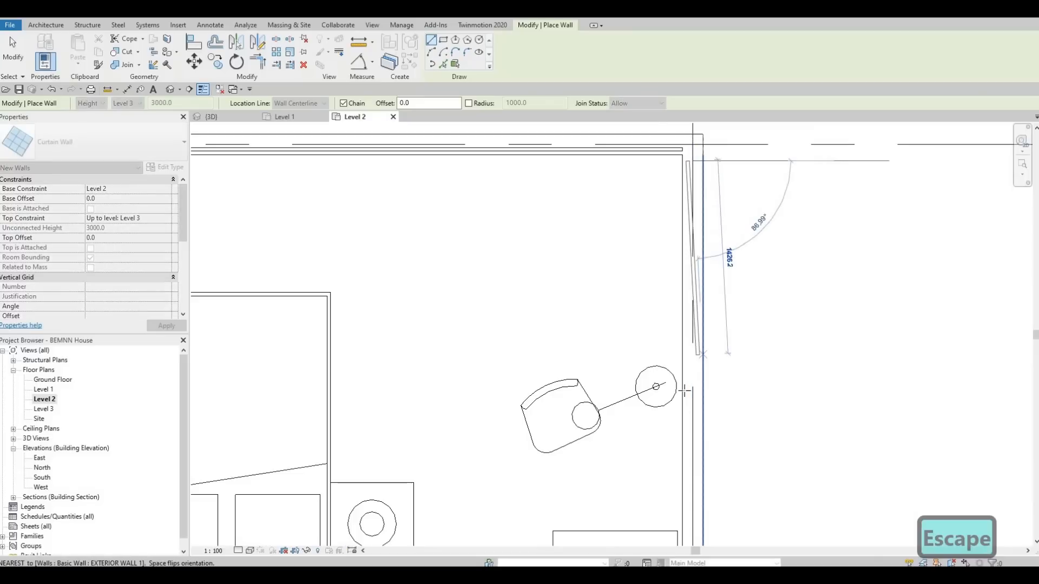
{"action": "middle_click_drag", "start_coordinate": [692, 411], "coordinate": [687, 222]}
{"action": "left_click", "coordinate": [683, 260]}
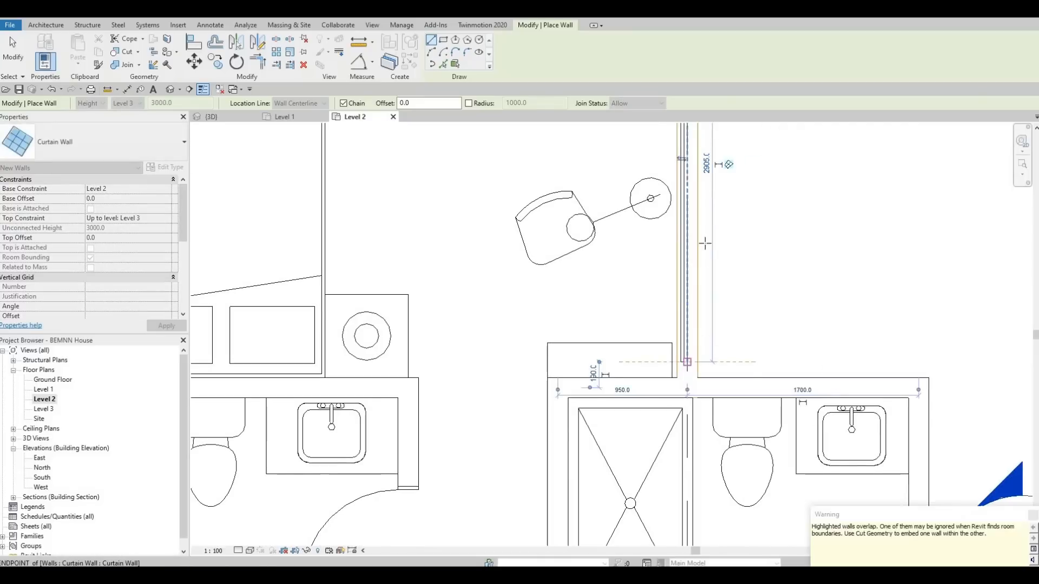
{"action": "key", "text": "Escape"}
Step: Draw a curtain wall about 2740 mm long within the north exterior wall of the middle east bedroom
{"action": "scroll", "coordinate": [652, 313], "scroll_direction": "down", "scroll_amount": 4}
{"action": "middle_click_drag", "start_coordinate": [651, 316], "coordinate": [624, 346]}
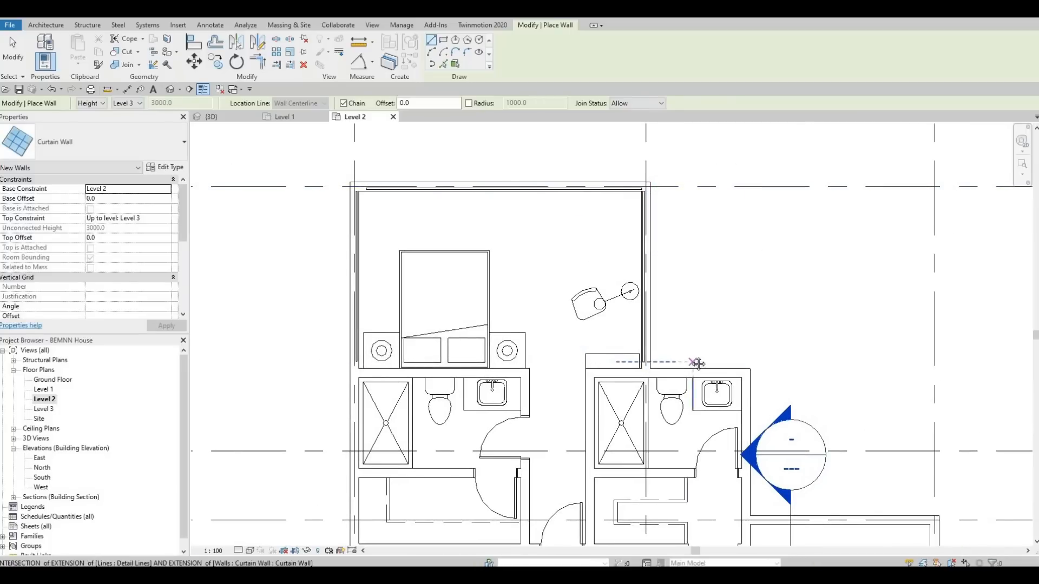
{"action": "scroll", "coordinate": [572, 225], "scroll_direction": "down", "scroll_amount": 2}
{"action": "middle_click_drag", "start_coordinate": [592, 441], "coordinate": [605, 225]}
{"action": "scroll", "coordinate": [605, 226], "scroll_direction": "up", "scroll_amount": 2}
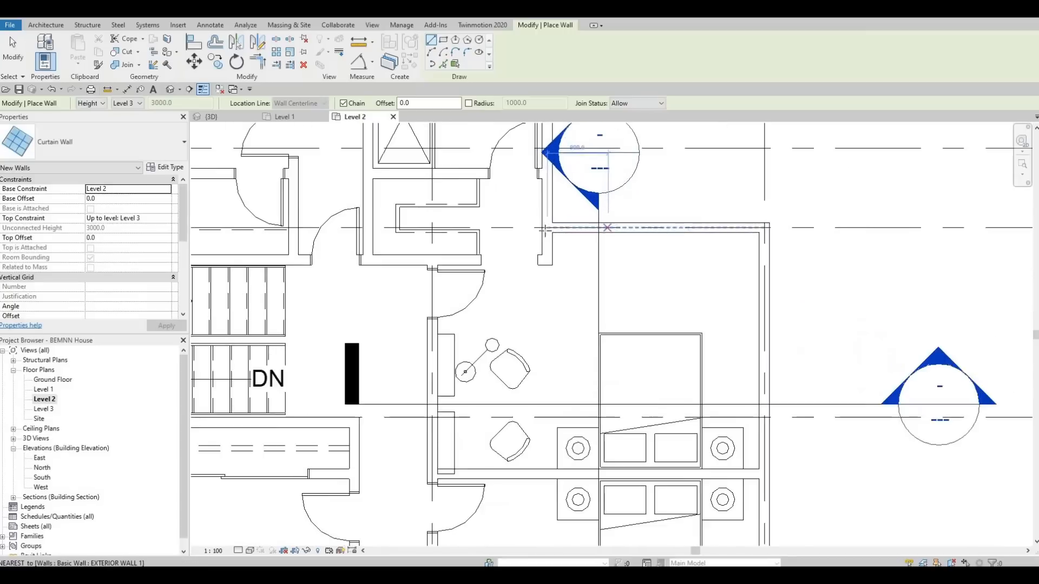
{"action": "scroll", "coordinate": [541, 229], "scroll_direction": "up", "scroll_amount": 2}
{"action": "left_click", "coordinate": [533, 229]}
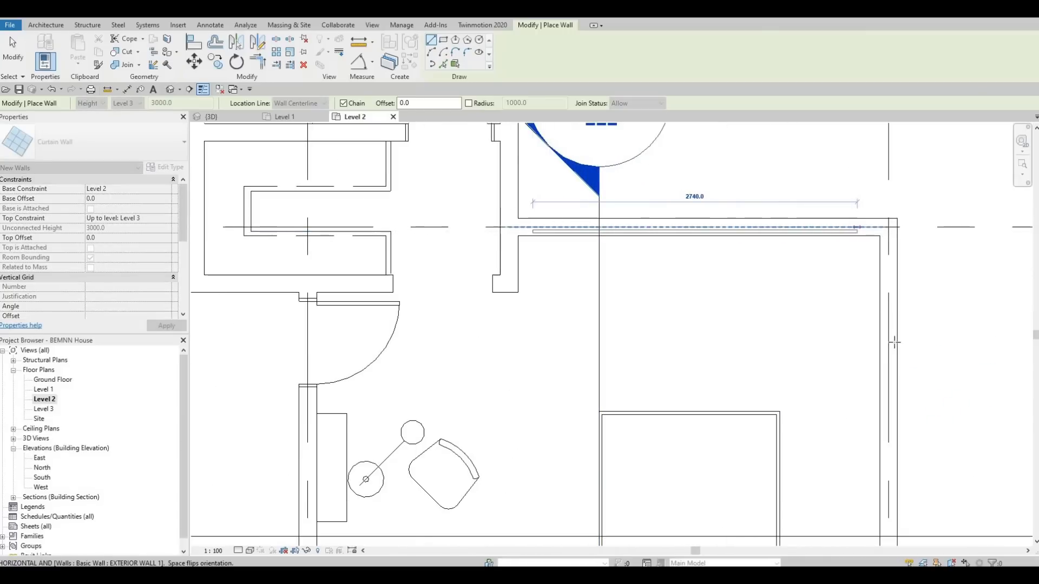
{"action": "left_click", "coordinate": [857, 231]}
{"action": "key", "text": "Escape"}
Step: Draw a curtain wall about 3140 mm long within the middle east bedroom's east exterior wall
{"action": "scroll", "coordinate": [735, 130], "scroll_direction": "down", "scroll_amount": 1}
{"action": "middle_click_drag", "start_coordinate": [875, 308], "coordinate": [720, 273]}
{"action": "left_click", "coordinate": [723, 231]}
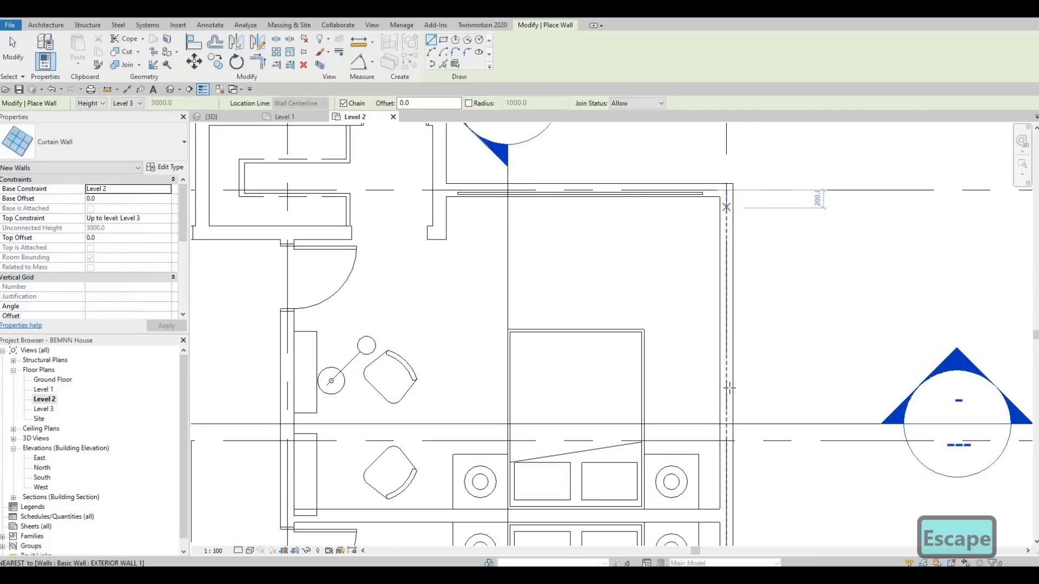
{"action": "left_click", "coordinate": [730, 490]}
{"action": "key", "text": "Escape"}
Step: Draw a curtain wall within the southeast bedroom's east exterior wall, from the partition down to near the south corner
{"action": "middle_click_drag", "start_coordinate": [730, 490], "coordinate": [709, 276]}
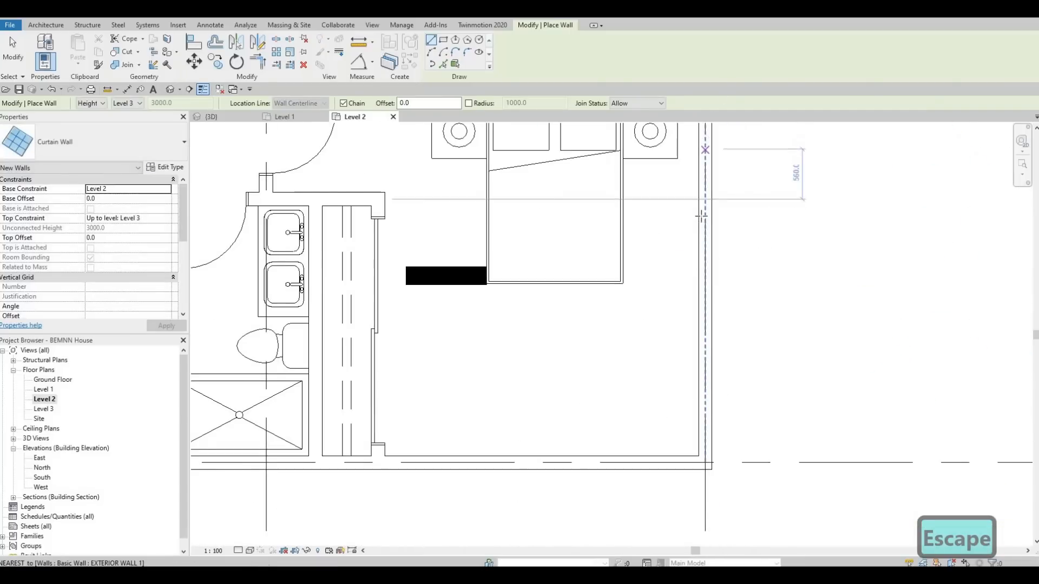
{"action": "middle_click_drag", "start_coordinate": [703, 210], "coordinate": [698, 290]}
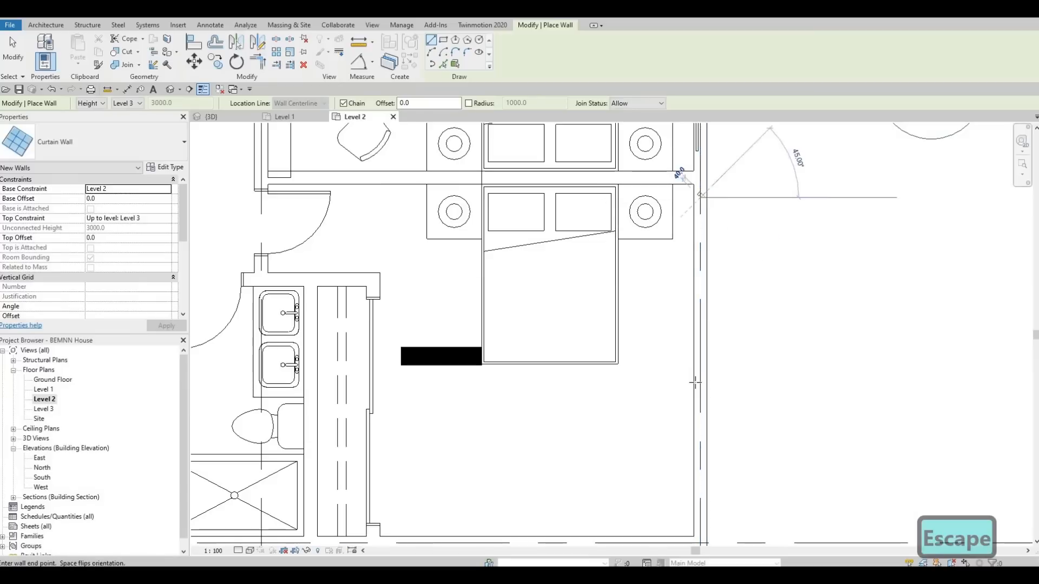
{"action": "left_click", "coordinate": [700, 197]}
{"action": "middle_click_drag", "start_coordinate": [708, 520], "coordinate": [704, 222]}
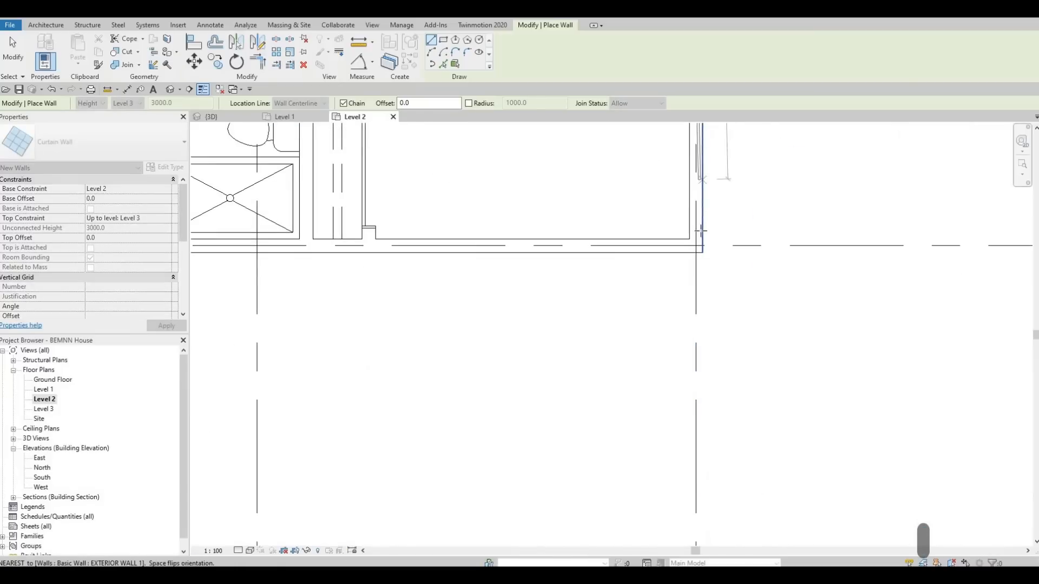
{"action": "left_click", "coordinate": [703, 232]}
{"action": "key", "text": "Escape"}
Step: Draw a curtain wall about 3060 mm long within the southeast bedroom's south exterior wall and end wall placement
{"action": "left_click", "coordinate": [392, 243]}
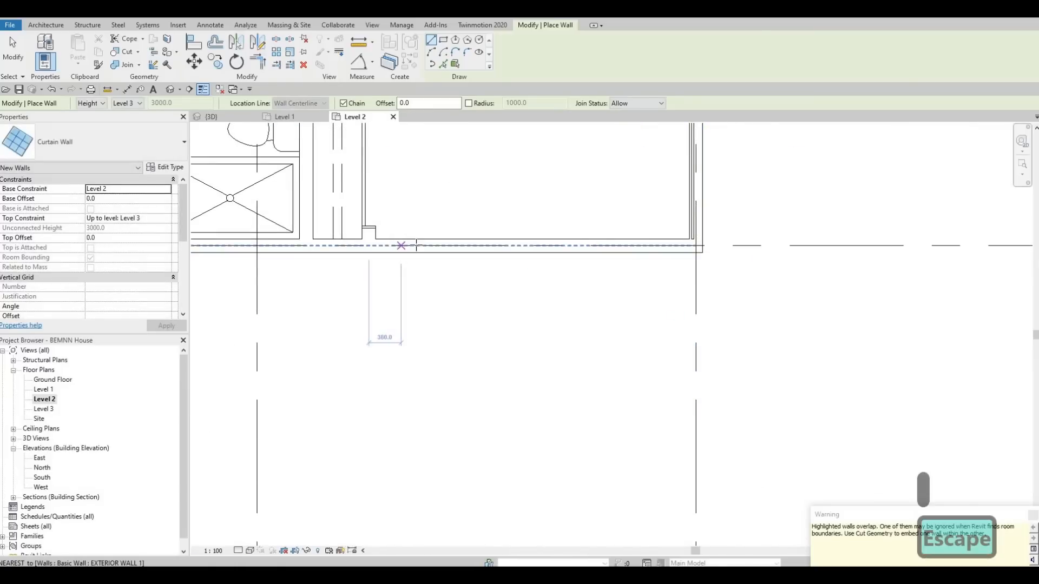
{"action": "left_click", "coordinate": [668, 230]}
{"action": "key", "text": "Escape"}
{"action": "key", "text": "Escape"}
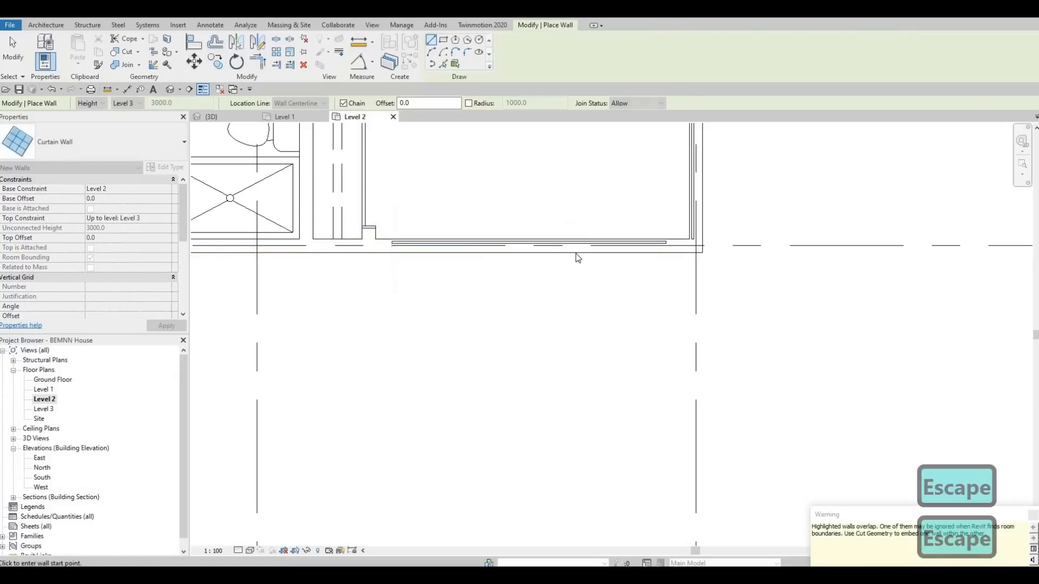
Step: Create a similar curtain wall about 3400 mm long within the southwest bedroom's west exterior wall
{"action": "scroll", "coordinate": [592, 326], "scroll_direction": "down", "scroll_amount": 2}
{"action": "middle_click_drag", "start_coordinate": [625, 310], "coordinate": [759, 409]}
{"action": "scroll", "coordinate": [759, 409], "scroll_direction": "down", "scroll_amount": 2}
{"action": "middle_click_drag", "start_coordinate": [493, 355], "coordinate": [524, 296]}
{"action": "scroll", "coordinate": [523, 298], "scroll_direction": "up", "scroll_amount": 3}
{"action": "left_click", "coordinate": [888, 295]}
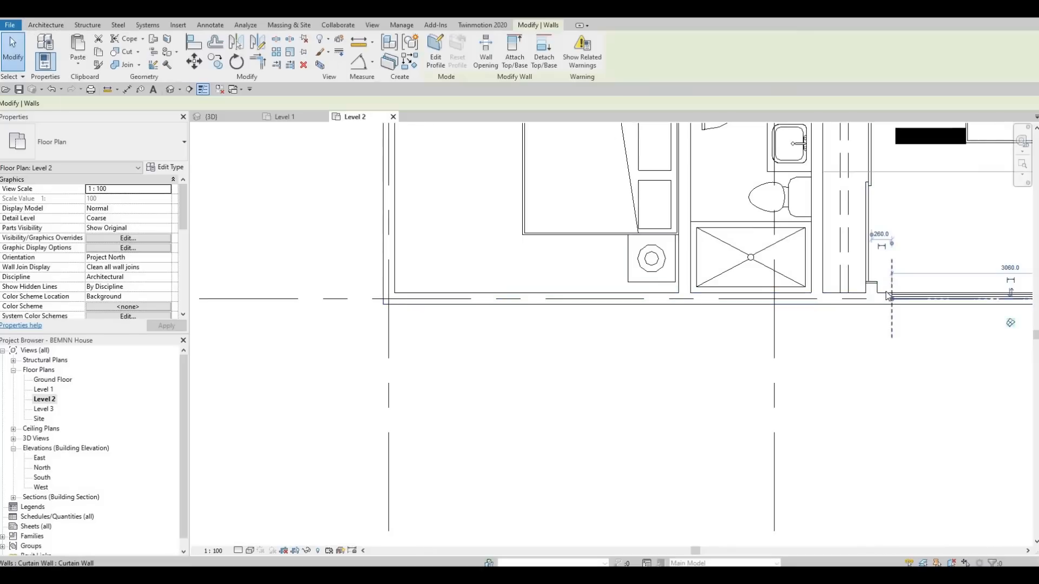
{"action": "key", "text": "c"}
{"action": "key", "text": "s"}
{"action": "scroll", "coordinate": [492, 413], "scroll_direction": "down", "scroll_amount": 4}
{"action": "scroll", "coordinate": [456, 274], "scroll_direction": "up", "scroll_amount": 4}
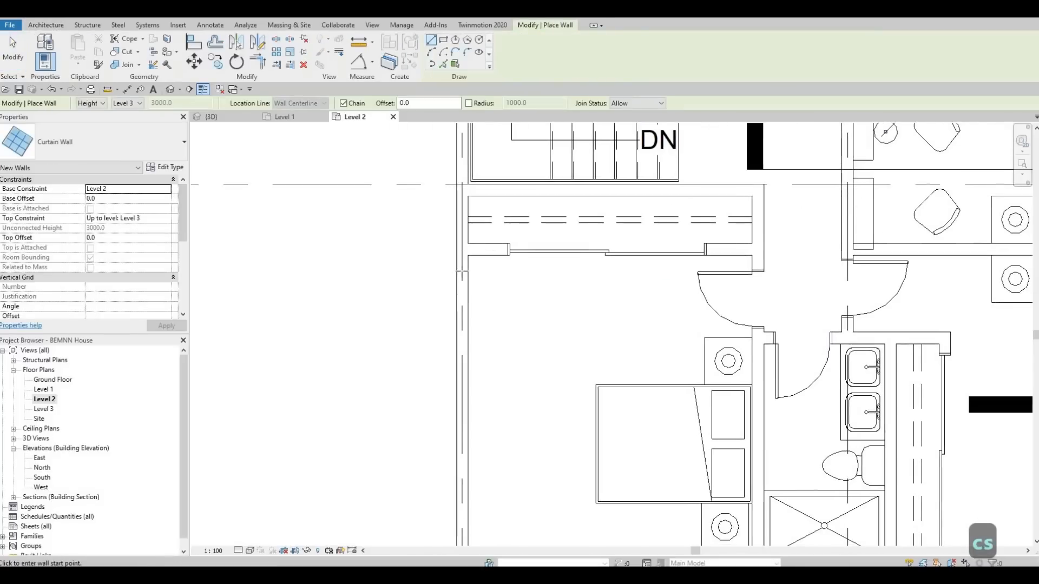
{"action": "left_click", "coordinate": [467, 293]}
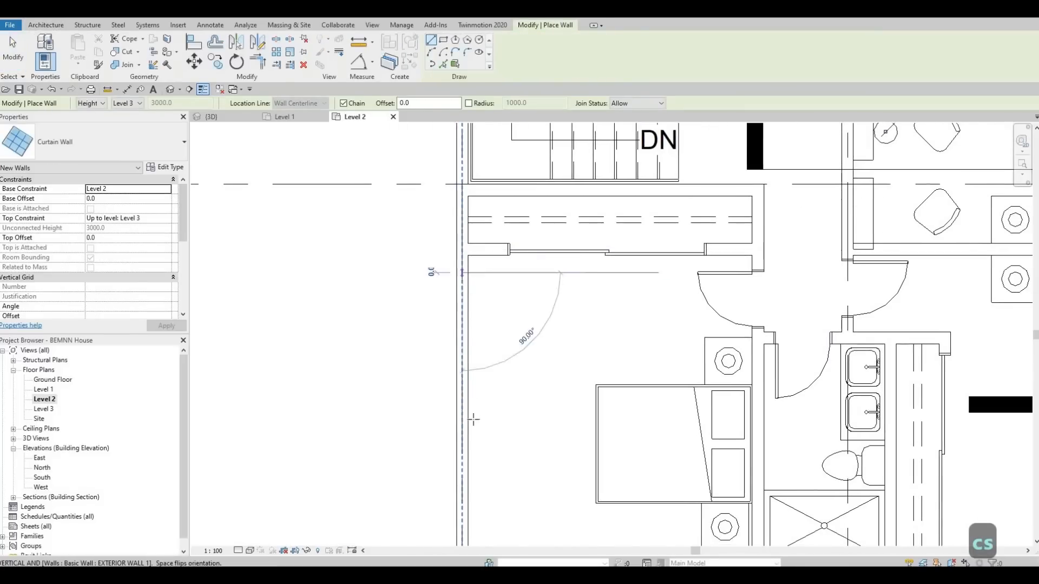
{"action": "middle_click_drag", "start_coordinate": [460, 546], "coordinate": [459, 352]}
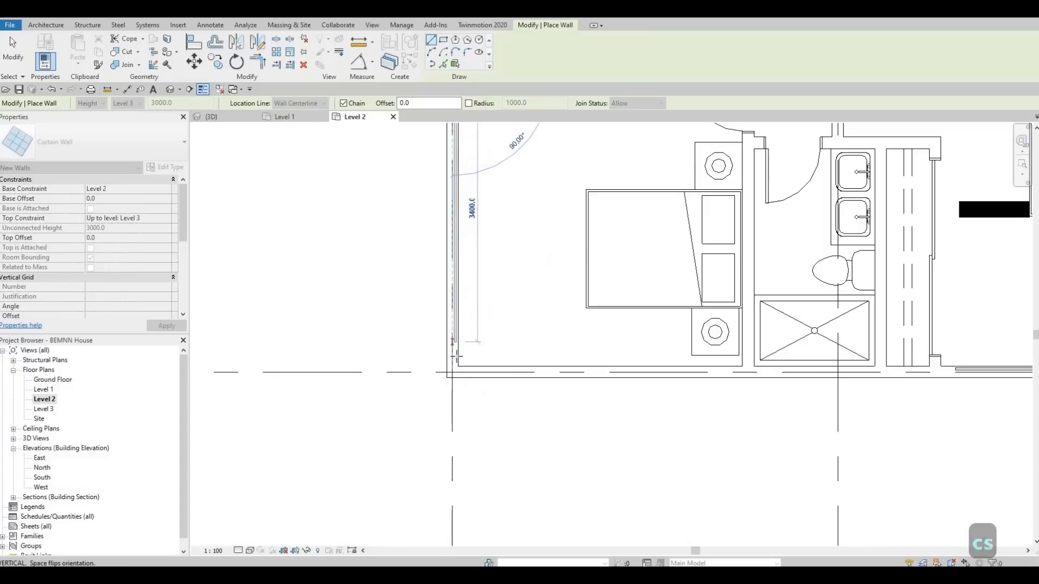
{"action": "key", "text": "Escape"}
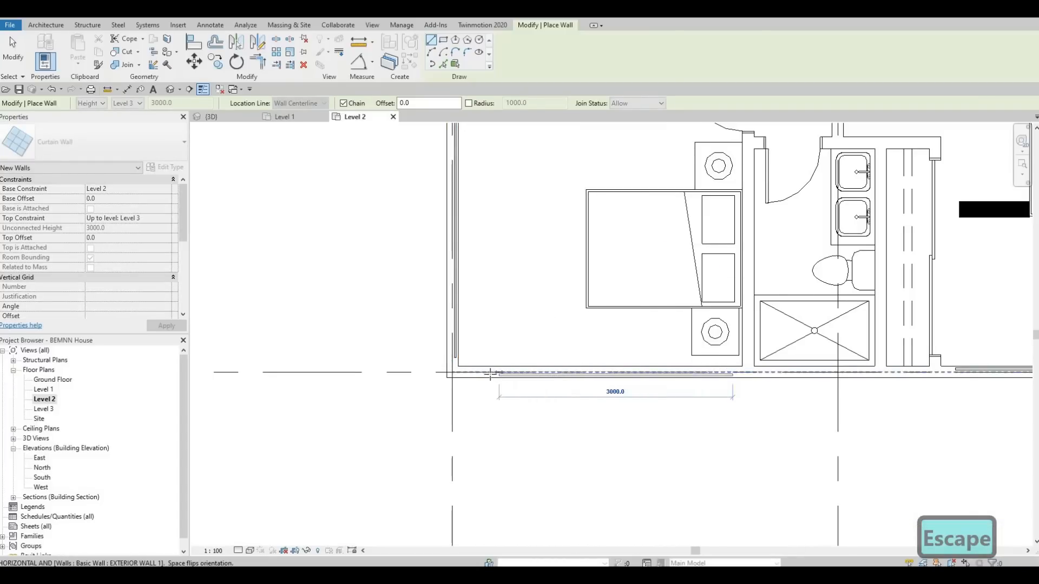
Step: Draw a curtain wall about 3300 mm long within the southwest bedroom's south exterior wall, flipped towards the room
{"action": "key", "text": "space"}
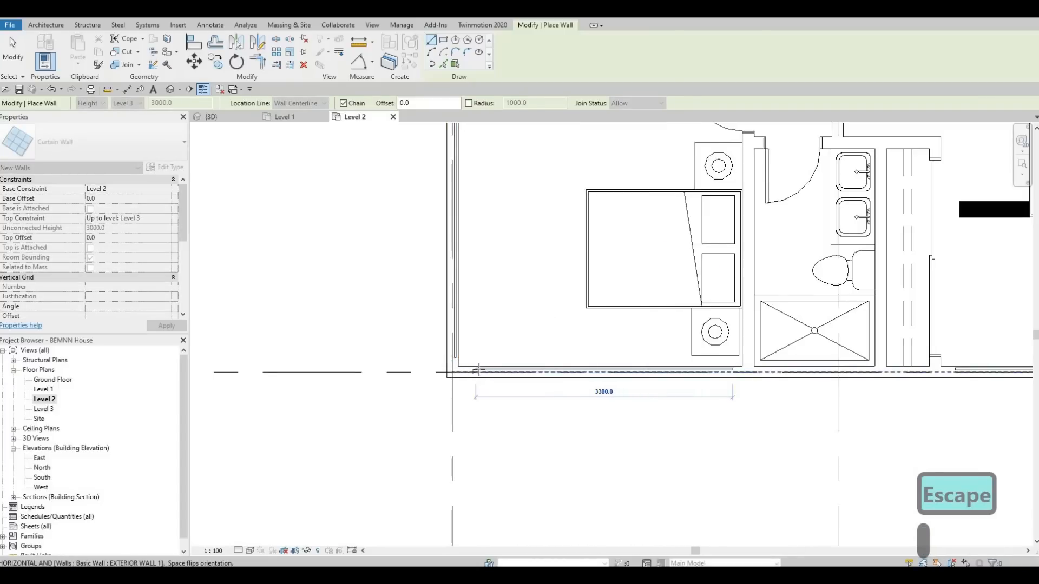
{"action": "left_click", "coordinate": [478, 370]}
{"action": "key", "text": "Escape"}
{"action": "key", "text": "Escape"}
Step: Pull the east end of the north bedroom's north curtain wall back from the corner, to about 4460 mm long
{"action": "scroll", "coordinate": [546, 373], "scroll_direction": "down", "scroll_amount": 2}
{"action": "middle_click_drag", "start_coordinate": [520, 504], "coordinate": [518, 528]}
{"action": "scroll", "coordinate": [533, 487], "scroll_direction": "down", "scroll_amount": 1}
{"action": "middle_click_drag", "start_coordinate": [529, 162], "coordinate": [525, 337]}
{"action": "scroll", "coordinate": [476, 182], "scroll_direction": "up", "scroll_amount": 4}
{"action": "left_click", "coordinate": [478, 182]}
{"action": "middle_click_drag", "start_coordinate": [703, 265], "coordinate": [427, 344]}
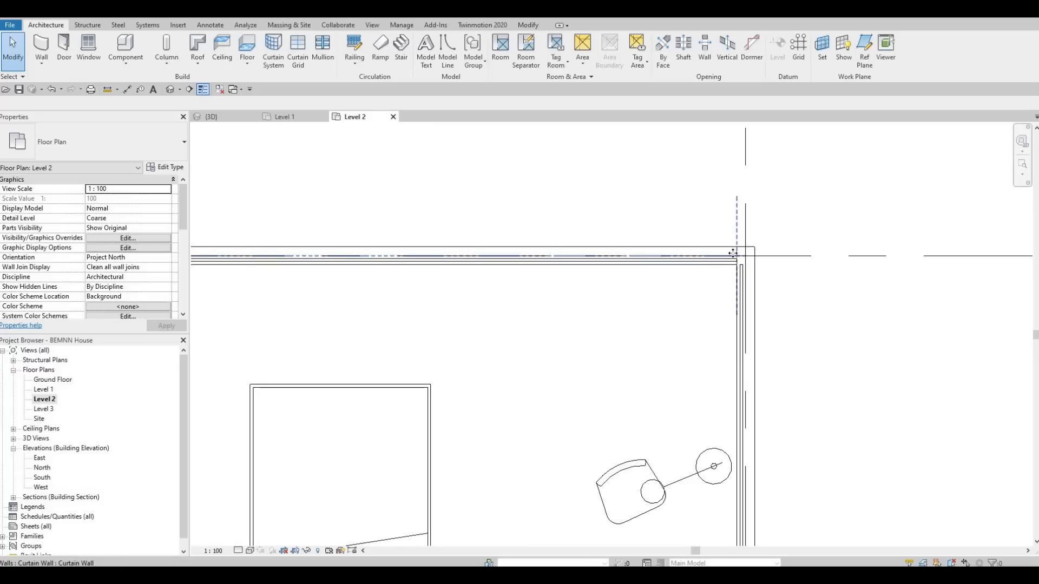
{"action": "left_click", "coordinate": [732, 254]}
{"action": "left_click_drag", "start_coordinate": [745, 256], "coordinate": [720, 257]}
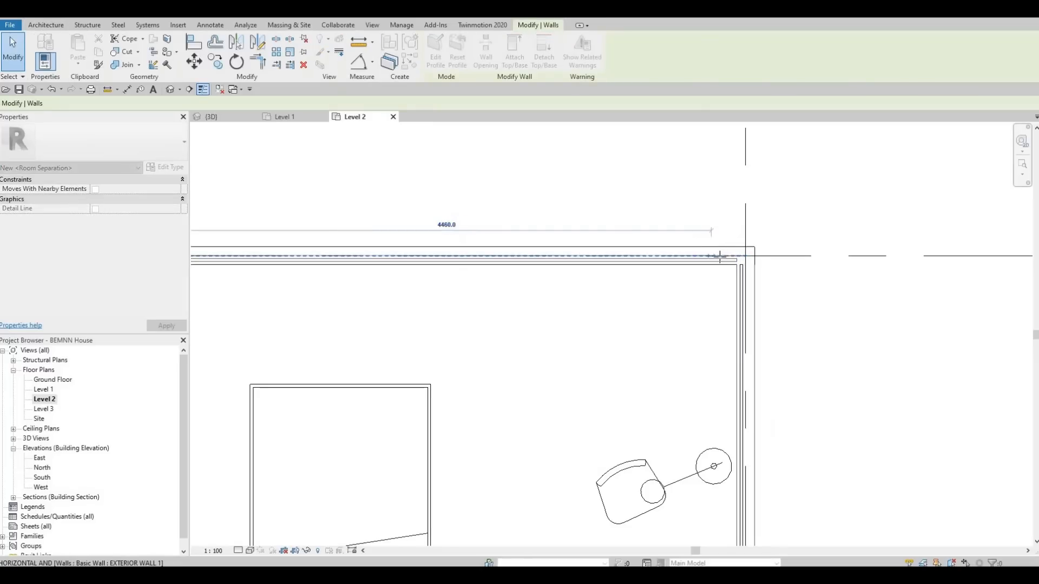
Step: Pull the north end of the north bedroom's east curtain wall back from the corner, to about 2780 mm long
{"action": "left_click_drag", "start_coordinate": [744, 291], "coordinate": [744, 300]}
{"action": "key", "text": "Escape"}
{"action": "left_click", "coordinate": [743, 282]}
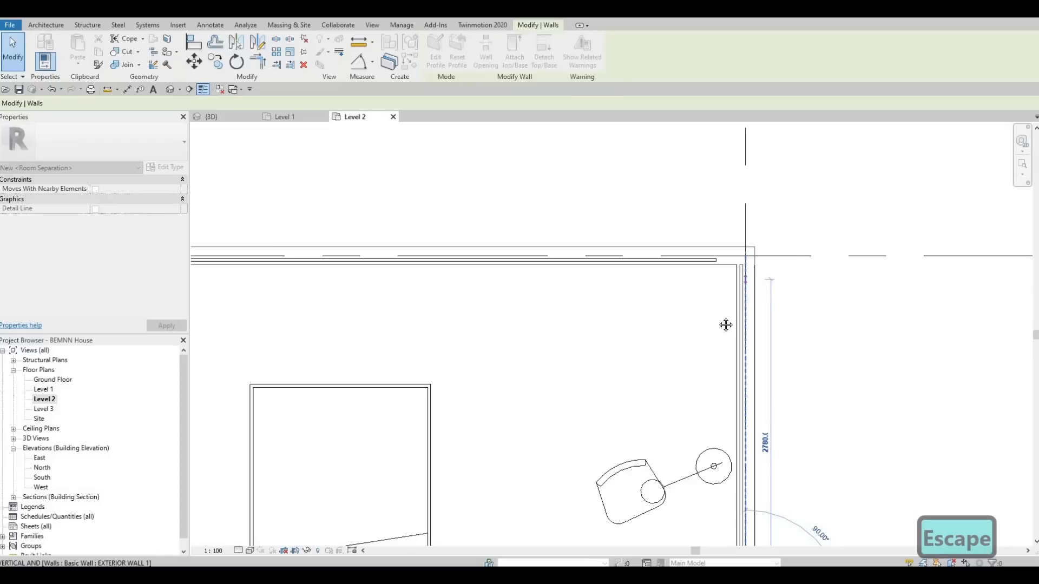
Step: Pull the north end of the north bedroom's west curtain wall back from the corner, to about 2660 mm long
{"action": "scroll", "coordinate": [692, 294], "scroll_direction": "down", "scroll_amount": 3}
{"action": "middle_click_drag", "start_coordinate": [317, 271], "coordinate": [431, 230]}
{"action": "scroll", "coordinate": [519, 250], "scroll_direction": "up", "scroll_amount": 4}
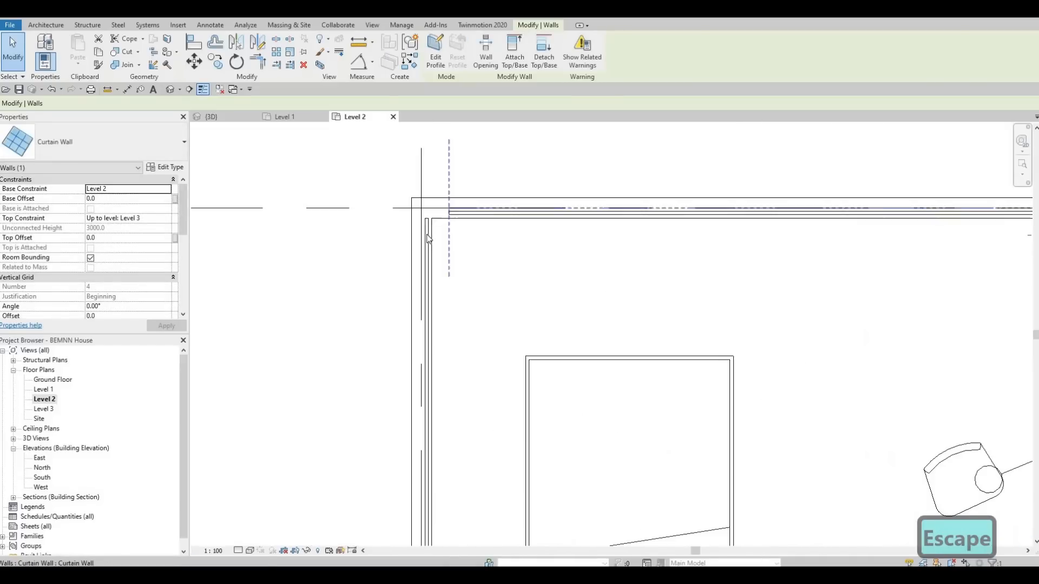
{"action": "left_click", "coordinate": [424, 235]}
{"action": "left_click_drag", "start_coordinate": [422, 218], "coordinate": [422, 238]}
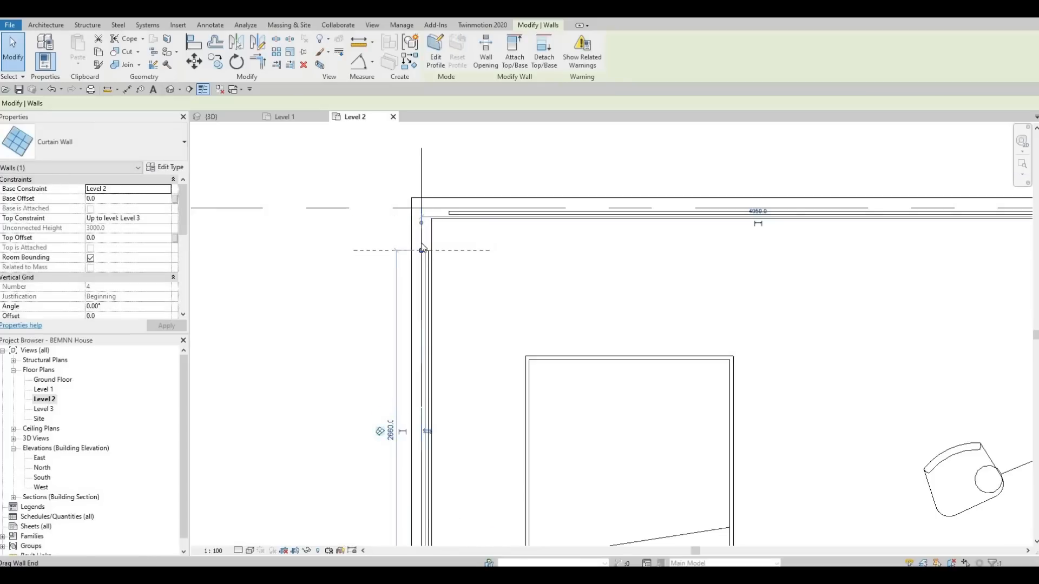
{"action": "key", "text": "Escape"}
Step: Adjust the east end of the middle east bedroom's north curtain wall near the northeast corner
{"action": "scroll", "coordinate": [508, 255], "scroll_direction": "down", "scroll_amount": 2}
{"action": "middle_click_drag", "start_coordinate": [623, 299], "coordinate": [573, 228]}
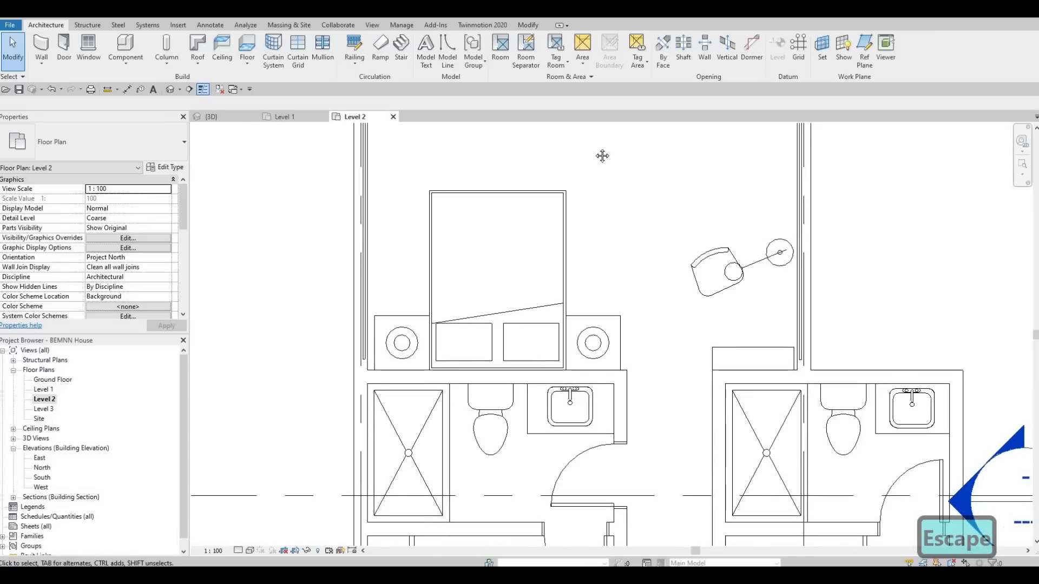
{"action": "middle_click_drag", "start_coordinate": [825, 344], "coordinate": [602, 156]}
{"action": "scroll", "coordinate": [884, 211], "scroll_direction": "down", "scroll_amount": 1}
{"action": "middle_click_drag", "start_coordinate": [981, 429], "coordinate": [868, 334]}
{"action": "scroll", "coordinate": [867, 334], "scroll_direction": "up", "scroll_amount": 2}
{"action": "middle_click_drag", "start_coordinate": [833, 301], "coordinate": [651, 170]}
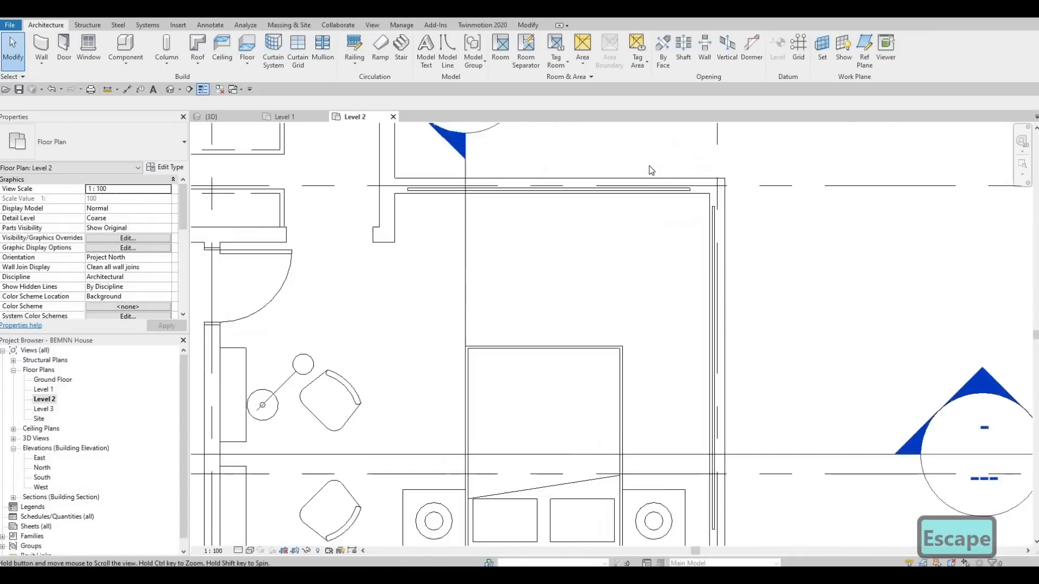
{"action": "scroll", "coordinate": [705, 215], "scroll_direction": "up", "scroll_amount": 2}
{"action": "middle_click_drag", "start_coordinate": [705, 215], "coordinate": [631, 165]}
{"action": "middle_click_drag", "start_coordinate": [604, 218], "coordinate": [599, 297]}
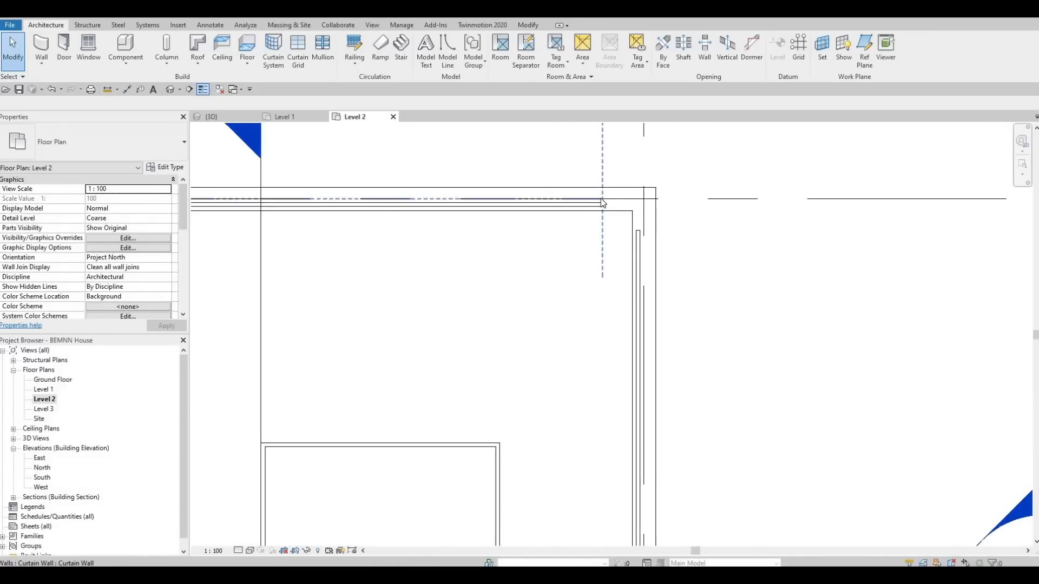
{"action": "left_click", "coordinate": [612, 203]}
{"action": "left_click_drag", "start_coordinate": [611, 199], "coordinate": [605, 218]}
Step: Pull the south end of the southeast bedroom's east curtain wall back to about 322.5 mm from the south gridline
{"action": "scroll", "coordinate": [556, 354], "scroll_direction": "down", "scroll_amount": 1}
{"action": "middle_click_drag", "start_coordinate": [563, 363], "coordinate": [561, 292]}
{"action": "middle_click_drag", "start_coordinate": [616, 360], "coordinate": [635, 187]}
{"action": "scroll", "coordinate": [636, 190], "scroll_direction": "down", "scroll_amount": 1}
{"action": "middle_click_drag", "start_coordinate": [529, 171], "coordinate": [585, 76]}
{"action": "scroll", "coordinate": [586, 129], "scroll_direction": "down", "scroll_amount": 1}
{"action": "middle_click_drag", "start_coordinate": [745, 502], "coordinate": [703, 102]}
{"action": "scroll", "coordinate": [655, 321], "scroll_direction": "up", "scroll_amount": 1}
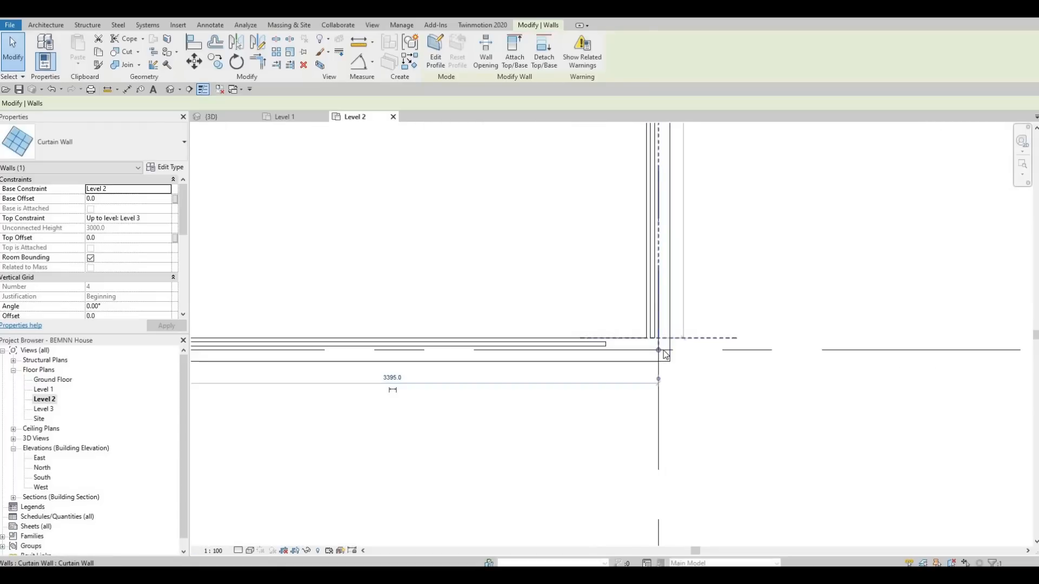
{"action": "left_click_drag", "start_coordinate": [667, 300], "coordinate": [666, 299]}
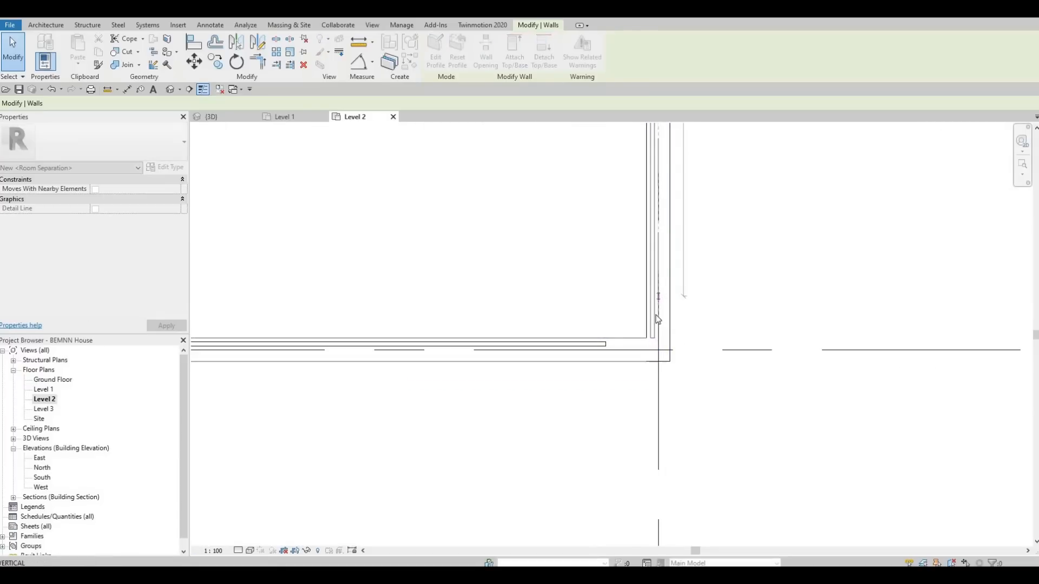
Step: Extend the southeast bedroom's south curtain wall eastwards to about 3140 mm long, ending 255 mm from the corner gridline
{"action": "left_click", "coordinate": [602, 345]}
{"action": "middle_click_drag", "start_coordinate": [593, 347], "coordinate": [647, 321]}
{"action": "left_click_drag", "start_coordinate": [648, 320], "coordinate": [680, 323]}
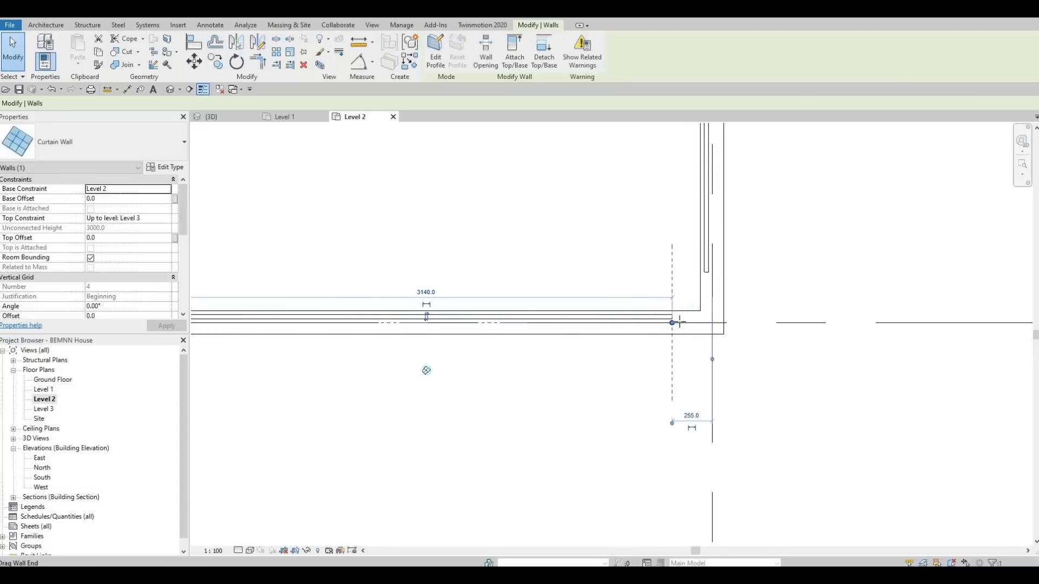
Step: Extend the west end of the southwest bedroom's south curtain wall slightly towards the southwest corner
{"action": "middle_click_drag", "start_coordinate": [477, 287], "coordinate": [862, 270]}
{"action": "middle_click_drag", "start_coordinate": [542, 265], "coordinate": [909, 307]}
{"action": "middle_click_drag", "start_coordinate": [478, 304], "coordinate": [904, 279]}
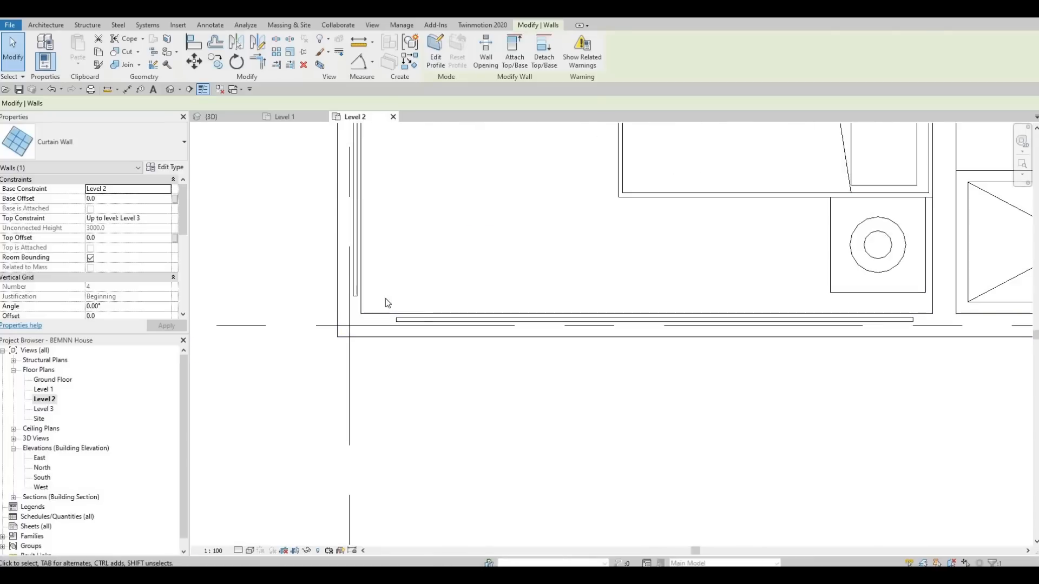
{"action": "left_click", "coordinate": [421, 320]}
{"action": "left_click_drag", "start_coordinate": [390, 326], "coordinate": [386, 326]}
{"action": "middle_click_drag", "start_coordinate": [416, 171], "coordinate": [433, 366]}
{"action": "scroll", "coordinate": [437, 275], "scroll_direction": "down", "scroll_amount": 2}
{"action": "scroll", "coordinate": [367, 220], "scroll_direction": "down", "scroll_amount": 2}
{"action": "key", "text": "Escape"}
{"action": "scroll", "coordinate": [379, 205], "scroll_direction": "up", "scroll_amount": 3}
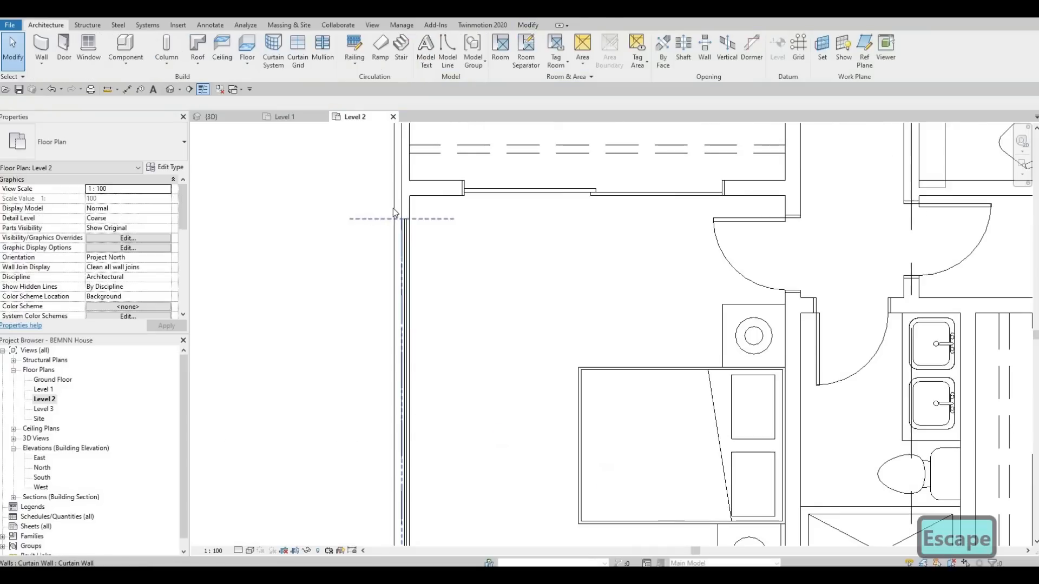
Step: Cut the north bedroom's west and north exterior walls around their embedded curtain walls with Cut Geometry
{"action": "scroll", "coordinate": [394, 190], "scroll_direction": "down", "scroll_amount": 1}
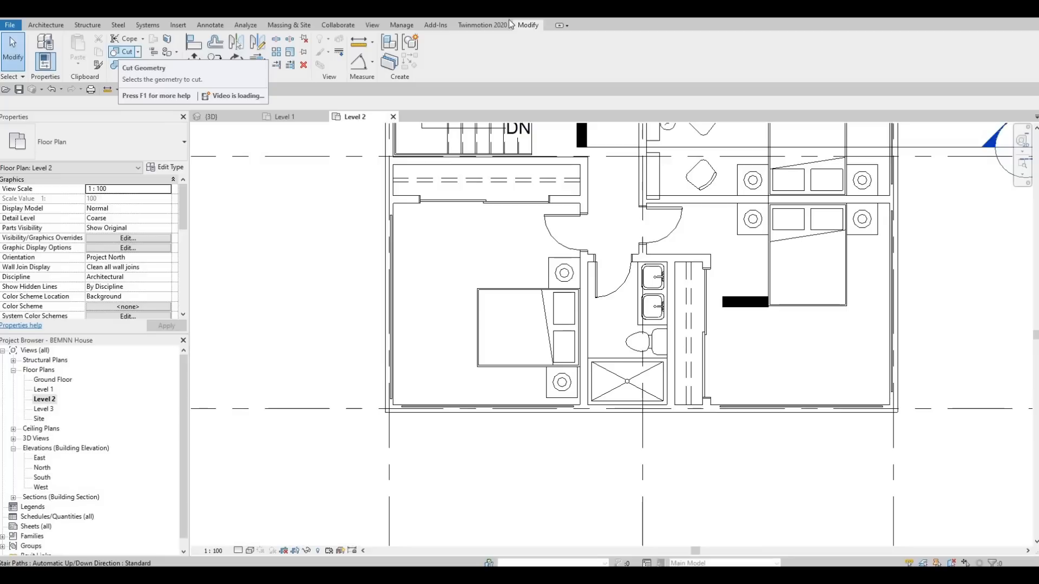
{"action": "left_click", "coordinate": [123, 53]}
{"action": "middle_click_drag", "start_coordinate": [396, 297], "coordinate": [370, 414]}
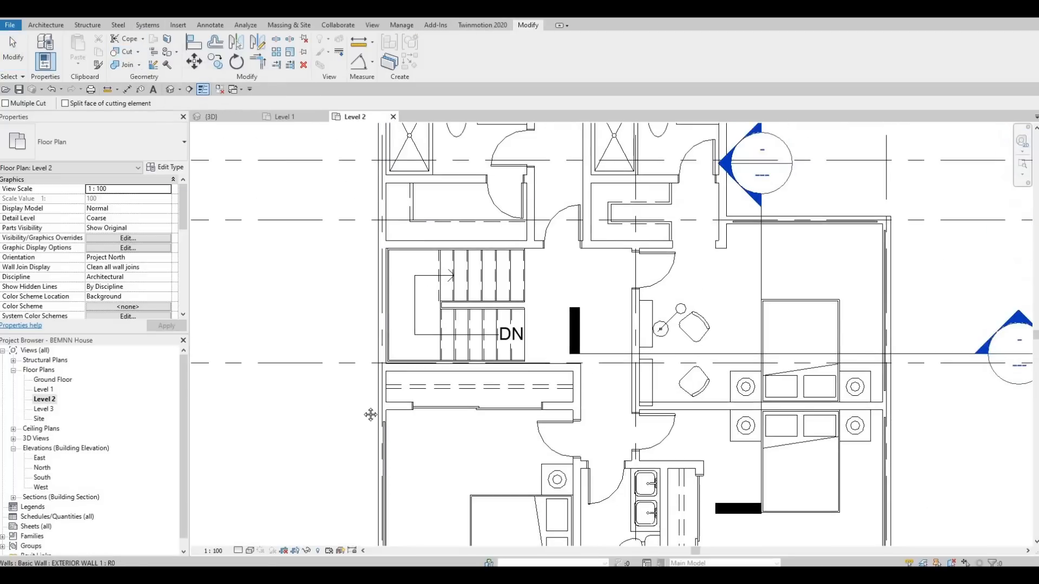
{"action": "middle_click_drag", "start_coordinate": [394, 285], "coordinate": [387, 394]}
{"action": "middle_click_drag", "start_coordinate": [372, 130], "coordinate": [370, 283]}
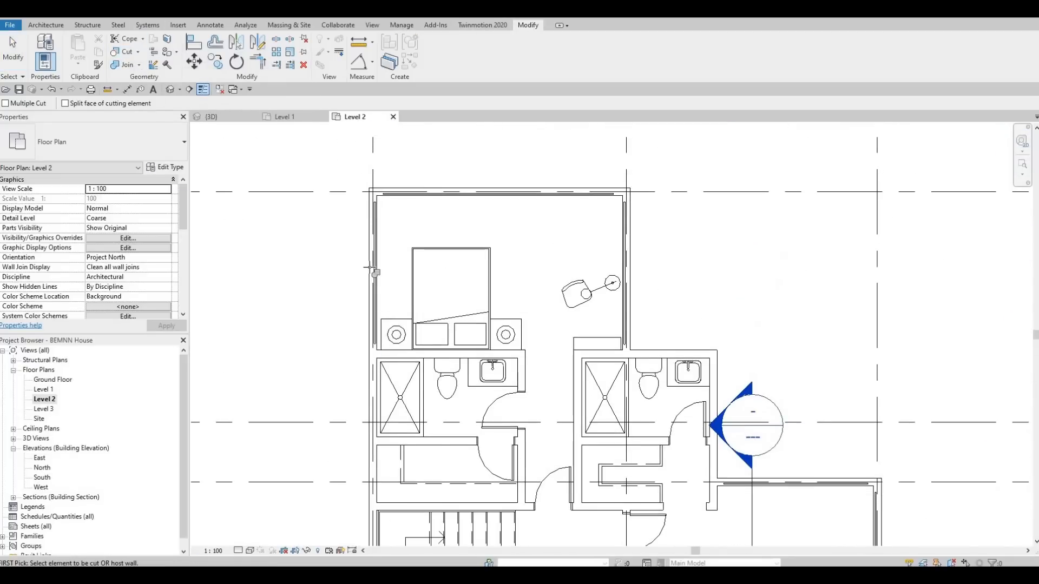
{"action": "scroll", "coordinate": [368, 212], "scroll_direction": "up", "scroll_amount": 4}
{"action": "left_click", "coordinate": [370, 227]}
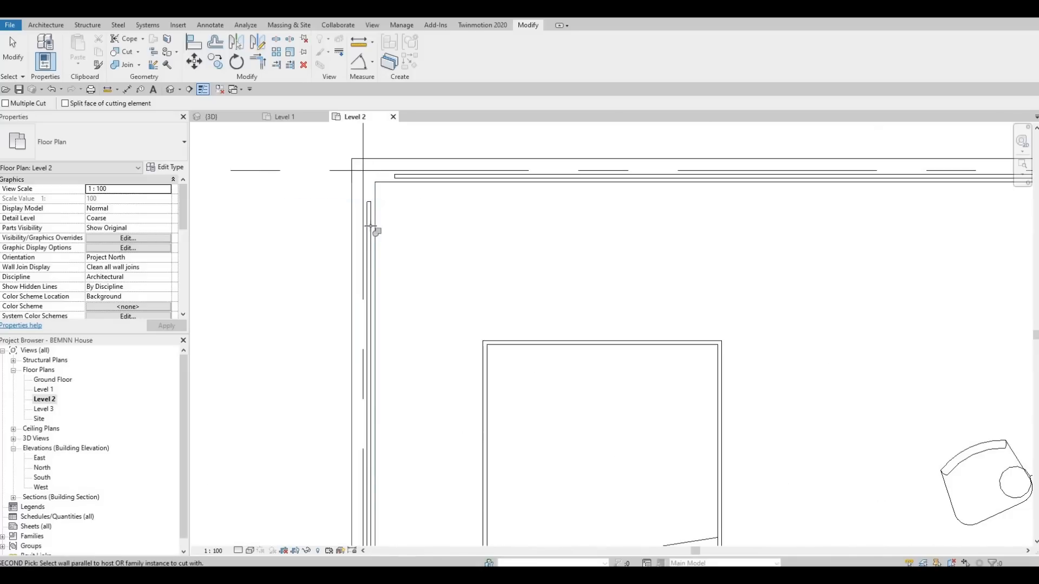
{"action": "left_click", "coordinate": [361, 285]}
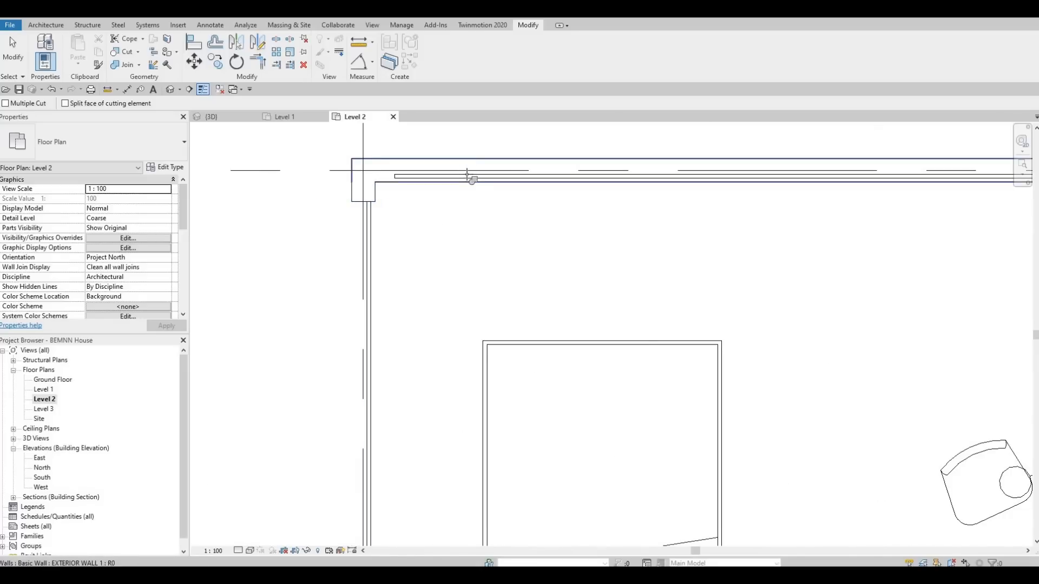
{"action": "left_click", "coordinate": [466, 175]}
{"action": "left_click", "coordinate": [446, 179]}
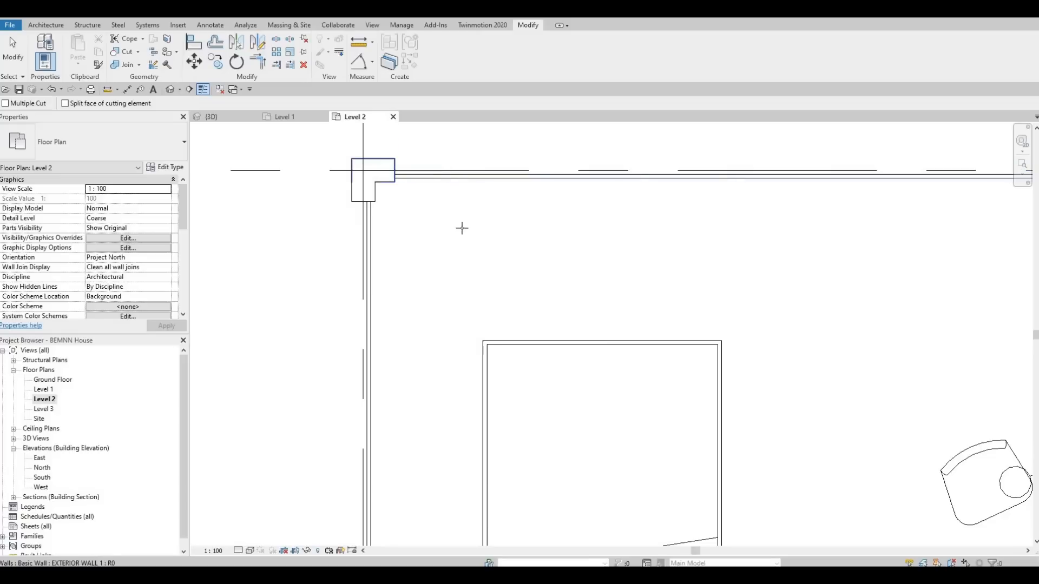
Step: Cut the north bedroom's east wall and the two east bedrooms' exterior walls around their curtain walls
{"action": "scroll", "coordinate": [445, 180], "scroll_direction": "down", "scroll_amount": 3}
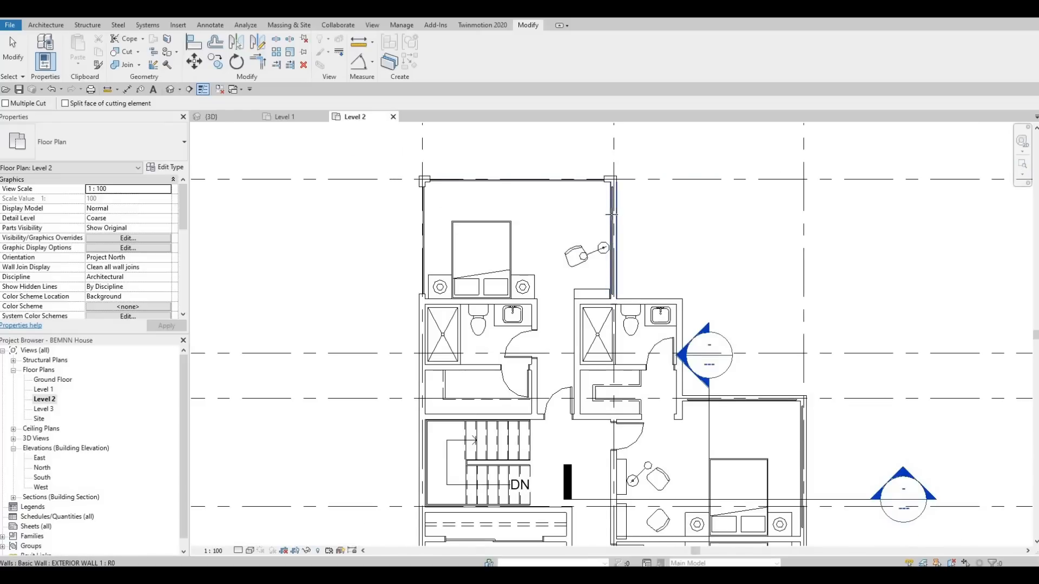
{"action": "middle_click_drag", "start_coordinate": [731, 400], "coordinate": [640, 324]}
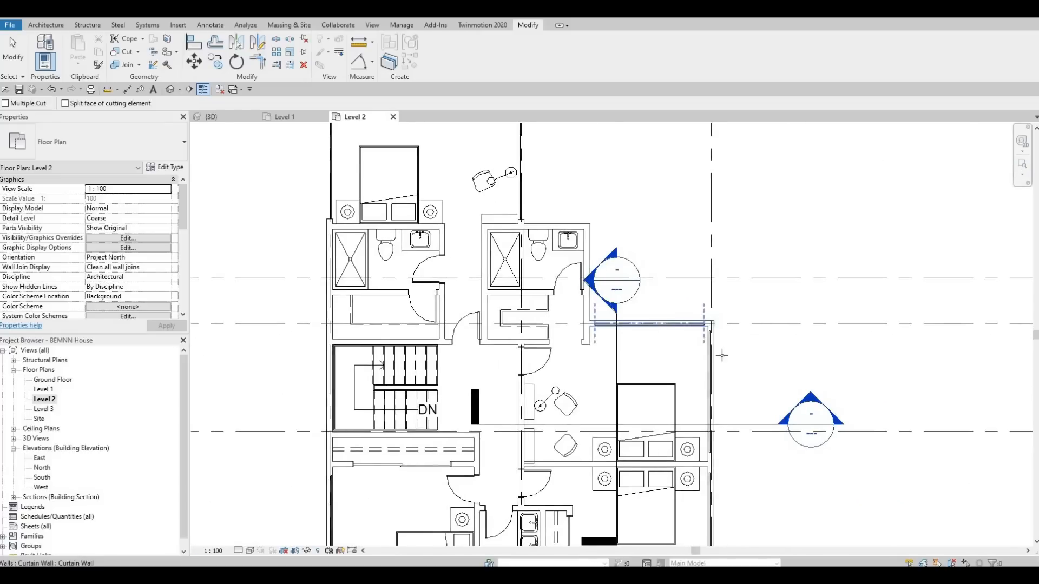
{"action": "middle_click_drag", "start_coordinate": [716, 484], "coordinate": [684, 235]}
{"action": "left_click", "coordinate": [628, 375]}
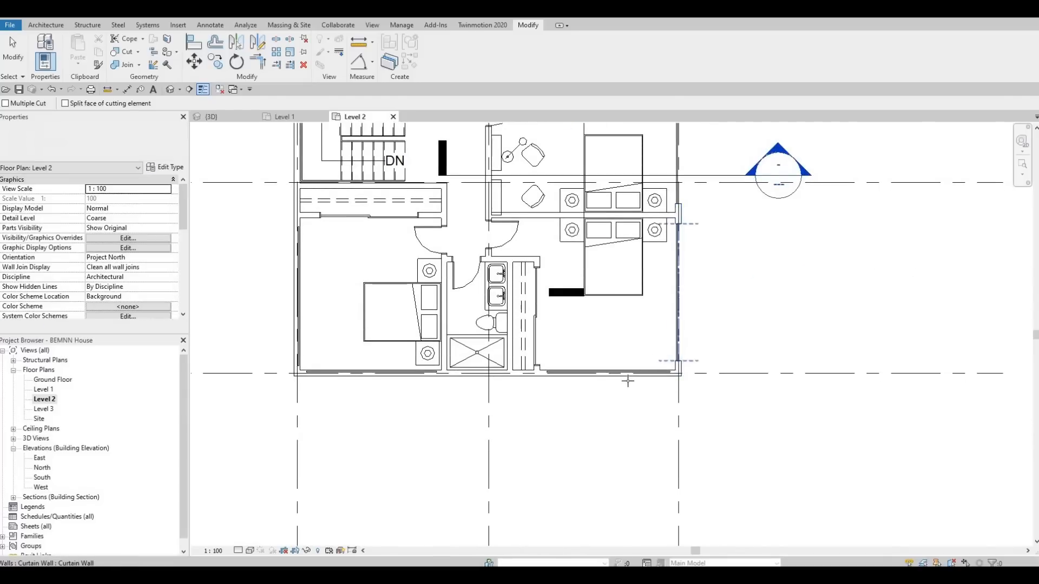
Step: Cut the southwest bedroom's south and west exterior walls around their curtain walls
{"action": "left_click", "coordinate": [347, 370]}
{"action": "left_click", "coordinate": [298, 285]}
{"action": "middle_click_drag", "start_coordinate": [383, 318], "coordinate": [428, 420]}
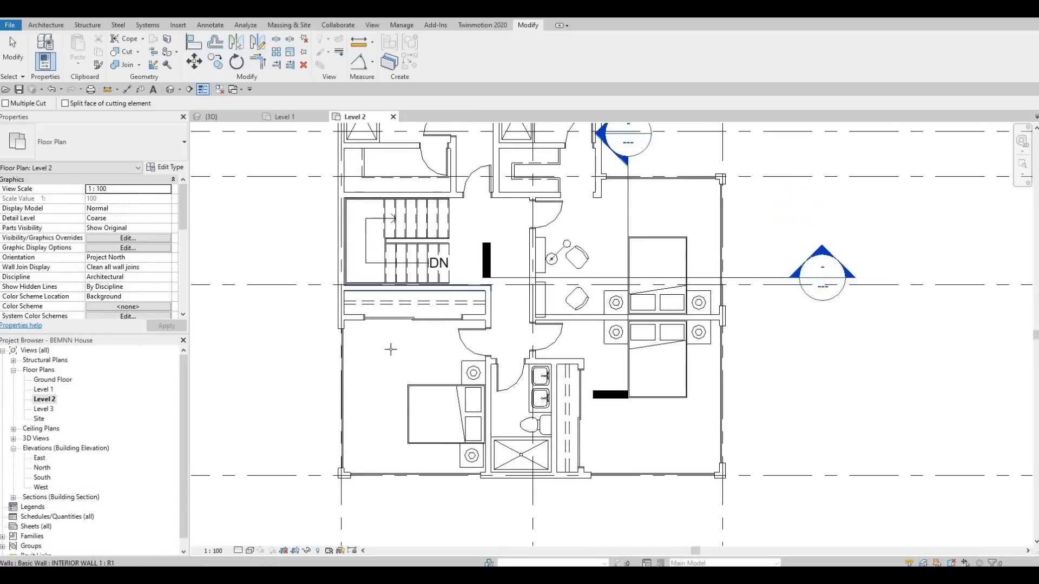
{"action": "middle_click_drag", "start_coordinate": [426, 352], "coordinate": [426, 382]}
{"action": "middle_click_drag", "start_coordinate": [441, 220], "coordinate": [435, 314]}
{"action": "key", "text": "Escape"}
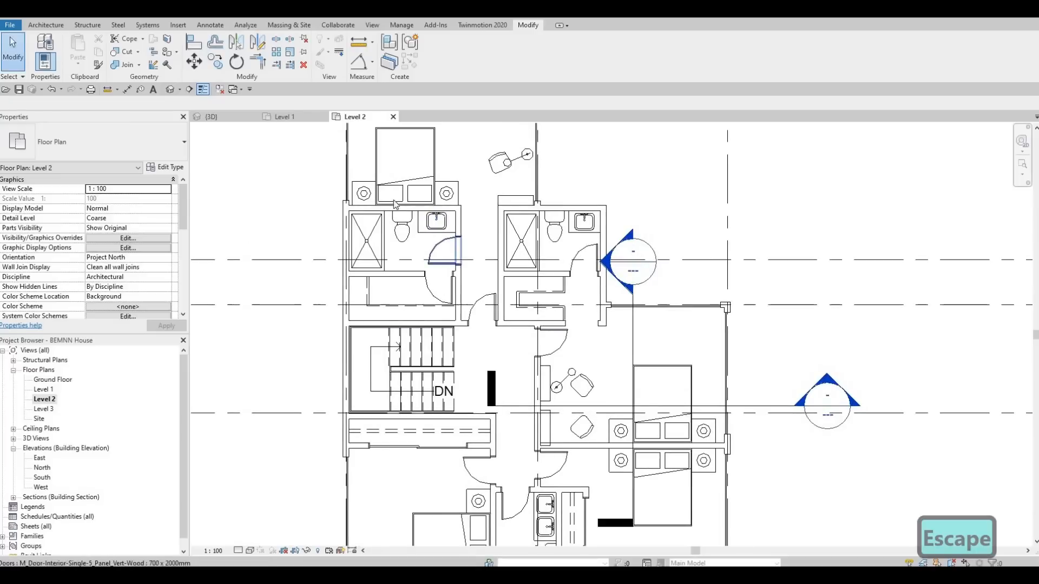
Step: Draw a matching curtain wall in the exterior wall beside the northwest bathroom's shower, ending at the gridline
{"action": "middle_click_drag", "start_coordinate": [406, 270], "coordinate": [411, 346]}
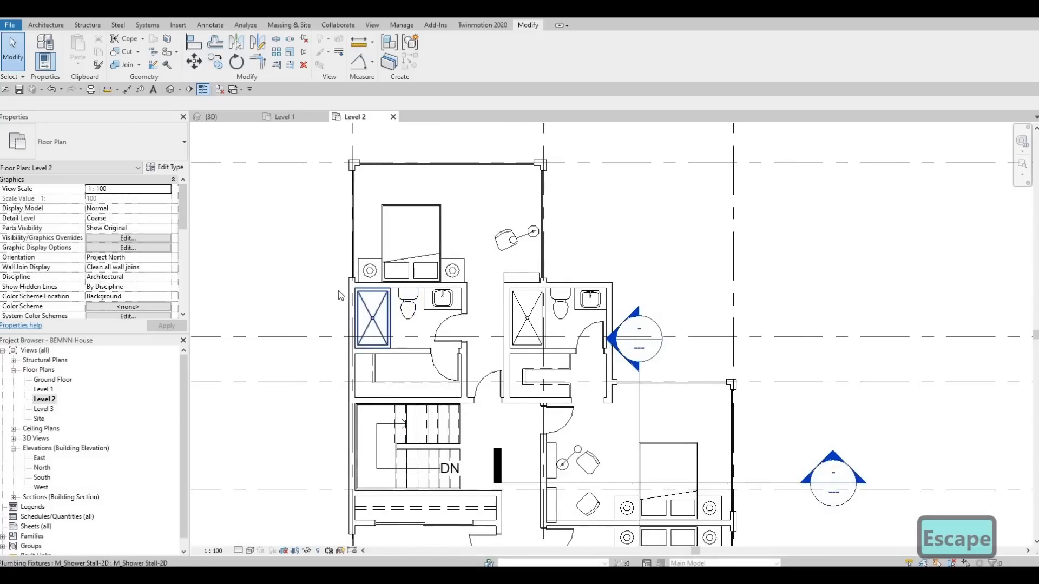
{"action": "scroll", "coordinate": [341, 295], "scroll_direction": "up", "scroll_amount": 2}
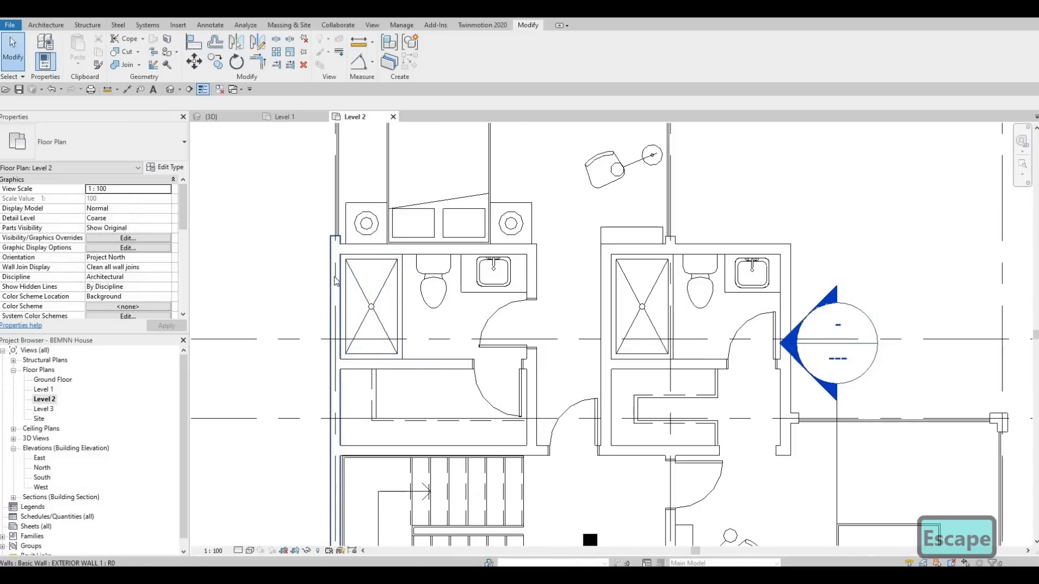
{"action": "scroll", "coordinate": [336, 321], "scroll_direction": "down", "scroll_amount": 2}
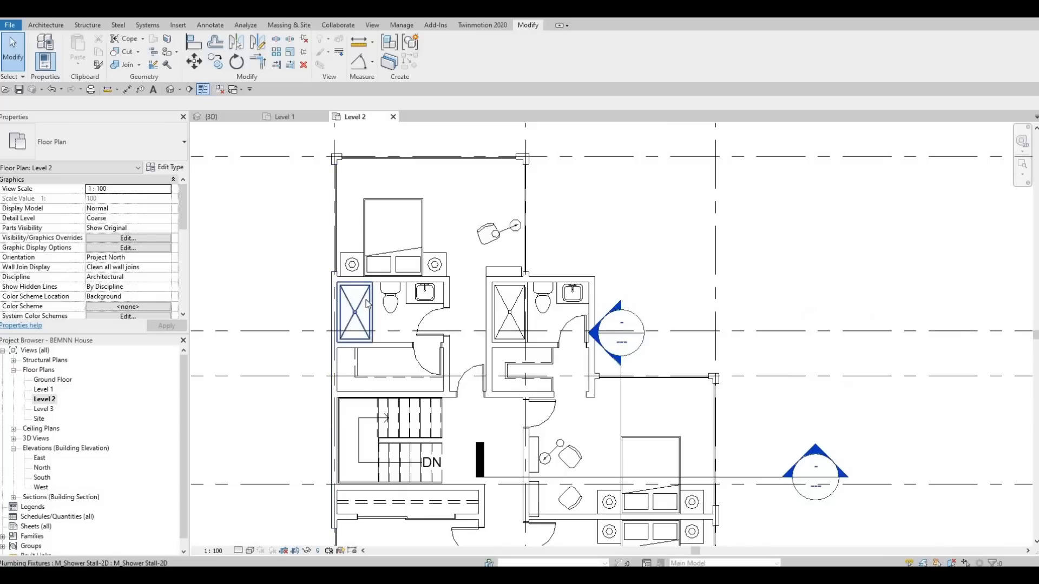
{"action": "key", "text": "Escape"}
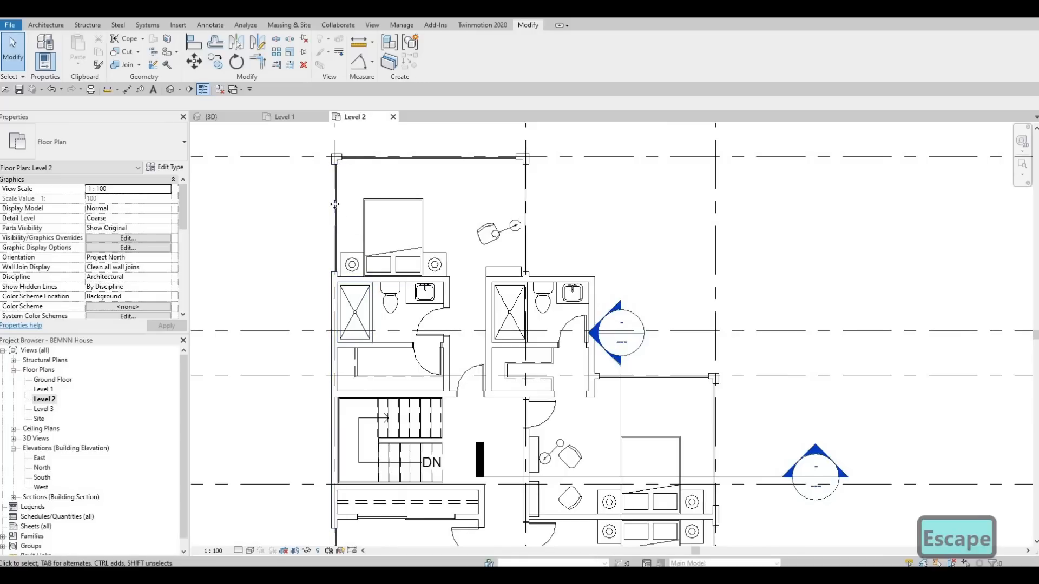
{"action": "left_click", "coordinate": [337, 205]}
{"action": "key", "text": "c"}
{"action": "key", "text": "s"}
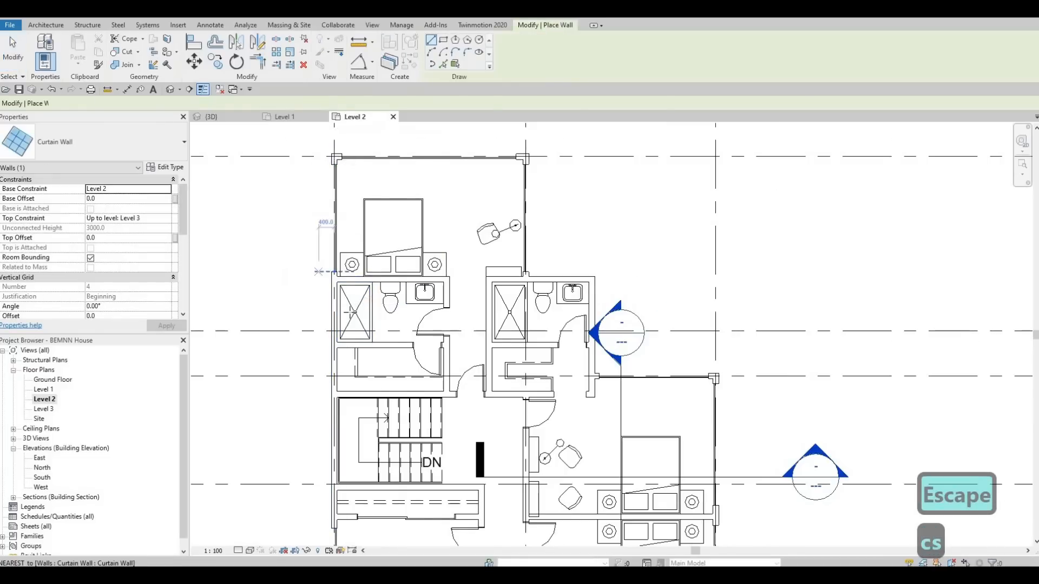
{"action": "scroll", "coordinate": [332, 304], "scroll_direction": "up", "scroll_amount": 4}
{"action": "left_click", "coordinate": [339, 267]}
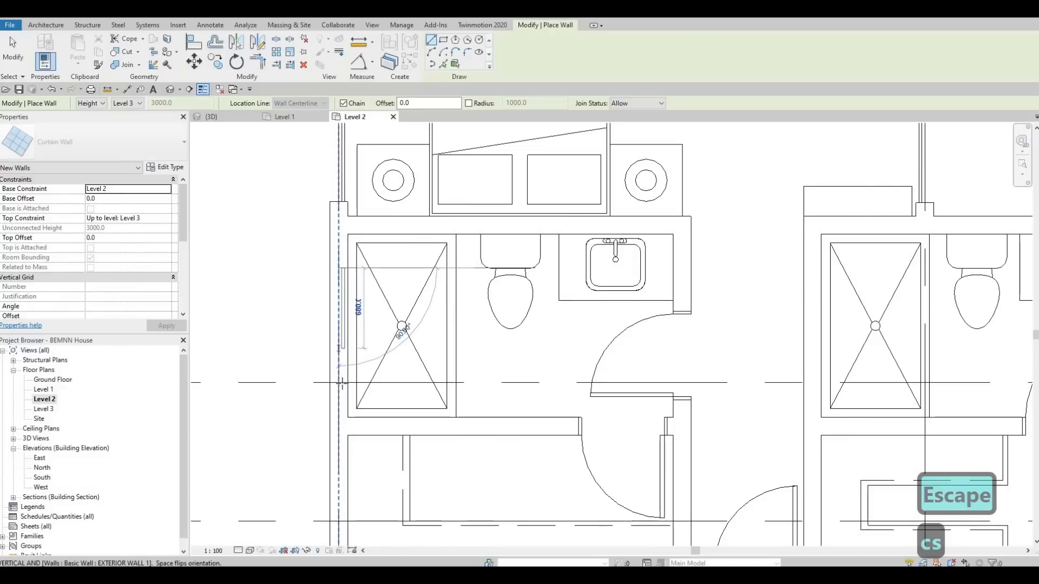
{"action": "left_click", "coordinate": [339, 383]}
{"action": "key", "text": "Escape"}
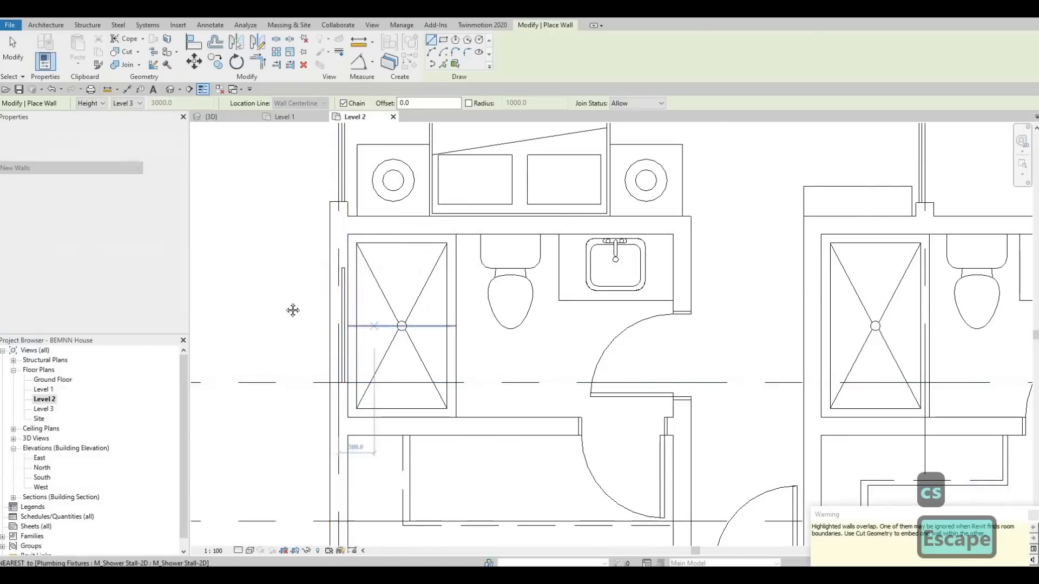
Step: Draw a flipped curtain wall about 970 mm long in the northeast bathroom's east exterior wall, ending at the gridline
{"action": "scroll", "coordinate": [541, 324], "scroll_direction": "down", "scroll_amount": 2}
{"action": "scroll", "coordinate": [617, 263], "scroll_direction": "up", "scroll_amount": 4}
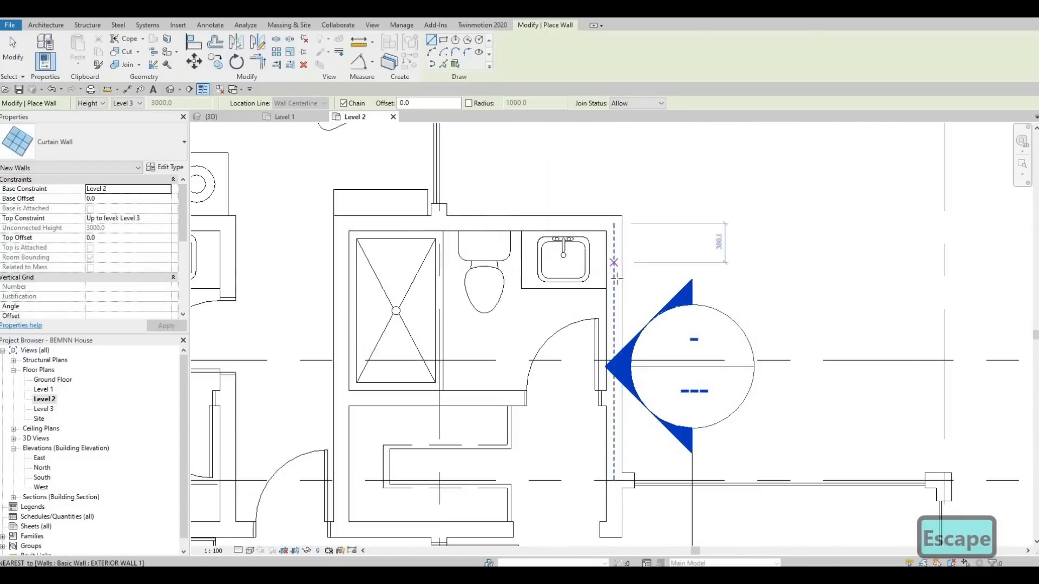
{"action": "left_click", "coordinate": [615, 261]}
{"action": "key", "text": "space"}
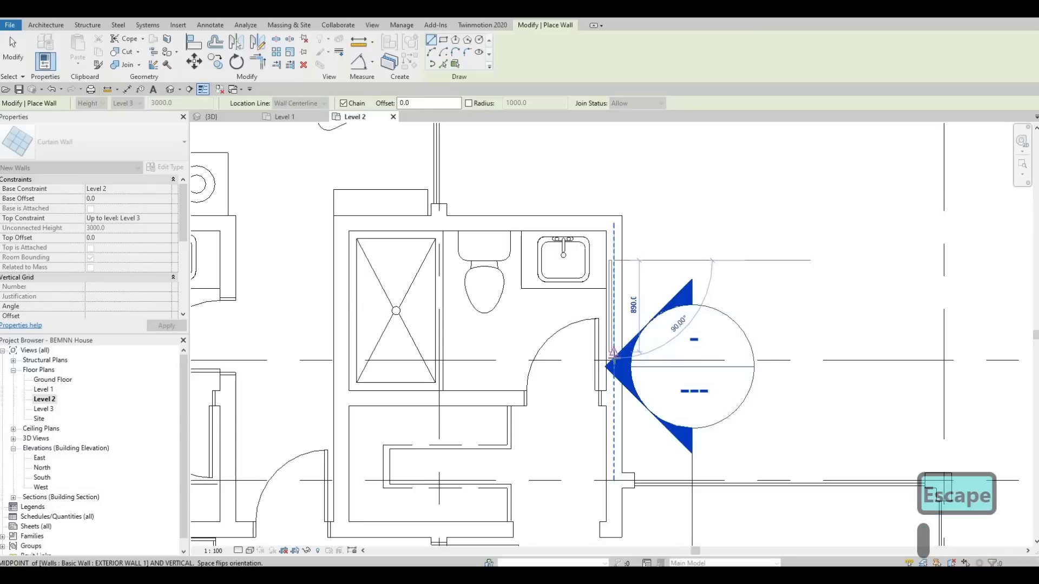
{"action": "left_click", "coordinate": [670, 360]}
{"action": "key", "text": "Escape"}
Step: Draw a curtain wall about 1140 mm long in the south exterior wall behind the south bathroom's shower
{"action": "middle_click_drag", "start_coordinate": [747, 440], "coordinate": [513, 173]}
{"action": "scroll", "coordinate": [513, 173], "scroll_direction": "down", "scroll_amount": 1}
{"action": "scroll", "coordinate": [501, 266], "scroll_direction": "down", "scroll_amount": 4}
{"action": "middle_click_drag", "start_coordinate": [353, 507], "coordinate": [471, 218]}
{"action": "scroll", "coordinate": [460, 314], "scroll_direction": "up", "scroll_amount": 1}
{"action": "scroll", "coordinate": [466, 298], "scroll_direction": "up", "scroll_amount": 4}
{"action": "scroll", "coordinate": [463, 309], "scroll_direction": "up", "scroll_amount": 2}
{"action": "left_click", "coordinate": [410, 297]}
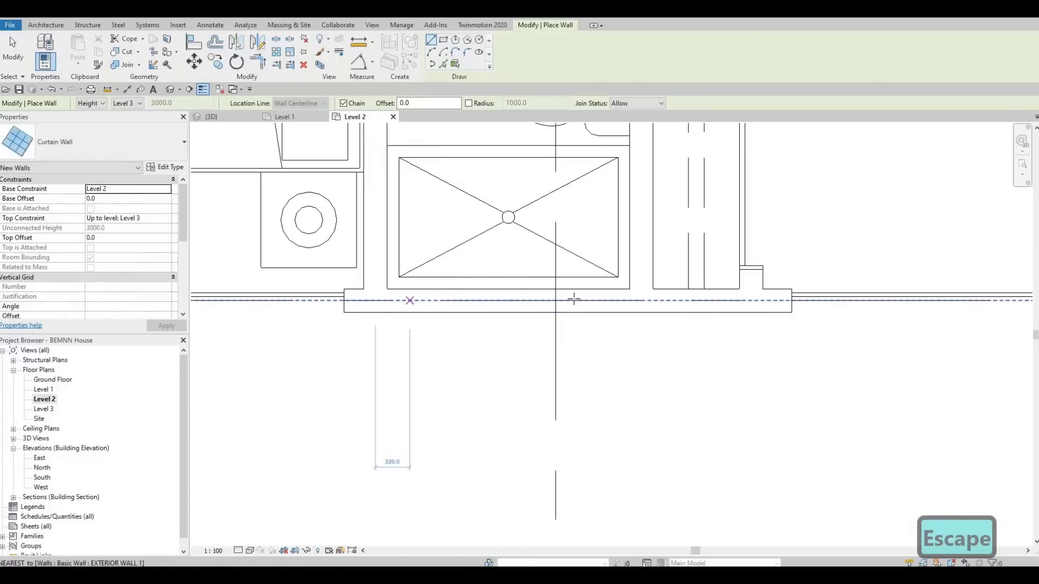
{"action": "left_click", "coordinate": [587, 296]}
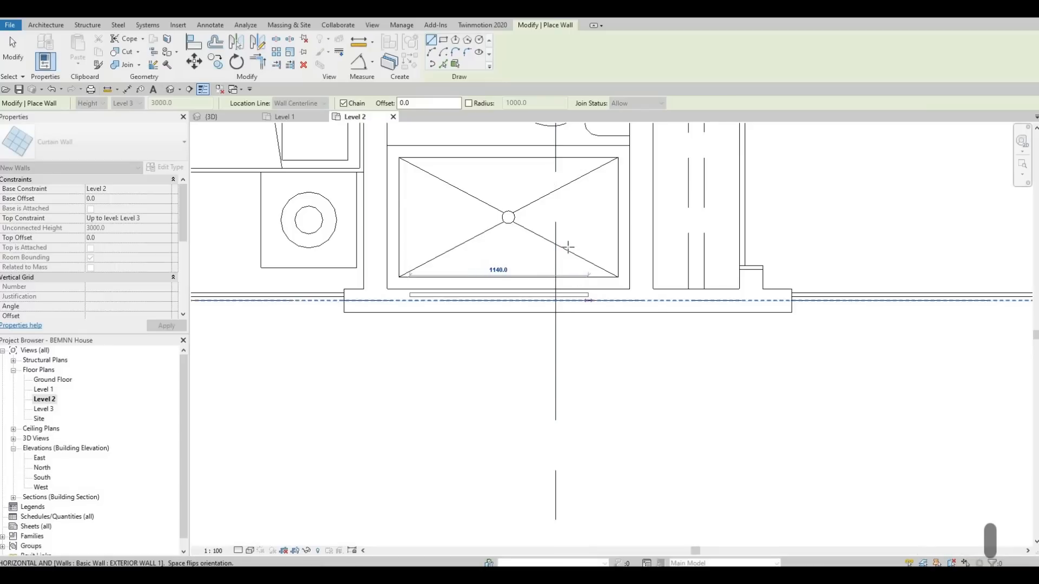
{"action": "key", "text": "Escape"}
{"action": "scroll", "coordinate": [563, 264], "scroll_direction": "down", "scroll_amount": 5}
{"action": "middle_click_drag", "start_coordinate": [514, 331], "coordinate": [486, 404]}
{"action": "scroll", "coordinate": [510, 367], "scroll_direction": "up", "scroll_amount": 2}
{"action": "key", "text": "Escape"}
{"action": "key", "text": "Escape"}
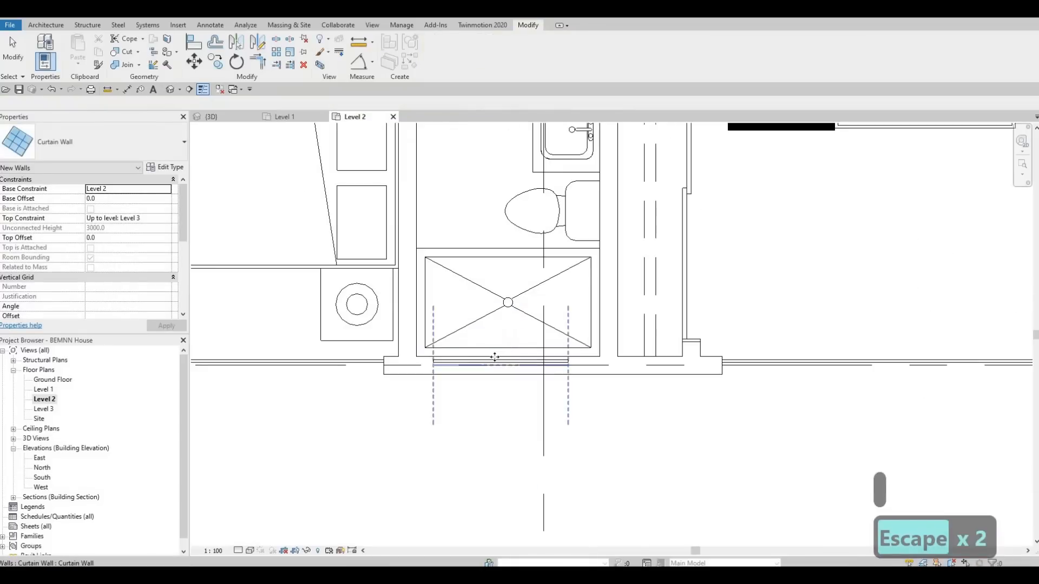
Step: Nudge the south bathroom's curtain wall slightly east with two small increments
{"action": "left_click", "coordinate": [502, 350]}
{"action": "key", "text": "Right"}
{"action": "key", "text": "Right"}
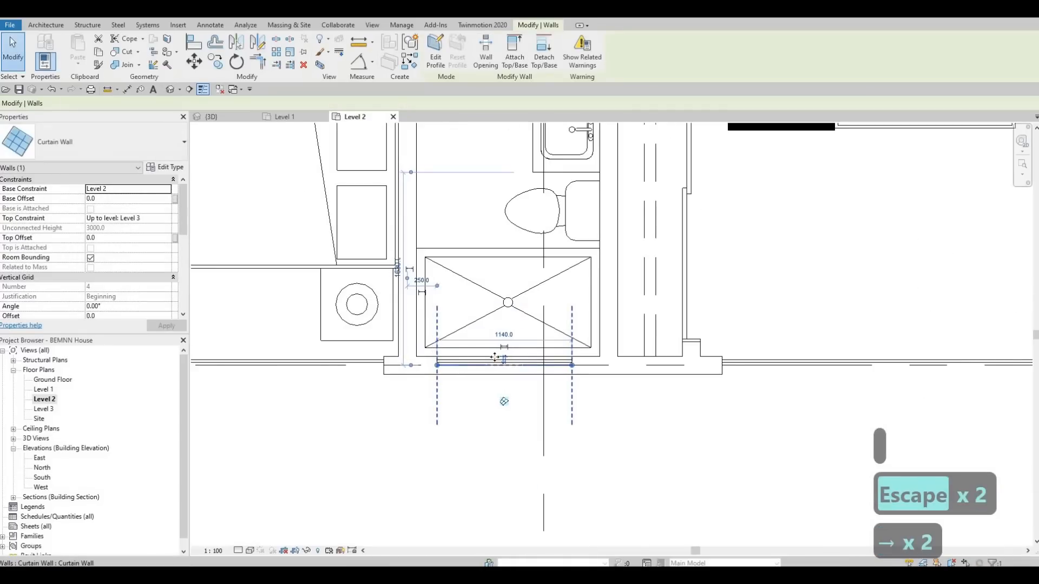
{"action": "key", "text": "Escape"}
{"action": "key", "text": "Escape"}
{"action": "scroll", "coordinate": [484, 345], "scroll_direction": "down", "scroll_amount": 2}
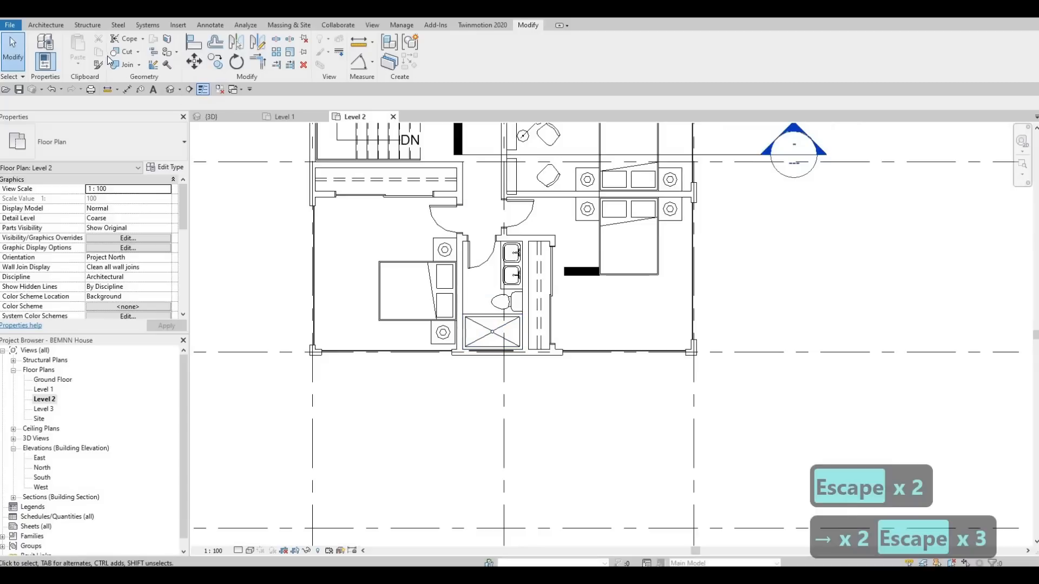
Step: Cut the exterior walls of the three bathrooms around their curtain walls with Cut Geometry
{"action": "left_click", "coordinate": [115, 55]}
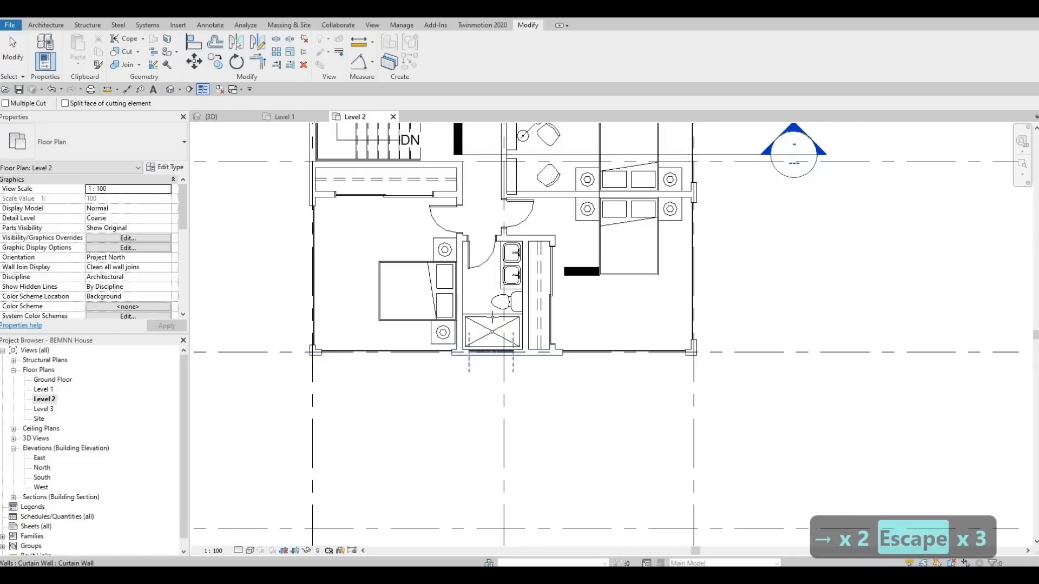
{"action": "left_click", "coordinate": [503, 351]}
{"action": "scroll", "coordinate": [490, 325], "scroll_direction": "down", "scroll_amount": 1}
{"action": "middle_click_drag", "start_coordinate": [378, 181], "coordinate": [423, 316]}
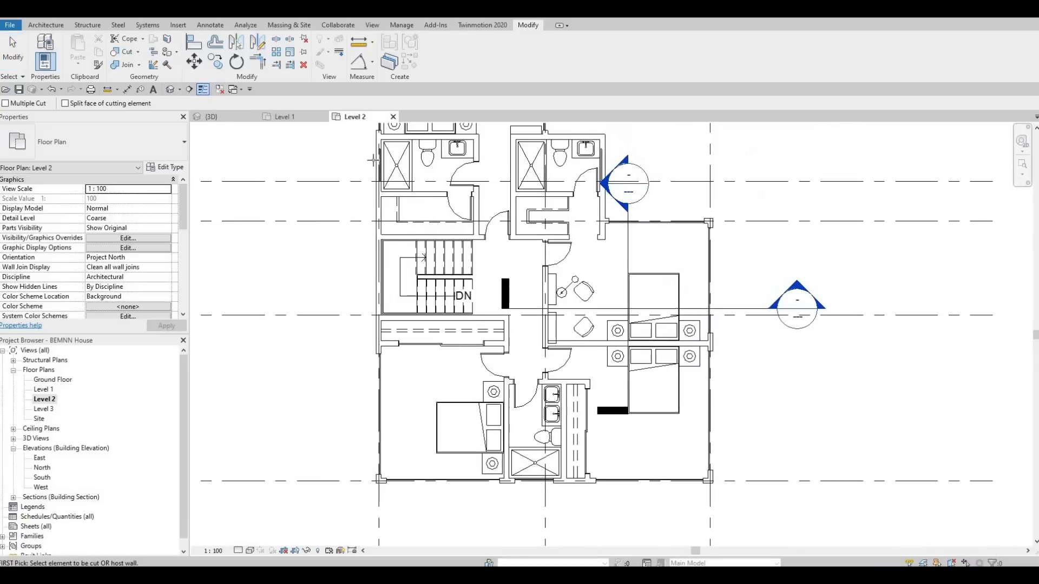
{"action": "scroll", "coordinate": [379, 166], "scroll_direction": "up", "scroll_amount": 1}
{"action": "middle_click_drag", "start_coordinate": [615, 252], "coordinate": [584, 299]}
{"action": "middle_click_drag", "start_coordinate": [798, 362], "coordinate": [637, 324]}
{"action": "middle_click_drag", "start_coordinate": [576, 253], "coordinate": [563, 477]}
{"action": "scroll", "coordinate": [539, 383], "scroll_direction": "up", "scroll_amount": 3}
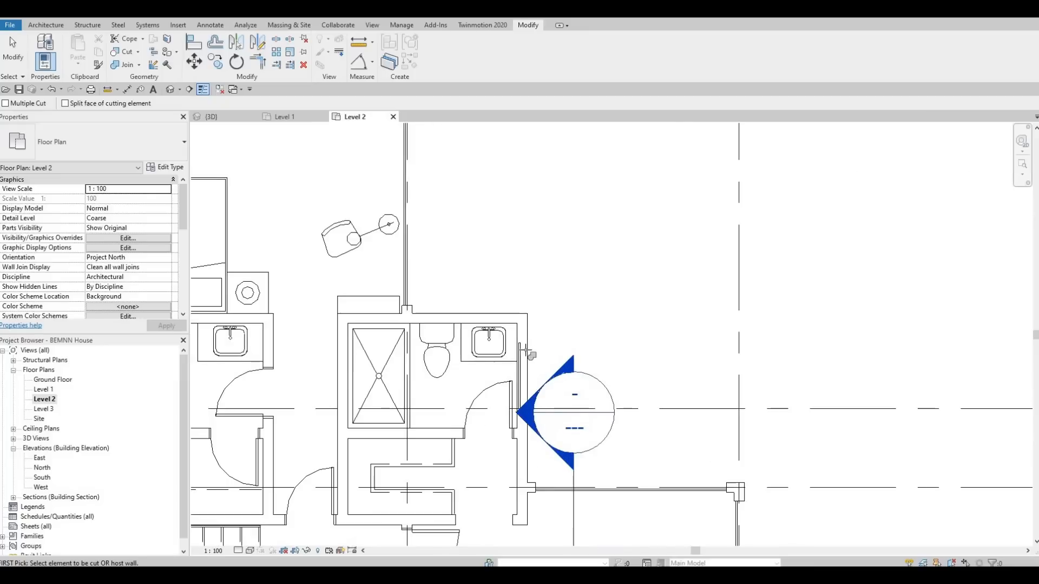
{"action": "scroll", "coordinate": [528, 352], "scroll_direction": "up", "scroll_amount": 3}
{"action": "key", "text": "Escape"}
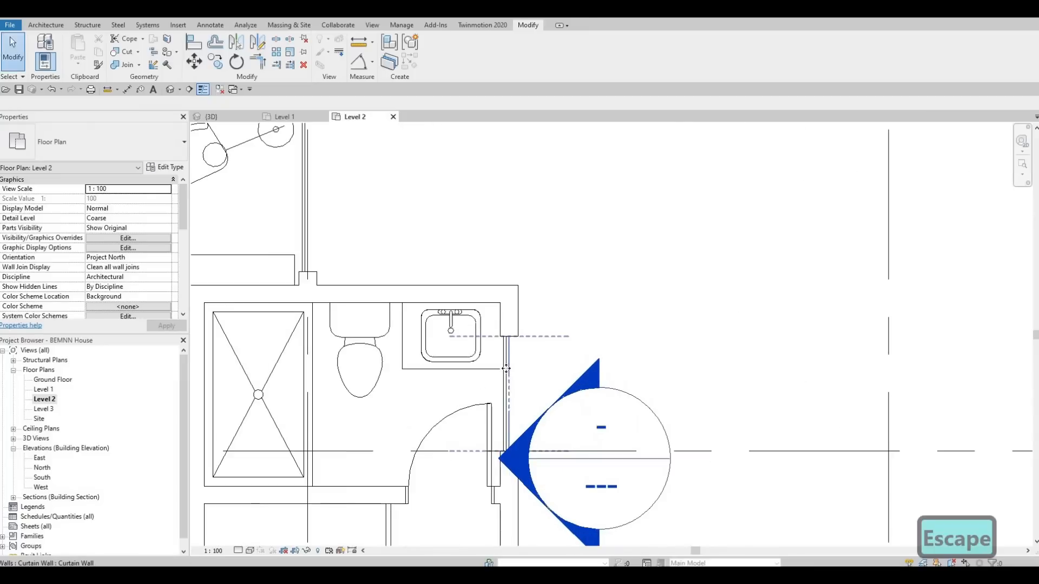
Step: Nudge the northeast bathroom's curtain wall along its host wall, leaving it slightly further south
{"action": "left_click", "coordinate": [506, 369]}
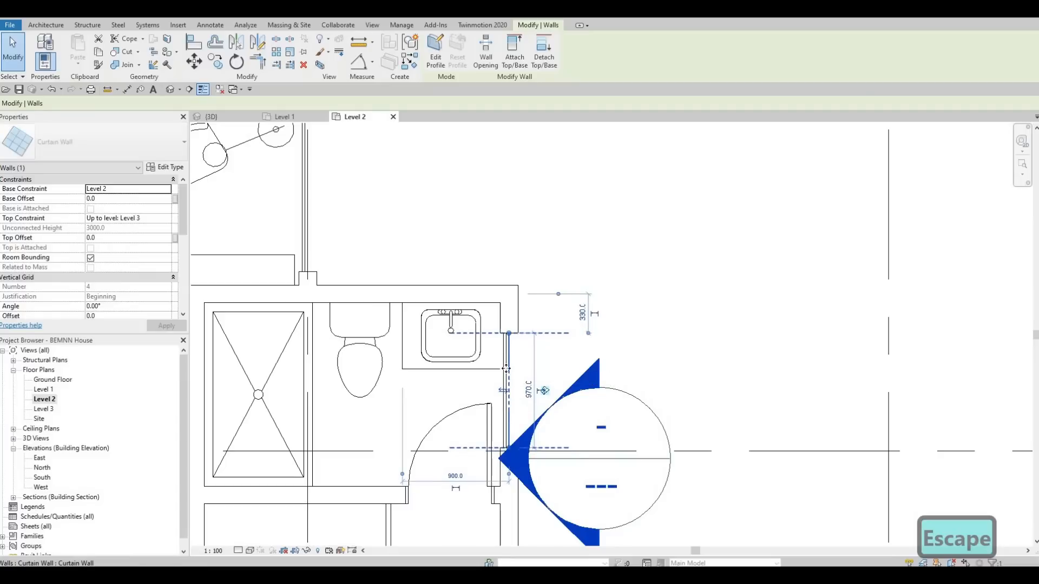
{"action": "key", "text": "Up"}
{"action": "key", "text": "Up"}
{"action": "key", "text": "Up"}
{"action": "key", "text": "Down"}
{"action": "key", "text": "Down"}
{"action": "key", "text": "Down"}
{"action": "key", "text": "Escape"}
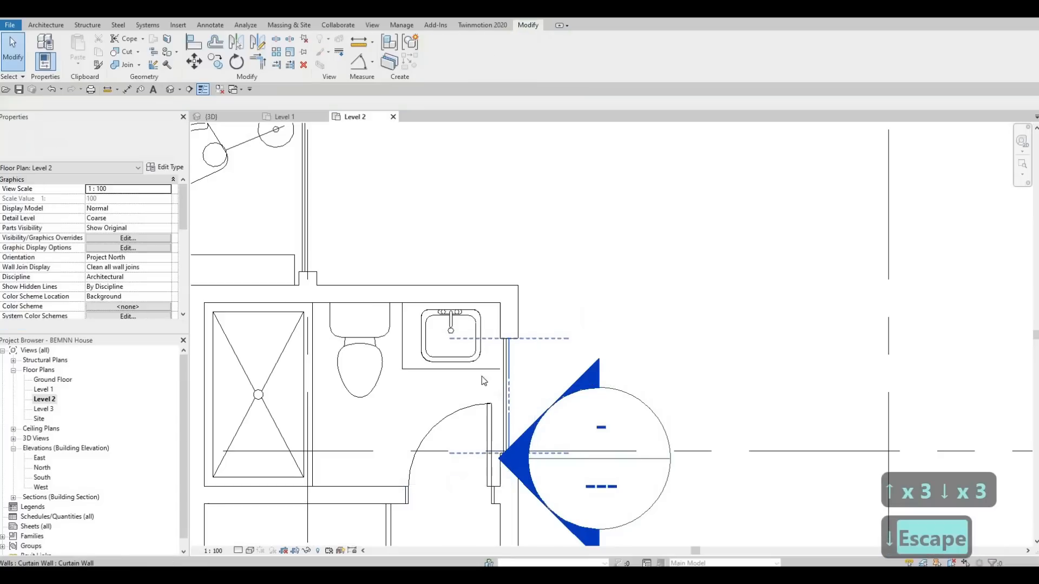
{"action": "key", "text": "Escape"}
Step: In the default 3D view, lower the top of the southwest bedroom's west curtain wall to a top offset of about -474.5 mm
{"action": "scroll", "coordinate": [483, 381], "scroll_direction": "down", "scroll_amount": 4}
{"action": "middle_click_drag", "start_coordinate": [504, 336], "coordinate": [503, 324]}
{"action": "middle_click_drag", "start_coordinate": [329, 320], "coordinate": [293, 231]}
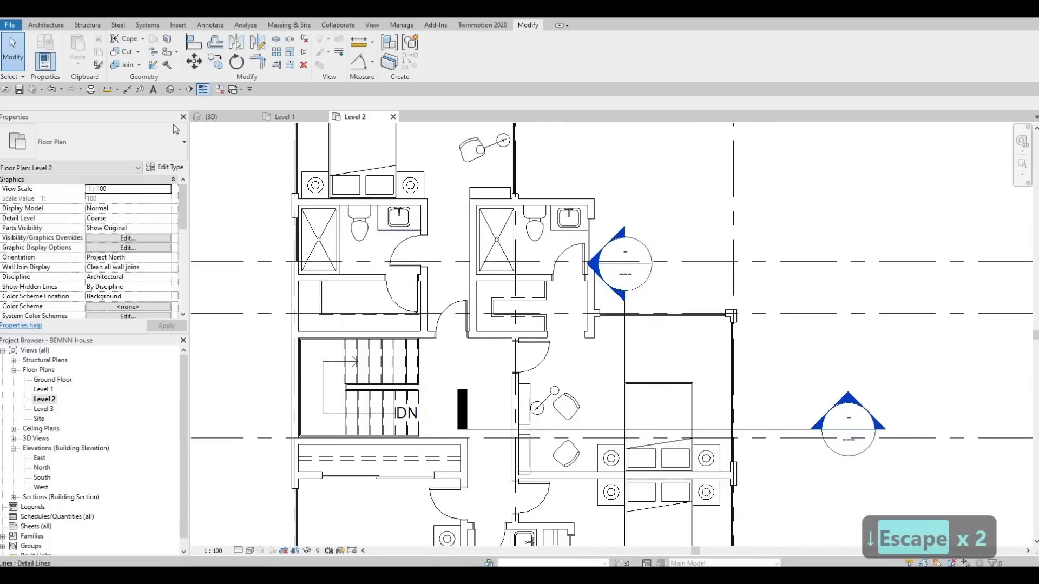
{"action": "left_click", "coordinate": [170, 89]}
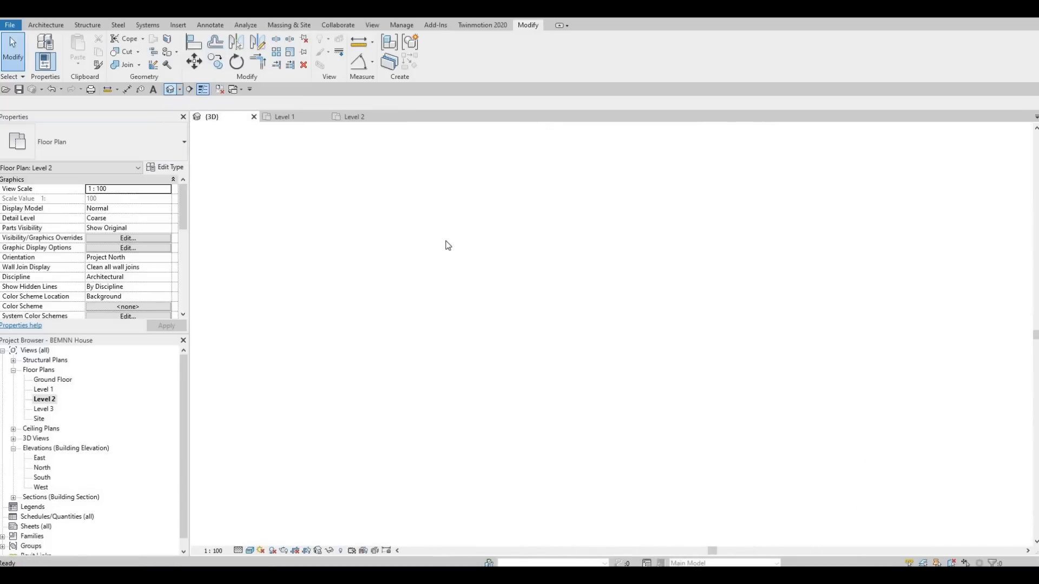
{"action": "middle_click_drag", "start_coordinate": [445, 242], "coordinate": [524, 218], "text": "shift"}
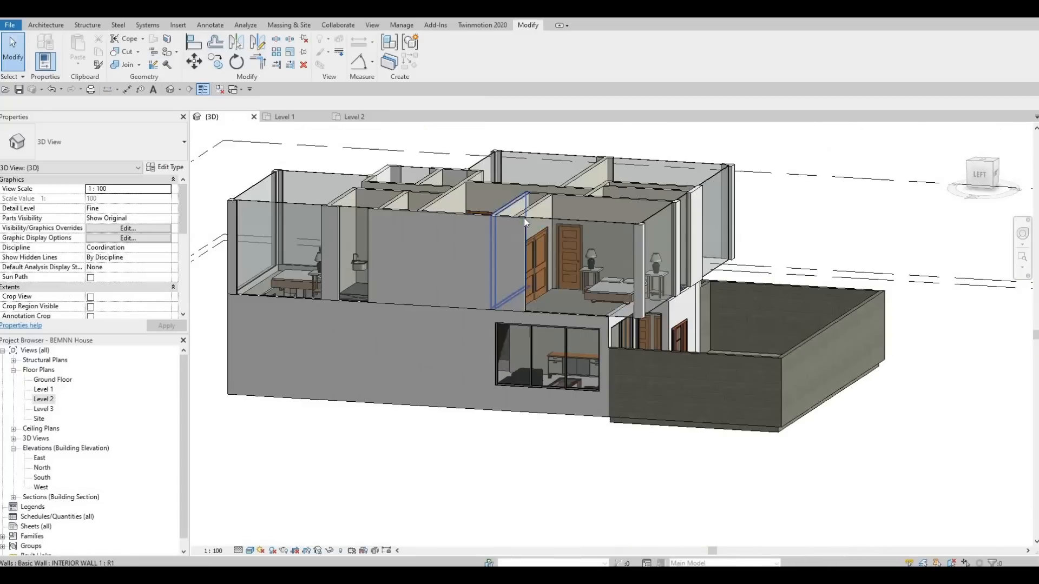
{"action": "left_click", "coordinate": [575, 226]}
{"action": "left_click_drag", "start_coordinate": [582, 239], "coordinate": [580, 245]}
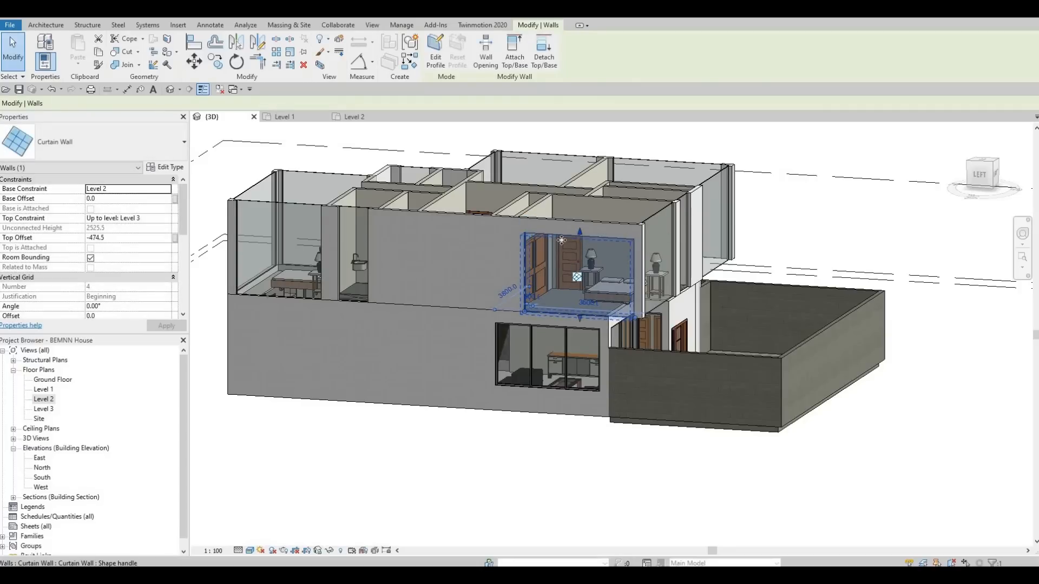
Step: Try to set the top offset of the southwest bedroom's west curtain wall to -400 mm
{"action": "scroll", "coordinate": [561, 240], "scroll_direction": "up", "scroll_amount": 3}
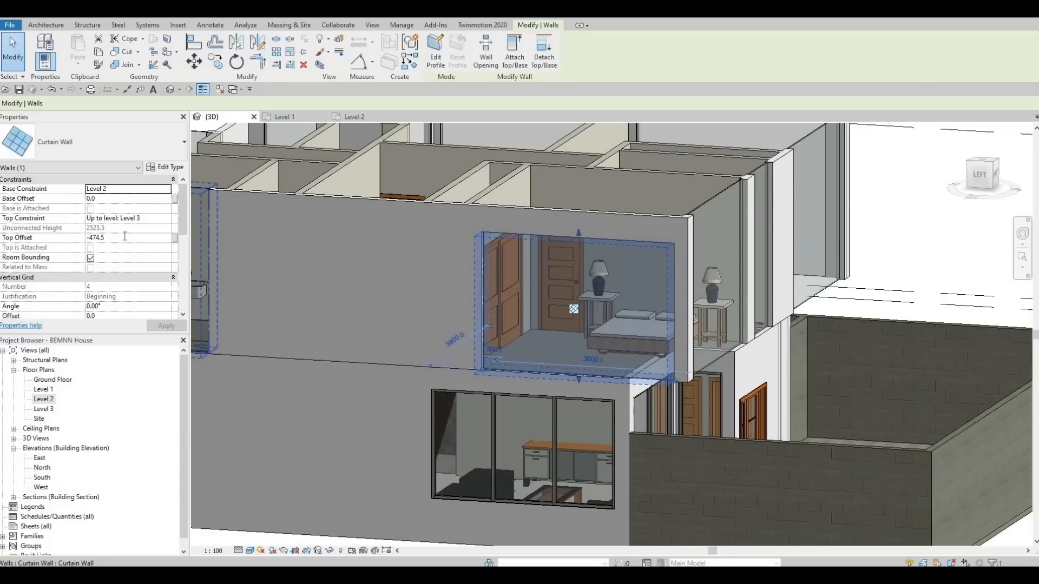
{"action": "left_click", "coordinate": [125, 237]}
{"action": "type", "text": "-"}
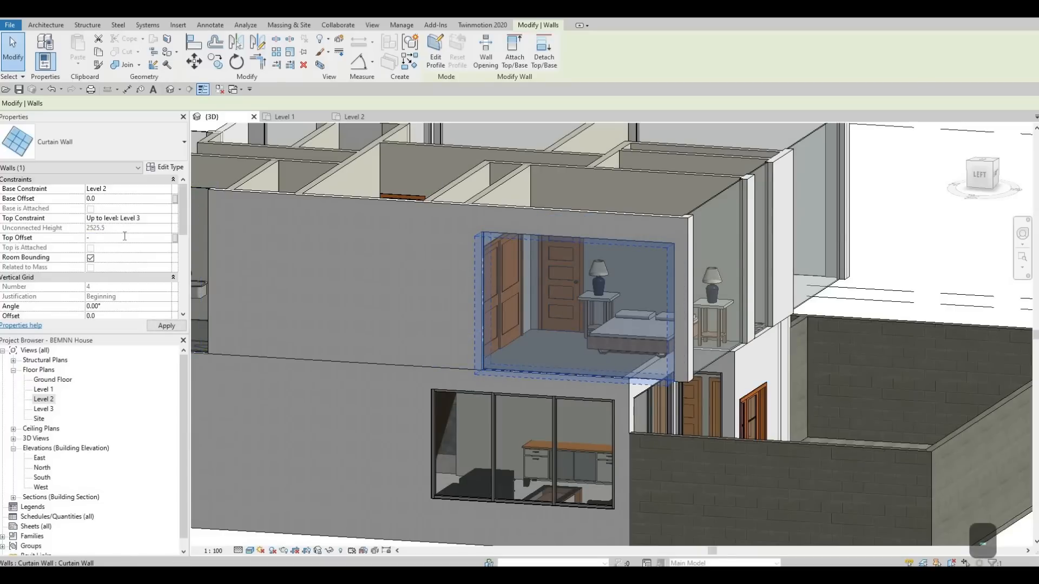
{"action": "type", "text": "4"}
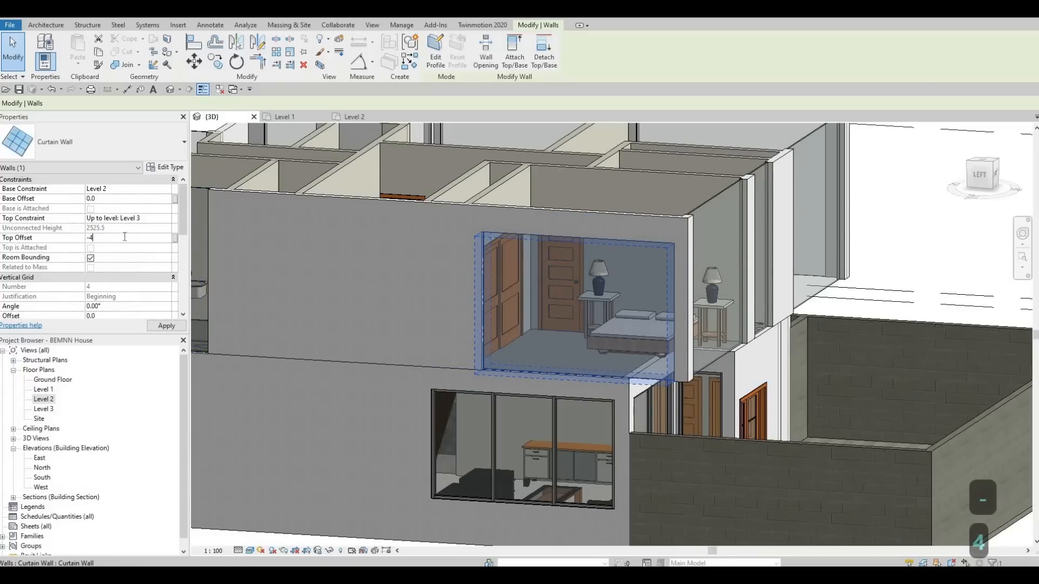
{"action": "type", "text": "00"}
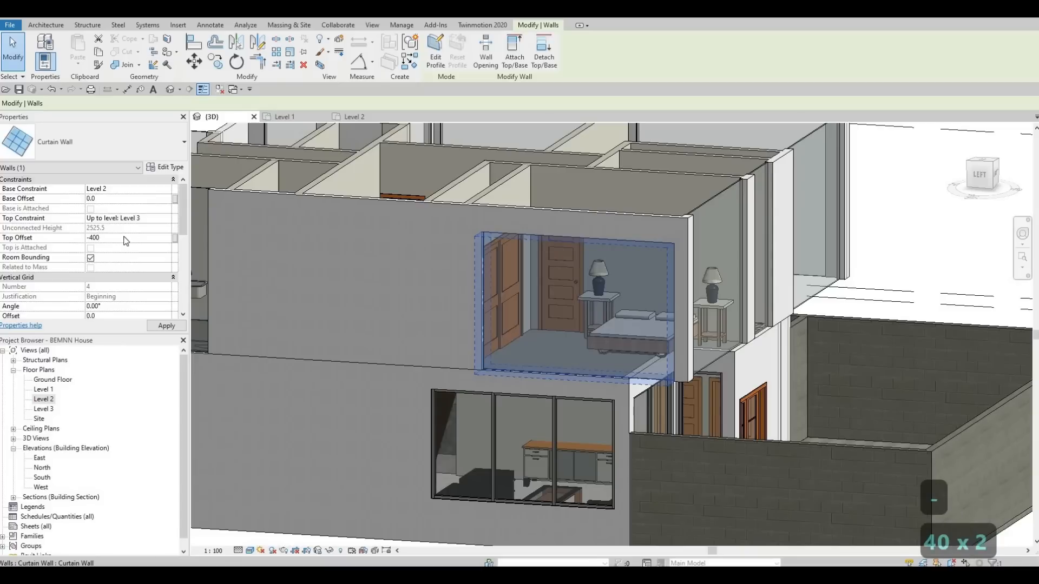
{"action": "key", "text": "Return"}
{"action": "key", "text": "Escape"}
{"action": "key", "text": "Escape"}
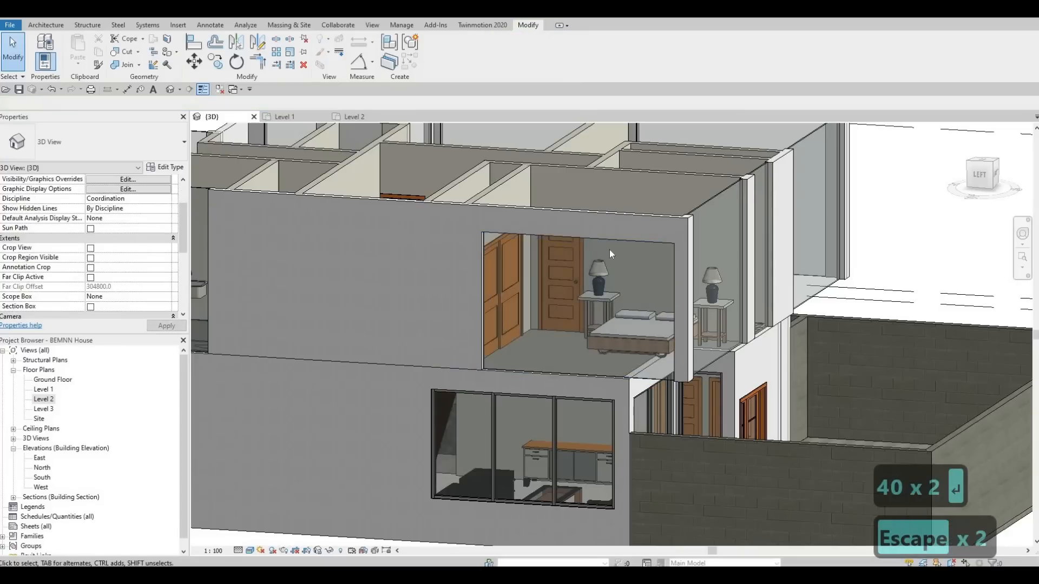
{"action": "left_click", "coordinate": [476, 303]}
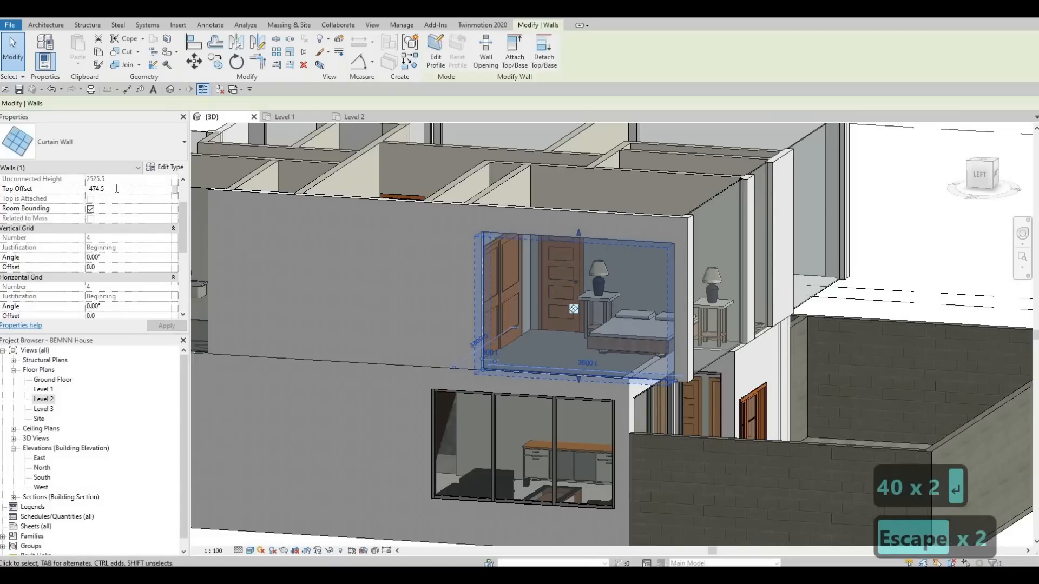
{"action": "type", "text": "-40"}
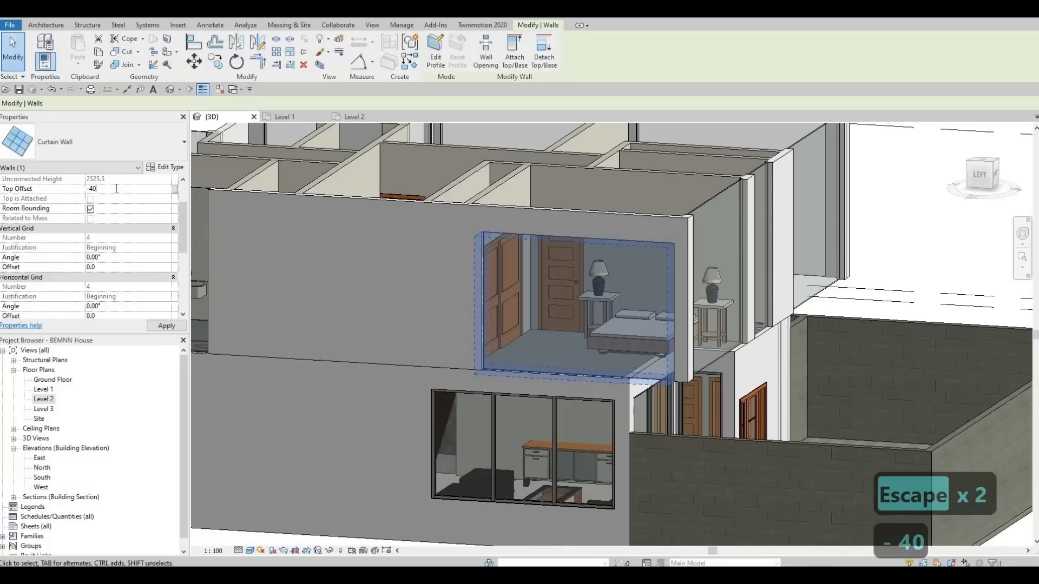
{"action": "type", "text": "0"}
{"action": "key", "text": "Return"}
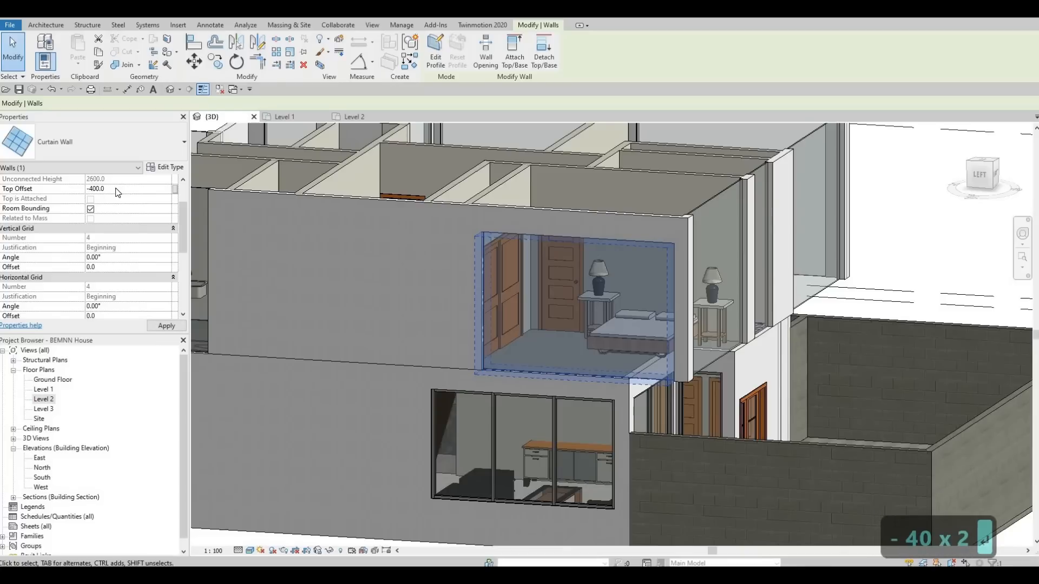
{"action": "key", "text": "Escape"}
{"action": "key", "text": "Escape"}
Step: Align the tops of the southwest bedroom's and south bathroom's south curtain walls with the bedroom's west curtain wall
{"action": "middle_click_drag", "start_coordinate": [562, 303], "coordinate": [494, 325], "text": "shift"}
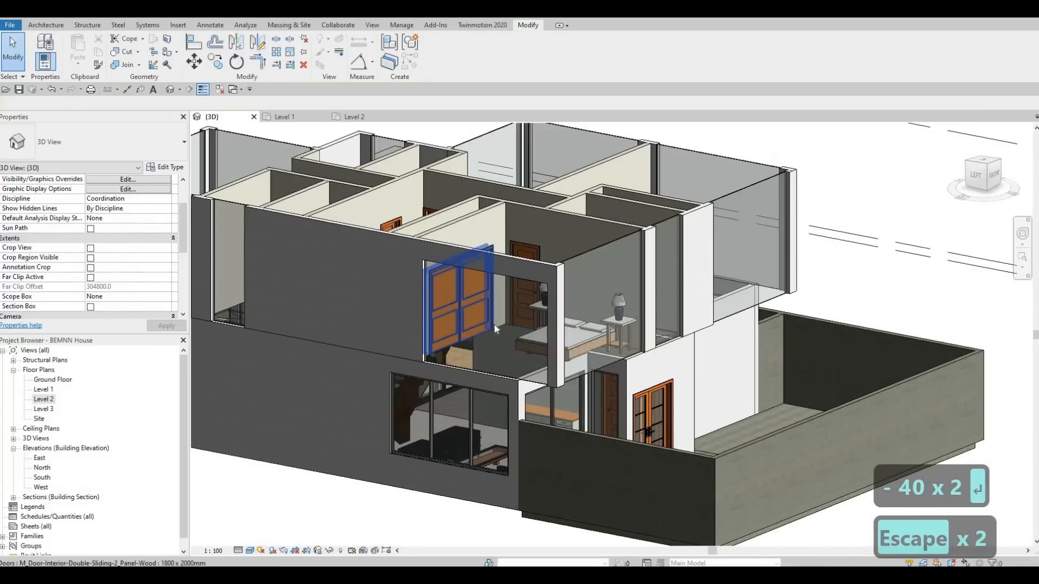
{"action": "key", "text": "a"}
{"action": "key", "text": "l"}
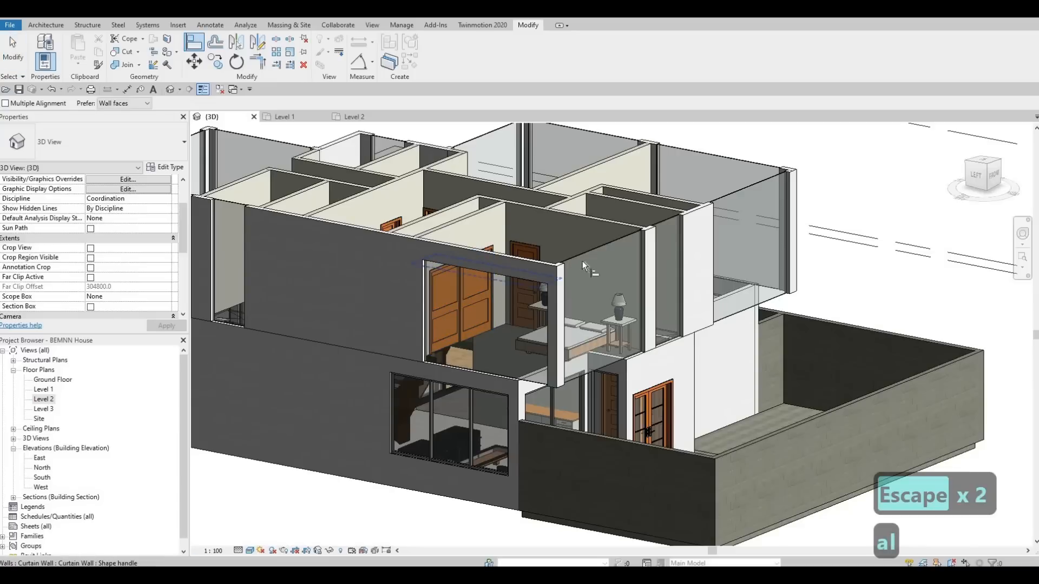
{"action": "left_click", "coordinate": [609, 264]}
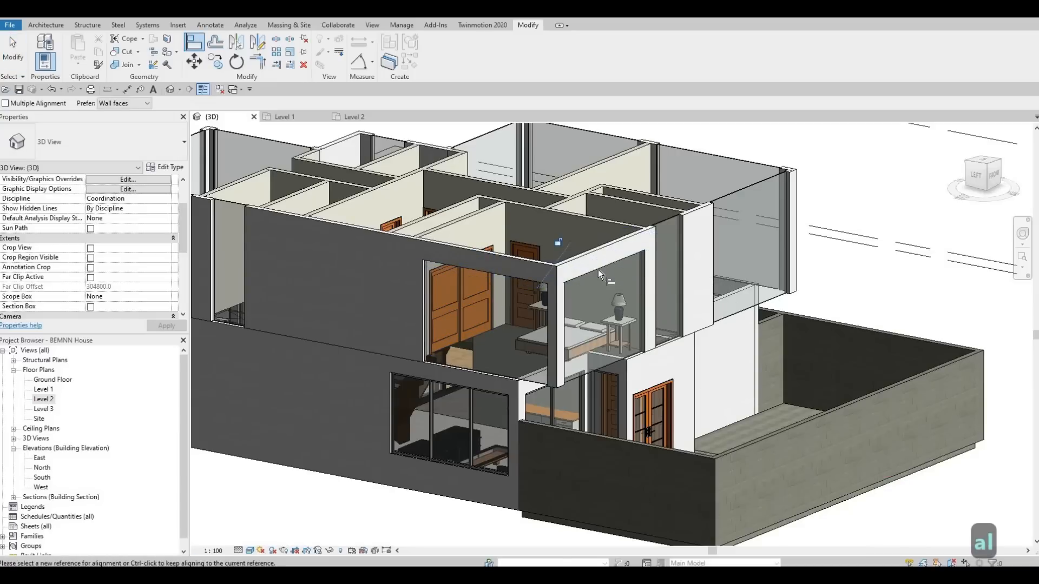
{"action": "left_click", "coordinate": [675, 232]}
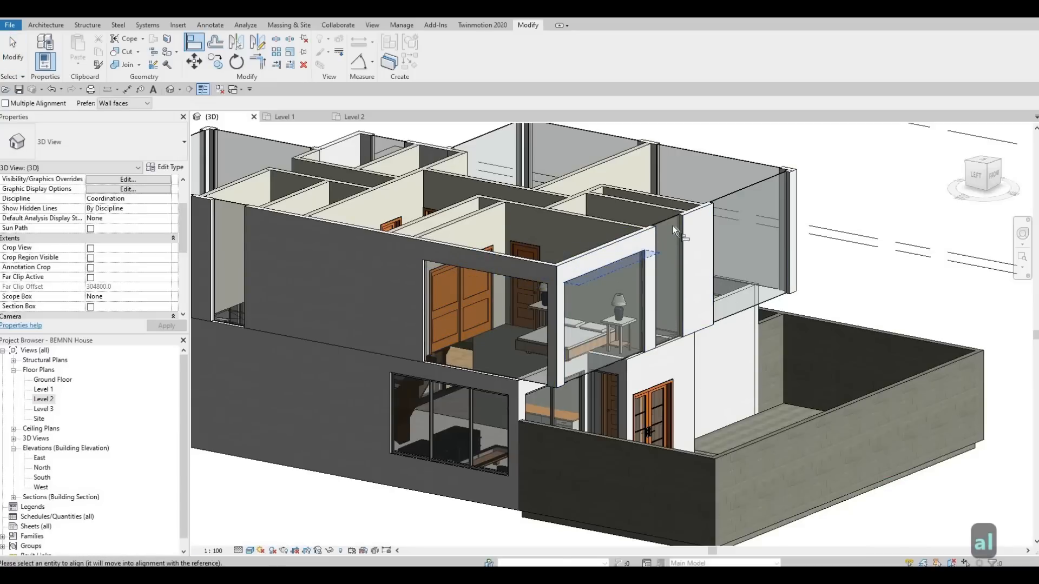
{"action": "left_click", "coordinate": [625, 263]}
{"action": "left_click", "coordinate": [625, 263]}
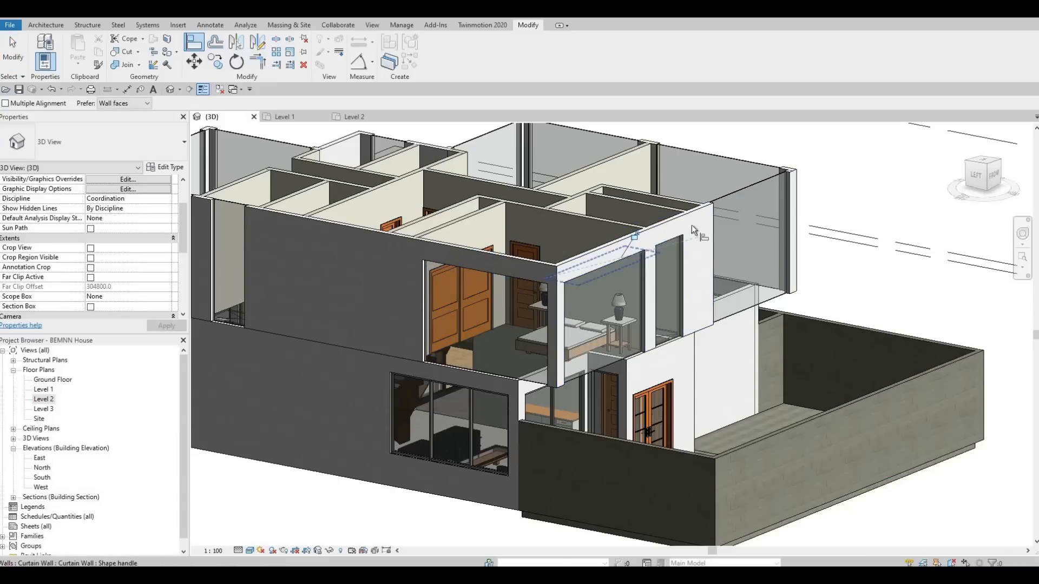
Step: Align the tops of the southeast and northeast bedrooms' curtain walls and the northeast bathroom's curtain wall to the same height
{"action": "left_click", "coordinate": [728, 202]}
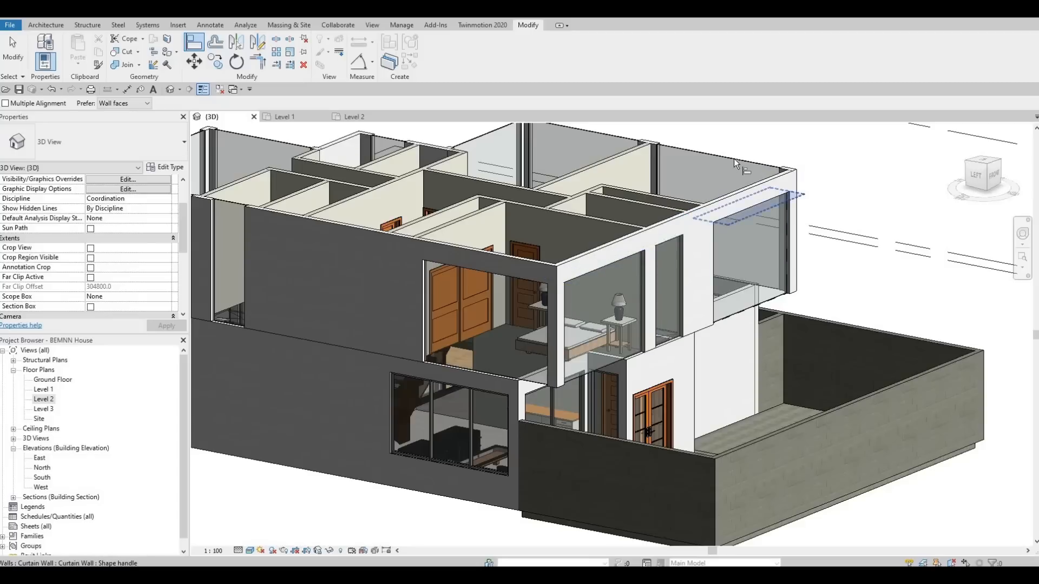
{"action": "left_click", "coordinate": [708, 173]}
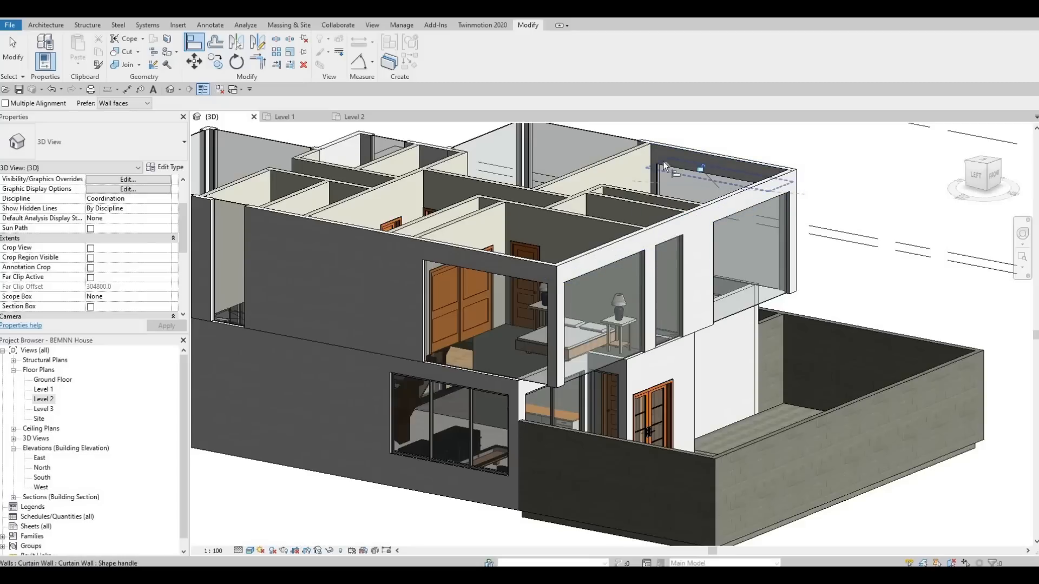
{"action": "left_click", "coordinate": [622, 140]}
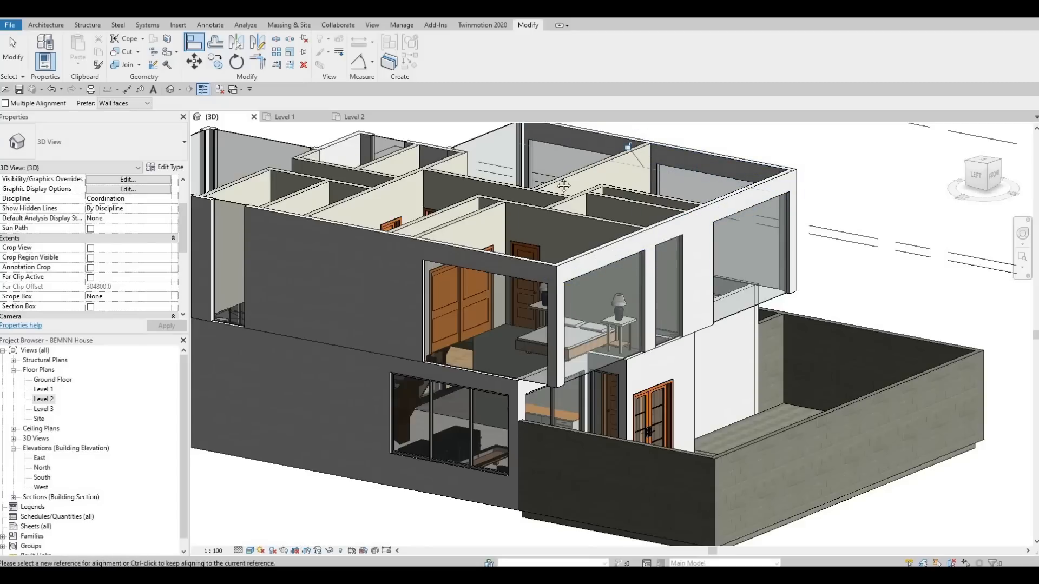
{"action": "middle_click_drag", "start_coordinate": [568, 210], "coordinate": [593, 271]}
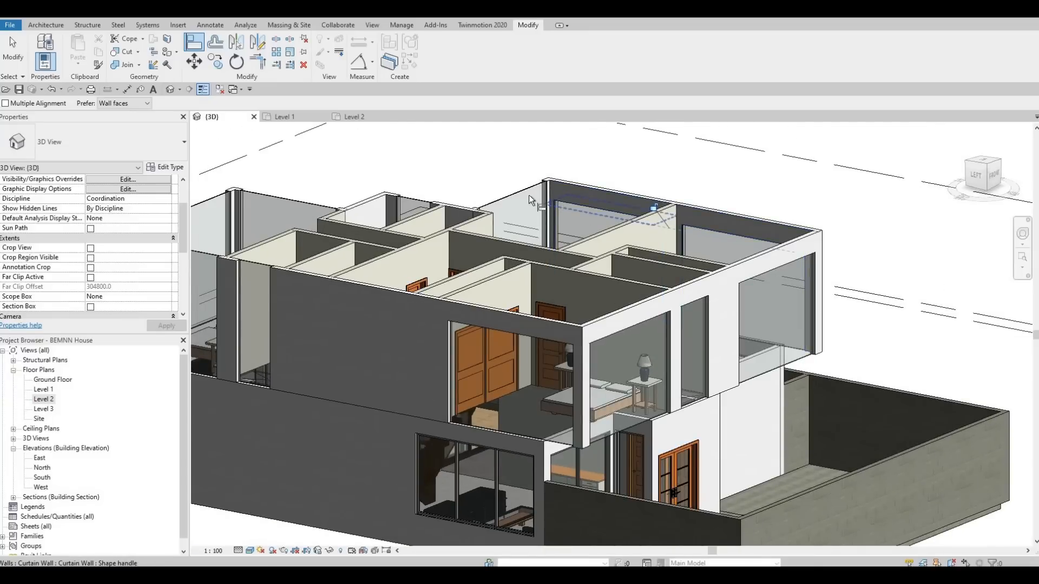
{"action": "left_click", "coordinate": [511, 217]}
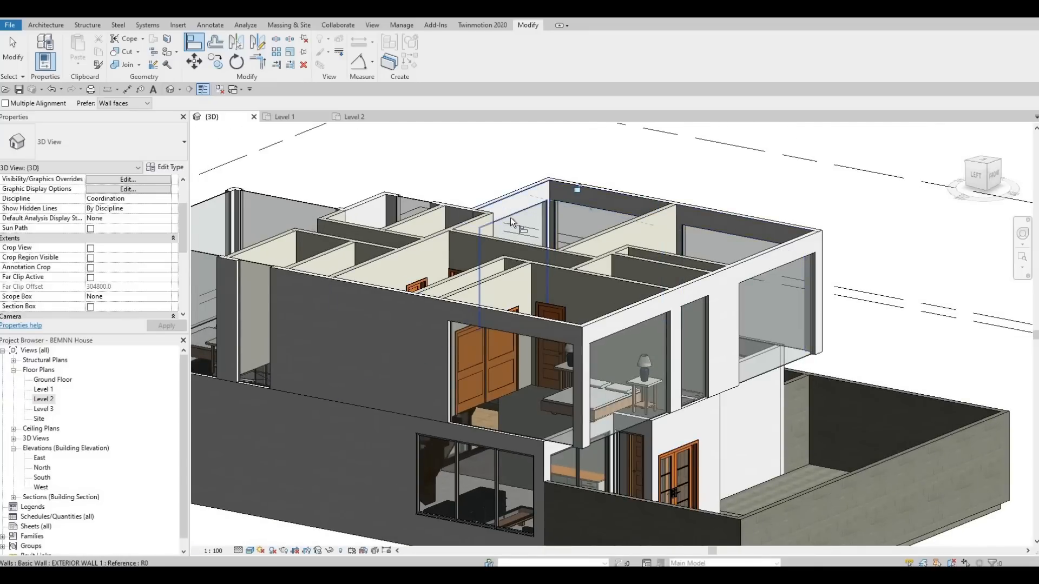
{"action": "left_click", "coordinate": [404, 217]}
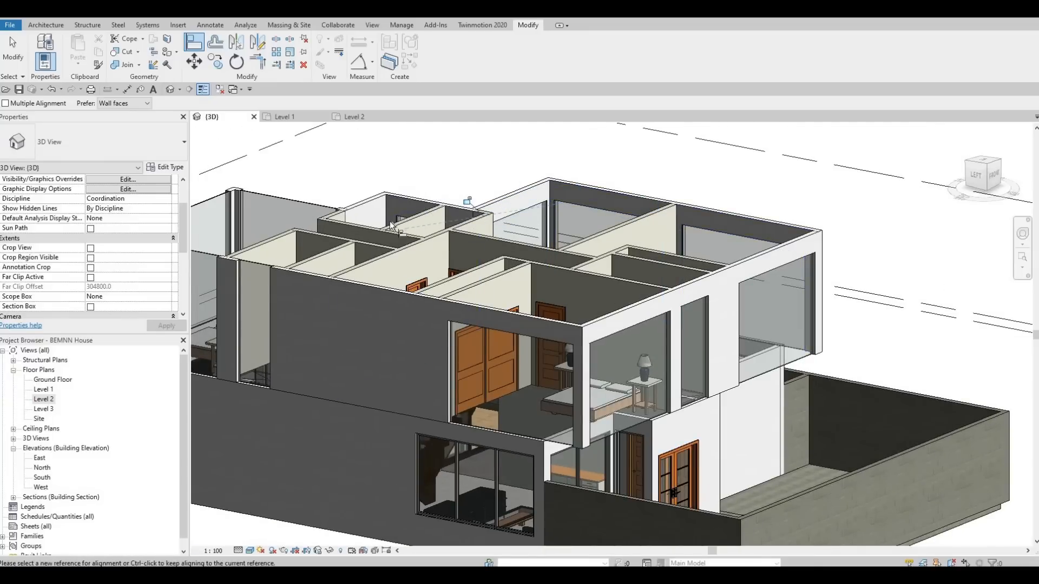
Step: Align the tops of the west bathroom's curtain wall and the northwest bedroom's west, north and east curtain walls with the southwest bedroom's
{"action": "left_click", "coordinate": [525, 337]}
{"action": "left_click", "coordinate": [253, 271]}
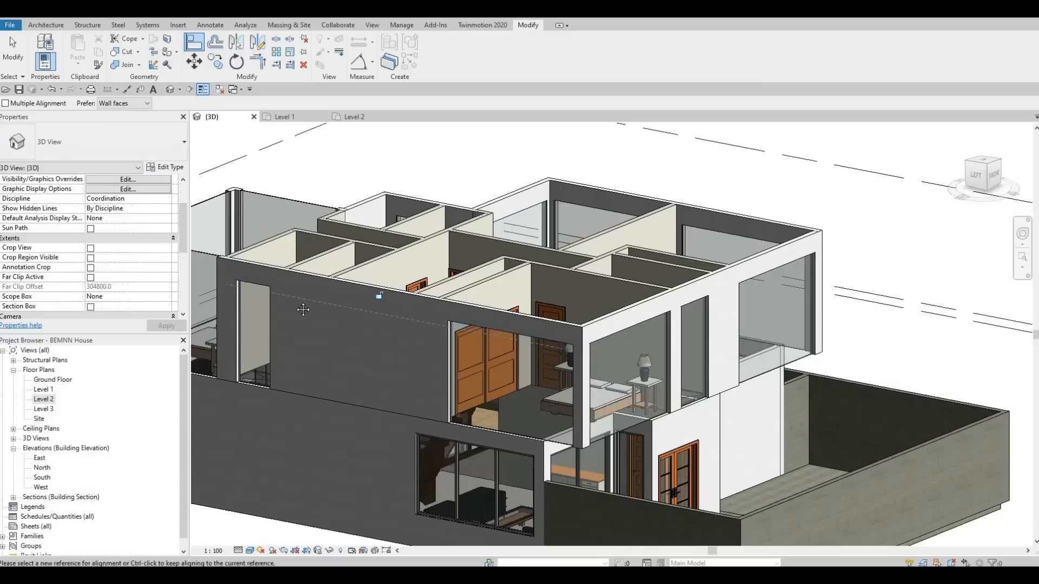
{"action": "middle_click_drag", "start_coordinate": [394, 299], "coordinate": [767, 314]}
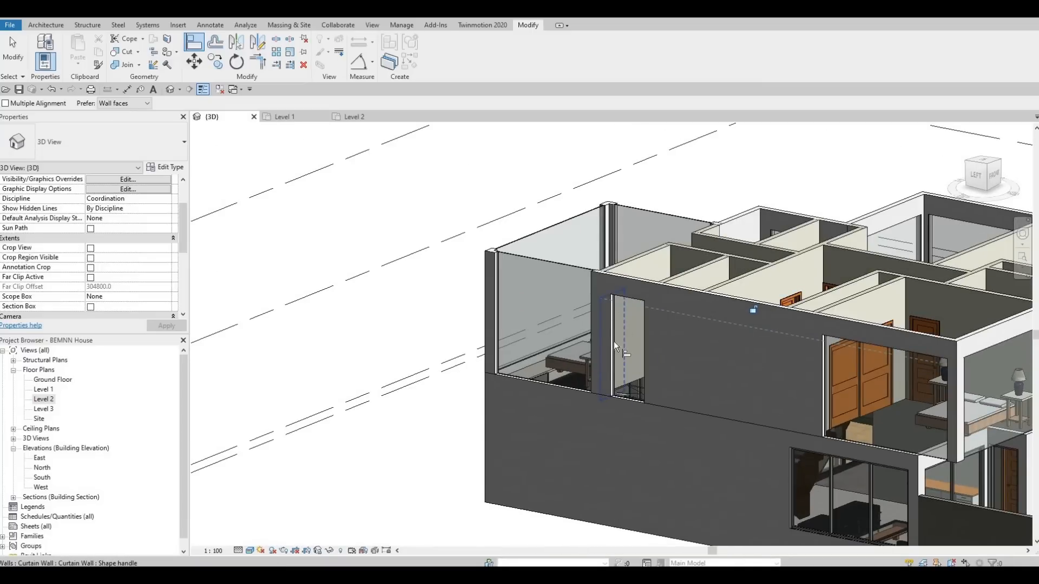
{"action": "left_click", "coordinate": [627, 301]}
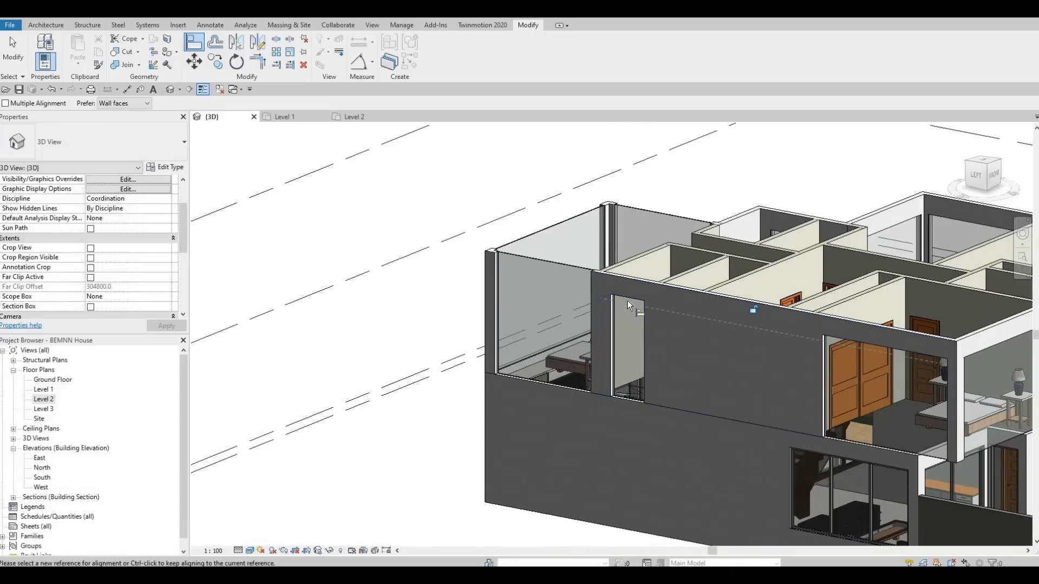
{"action": "left_click", "coordinate": [553, 270]}
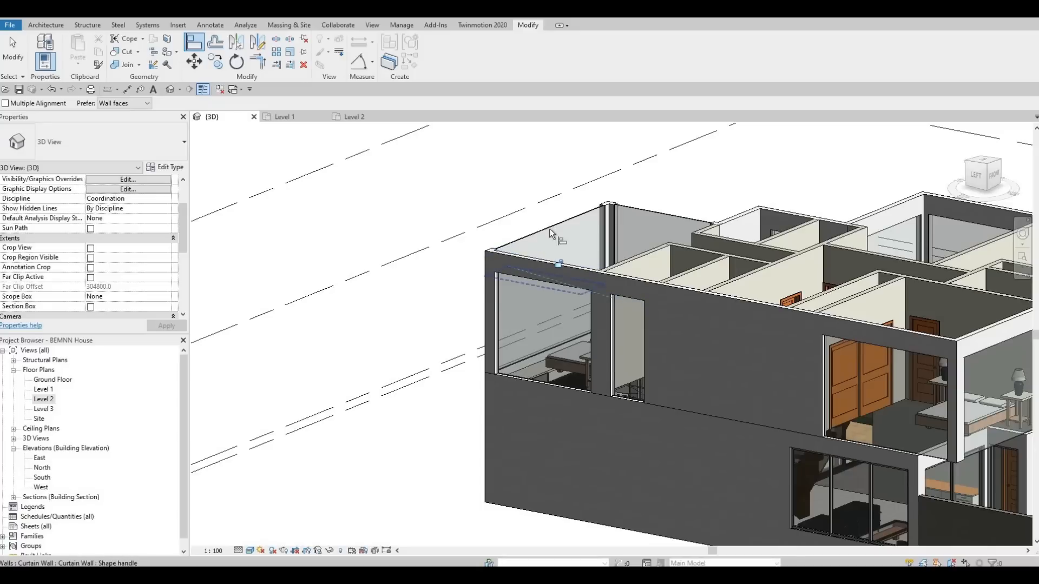
{"action": "left_click", "coordinate": [570, 247]}
{"action": "left_click", "coordinate": [664, 218]}
Step: Examine the aligned Level 2 curtain walls from several angles and leave the Align tool
{"action": "middle_click_drag", "start_coordinate": [779, 337], "coordinate": [615, 295], "text": "shift"}
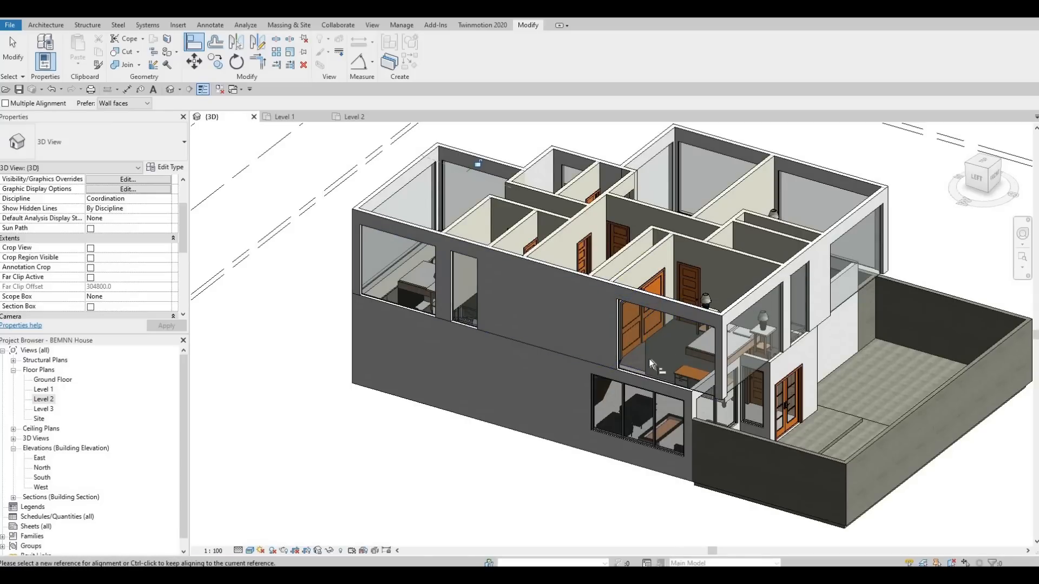
{"action": "middle_click_drag", "start_coordinate": [663, 501], "coordinate": [661, 341], "text": "shift"}
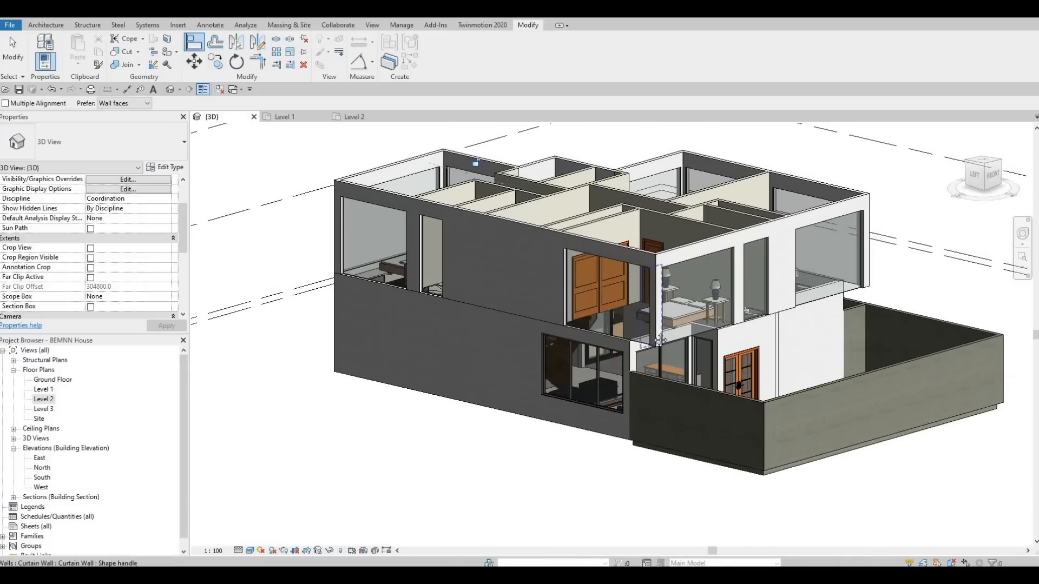
{"action": "scroll", "coordinate": [628, 343], "scroll_direction": "up", "scroll_amount": 3}
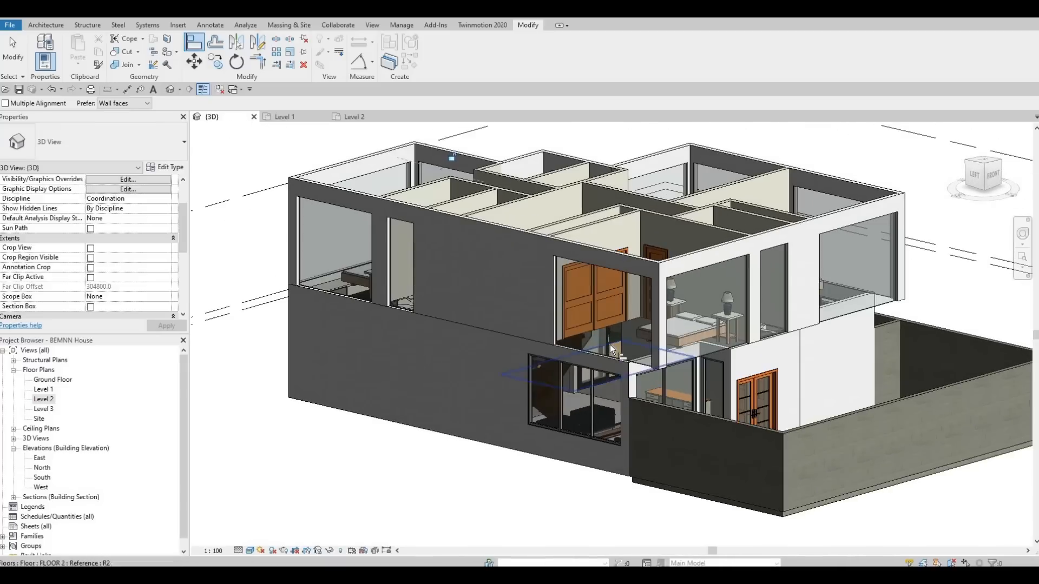
{"action": "middle_click_drag", "start_coordinate": [590, 336], "coordinate": [586, 344]}
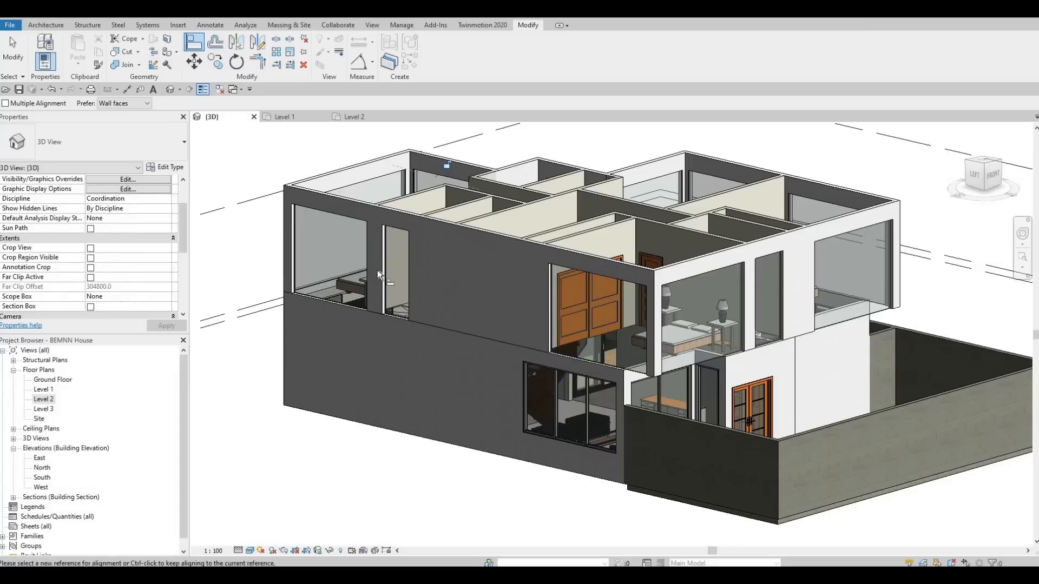
{"action": "key", "text": "Escape"}
{"action": "key", "text": "Escape"}
{"action": "key", "text": "Escape"}
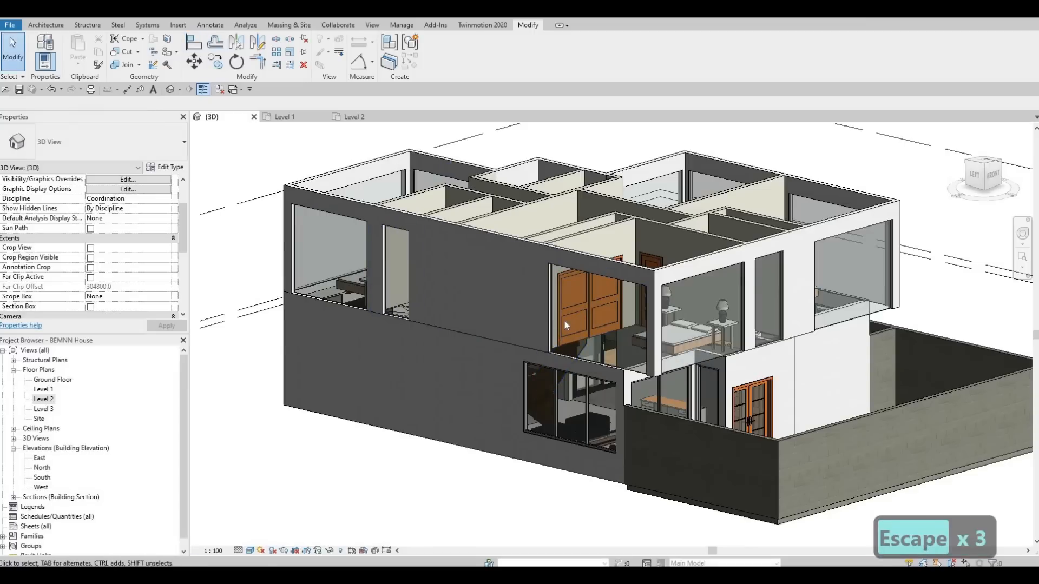
Step: Raise the bottom of the west bathroom's curtain wall, reducing it to a small high window opening
{"action": "middle_click_drag", "start_coordinate": [564, 319], "coordinate": [556, 345]}
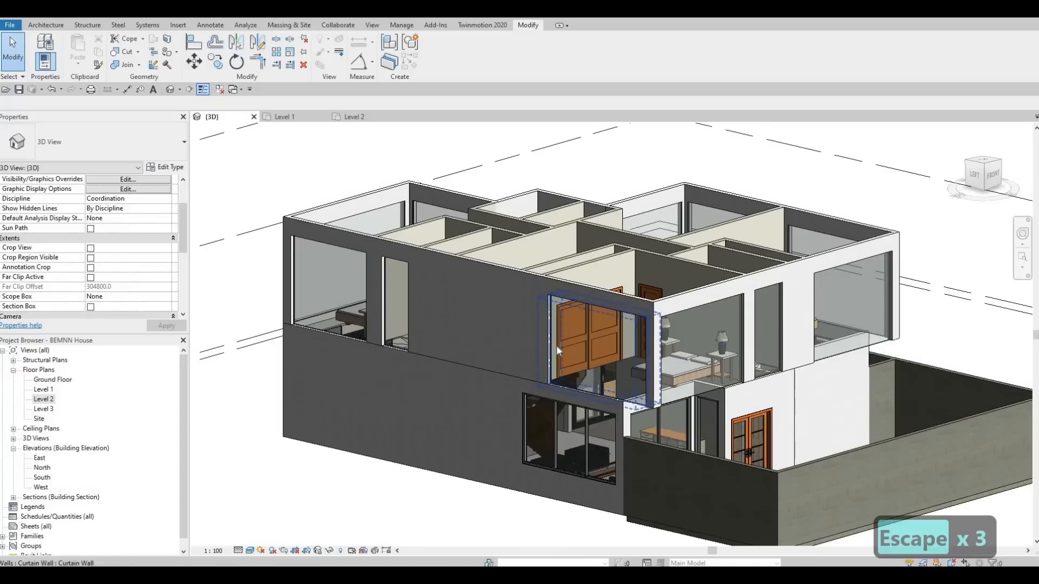
{"action": "scroll", "coordinate": [382, 351], "scroll_direction": "up", "scroll_amount": 2}
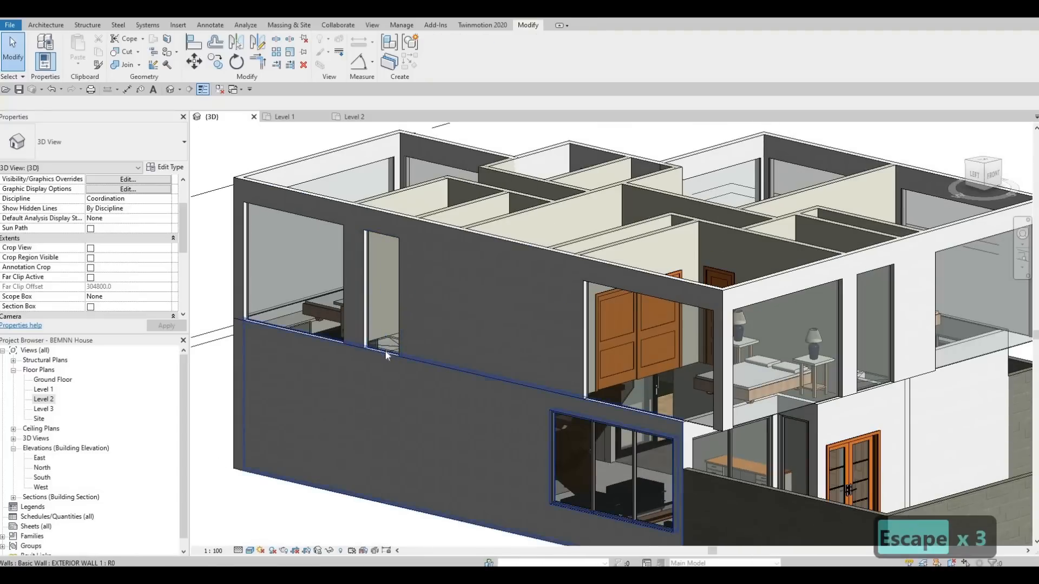
{"action": "left_click", "coordinate": [385, 354]}
{"action": "key", "text": "Escape"}
{"action": "left_click", "coordinate": [391, 283]}
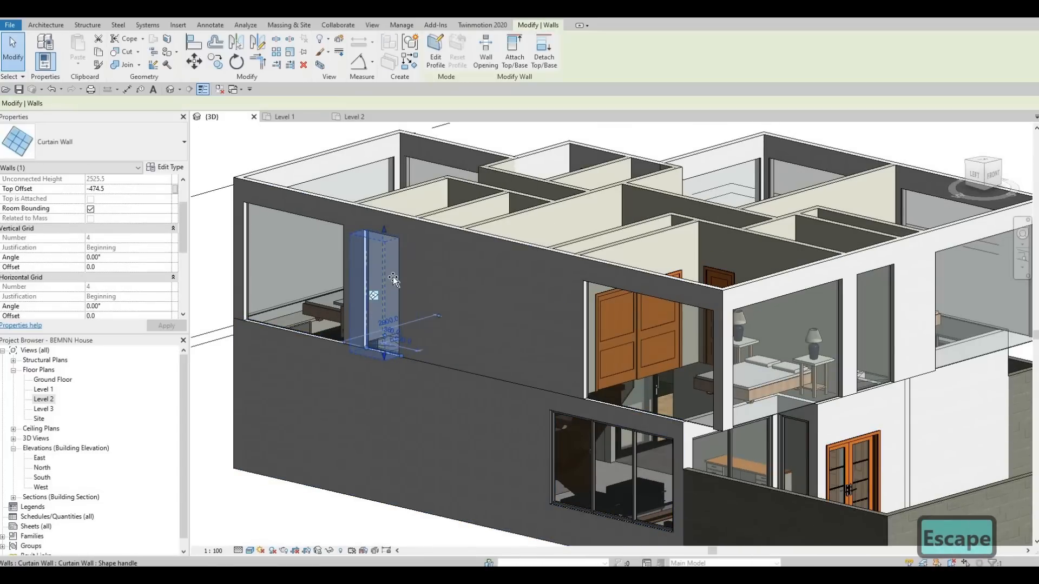
{"action": "key", "text": "Escape"}
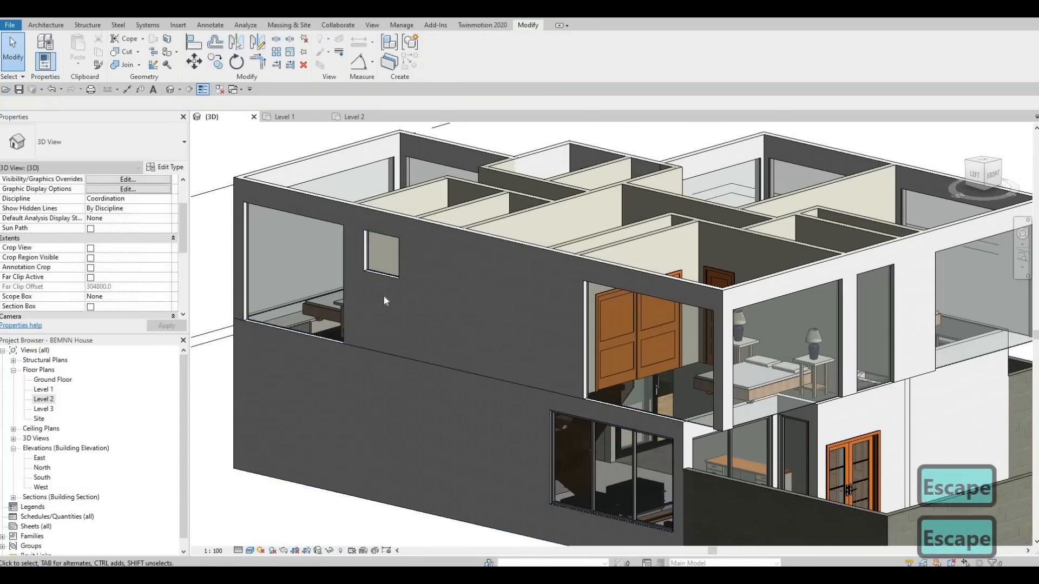
{"action": "key", "text": "Escape"}
Step: Align the bottom of the northeast bathroom's curtain wall with the bottom of the west bathroom's high window
{"action": "key", "text": "a"}
{"action": "key", "text": "l"}
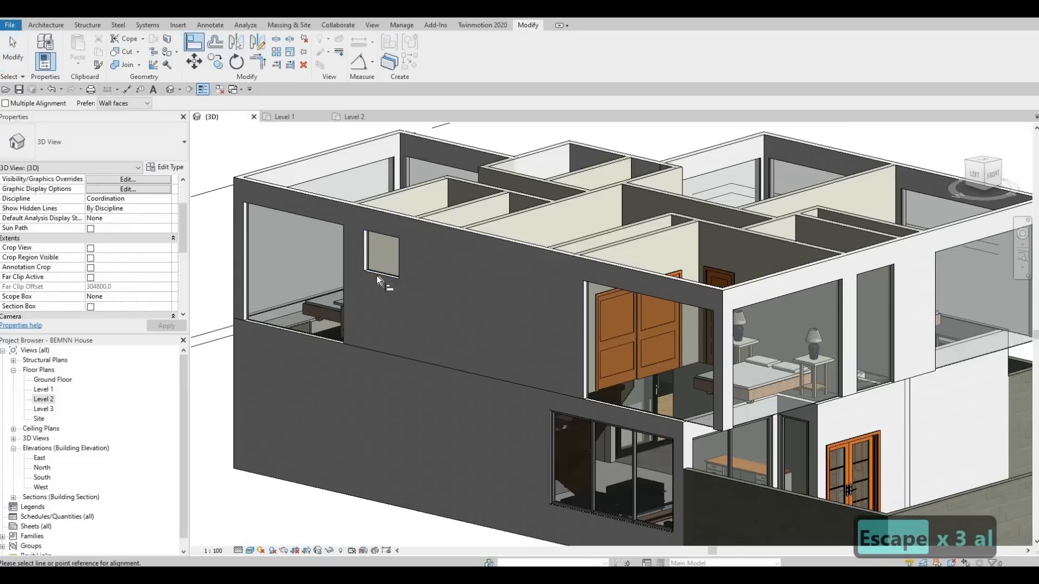
{"action": "mouse_move", "coordinate": [461, 288]}
{"action": "middle_mouse_down", "text": "shift"}
{"action": "mouse_move", "coordinate": [448, 325]}
{"action": "mouse_move", "coordinate": [412, 332]}
{"action": "mouse_move", "coordinate": [436, 336]}
{"action": "mouse_move", "coordinate": [463, 298]}
{"action": "middle_mouse_up", "text": "shift"}
{"action": "middle_click_drag", "start_coordinate": [472, 379], "coordinate": [520, 310], "text": "shift"}
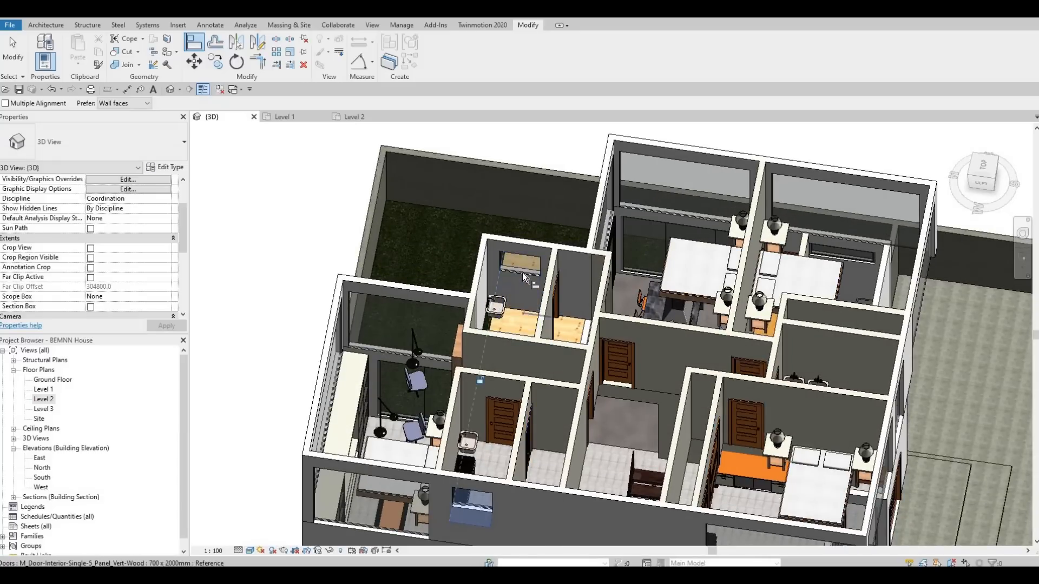
Step: Align the bottom of the south bathroom's curtain wall with the other bathrooms' high windows
{"action": "middle_click_drag", "start_coordinate": [715, 395], "coordinate": [609, 333], "text": "shift"}
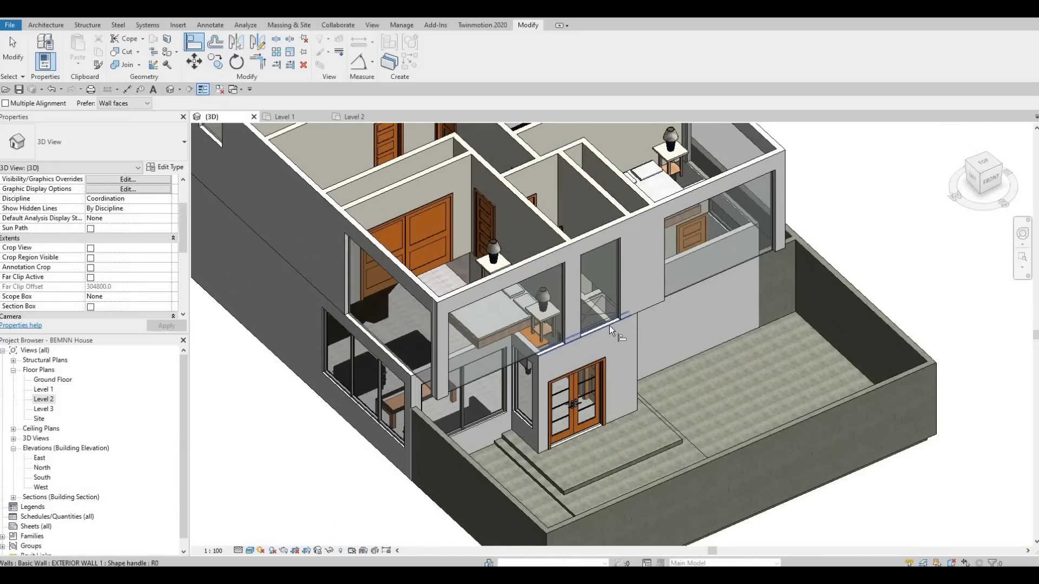
{"action": "key", "text": "Escape"}
{"action": "middle_click_drag", "start_coordinate": [587, 265], "coordinate": [426, 242], "text": "shift"}
{"action": "middle_click_drag", "start_coordinate": [443, 293], "coordinate": [535, 316]}
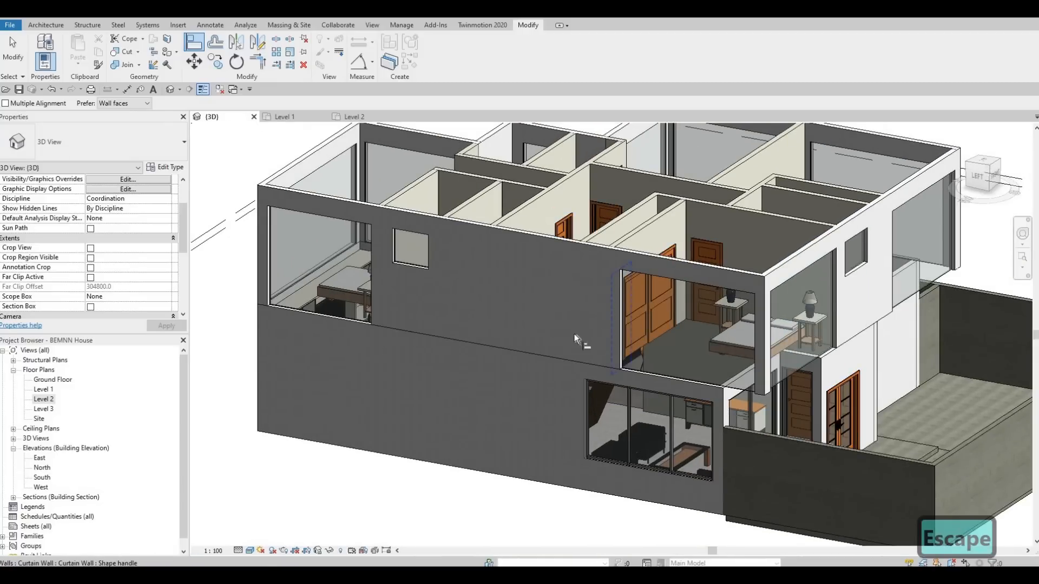
Step: Leave the Align tool and examine the raised bathroom windows and the front facade from several angles in 3D
{"action": "middle_click_drag", "start_coordinate": [618, 335], "coordinate": [616, 328]}
{"action": "middle_click_drag", "start_coordinate": [814, 356], "coordinate": [636, 299]}
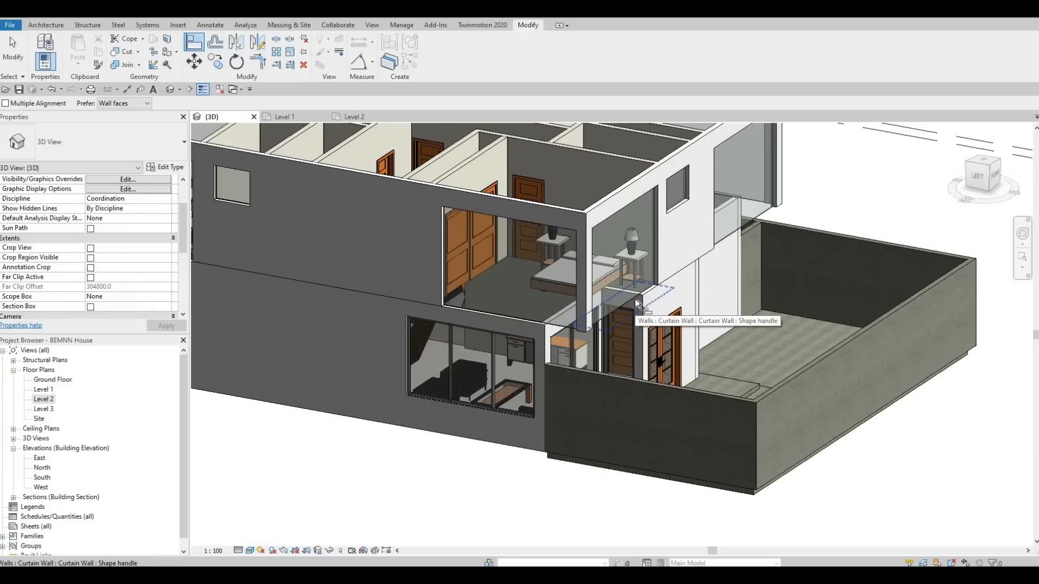
{"action": "middle_click_drag", "start_coordinate": [990, 172], "coordinate": [688, 281], "text": "shift"}
{"action": "middle_click_drag", "start_coordinate": [279, 446], "coordinate": [758, 320]}
{"action": "key", "text": "Escape"}
{"action": "middle_click_drag", "start_coordinate": [598, 312], "coordinate": [671, 263], "text": "shift"}
{"action": "middle_click_drag", "start_coordinate": [781, 329], "coordinate": [659, 320]}
{"action": "middle_click_drag", "start_coordinate": [794, 263], "coordinate": [757, 320]}
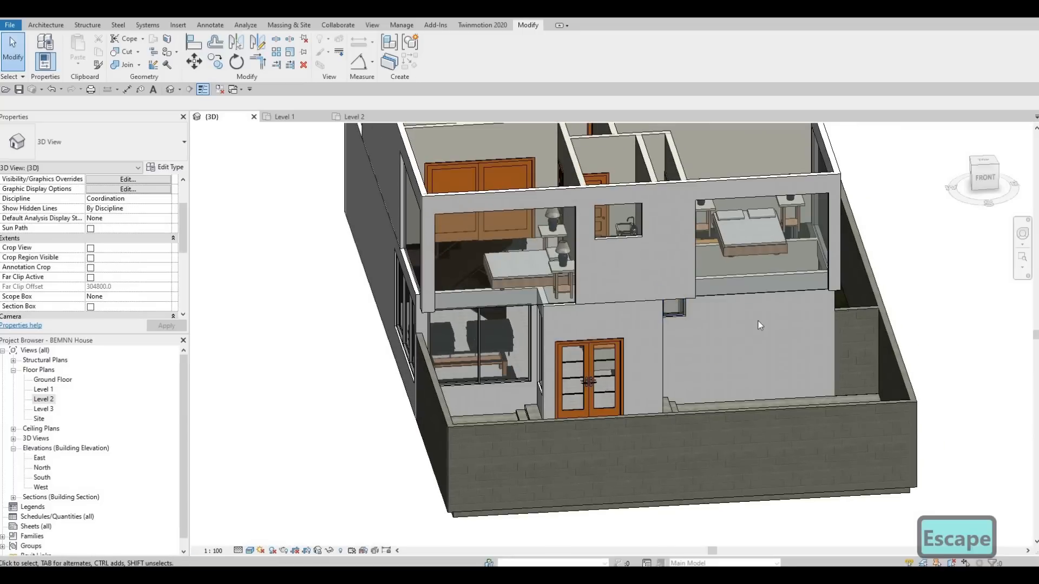
{"action": "middle_click_drag", "start_coordinate": [726, 368], "coordinate": [629, 368], "text": "shift"}
{"action": "middle_click_drag", "start_coordinate": [666, 301], "coordinate": [688, 255], "text": "shift"}
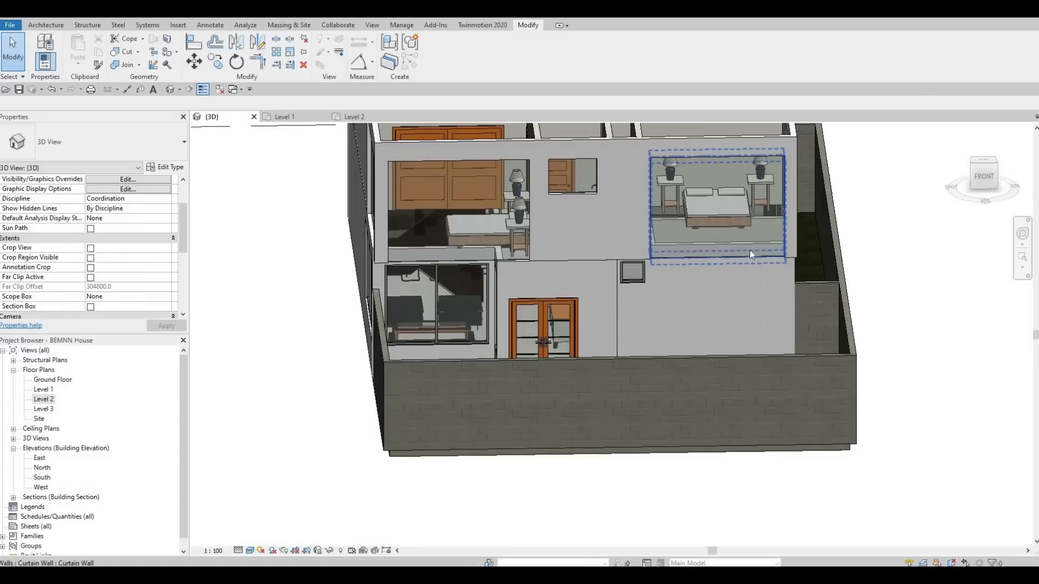
{"action": "mouse_move", "coordinate": [751, 278]}
{"action": "middle_mouse_down", "text": "shift"}
{"action": "mouse_move", "coordinate": [784, 305]}
{"action": "mouse_move", "coordinate": [720, 236]}
{"action": "mouse_move", "coordinate": [677, 349]}
{"action": "mouse_move", "coordinate": [659, 326]}
{"action": "mouse_move", "coordinate": [722, 273]}
{"action": "mouse_move", "coordinate": [753, 279]}
{"action": "middle_mouse_up", "text": "shift"}
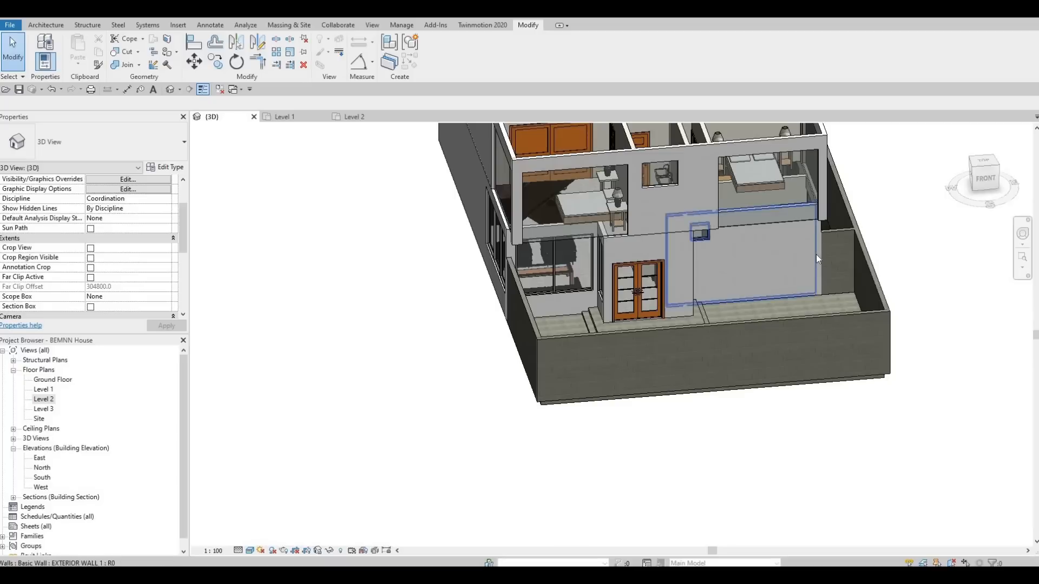
{"action": "middle_click_drag", "start_coordinate": [795, 287], "coordinate": [744, 314], "text": "shift"}
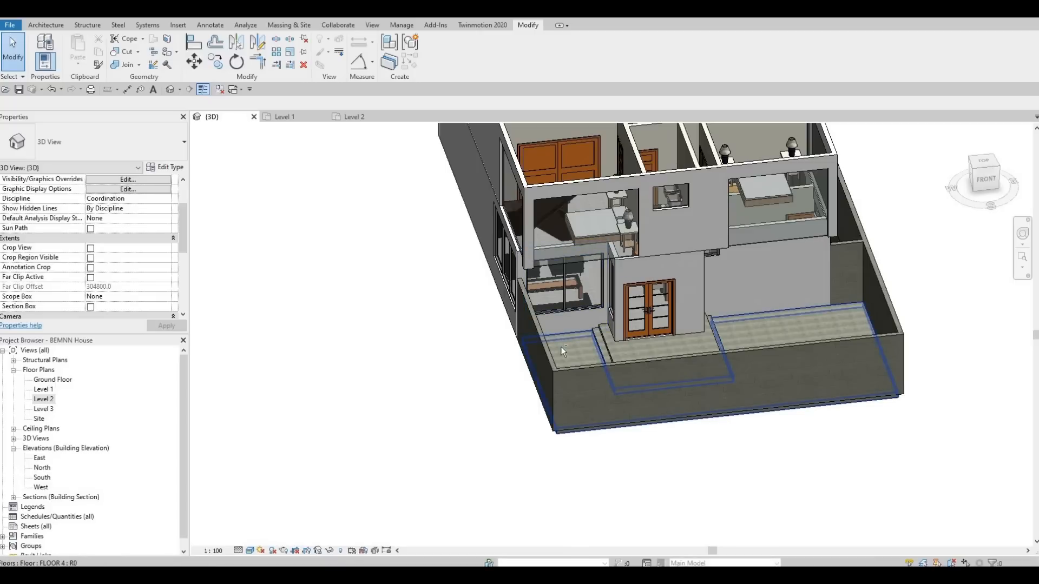
{"action": "middle_click_drag", "start_coordinate": [524, 325], "coordinate": [535, 302], "text": "shift"}
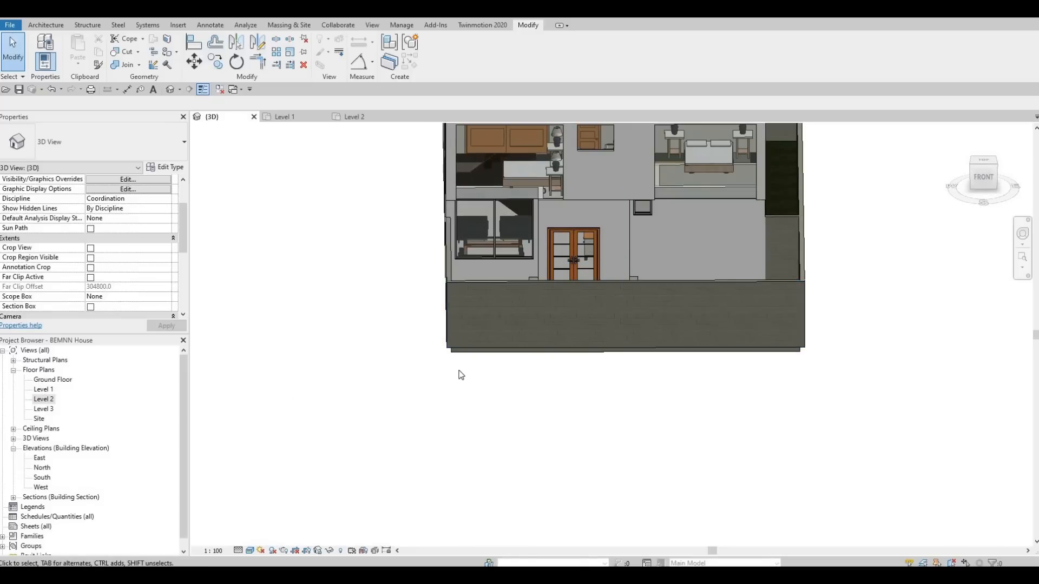
Step: Open the Level 1 floor plan and examine the entrance, front yard, kitchen and living areas
{"action": "middle_click_drag", "start_coordinate": [613, 415], "coordinate": [619, 149]}
{"action": "scroll", "coordinate": [616, 162], "scroll_direction": "up", "scroll_amount": 2}
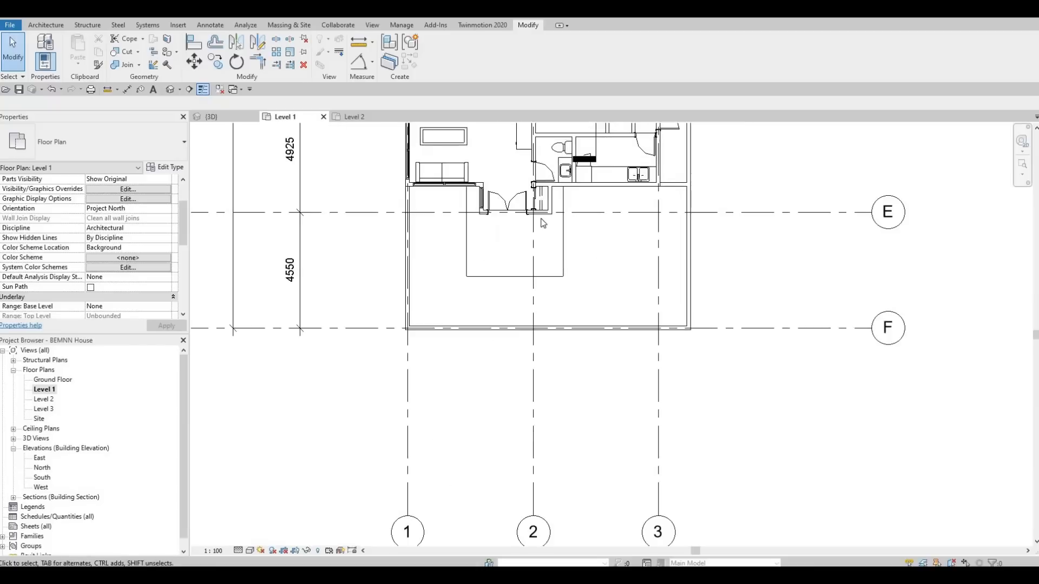
{"action": "scroll", "coordinate": [614, 167], "scroll_direction": "up", "scroll_amount": 3}
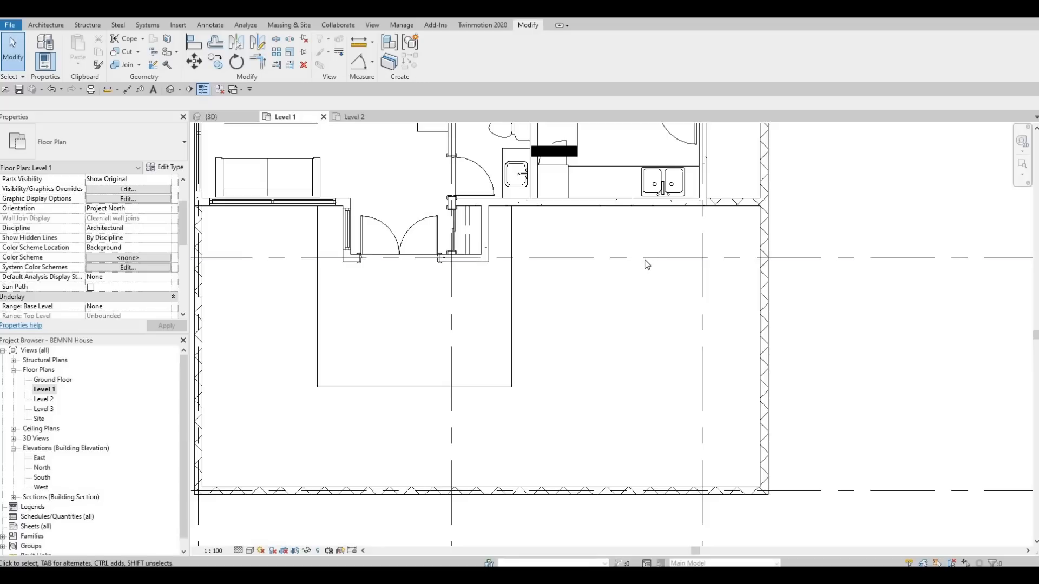
{"action": "middle_click_drag", "start_coordinate": [682, 237], "coordinate": [681, 233]}
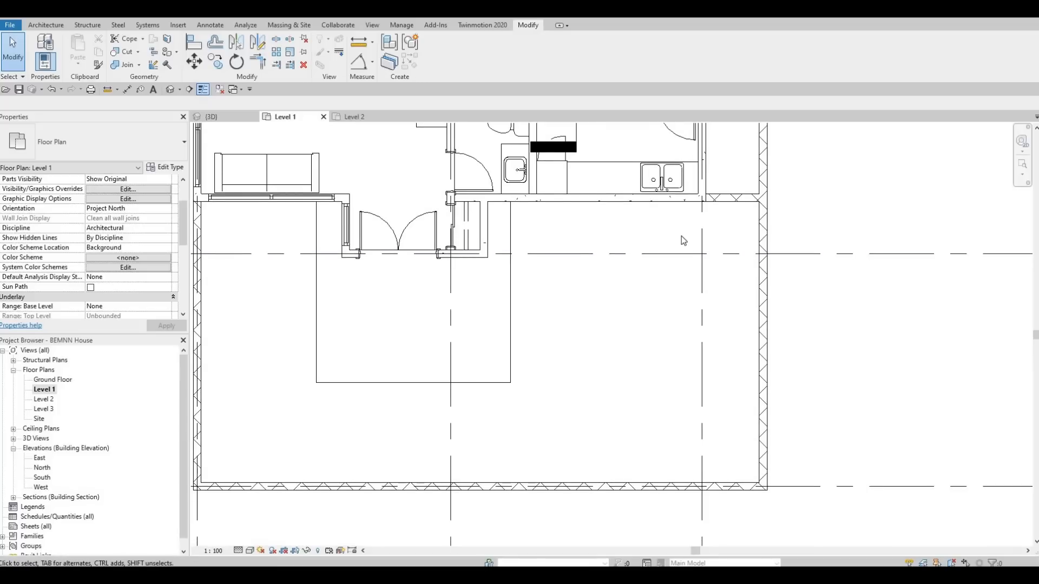
{"action": "middle_click_drag", "start_coordinate": [709, 294], "coordinate": [689, 575]}
{"action": "middle_click_drag", "start_coordinate": [620, 169], "coordinate": [608, 364]}
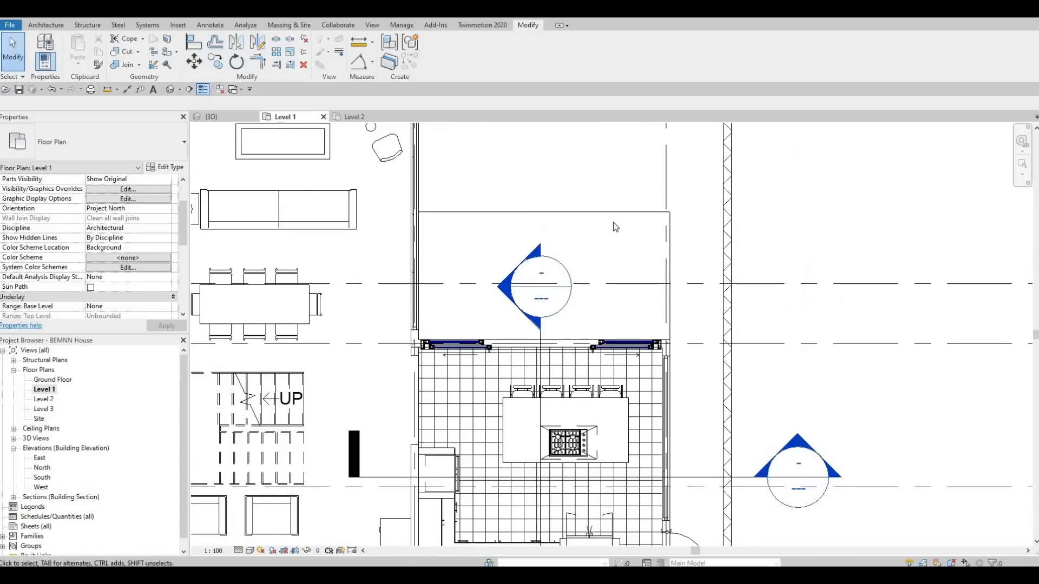
{"action": "scroll", "coordinate": [636, 265], "scroll_direction": "down", "scroll_amount": 4}
{"action": "middle_click_drag", "start_coordinate": [601, 412], "coordinate": [628, 215]}
{"action": "scroll", "coordinate": [624, 259], "scroll_direction": "up", "scroll_amount": 2}
{"action": "middle_click_drag", "start_coordinate": [623, 321], "coordinate": [622, 256]}
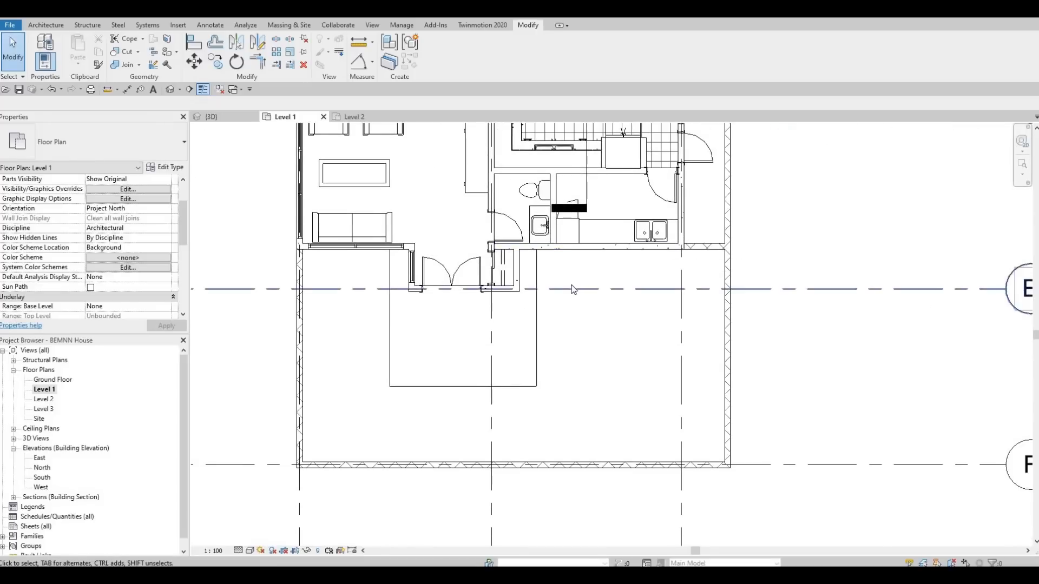
{"action": "middle_click_drag", "start_coordinate": [537, 383], "coordinate": [567, 492]}
{"action": "scroll", "coordinate": [567, 491], "scroll_direction": "down", "scroll_amount": 1}
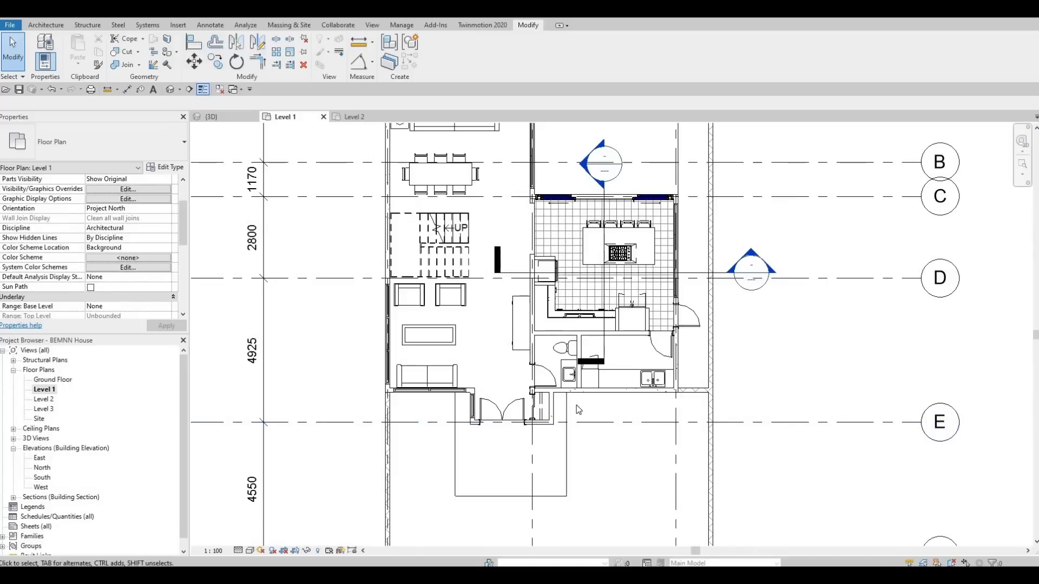
{"action": "middle_click_drag", "start_coordinate": [586, 395], "coordinate": [686, 194]}
{"action": "scroll", "coordinate": [686, 196], "scroll_direction": "up", "scroll_amount": 1}
{"action": "middle_click_drag", "start_coordinate": [691, 243], "coordinate": [714, 204]}
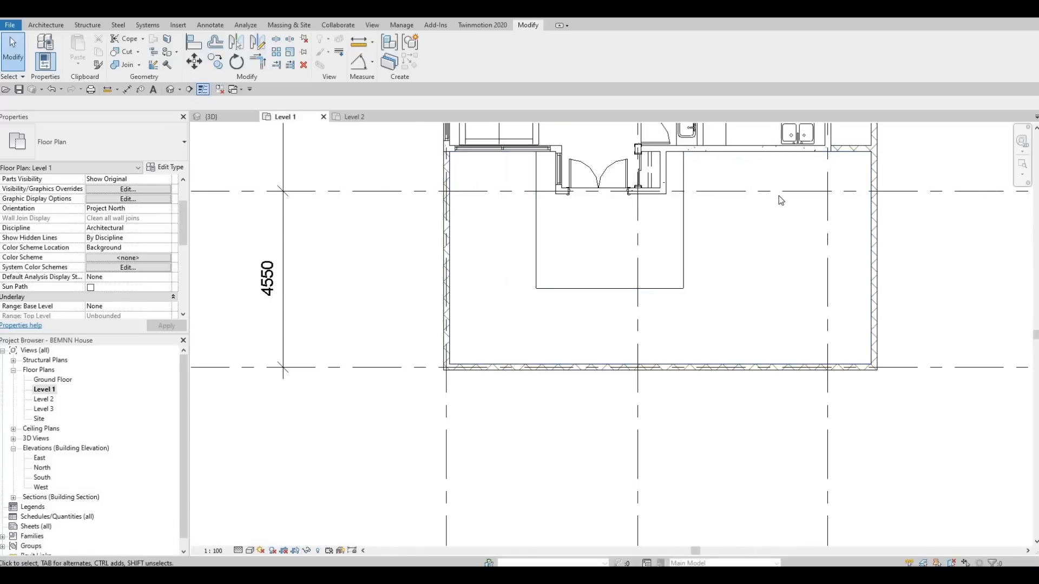
Step: Recheck the front facade in 3D, then open the Level 2 floor plan and examine the southern bedrooms and bathroom
{"action": "left_click", "coordinate": [352, 117]}
{"action": "key", "text": "ctrl+Tab"}
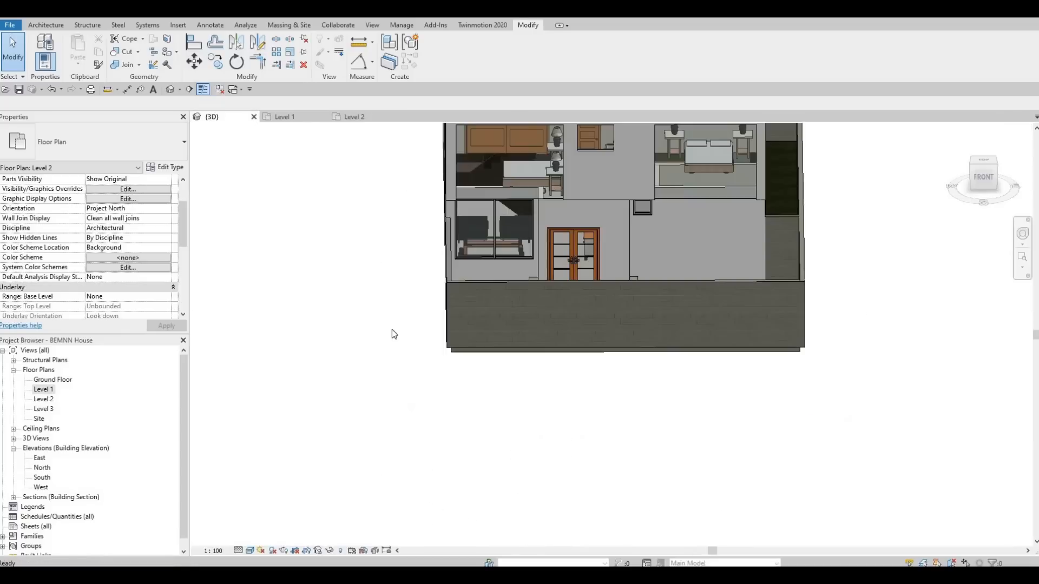
{"action": "middle_click_drag", "start_coordinate": [475, 318], "coordinate": [545, 338], "text": "shift"}
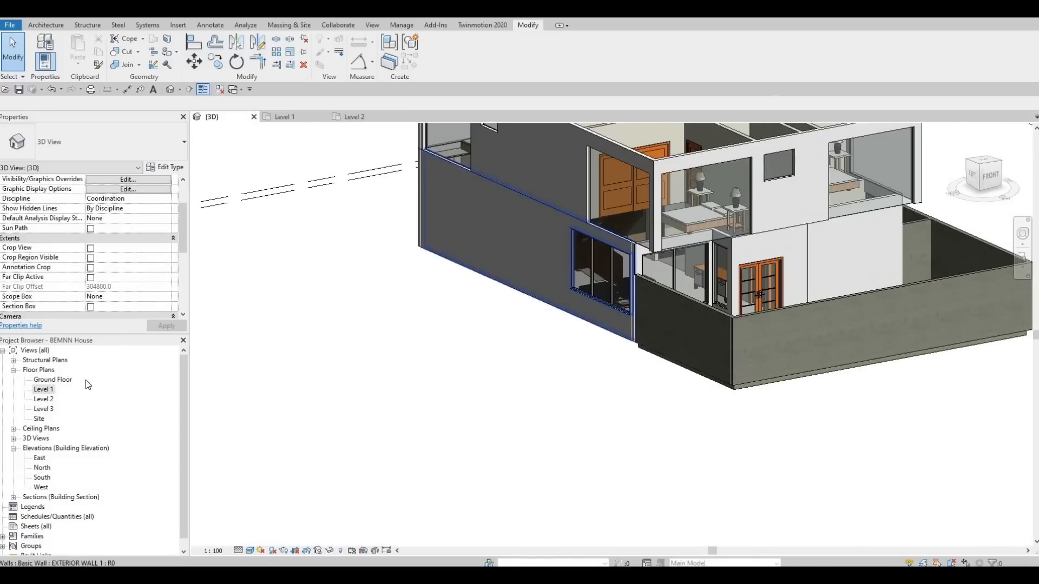
{"action": "double_click", "coordinate": [44, 399]}
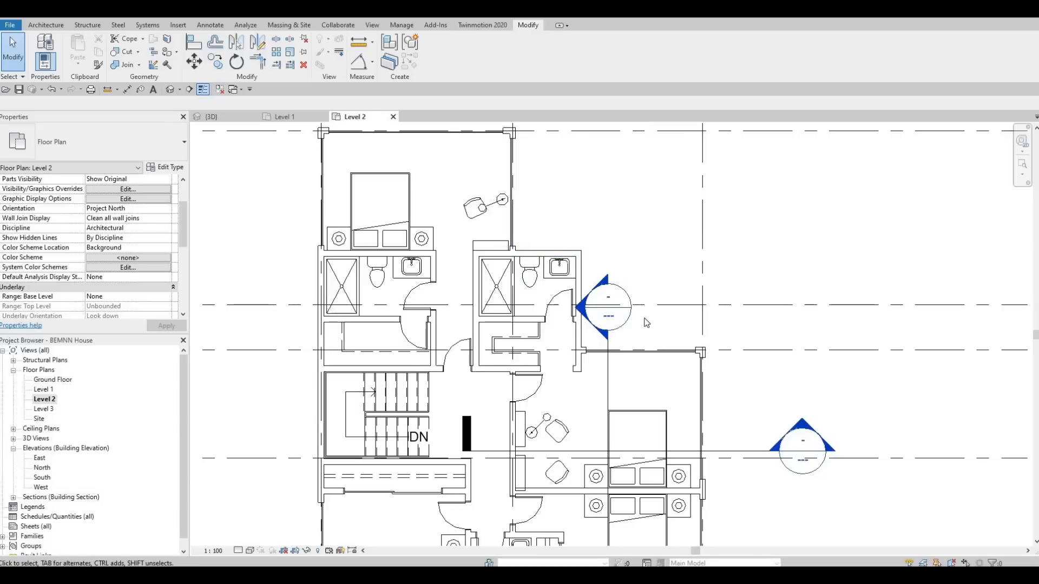
{"action": "middle_click_drag", "start_coordinate": [624, 399], "coordinate": [641, 171]}
{"action": "scroll", "coordinate": [640, 176], "scroll_direction": "down", "scroll_amount": 1}
{"action": "scroll", "coordinate": [595, 382], "scroll_direction": "up", "scroll_amount": 1}
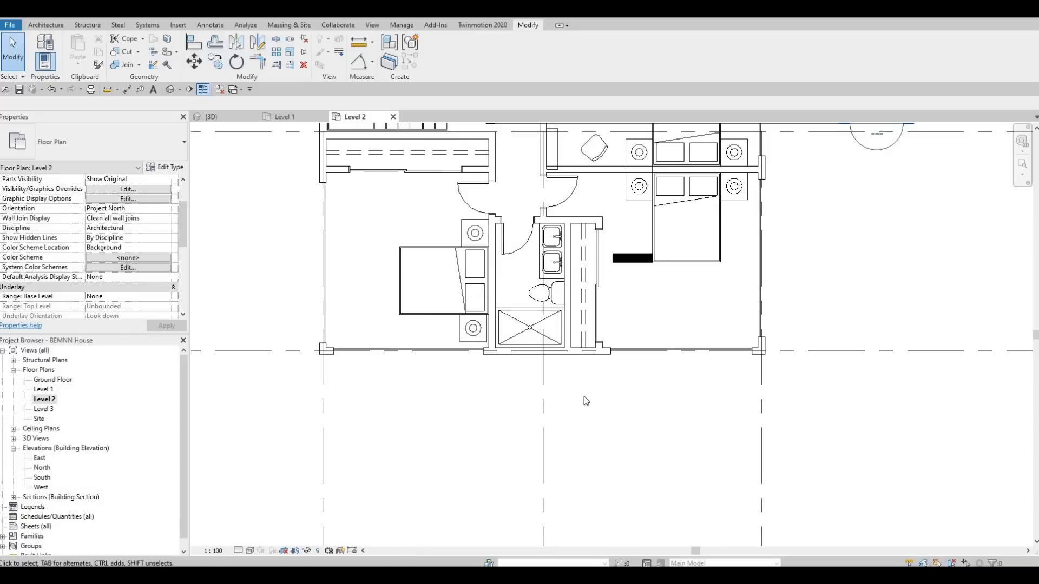
{"action": "scroll", "coordinate": [577, 431], "scroll_direction": "up", "scroll_amount": 1}
{"action": "middle_click_drag", "start_coordinate": [537, 387], "coordinate": [534, 424]}
{"action": "middle_click_drag", "start_coordinate": [363, 305], "coordinate": [429, 288]}
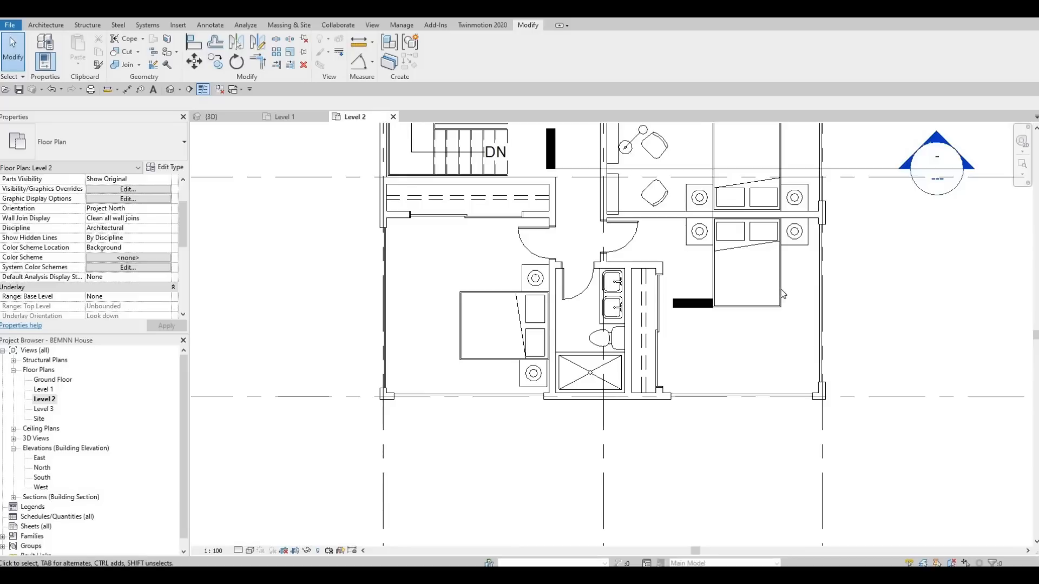
Step: Examine the northern bedrooms, bathrooms and closets on the Level 2 floor plan, ending at the southern bedrooms' closets
{"action": "middle_click_drag", "start_coordinate": [708, 318], "coordinate": [700, 485]}
{"action": "scroll", "coordinate": [703, 490], "scroll_direction": "down", "scroll_amount": 1}
{"action": "middle_click_drag", "start_coordinate": [698, 397], "coordinate": [691, 453]}
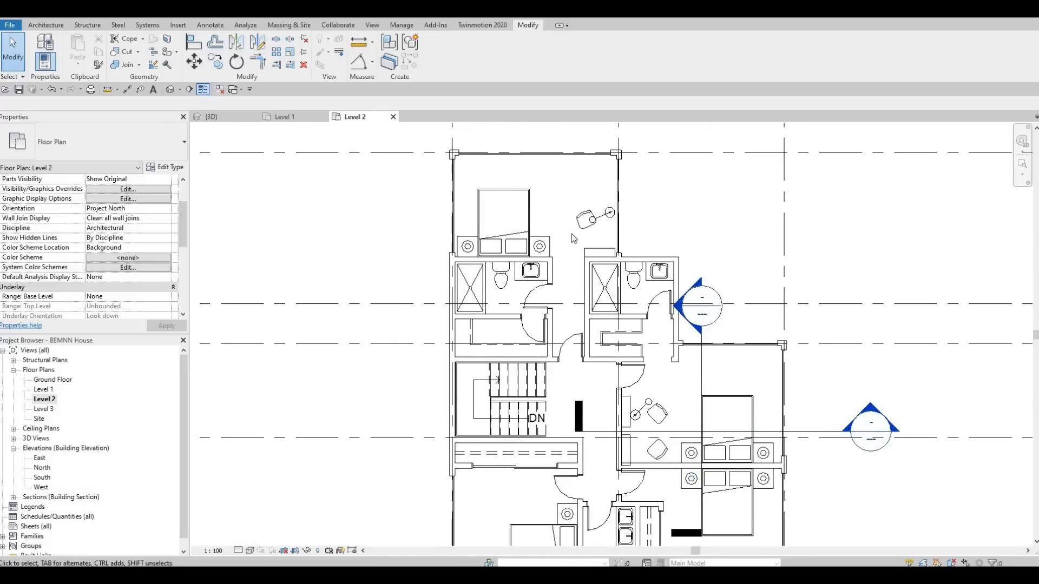
{"action": "middle_click_drag", "start_coordinate": [572, 234], "coordinate": [574, 285]}
{"action": "scroll", "coordinate": [606, 228], "scroll_direction": "up", "scroll_amount": 2}
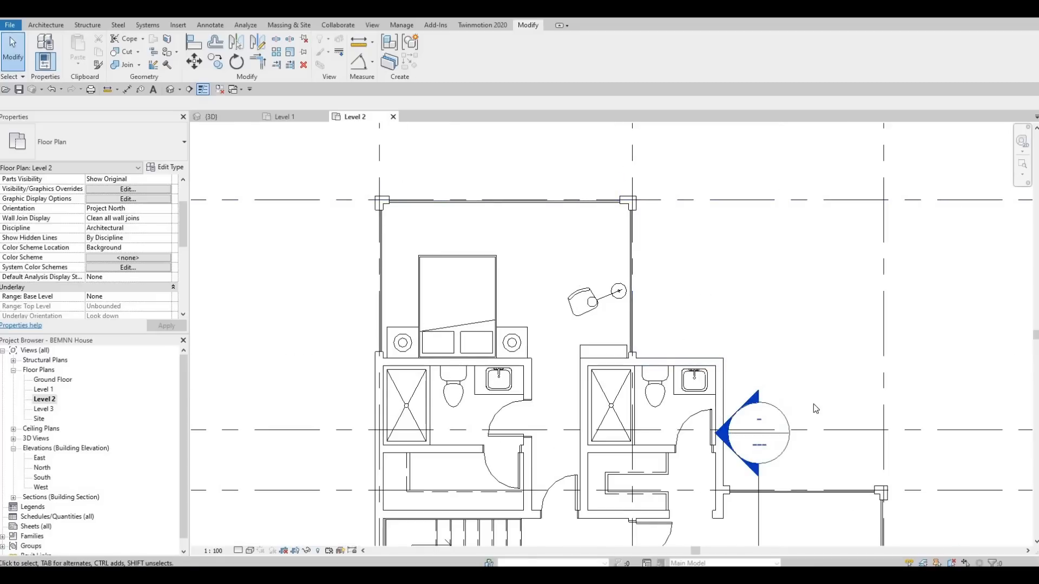
{"action": "middle_click_drag", "start_coordinate": [727, 410], "coordinate": [677, 346]}
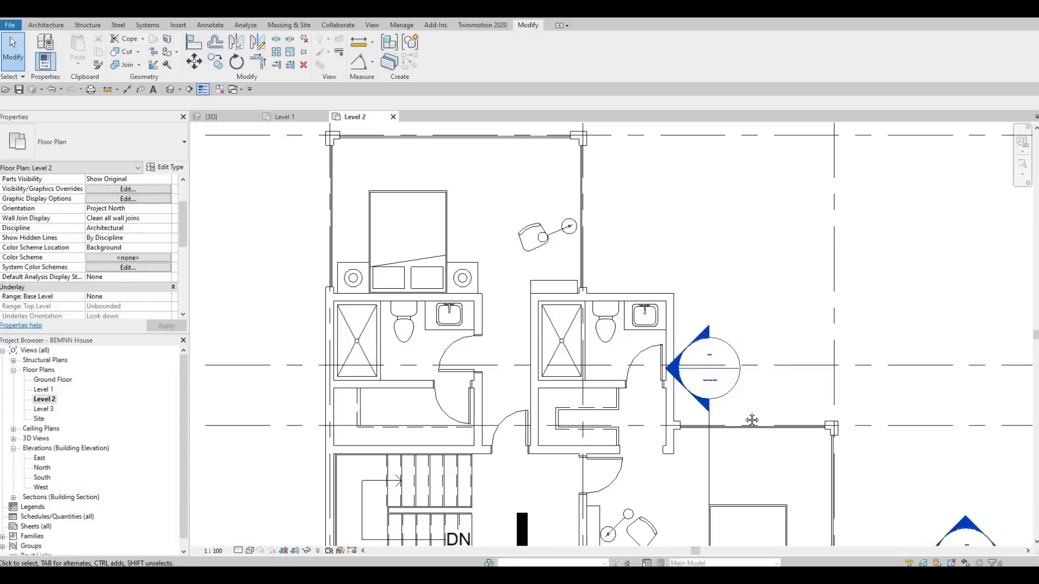
{"action": "middle_click_drag", "start_coordinate": [730, 275], "coordinate": [714, 123]}
{"action": "scroll", "coordinate": [683, 331], "scroll_direction": "down", "scroll_amount": 4}
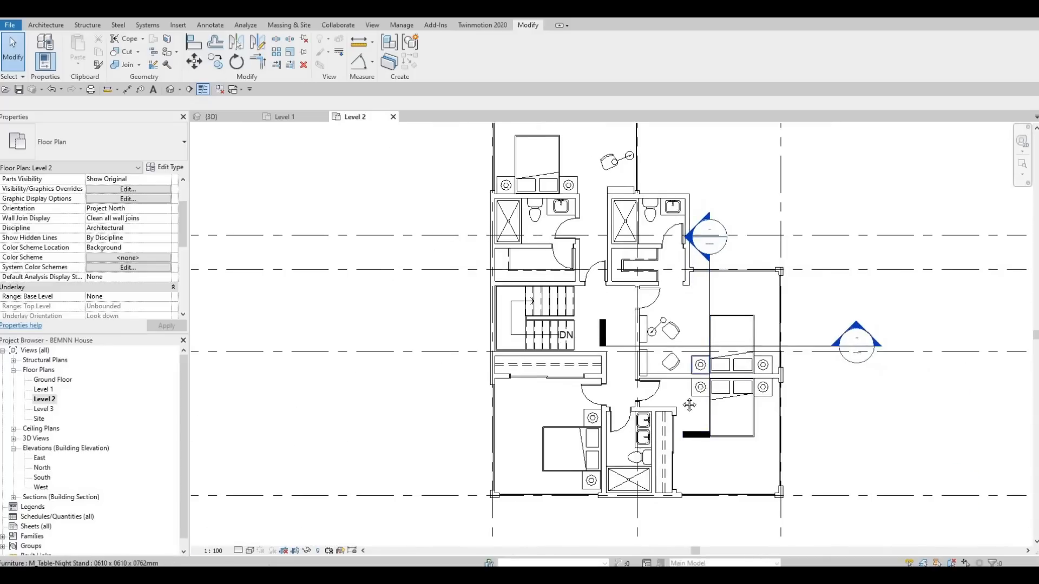
{"action": "scroll", "coordinate": [682, 327], "scroll_direction": "up", "scroll_amount": 3}
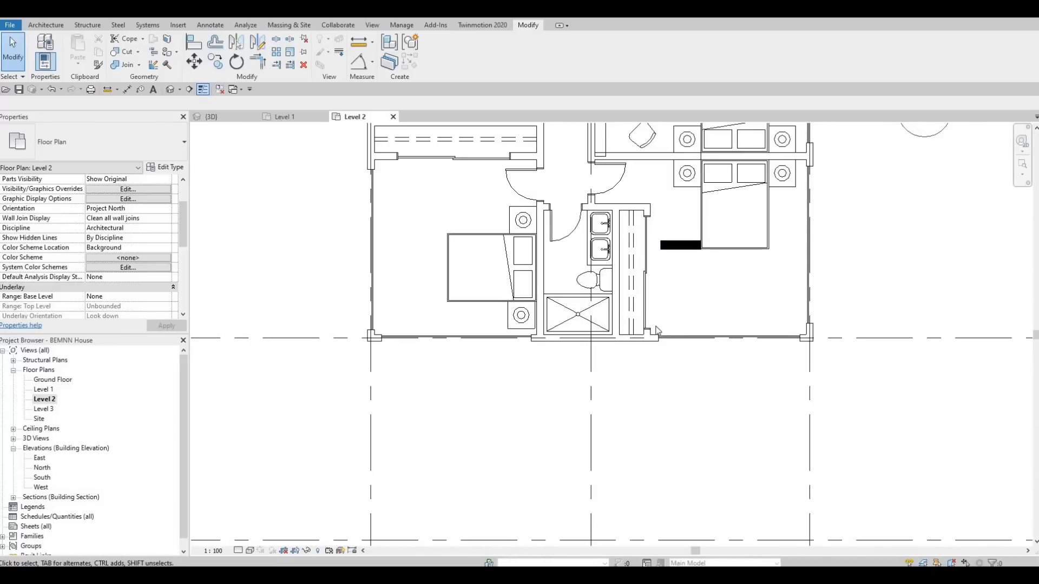
Step: Set the type width of the two southern bedrooms' double-sliding closet doors to 1800 mm
{"action": "key", "text": "Escape"}
{"action": "left_click", "coordinate": [644, 295]}
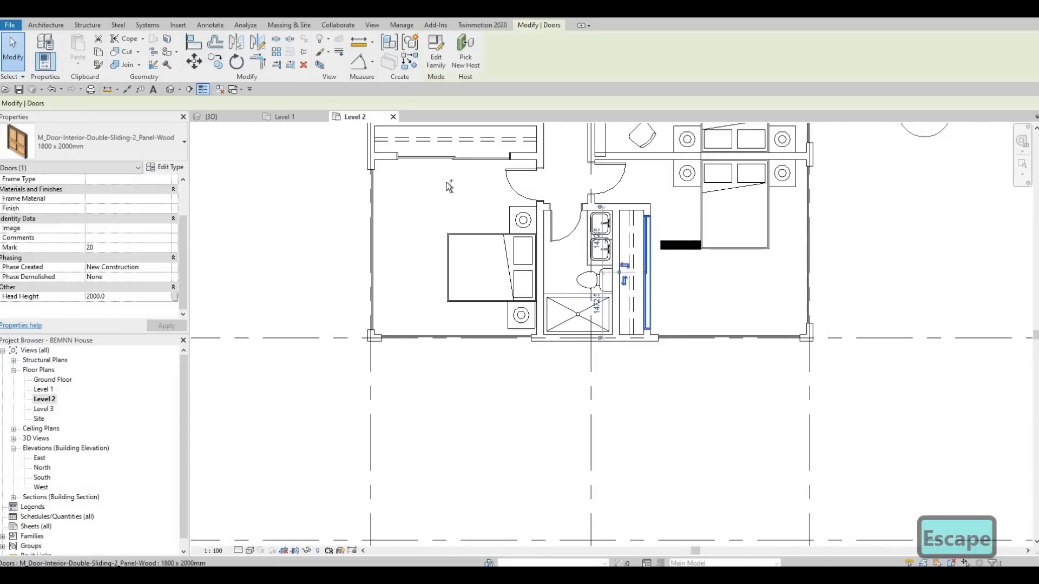
{"action": "left_click", "coordinate": [449, 159], "text": "ctrl"}
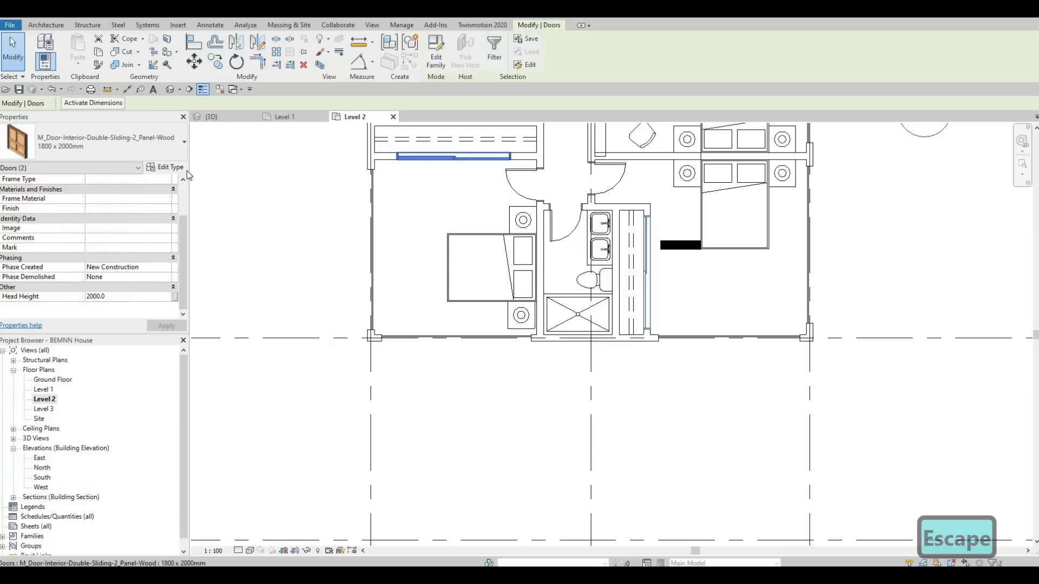
{"action": "left_click", "coordinate": [165, 167]}
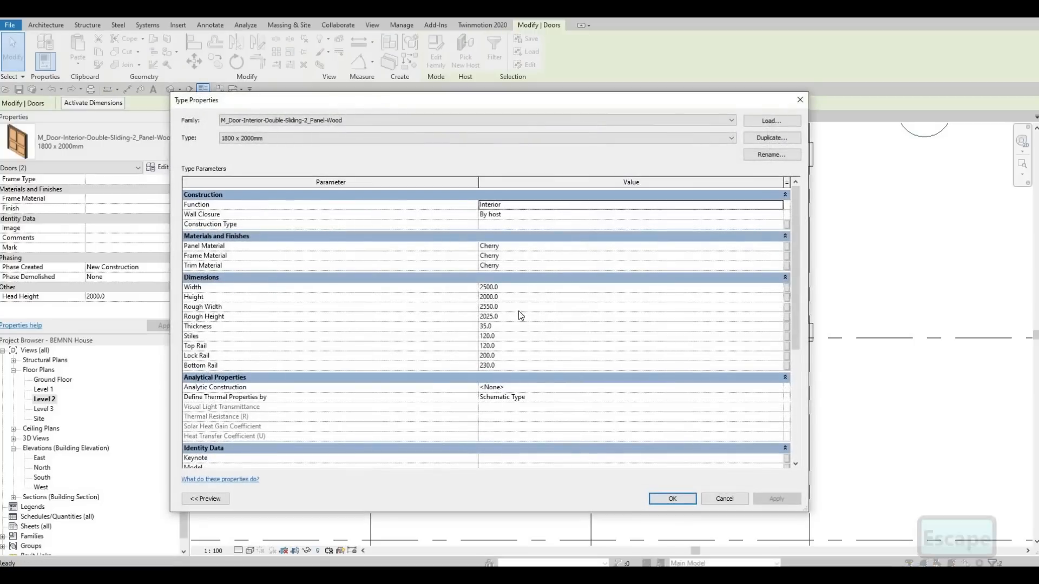
{"action": "left_click", "coordinate": [518, 289]}
{"action": "type", "text": "1800"}
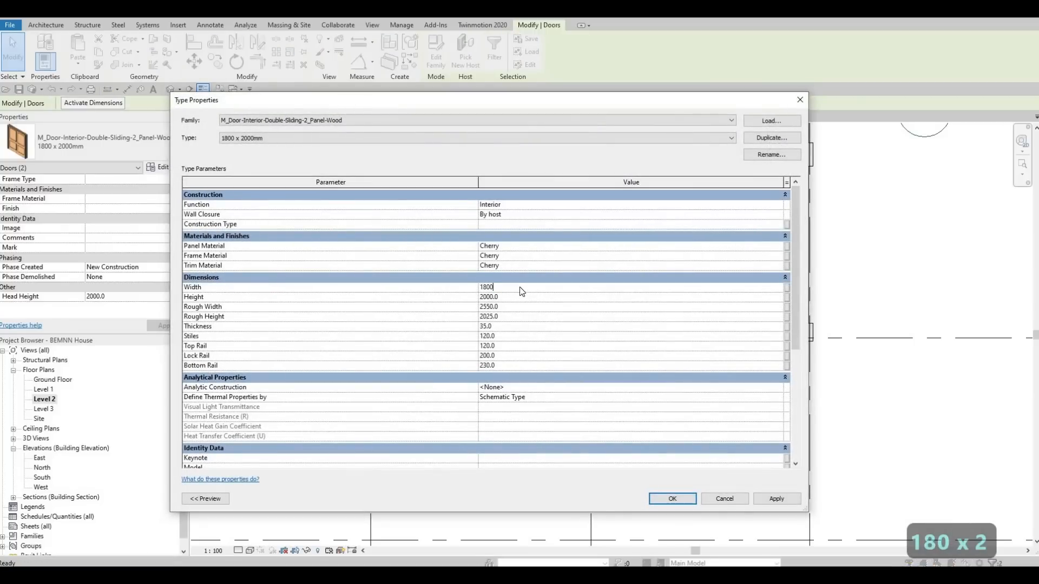
{"action": "key", "text": "Return"}
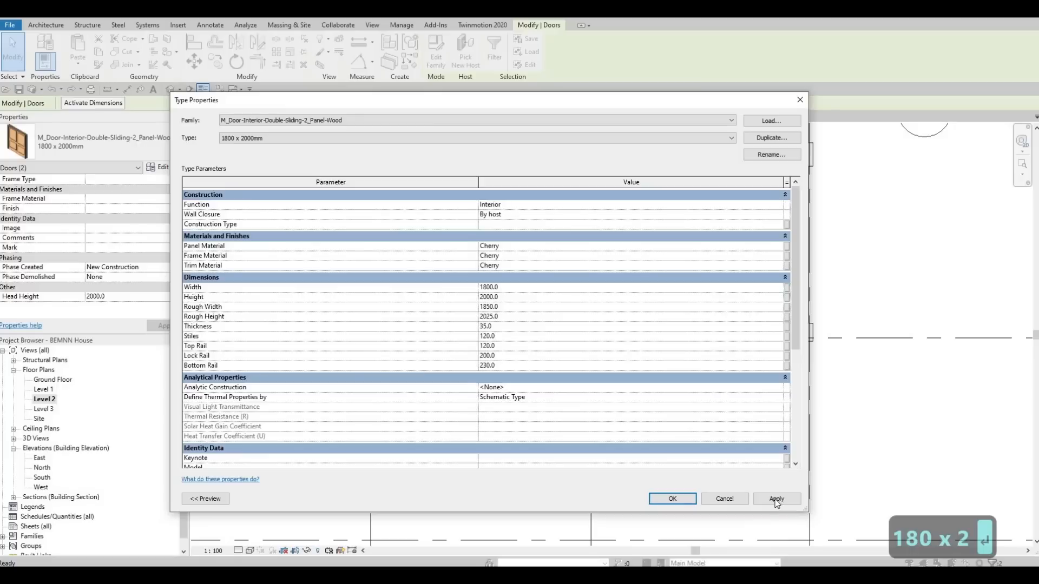
{"action": "left_click", "coordinate": [679, 504]}
{"action": "key", "text": "Escape"}
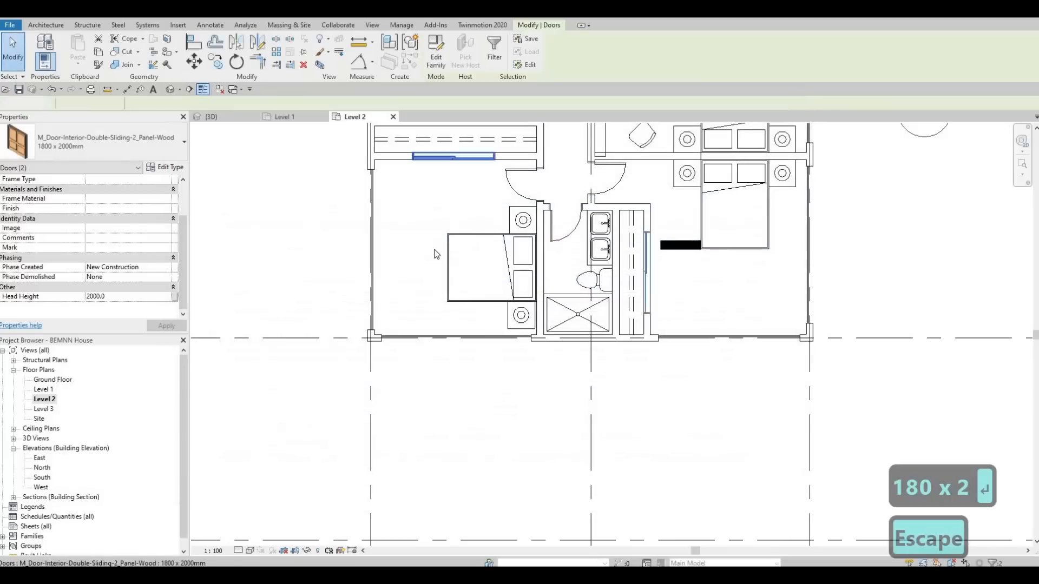
Step: Nudge the southwest bedroom's closet sliding door east until its centre is about 2340 mm from the west wall
{"action": "left_click", "coordinate": [434, 244]}
{"action": "key", "text": "Right"}
{"action": "key", "text": "Right"}
{"action": "key", "text": "Right"}
{"action": "key", "text": "Right"}
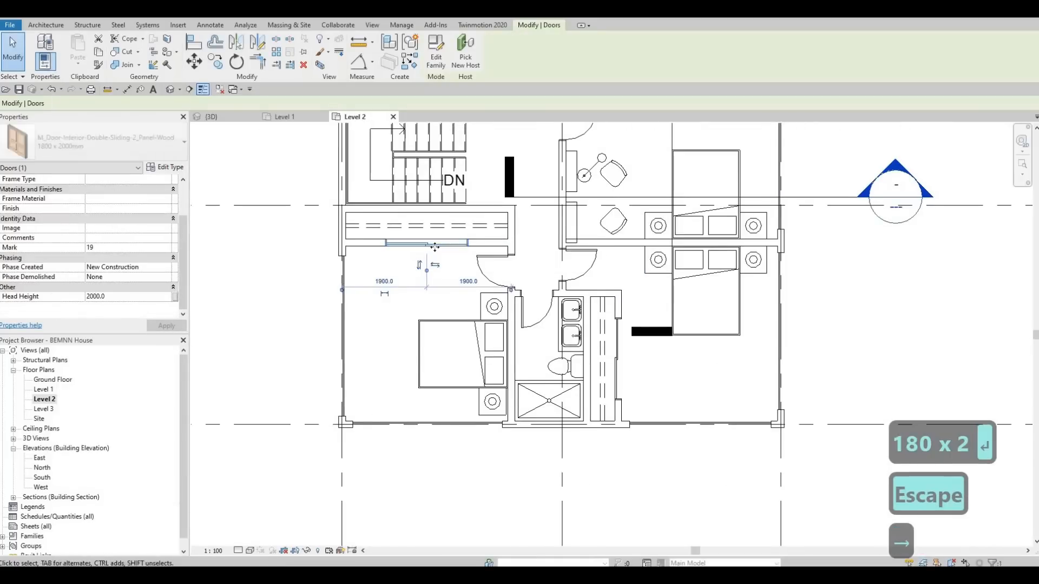
{"action": "key", "text": "Right"}
{"action": "key", "text": "Right"}
{"action": "key", "text": "Right"}
{"action": "key", "text": "Right"}
{"action": "key", "text": "Right"}
{"action": "key", "text": "Right"}
{"action": "key", "text": "Right"}
{"action": "key", "text": "Right"}
{"action": "key", "text": "Right"}
{"action": "key", "text": "Right"}
{"action": "key", "text": "Right"}
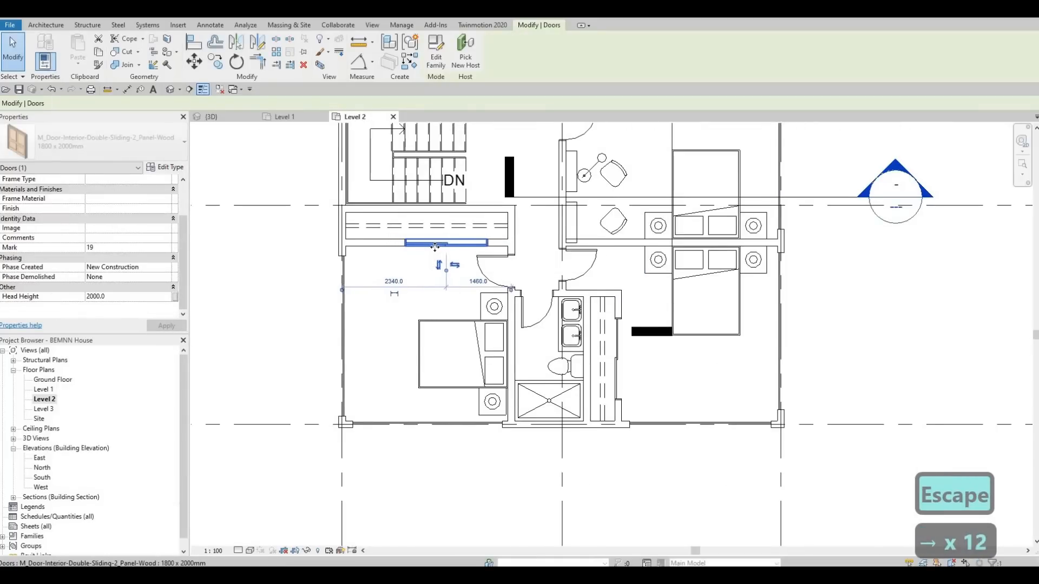
Step: Nudge the southwest bedroom's closet sliding door slightly farther east and the southeast bedroom's closet sliding door north
{"action": "key", "text": "Right"}
{"action": "key", "text": "Escape"}
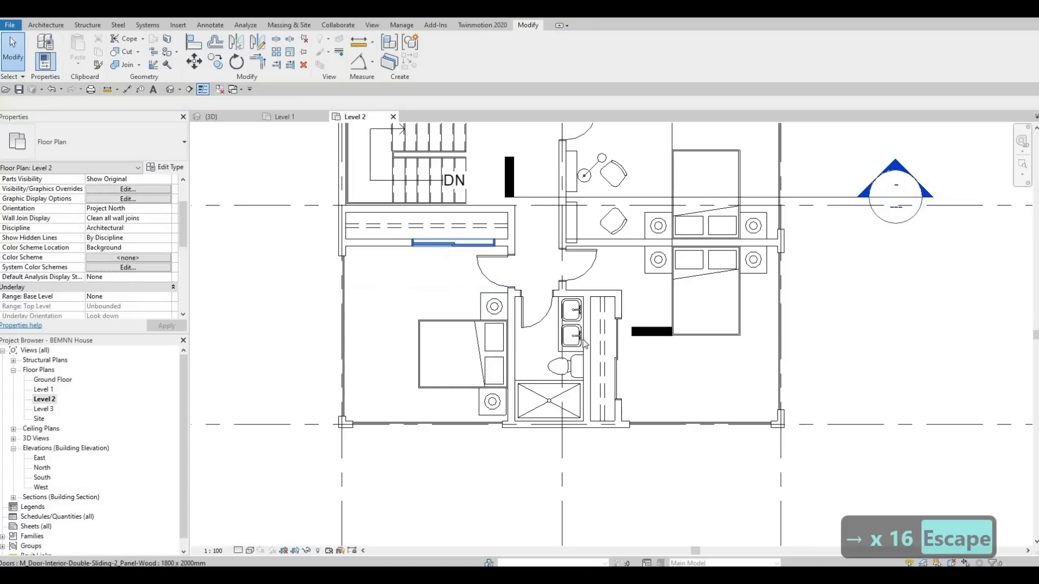
{"action": "left_click", "coordinate": [623, 350]}
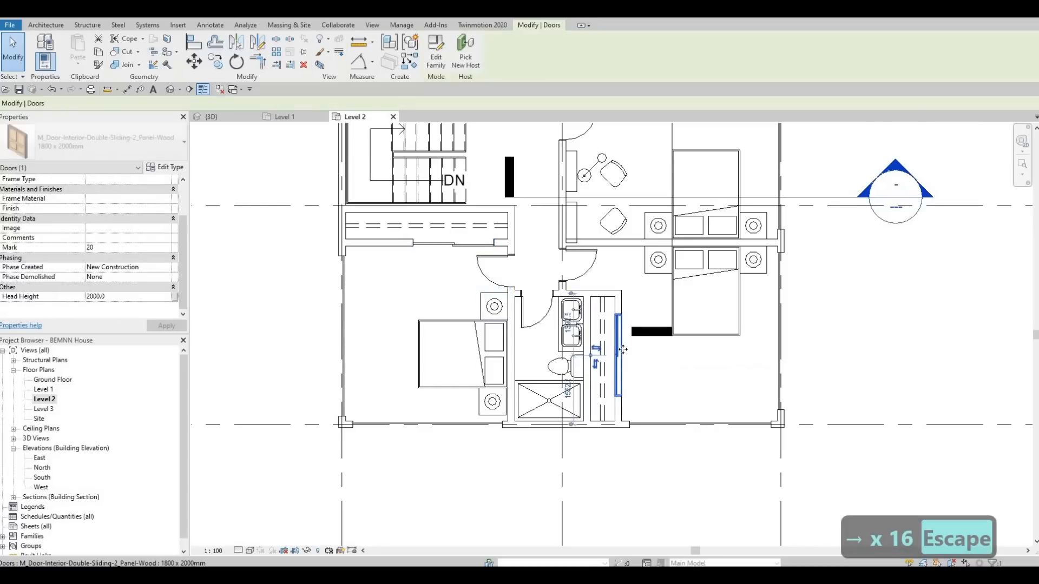
{"action": "key", "text": "Up"}
{"action": "key", "text": "Up"}
{"action": "key", "text": "Up"}
{"action": "key", "text": "Up"}
{"action": "key", "text": "Up"}
{"action": "key", "text": "Up"}
{"action": "key", "text": "Up"}
{"action": "key", "text": "Escape"}
{"action": "key", "text": "Escape"}
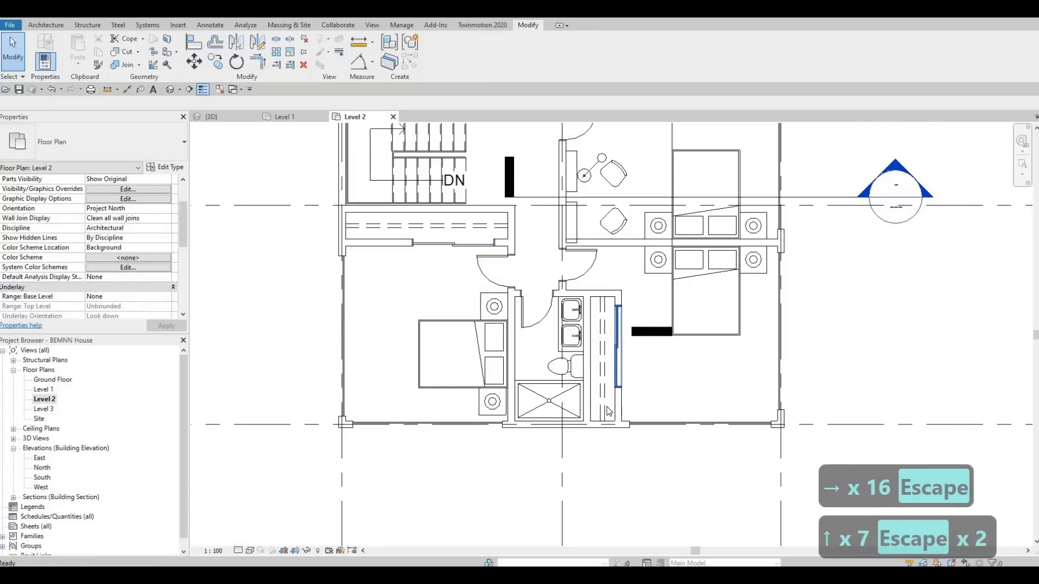
{"action": "key", "text": "Escape"}
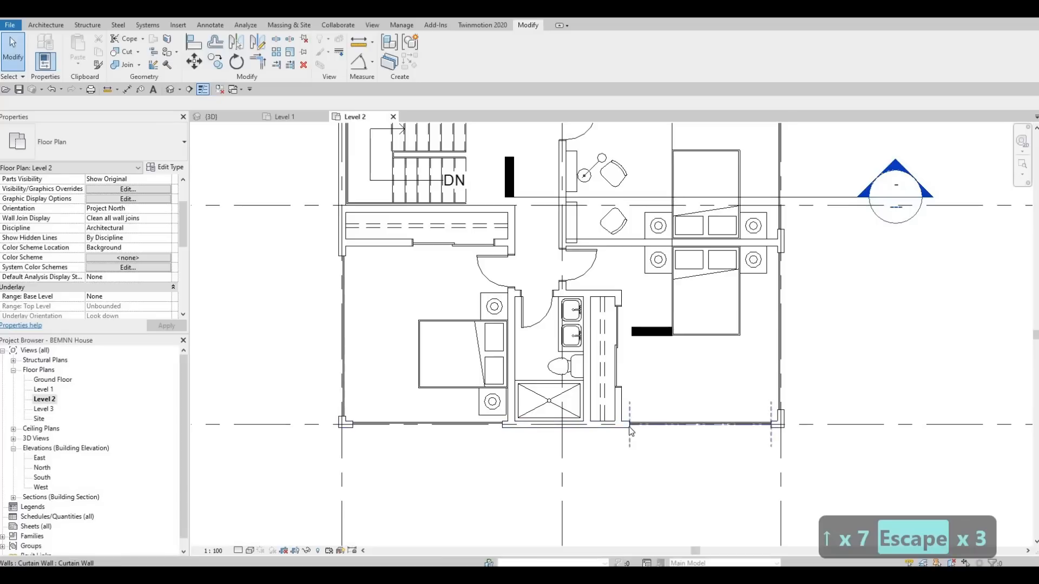
Step: Delete the curtain walls in the southeast bedroom's south wall and the southwest bedroom's west wall
{"action": "left_click", "coordinate": [631, 432]}
{"action": "key", "text": "Delete"}
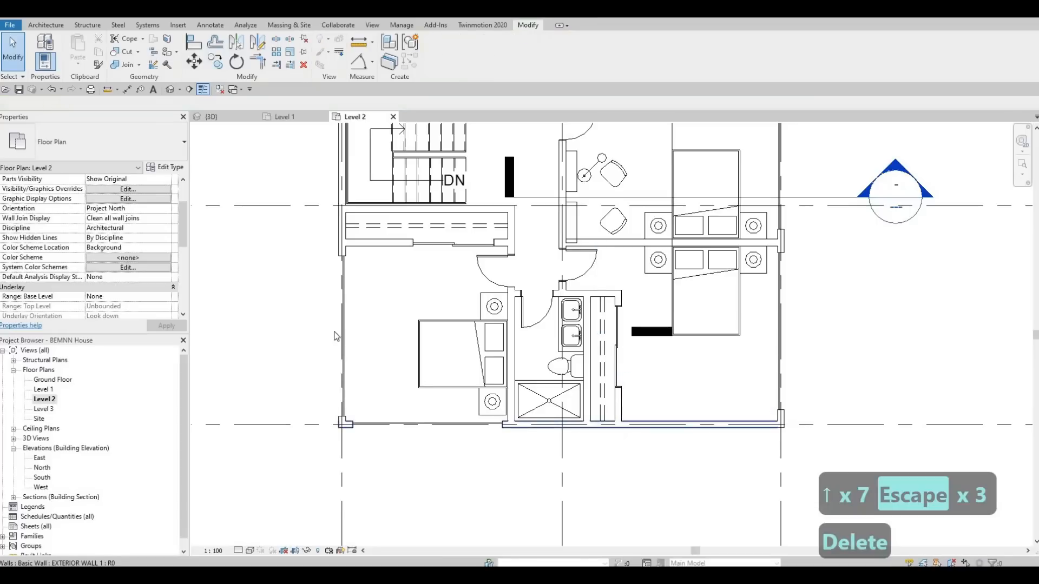
{"action": "key", "text": "Delete"}
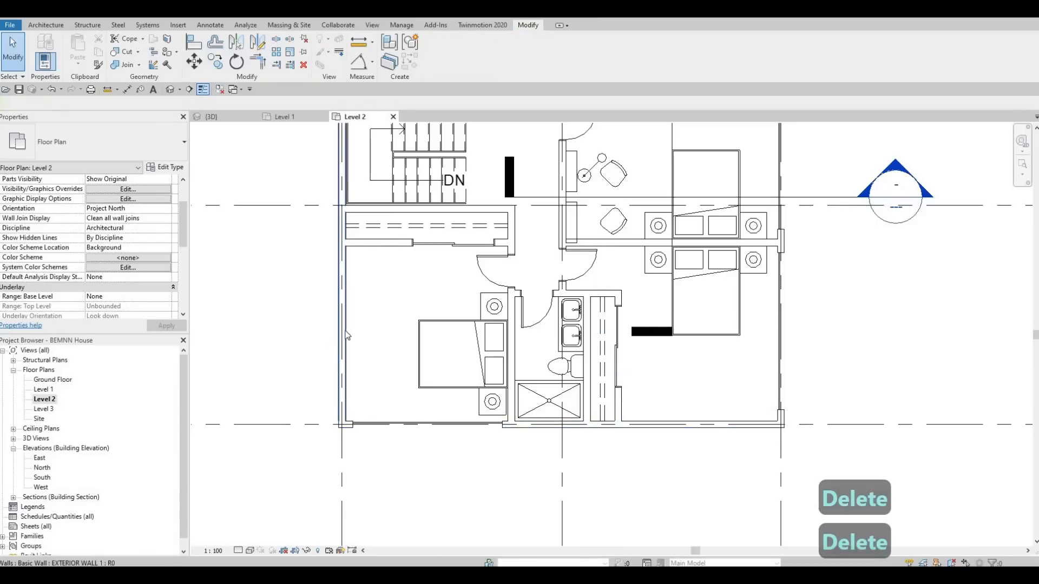
Step: Shorten the southwest bedroom's south curtain wall from its west end to about 2100 mm
{"action": "left_click", "coordinate": [345, 428]}
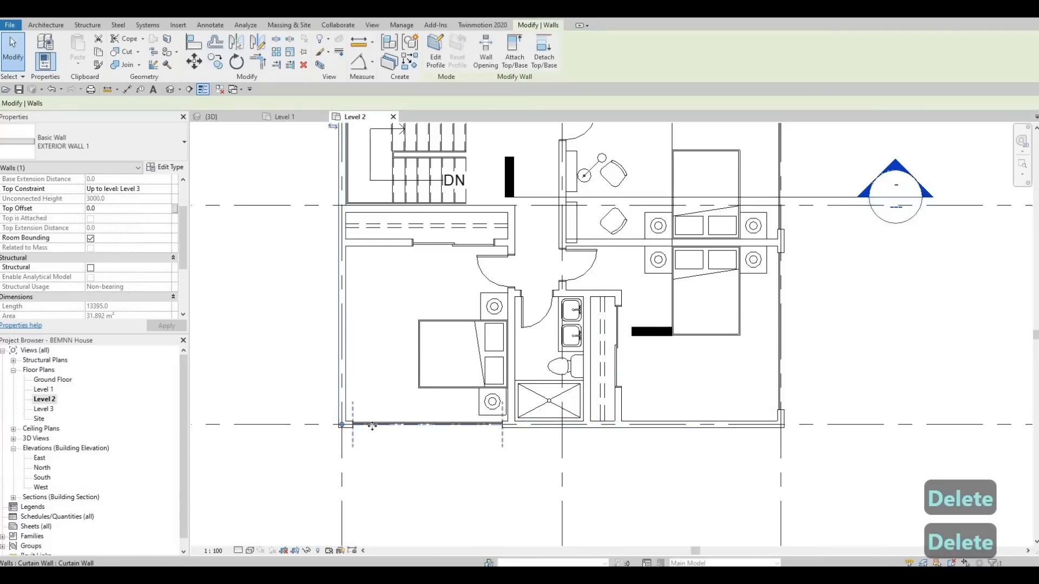
{"action": "left_click", "coordinate": [369, 426]}
{"action": "scroll", "coordinate": [365, 424], "scroll_direction": "up", "scroll_amount": 2}
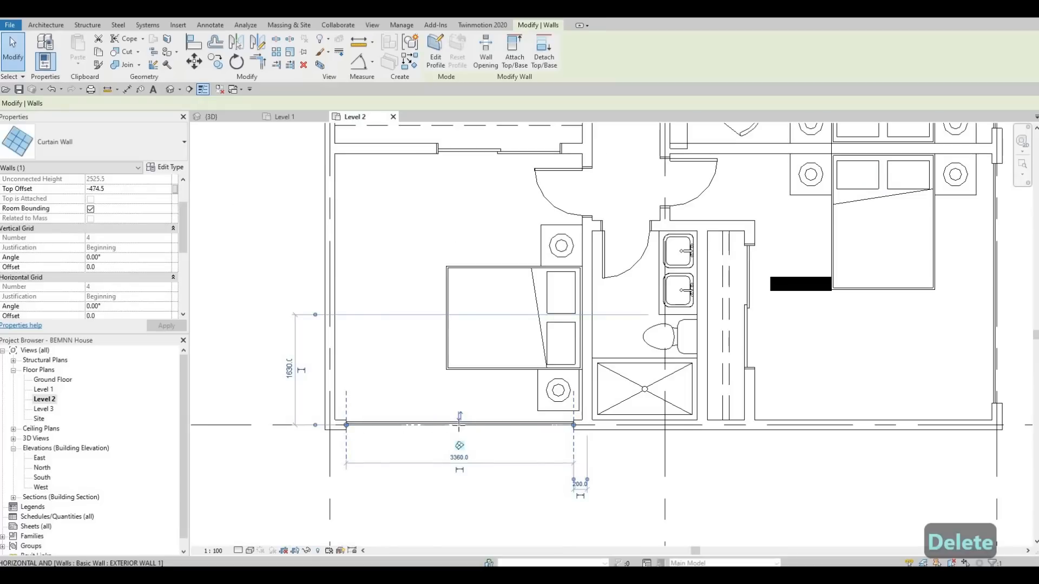
{"action": "key", "text": "c"}
{"action": "key", "text": "o"}
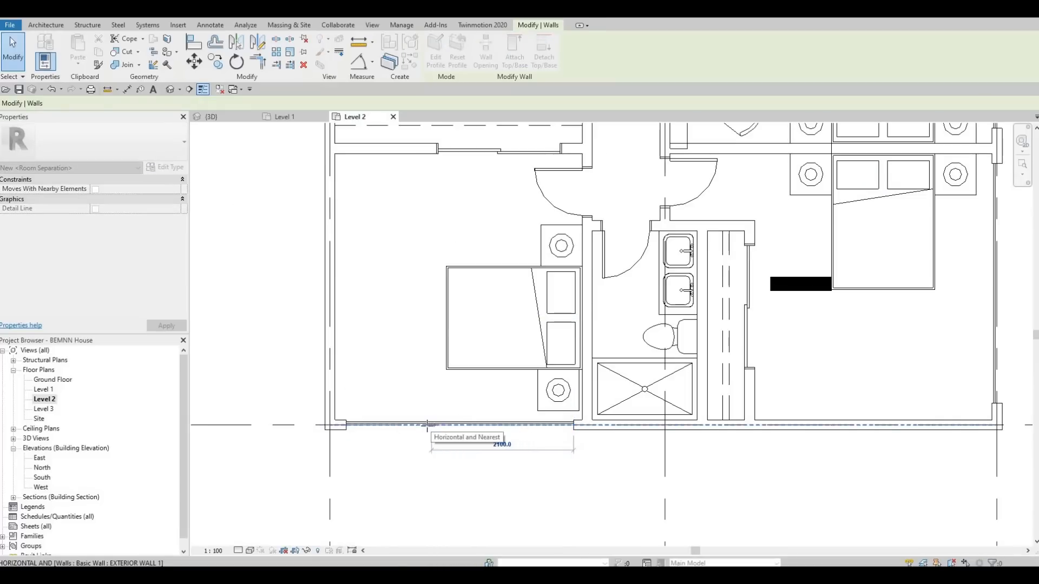
{"action": "key", "text": "Escape"}
{"action": "key", "text": "Escape"}
{"action": "scroll", "coordinate": [728, 485], "scroll_direction": "down", "scroll_amount": 2}
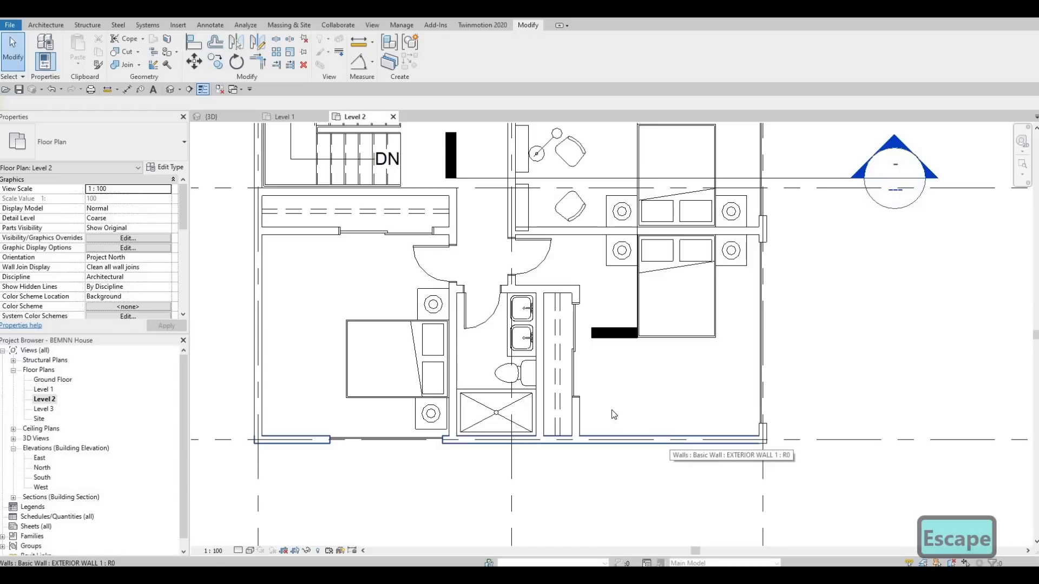
Step: Shift the southeast bedroom's closet sliding door a few more small nudges north along its wall
{"action": "left_click", "coordinate": [569, 368]}
{"action": "key", "text": "Up"}
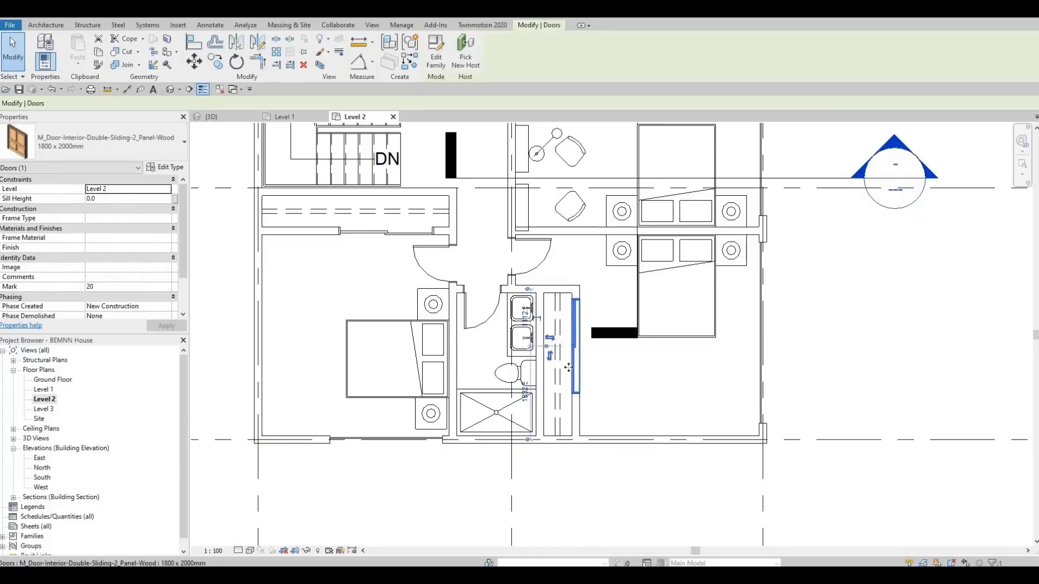
{"action": "key", "text": "Up"}
{"action": "key", "text": "Escape"}
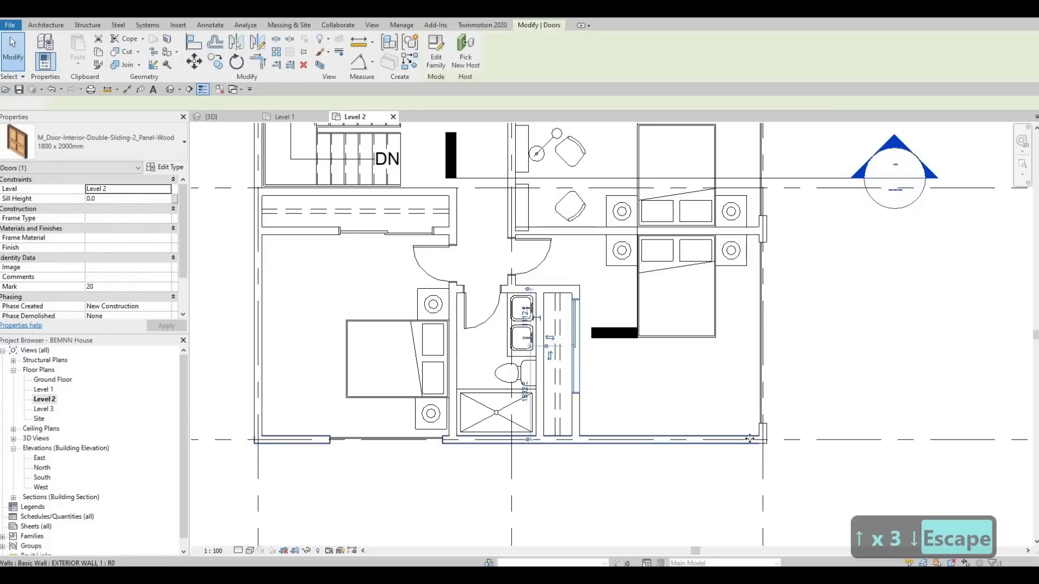
Step: Pull the south exterior wall's east end back to the east wall of the southeast bedroom's closet
{"action": "left_click", "coordinate": [612, 442]}
{"action": "left_click_drag", "start_coordinate": [763, 441], "coordinate": [578, 441]}
{"action": "key", "text": "Escape"}
{"action": "key", "text": "Escape"}
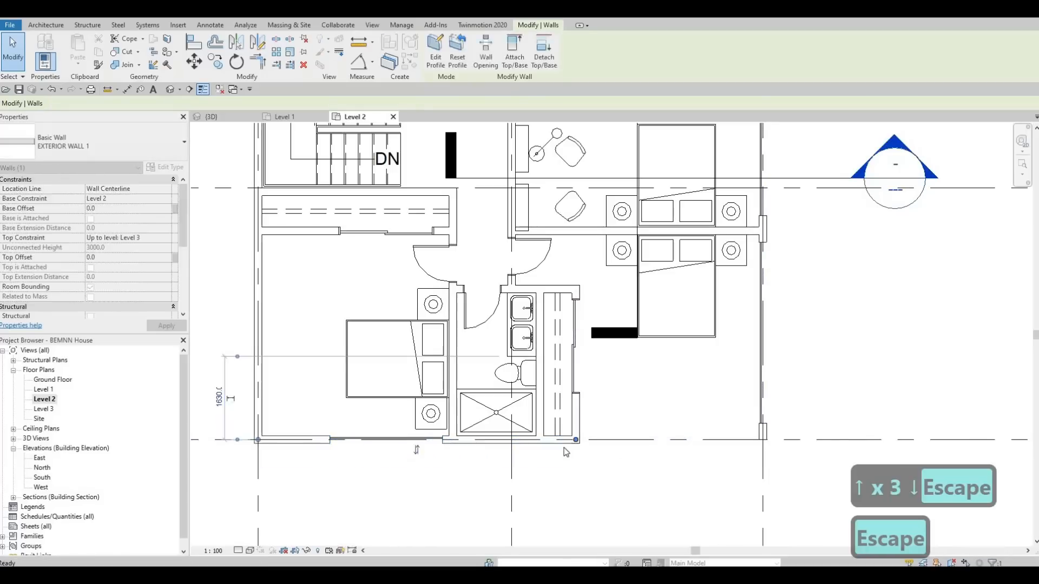
Step: Draw an EXTERIOR WALL 1 about 3300 mm long eastward from the closet's east wall, about 700 mm north of the south gridline
{"action": "left_click", "coordinate": [563, 443]}
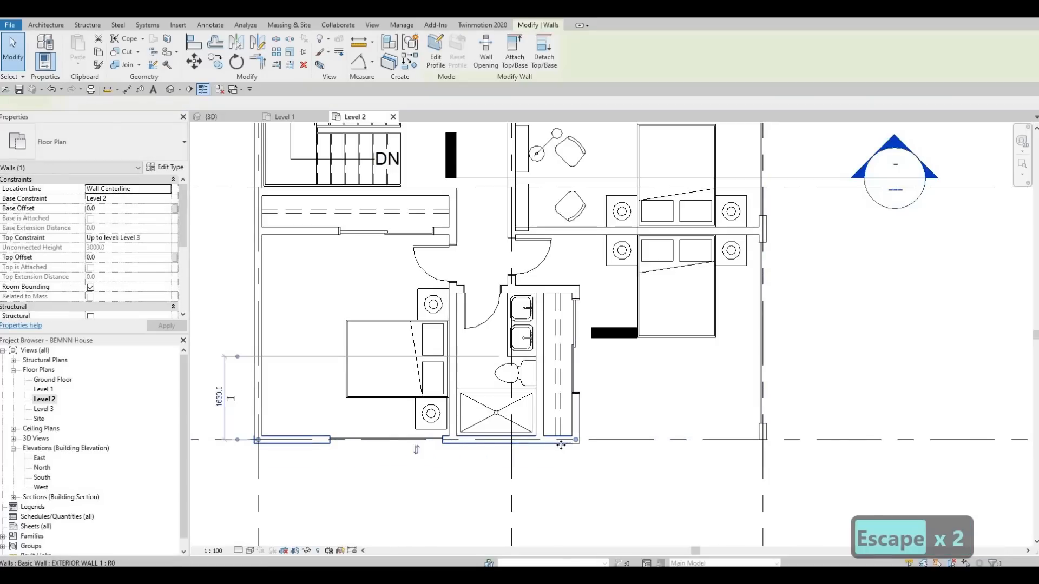
{"action": "key", "text": "c"}
{"action": "key", "text": "s"}
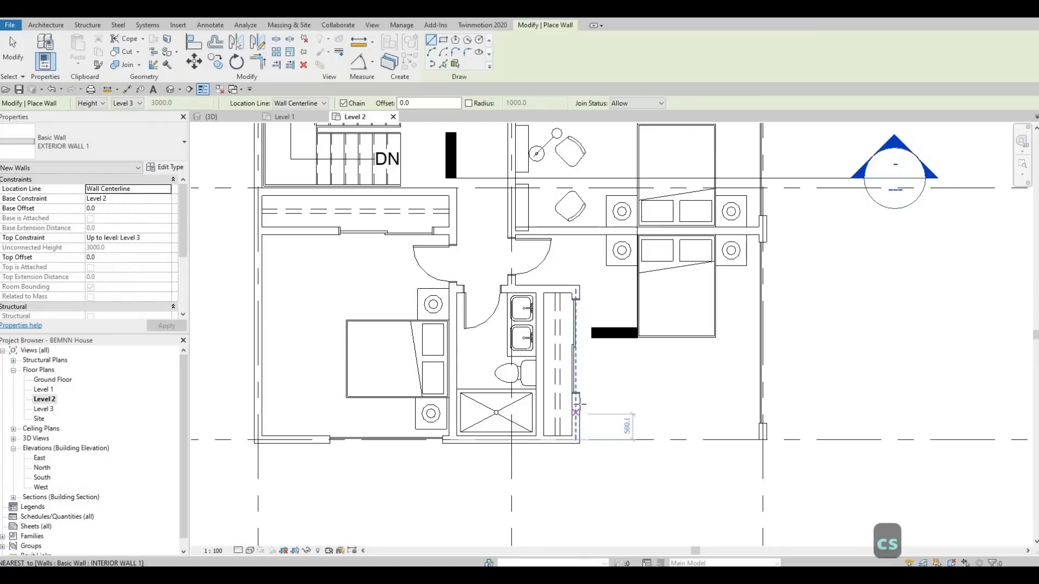
{"action": "left_click", "coordinate": [576, 403]}
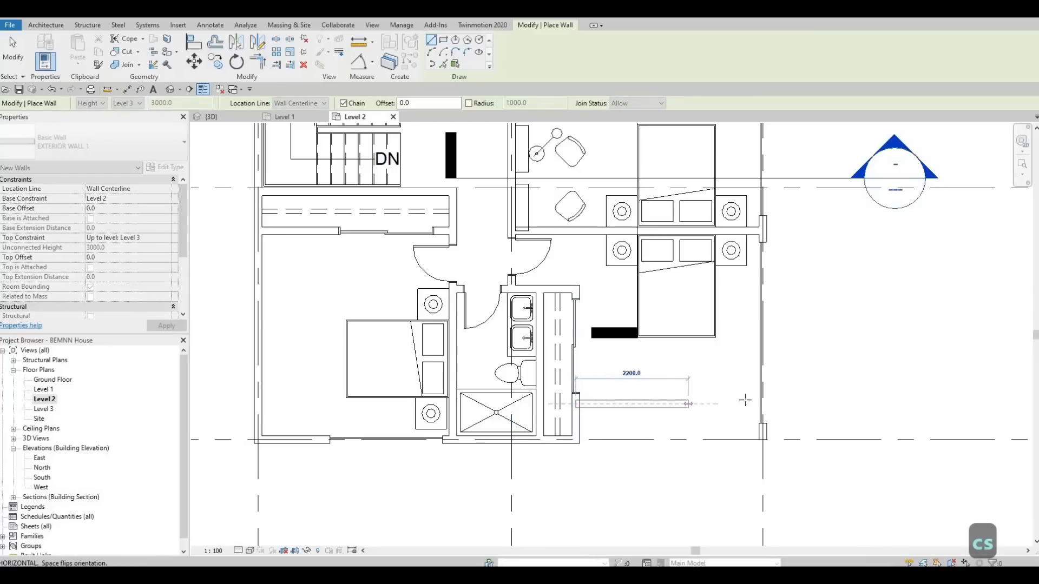
{"action": "left_click", "coordinate": [745, 404]}
{"action": "key", "text": "Escape"}
{"action": "key", "text": "Escape"}
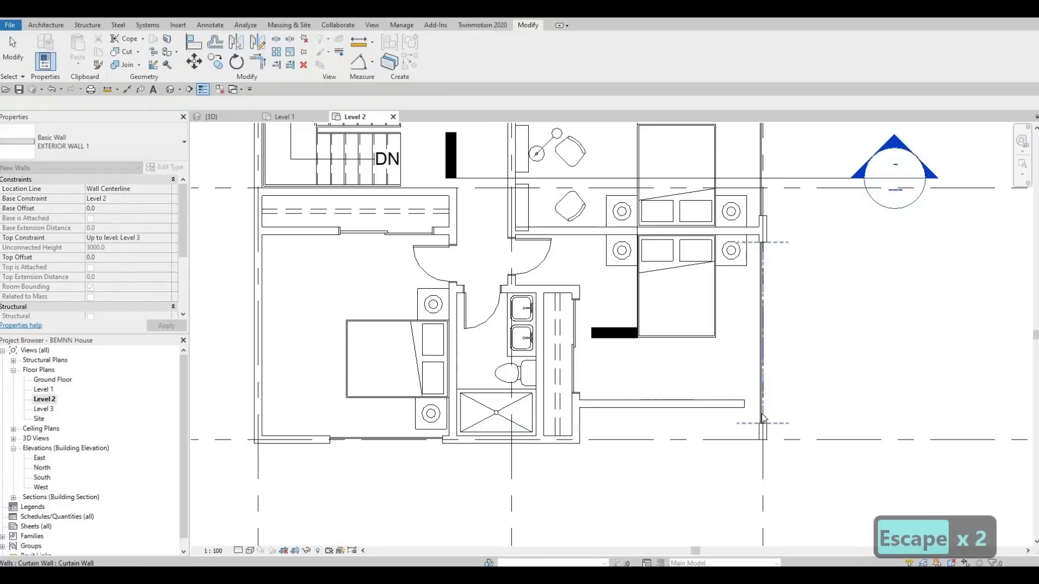
Step: Shorten the southeast bedroom's east curtain wall from its south end to about 2700 mm
{"action": "left_click", "coordinate": [762, 418]}
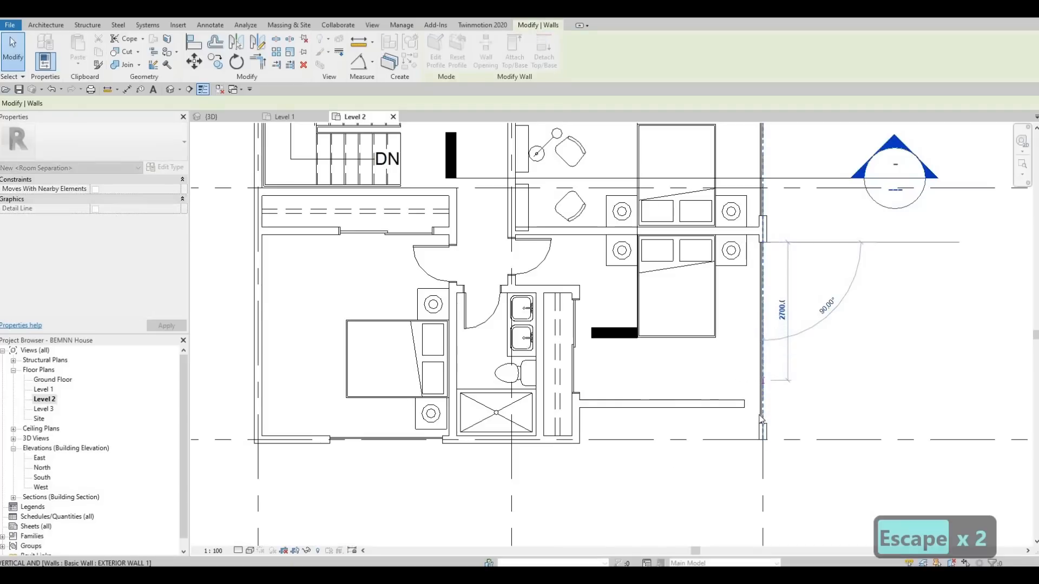
{"action": "key", "text": "Escape"}
Step: Extend the new south wall to the east exterior wall and pull that wall's south end back to meet it
{"action": "left_click", "coordinate": [742, 404]}
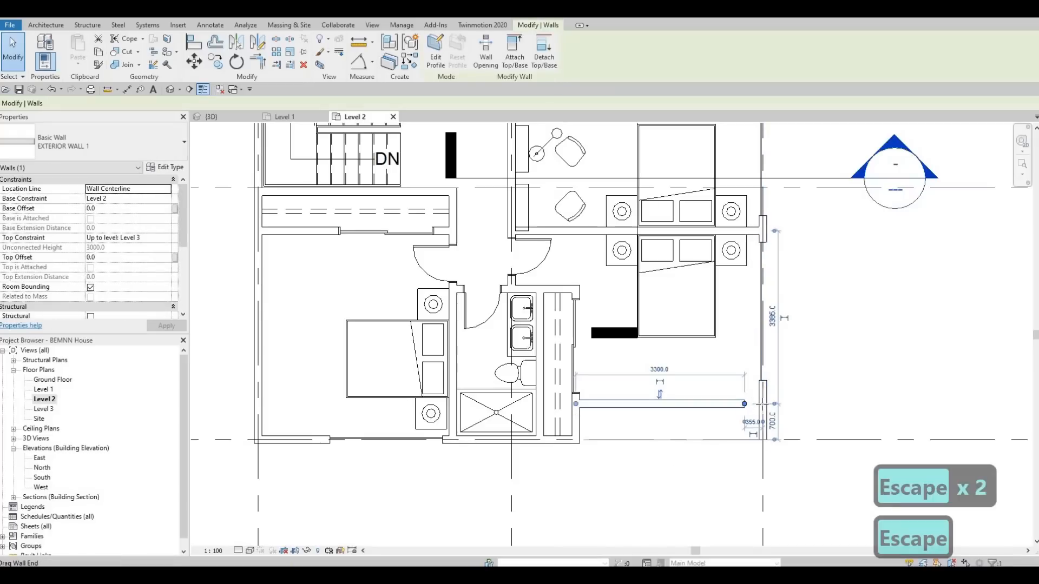
{"action": "left_click_drag", "start_coordinate": [744, 404], "coordinate": [762, 404]}
{"action": "key", "text": "Escape"}
{"action": "key", "text": "Escape"}
{"action": "left_click_drag", "start_coordinate": [763, 439], "coordinate": [763, 404]}
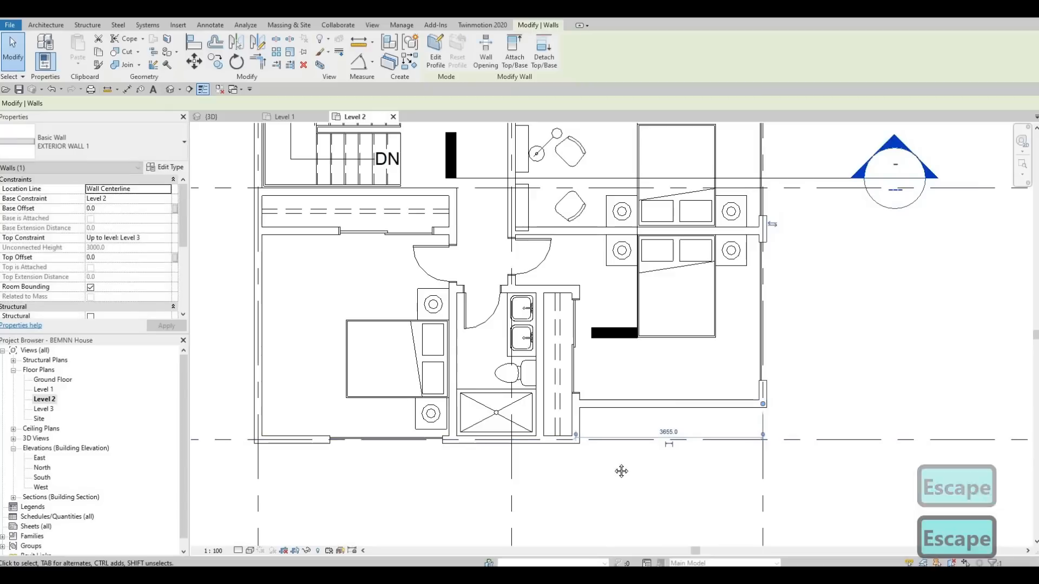
Step: Draw an EXTERIOR WALL 1 from the southwest bedroom's south wall north to its closet wall, about 700 mm east of the west wall
{"action": "scroll", "coordinate": [622, 472], "scroll_direction": "down", "scroll_amount": 1}
{"action": "middle_click_drag", "start_coordinate": [527, 482], "coordinate": [575, 433]}
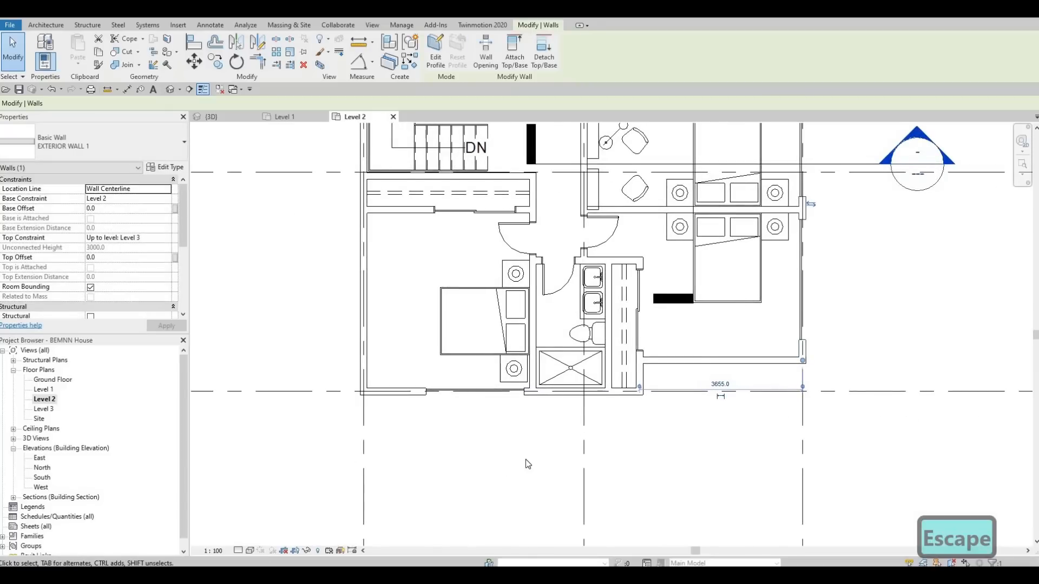
{"action": "middle_click_drag", "start_coordinate": [528, 464], "coordinate": [642, 494]}
{"action": "left_click", "coordinate": [477, 419]}
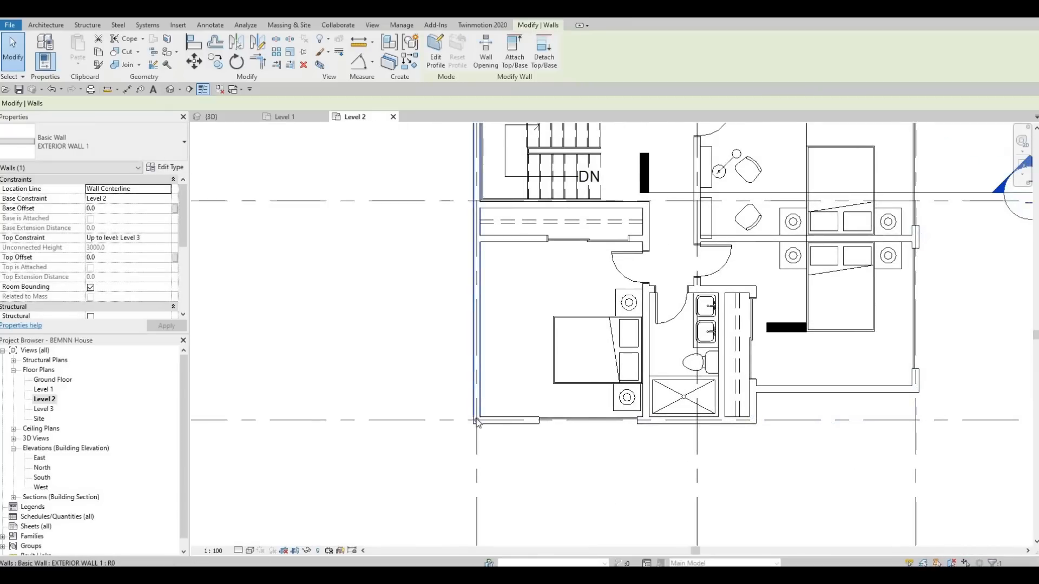
{"action": "left_click", "coordinate": [507, 420]}
{"action": "key", "text": "w"}
{"action": "key", "text": "a"}
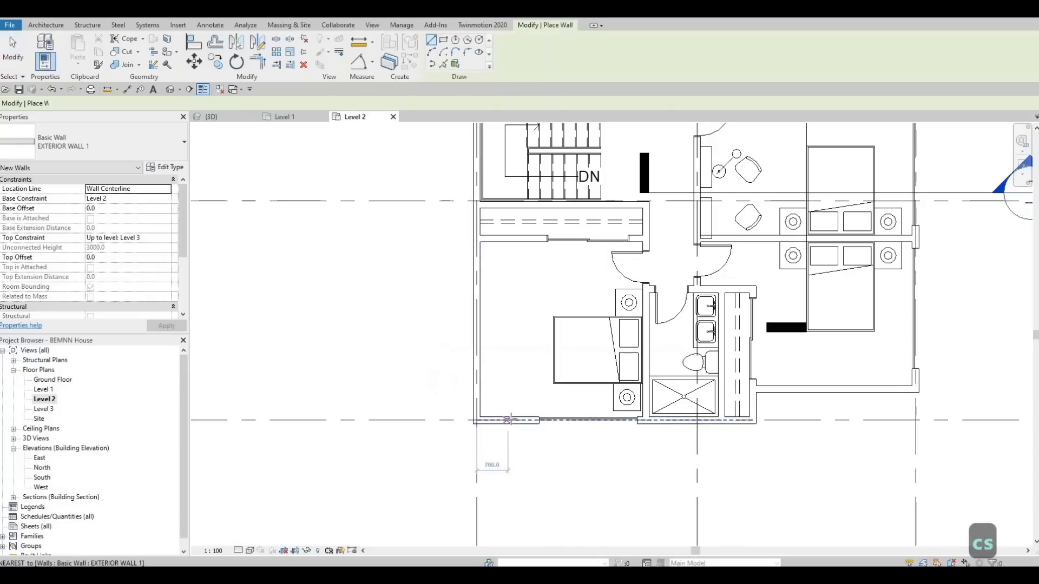
{"action": "left_click", "coordinate": [509, 420]}
{"action": "left_click", "coordinate": [509, 242]}
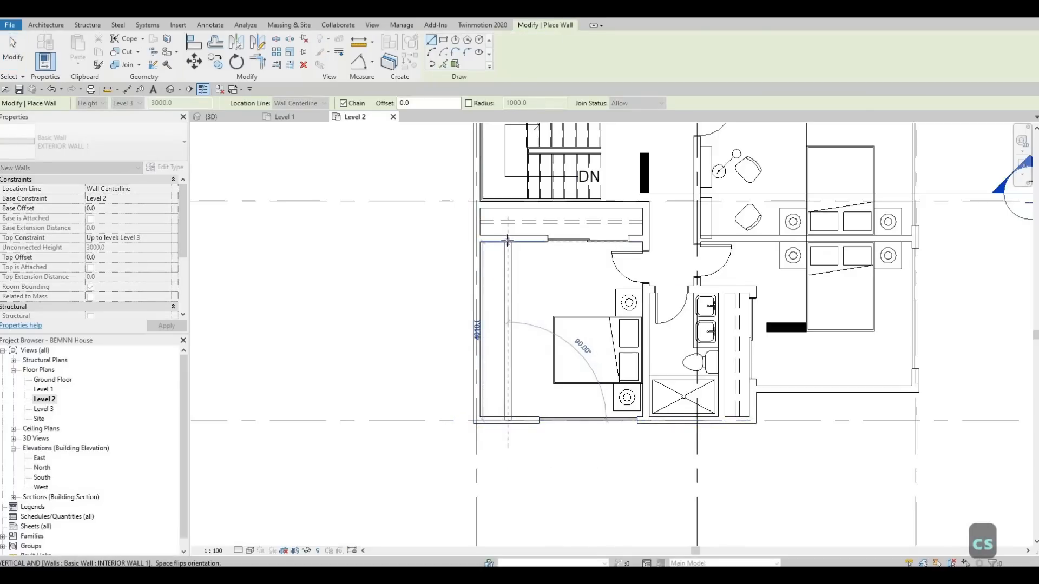
{"action": "key", "text": "Escape"}
{"action": "key", "text": "Escape"}
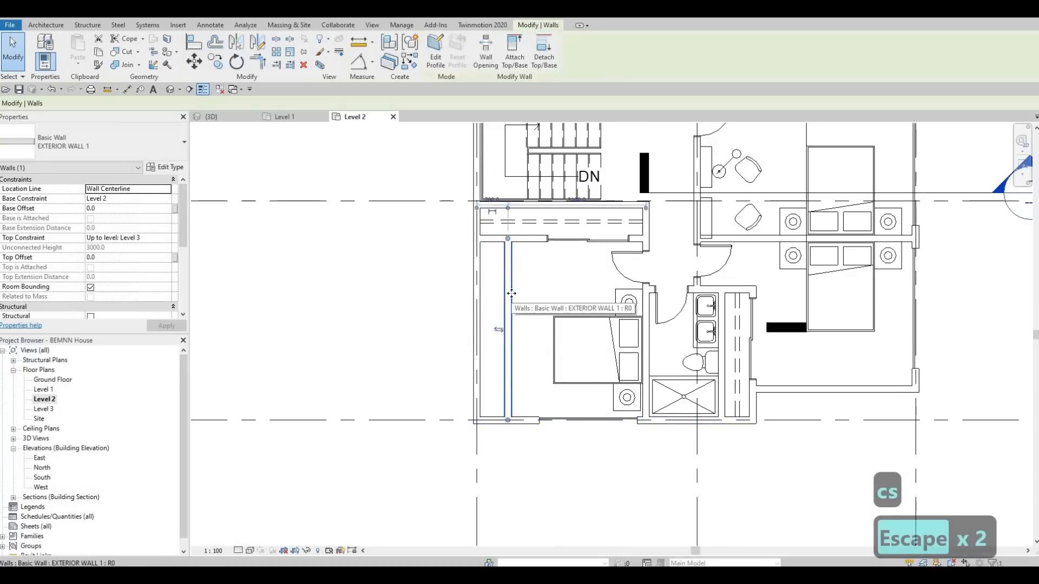
Step: Nudge the new north-south wall in the southwest bedroom east until it is about 1100 mm from the west wall
{"action": "left_click", "coordinate": [514, 298]}
{"action": "key", "text": "Right"}
{"action": "key", "text": "Right"}
{"action": "key", "text": "Right"}
{"action": "key", "text": "Right"}
{"action": "key", "text": "Right"}
{"action": "key", "text": "Right"}
{"action": "key", "text": "Right"}
{"action": "key", "text": "Right"}
{"action": "key", "text": "Right"}
{"action": "key", "text": "Right"}
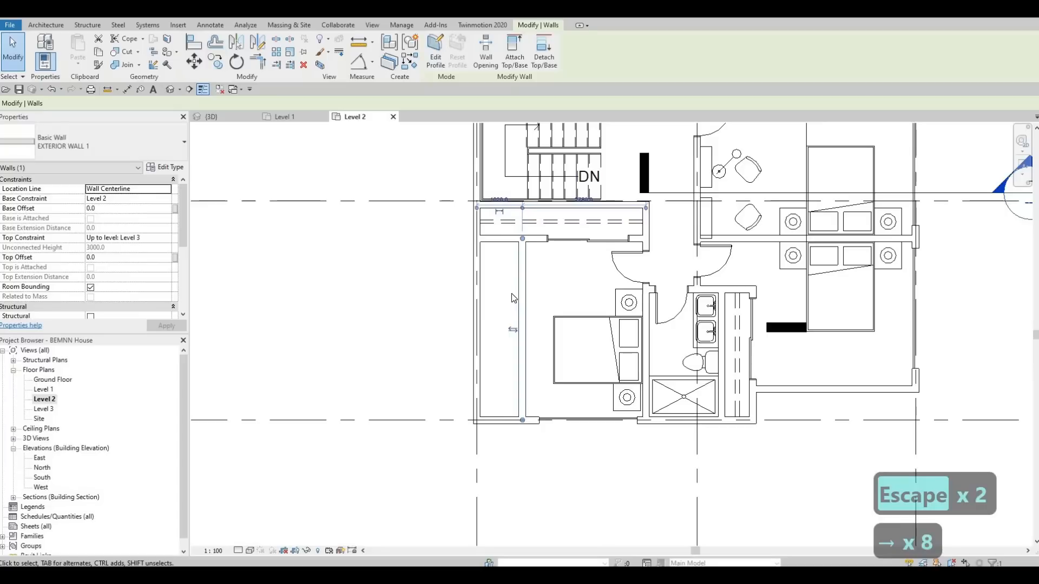
{"action": "key", "text": "Escape"}
{"action": "key", "text": "Escape"}
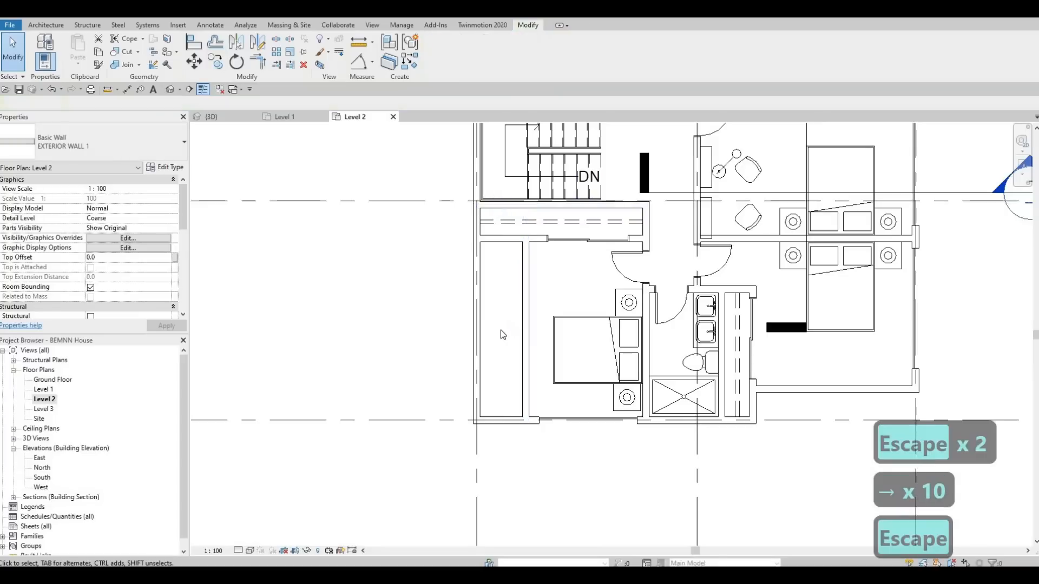
Step: Trim the west exterior wall to a corner with the closet's south wall, and the south wall to the new west wall
{"action": "middle_click_drag", "start_coordinate": [503, 311], "coordinate": [502, 350]}
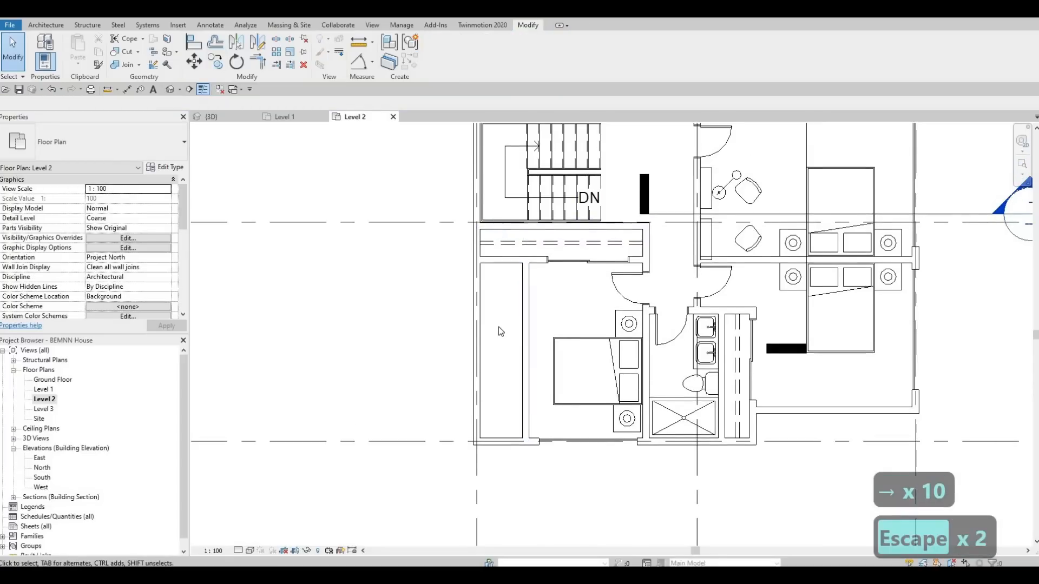
{"action": "key", "text": "Escape"}
{"action": "key", "text": "Escape"}
{"action": "key", "text": "Escape"}
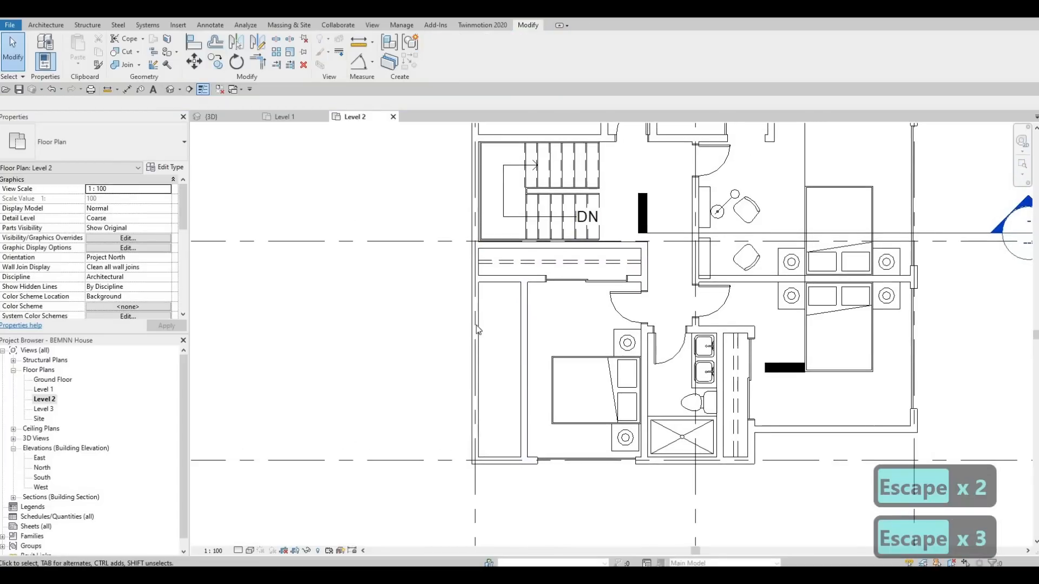
{"action": "key", "text": "t"}
{"action": "key", "text": "r"}
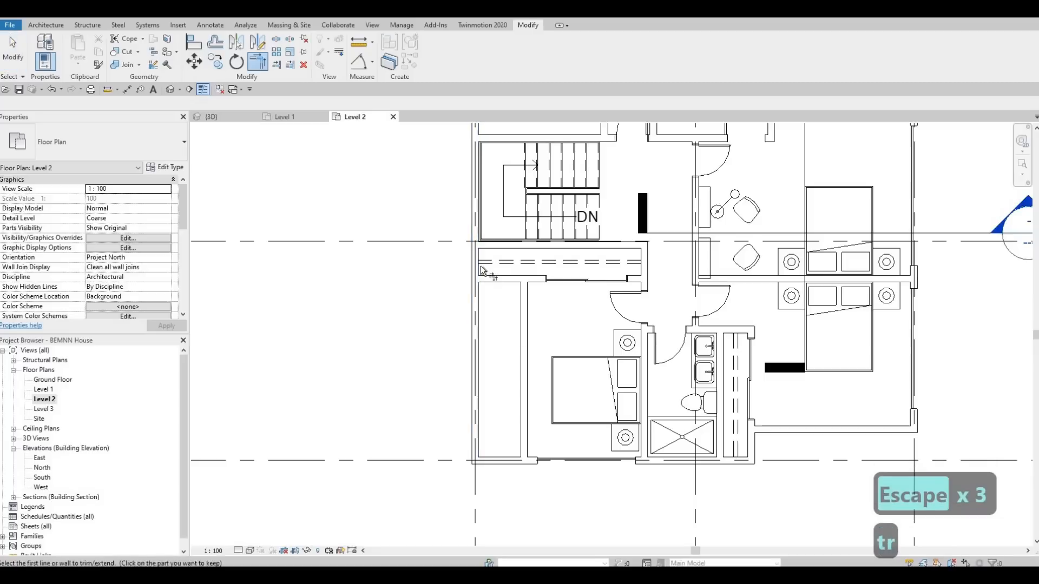
{"action": "left_click", "coordinate": [511, 441]}
{"action": "left_click", "coordinate": [526, 437]}
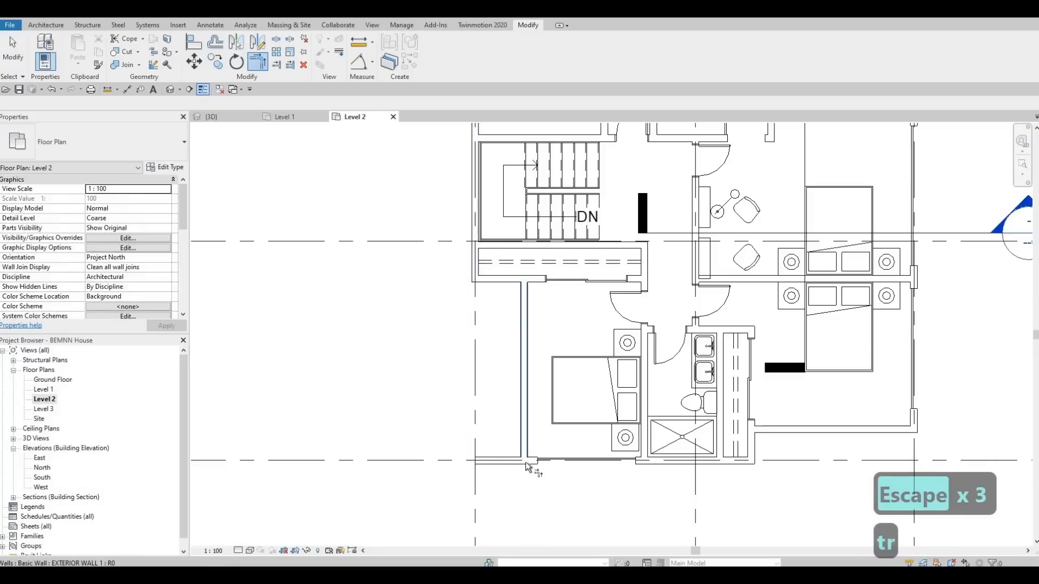
{"action": "key", "text": "Escape"}
{"action": "key", "text": "Escape"}
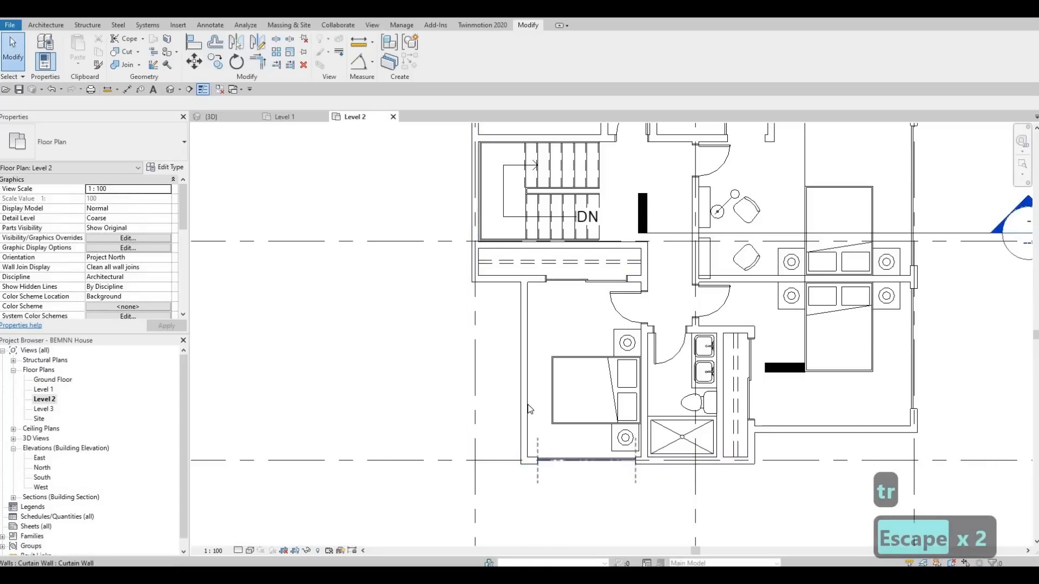
Step: Move the southwest bedroom's new west wall to 900 mm from the closet's west exterior wall
{"action": "left_click", "coordinate": [530, 409]}
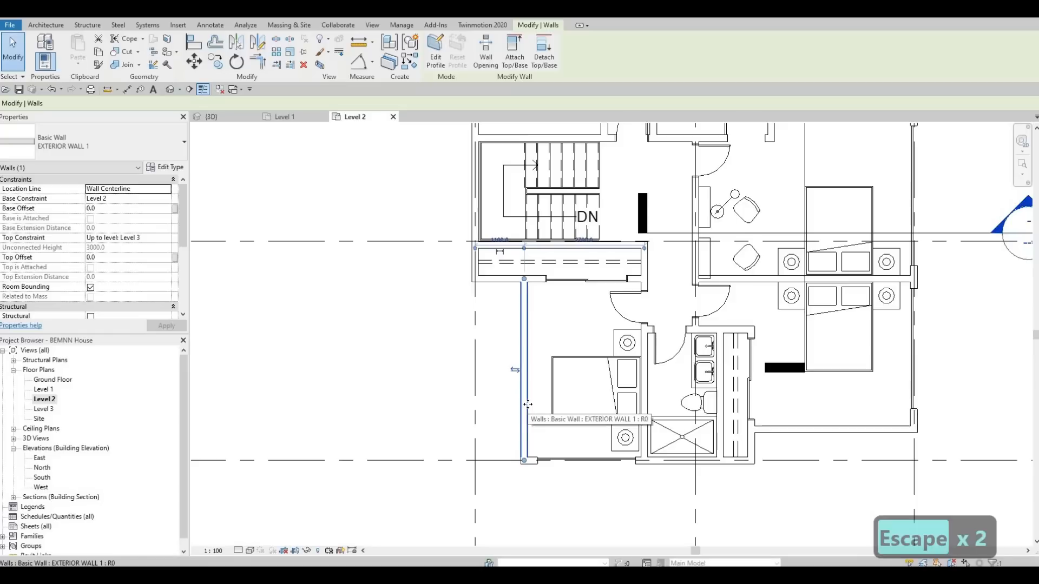
{"action": "key", "text": "Left"}
{"action": "key", "text": "Left"}
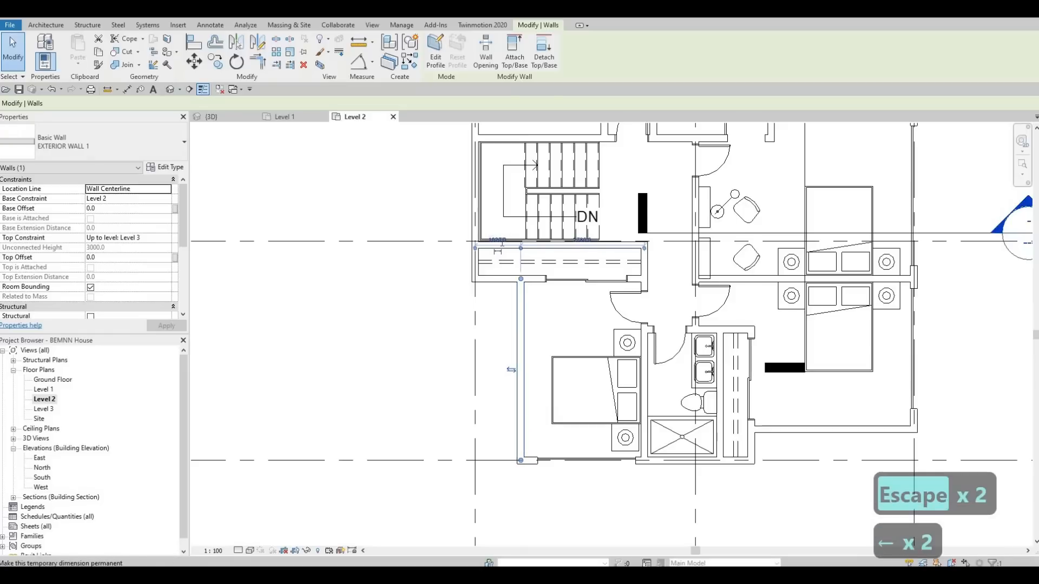
{"action": "left_click", "coordinate": [497, 240]}
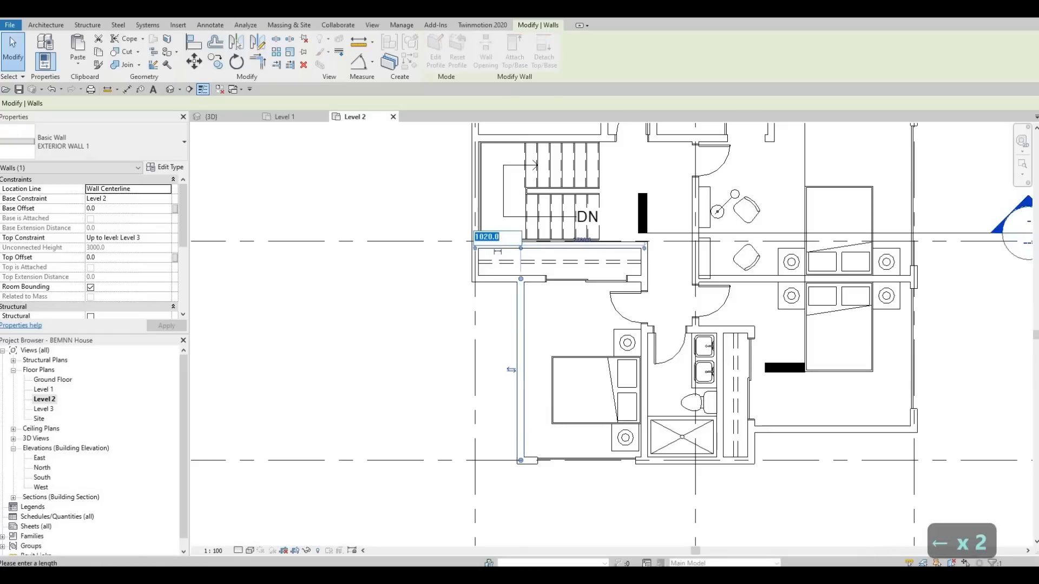
{"action": "type", "text": "90"}
{"action": "key", "text": "Return"}
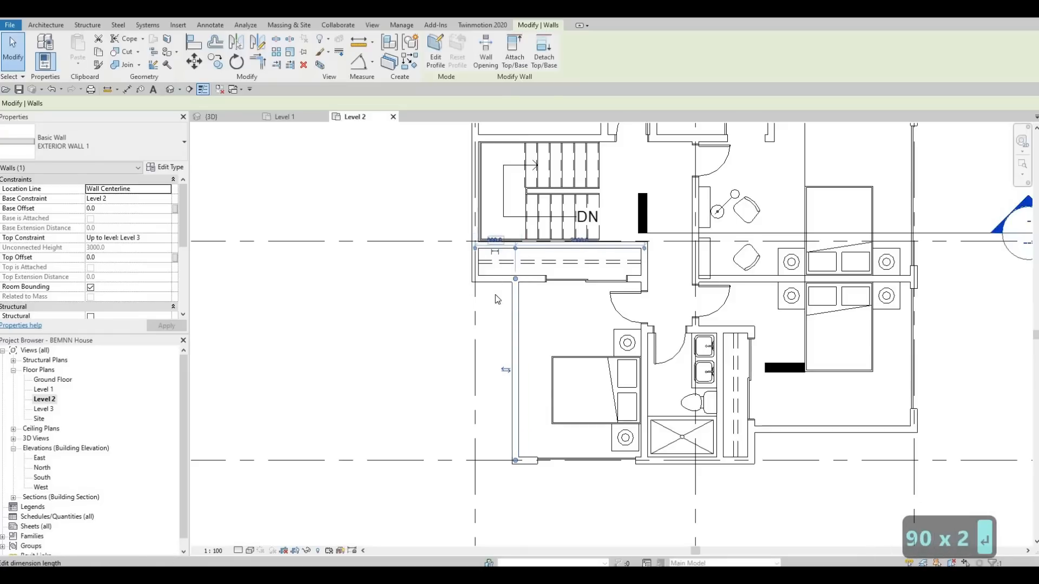
{"action": "key", "text": "Escape"}
{"action": "key", "text": "Escape"}
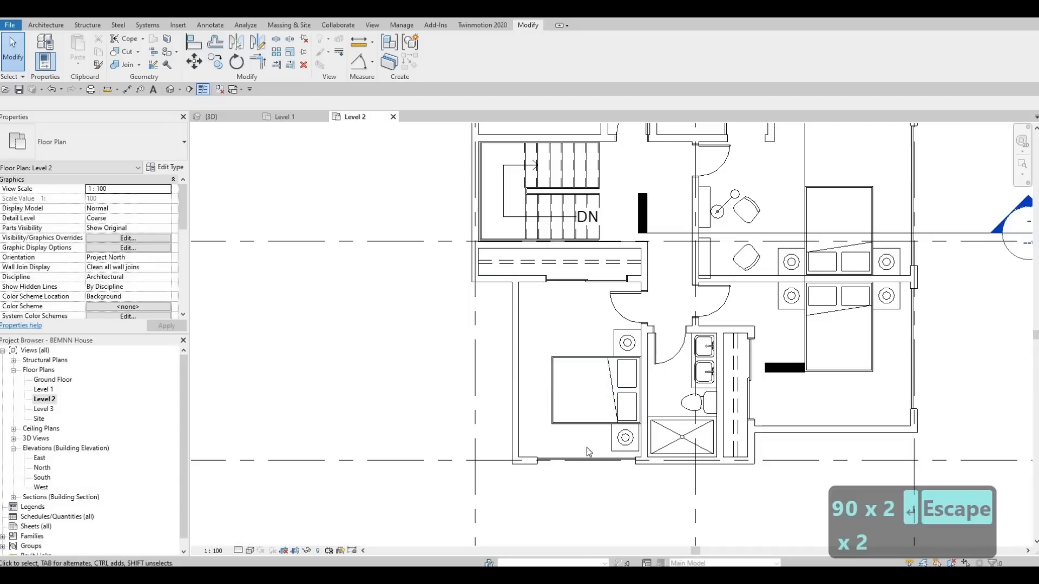
Step: Set the southeast bedroom's south wall back 1000 mm from the southern grid line
{"action": "middle_click_drag", "start_coordinate": [772, 446], "coordinate": [610, 392]}
{"action": "middle_click_drag", "start_coordinate": [687, 419], "coordinate": [684, 416]}
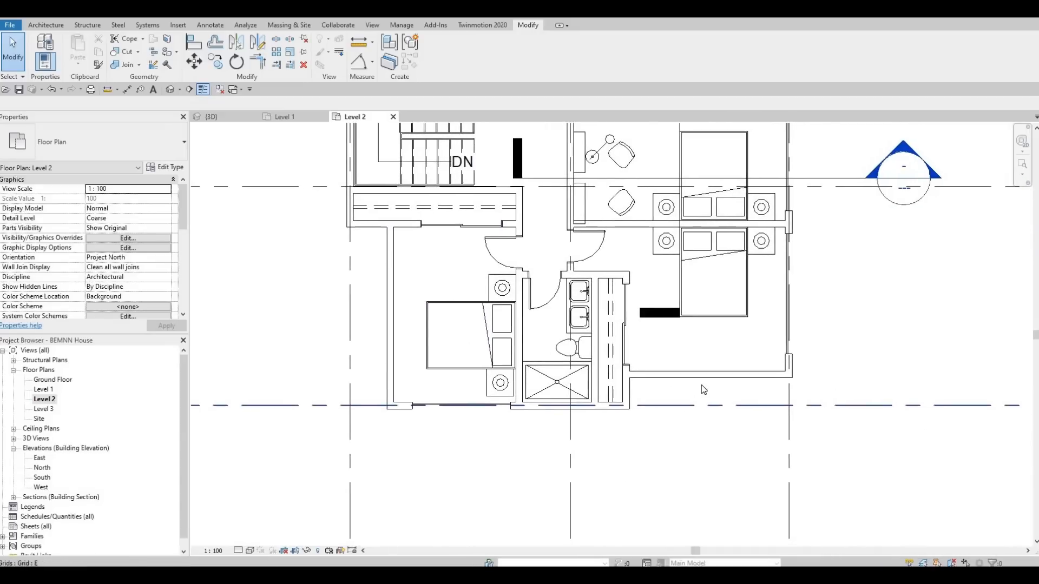
{"action": "left_click", "coordinate": [702, 378]}
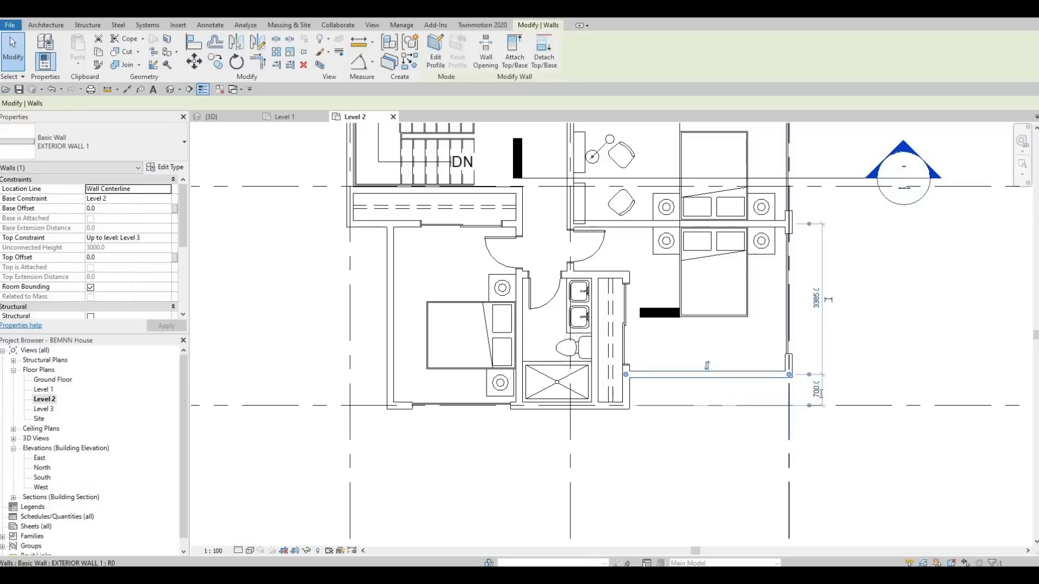
{"action": "left_click", "coordinate": [821, 392]}
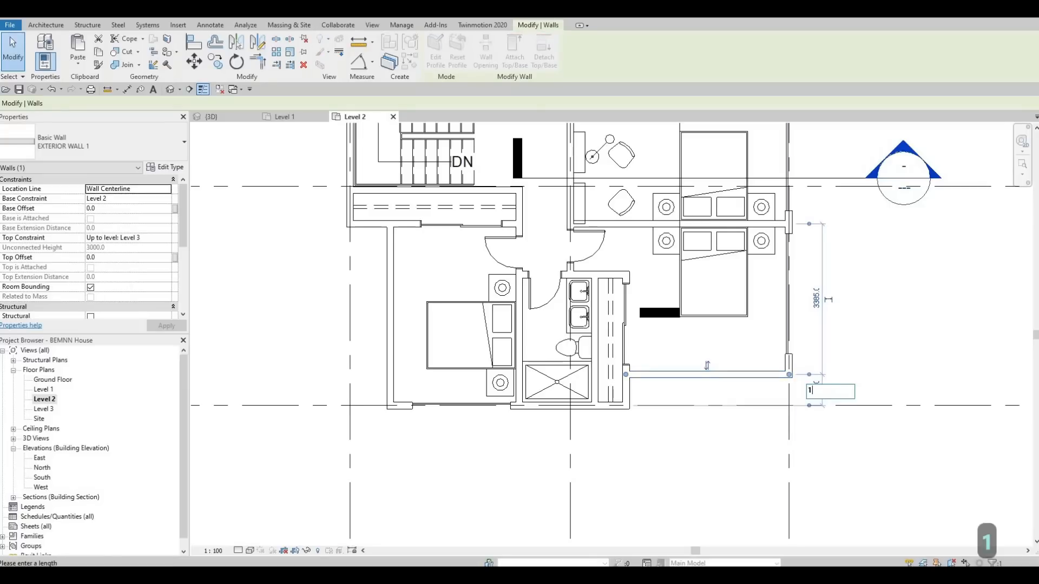
{"action": "type", "text": "1000"}
{"action": "key", "text": "Return"}
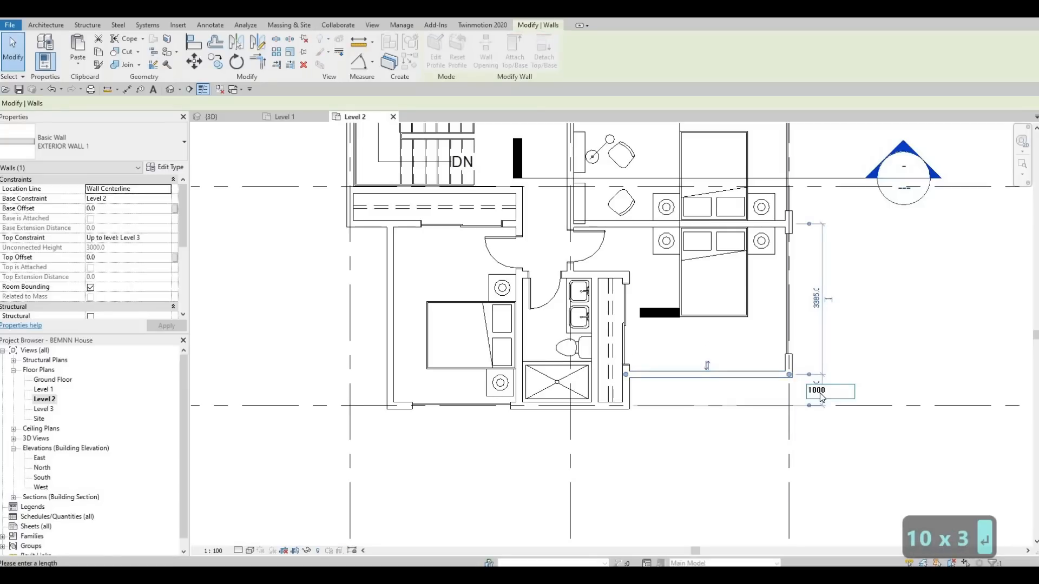
{"action": "key", "text": "Escape"}
Step: Nudge the southeast bedroom's sliding closet door north, away from the relocated south wall
{"action": "scroll", "coordinate": [597, 288], "scroll_direction": "up", "scroll_amount": 2}
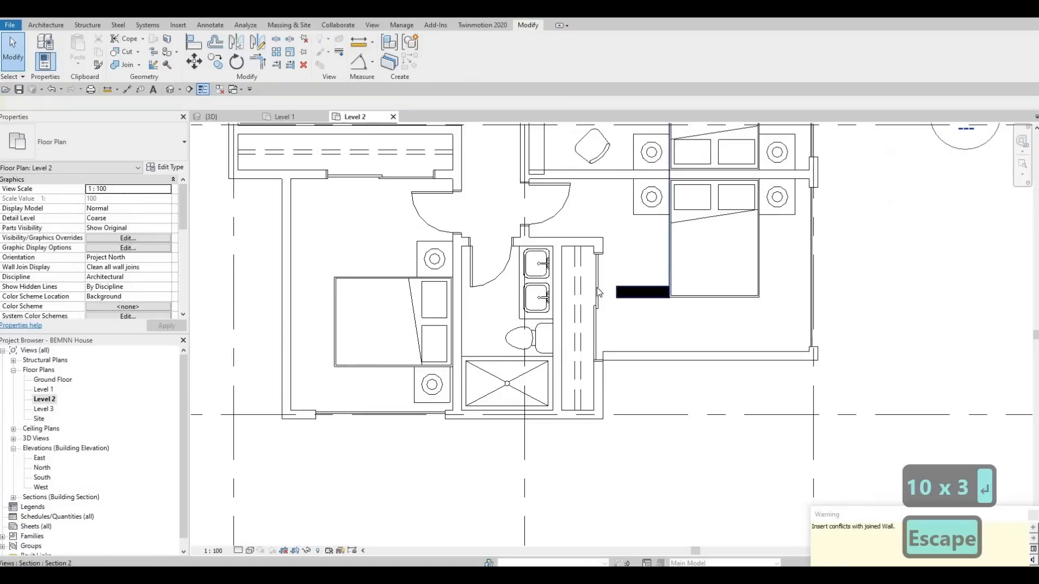
{"action": "left_click", "coordinate": [596, 288]}
{"action": "key", "text": "Up"}
{"action": "key", "text": "Up"}
{"action": "key", "text": "Up"}
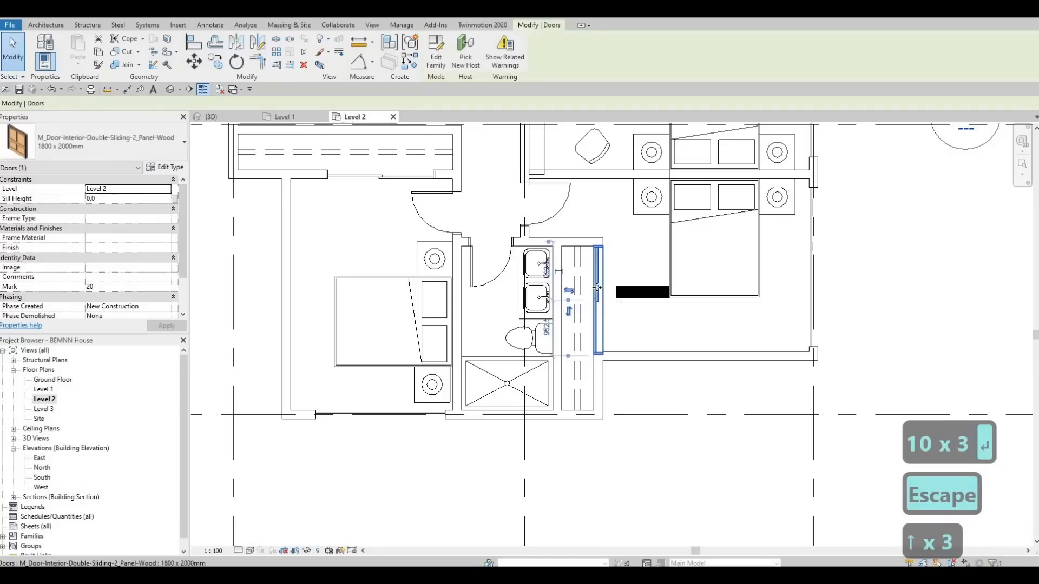
{"action": "key", "text": "Escape"}
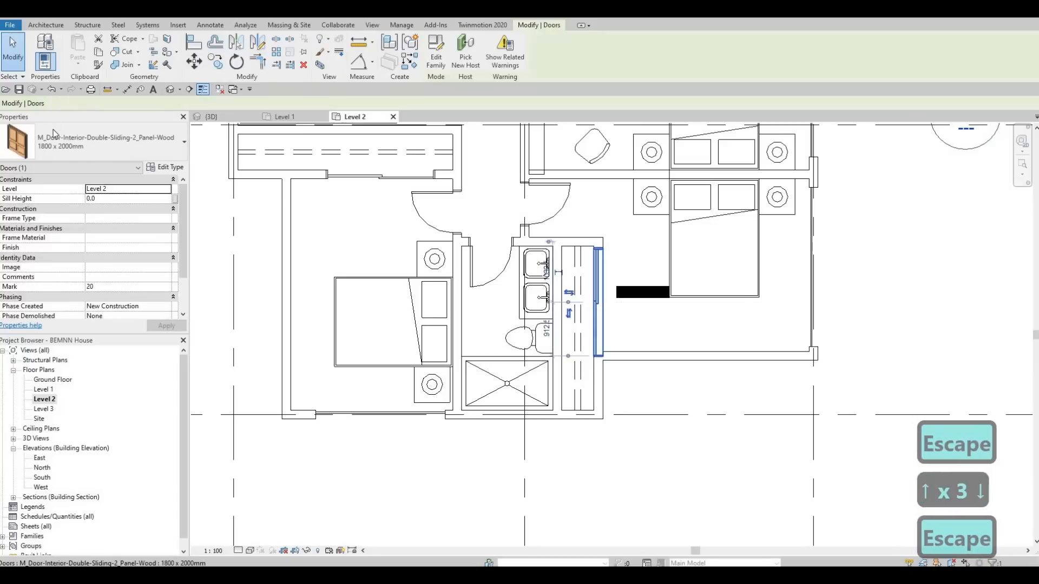
Step: Change the southeast bedroom's sliding closet door to the 1700 x 2000mm type
{"action": "left_click", "coordinate": [97, 142]}
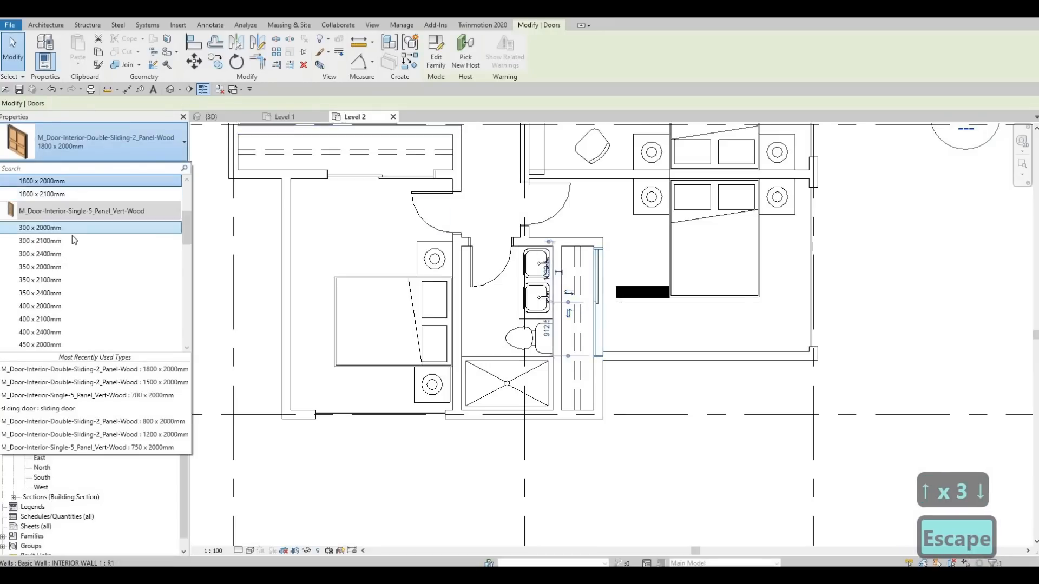
{"action": "scroll", "coordinate": [54, 216], "scroll_direction": "down", "scroll_amount": 3}
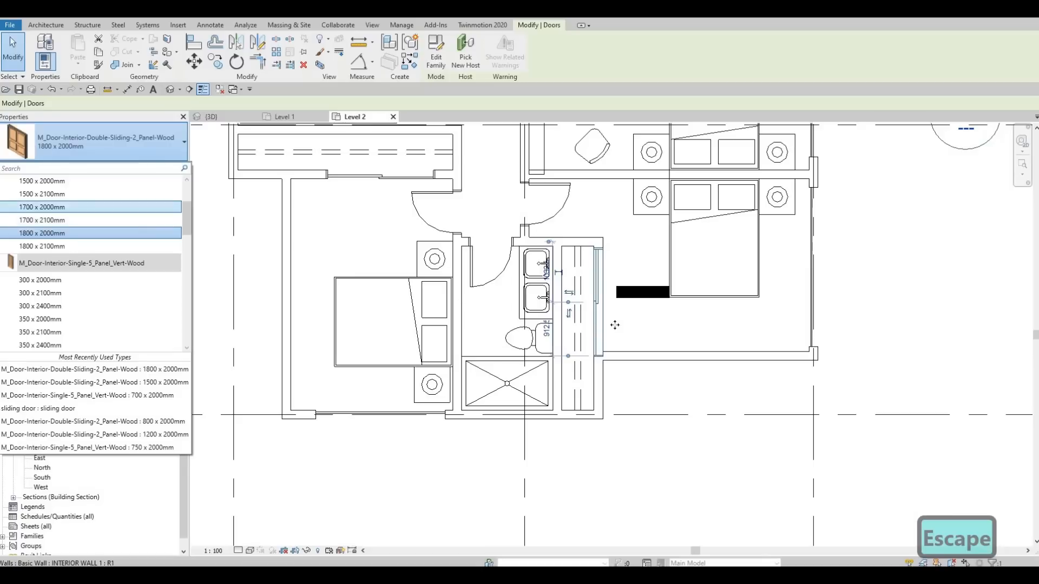
{"action": "left_click", "coordinate": [52, 207]}
{"action": "key", "text": "Escape"}
{"action": "key", "text": "Escape"}
{"action": "left_click", "coordinate": [601, 305]}
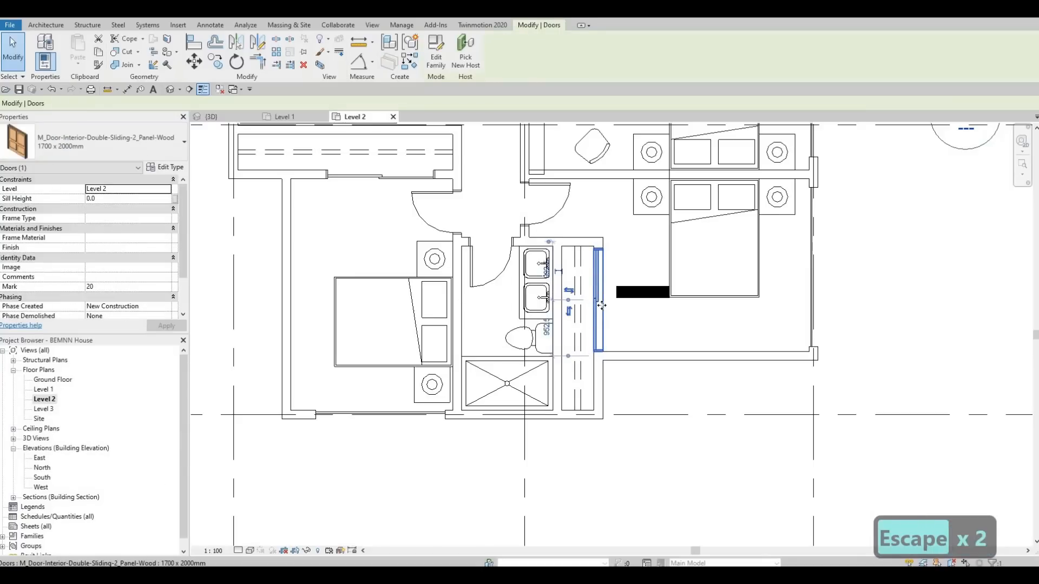
{"action": "key", "text": "Escape"}
{"action": "key", "text": "Escape"}
Step: Draw a curtain wall along the southwest bedroom's west wall, from about 200 mm south of the closet wall to just short of the south wall
{"action": "mouse_move", "coordinate": [627, 467]}
{"action": "middle_mouse_down"}
{"action": "mouse_move", "coordinate": [562, 501]}
{"action": "mouse_move", "coordinate": [612, 460]}
{"action": "middle_mouse_up"}
{"action": "middle_click_drag", "start_coordinate": [629, 401], "coordinate": [626, 438]}
{"action": "middle_click_drag", "start_coordinate": [704, 417], "coordinate": [695, 474]}
{"action": "middle_click_drag", "start_coordinate": [471, 450], "coordinate": [550, 424]}
{"action": "scroll", "coordinate": [549, 425], "scroll_direction": "down", "scroll_amount": 2}
{"action": "middle_click_drag", "start_coordinate": [383, 396], "coordinate": [486, 398]}
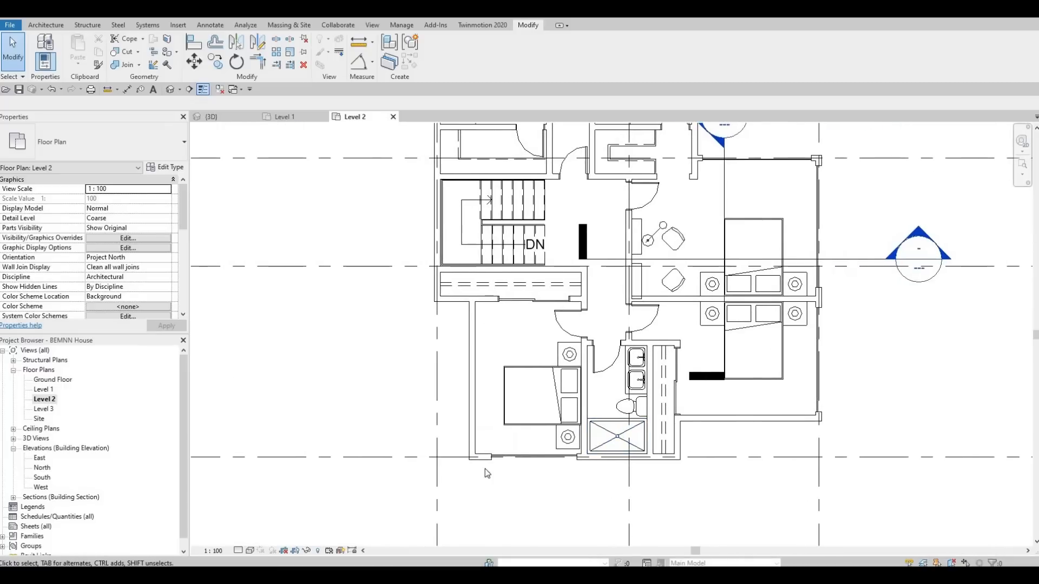
{"action": "scroll", "coordinate": [487, 470], "scroll_direction": "up", "scroll_amount": 2}
{"action": "left_click", "coordinate": [517, 477]}
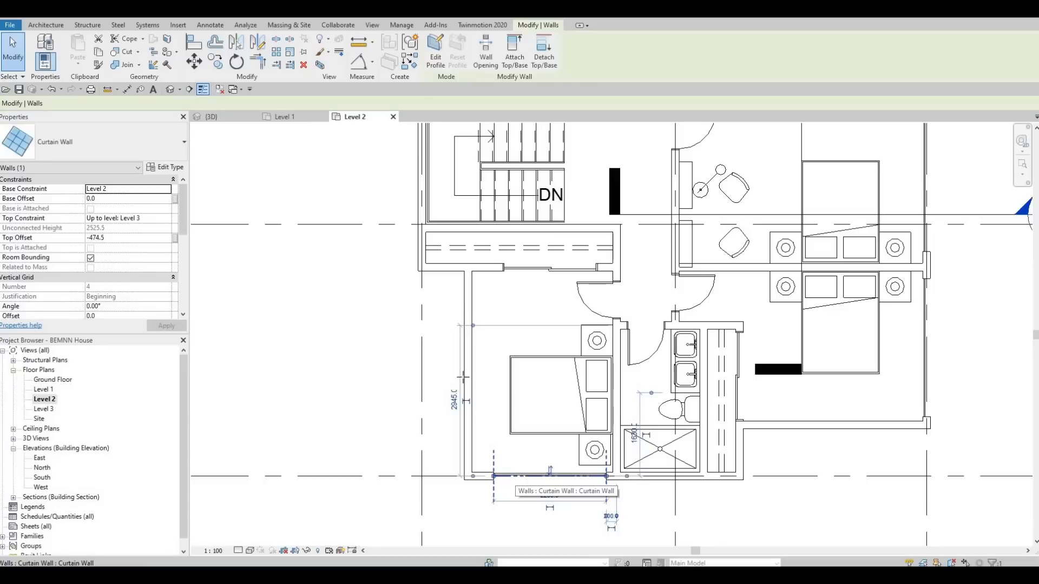
{"action": "key", "text": "c"}
{"action": "key", "text": "s"}
{"action": "scroll", "coordinate": [468, 303], "scroll_direction": "up", "scroll_amount": 2}
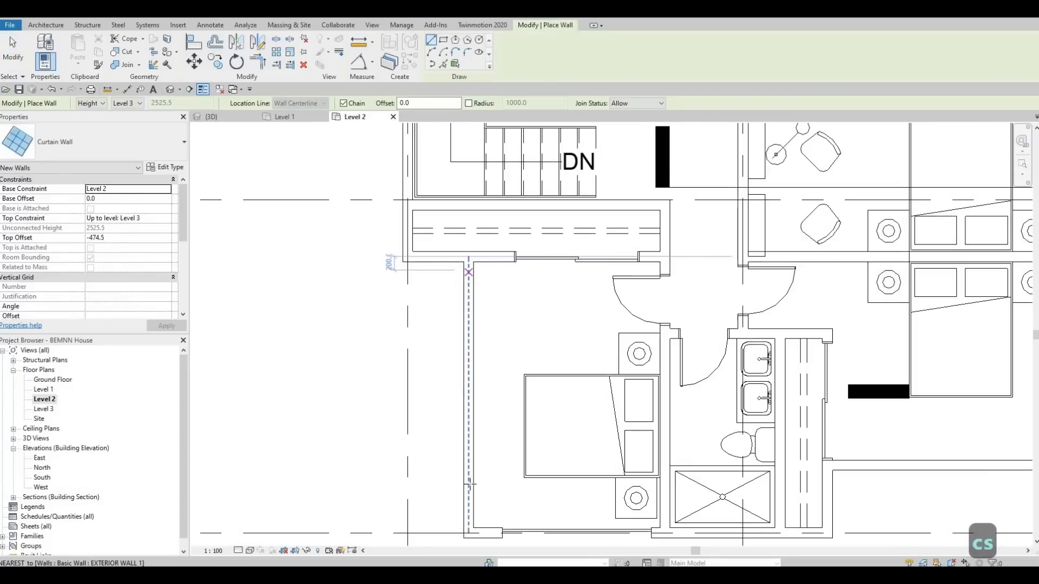
{"action": "left_click", "coordinate": [469, 272]}
{"action": "left_click", "coordinate": [469, 508]}
{"action": "key", "text": "Escape"}
{"action": "key", "text": "Escape"}
{"action": "key", "text": "Escape"}
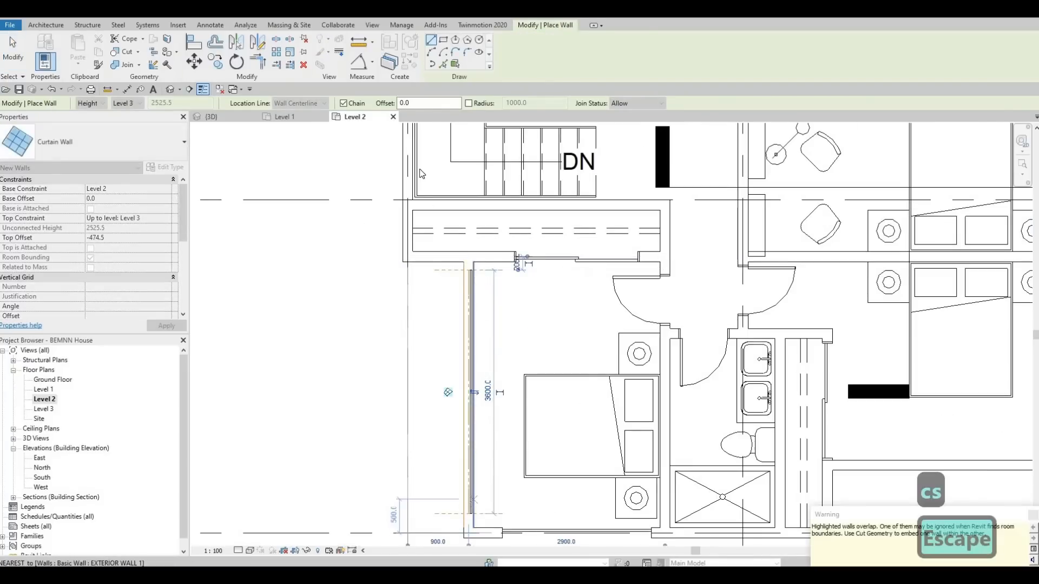
Step: Cut the southwest bedroom's west wall with the overlapping curtain wall to embed it
{"action": "left_click", "coordinate": [120, 52]}
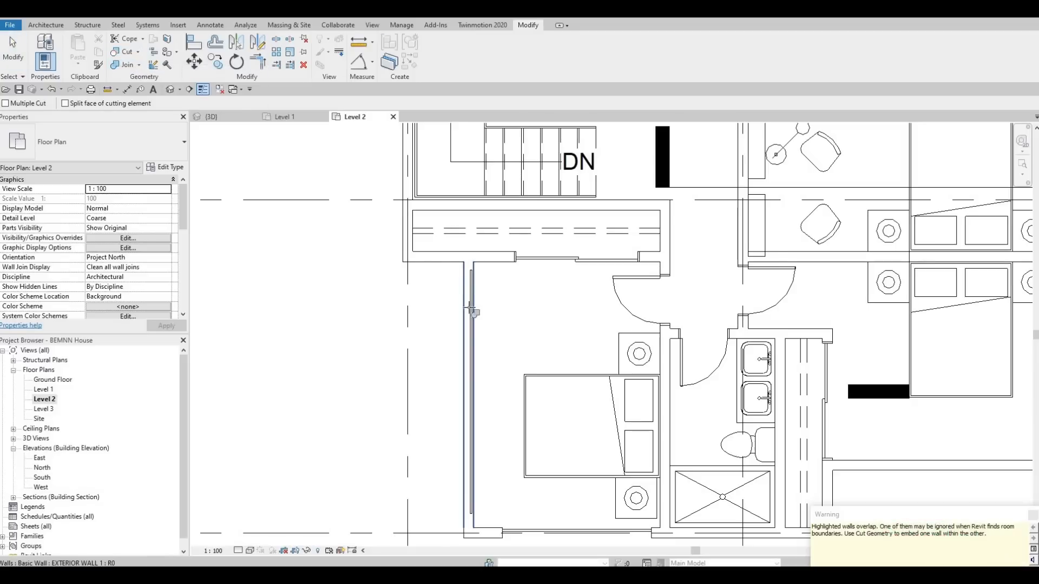
{"action": "key", "text": "Escape"}
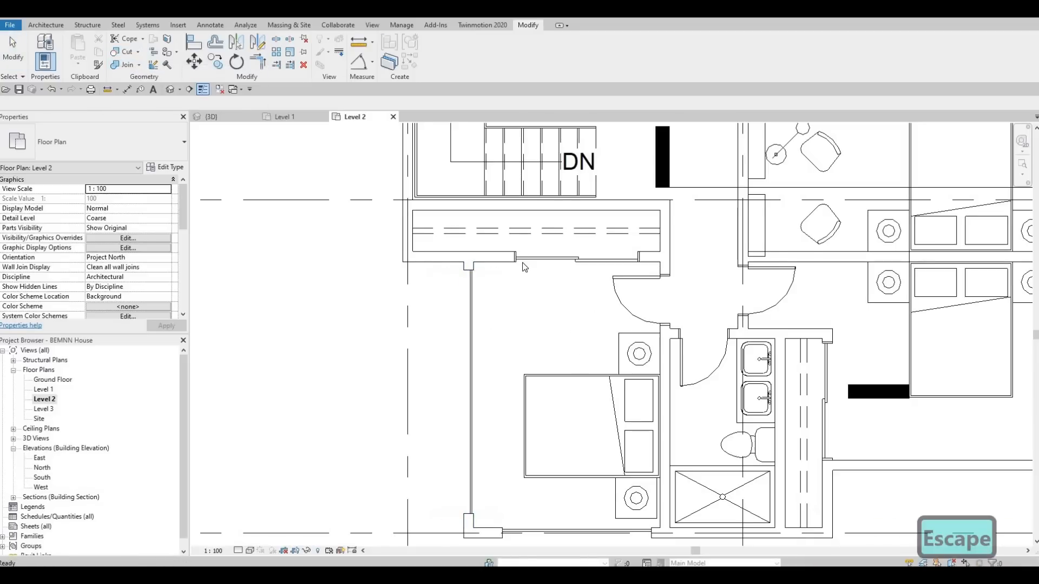
{"action": "scroll", "coordinate": [515, 266], "scroll_direction": "down", "scroll_amount": 3}
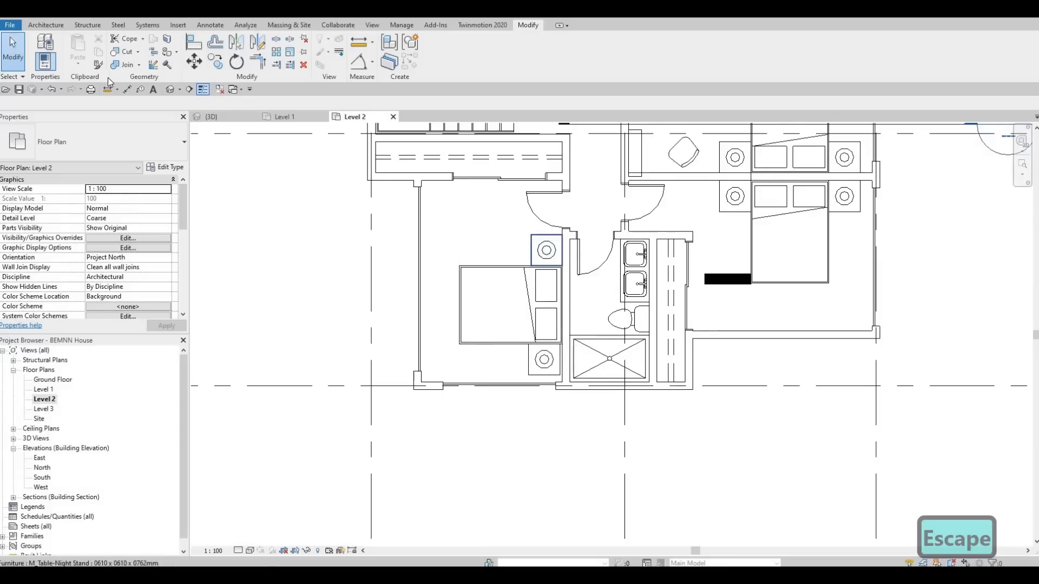
Step: Inspect the southeast bedroom's set-back south wall in the 3D view and return to the Level 2 plan
{"action": "middle_click_drag", "start_coordinate": [531, 238], "coordinate": [470, 241]}
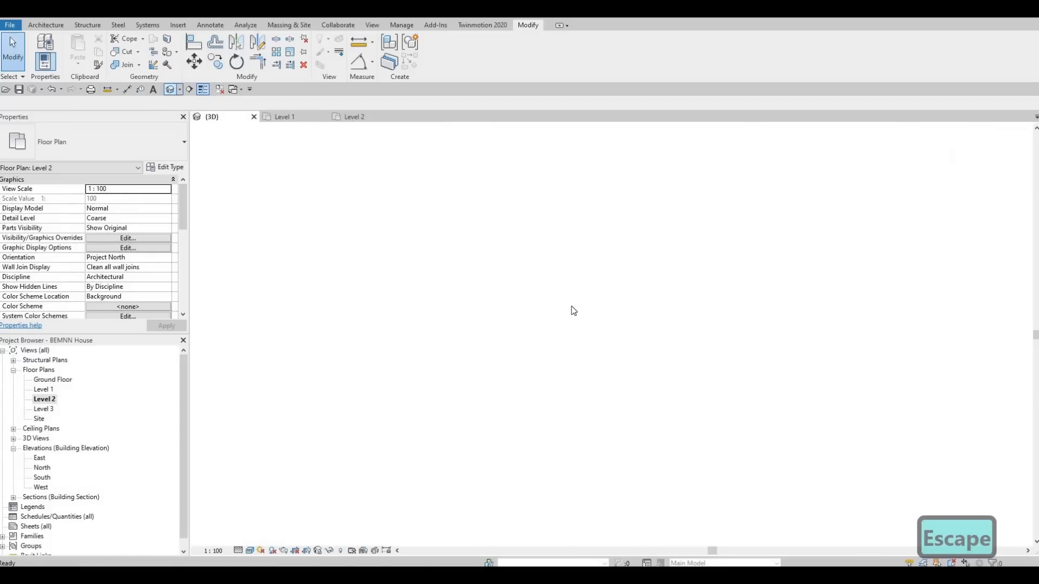
{"action": "middle_click_drag", "start_coordinate": [490, 352], "coordinate": [521, 265], "text": "shift"}
{"action": "left_click", "coordinate": [520, 270]}
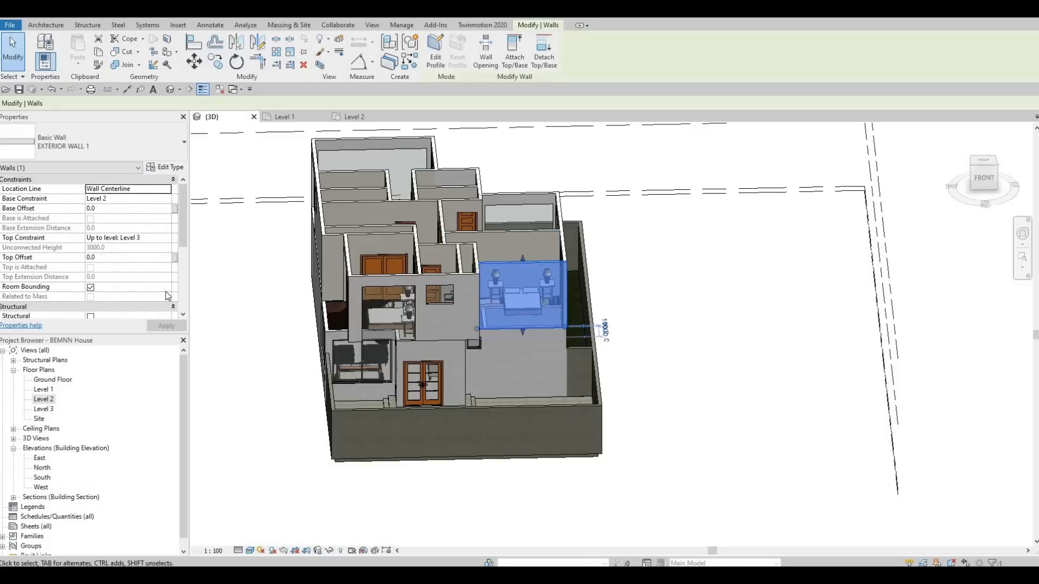
{"action": "key", "text": "Escape"}
{"action": "double_click", "coordinate": [44, 399]}
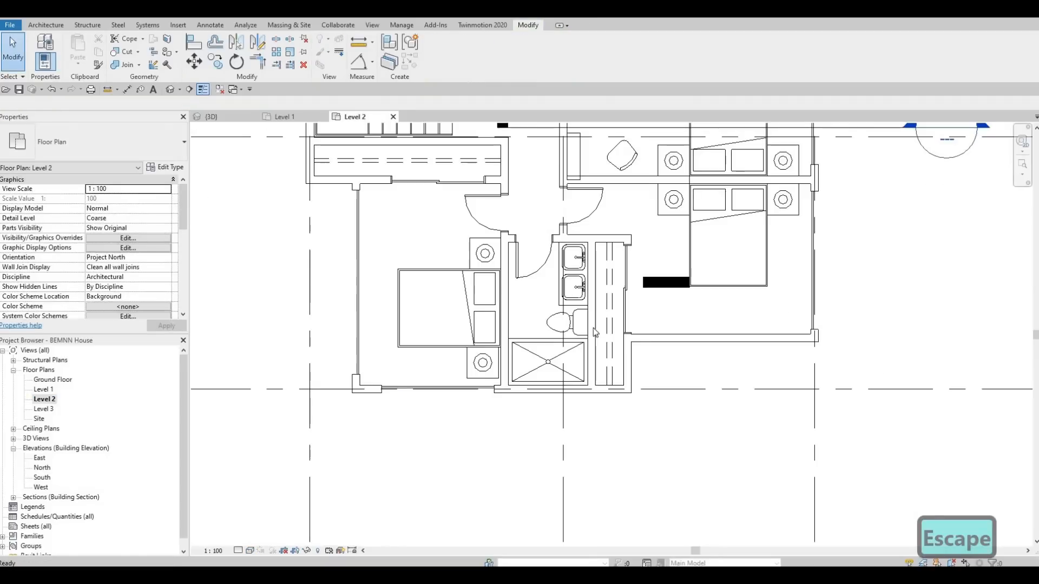
Step: Draw a curtain wall about 2900 mm long within the southeast bedroom's south wall, using the existing curtain wall's settings
{"action": "middle_click_drag", "start_coordinate": [566, 359], "coordinate": [542, 366]}
{"action": "key", "text": "Escape"}
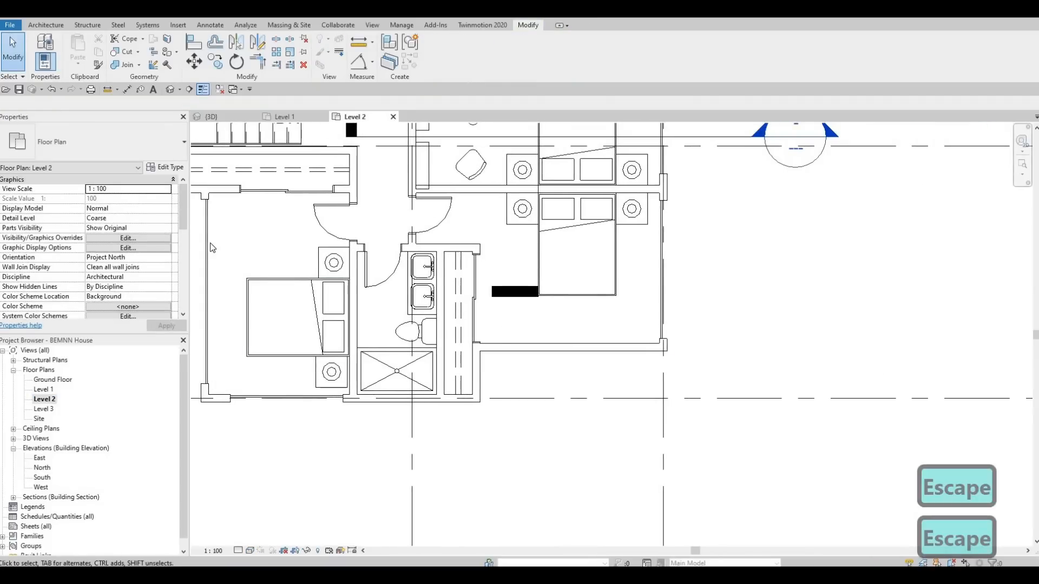
{"action": "left_click", "coordinate": [260, 206]}
{"action": "key", "text": "c"}
{"action": "key", "text": "s"}
{"action": "scroll", "coordinate": [497, 350], "scroll_direction": "up", "scroll_amount": 1}
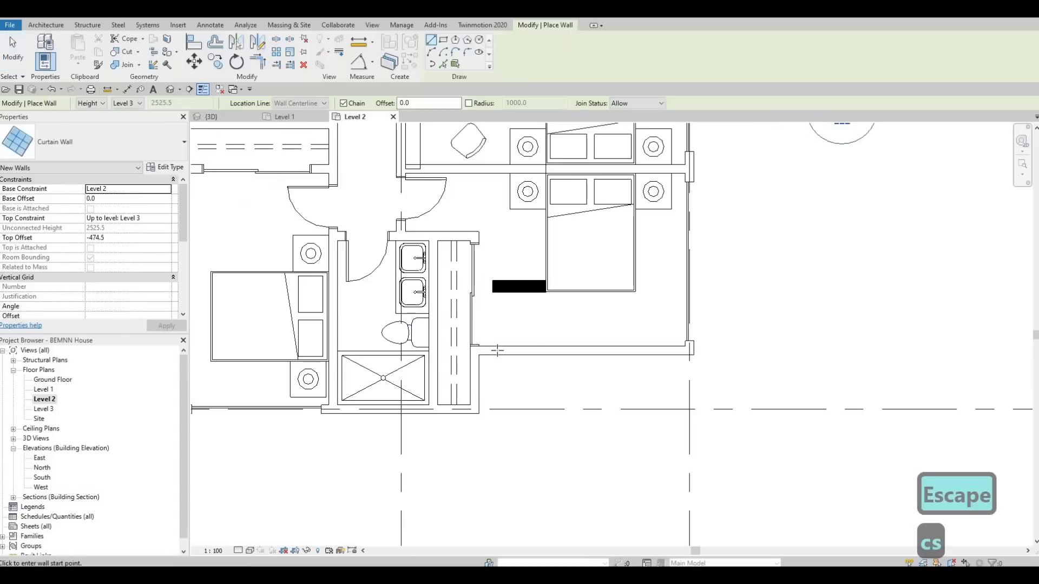
{"action": "left_click", "coordinate": [496, 350]}
{"action": "left_click", "coordinate": [669, 351]}
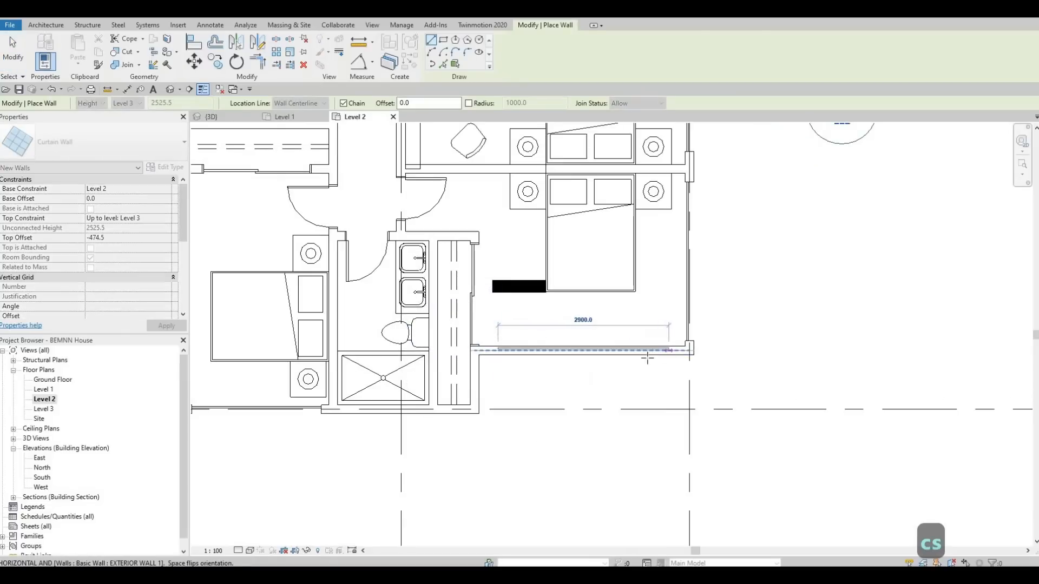
{"action": "key", "text": "Escape"}
{"action": "key", "text": "Escape"}
{"action": "key", "text": "Escape"}
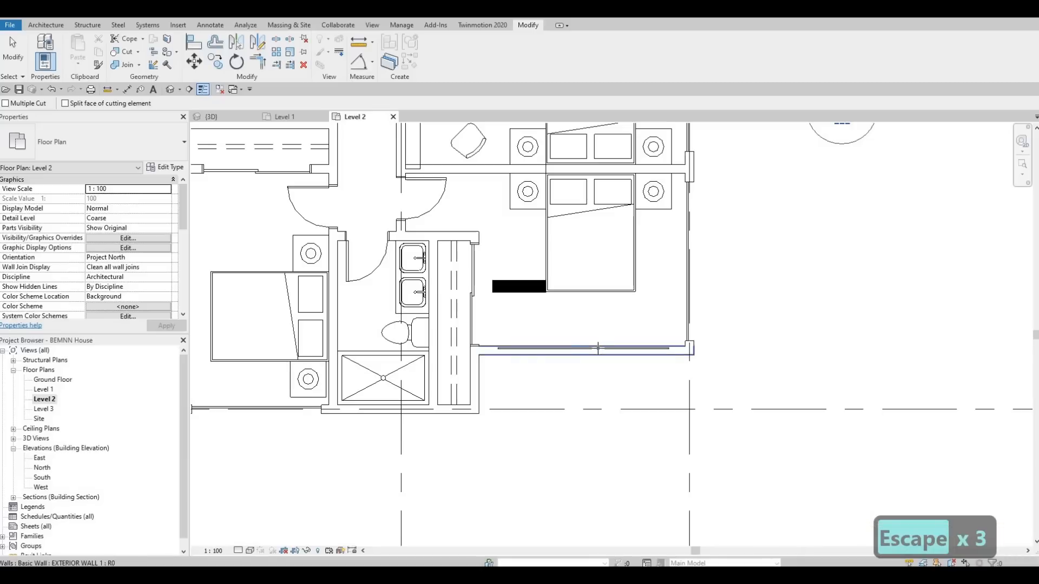
Step: Cut the southeast bedroom's south wall with its overlapping curtain wall to embed it
{"action": "left_click", "coordinate": [598, 349]}
{"action": "scroll", "coordinate": [528, 369], "scroll_direction": "down", "scroll_amount": 3}
{"action": "key", "text": "Escape"}
{"action": "key", "text": "Escape"}
{"action": "middle_click_drag", "start_coordinate": [529, 369], "coordinate": [534, 382]}
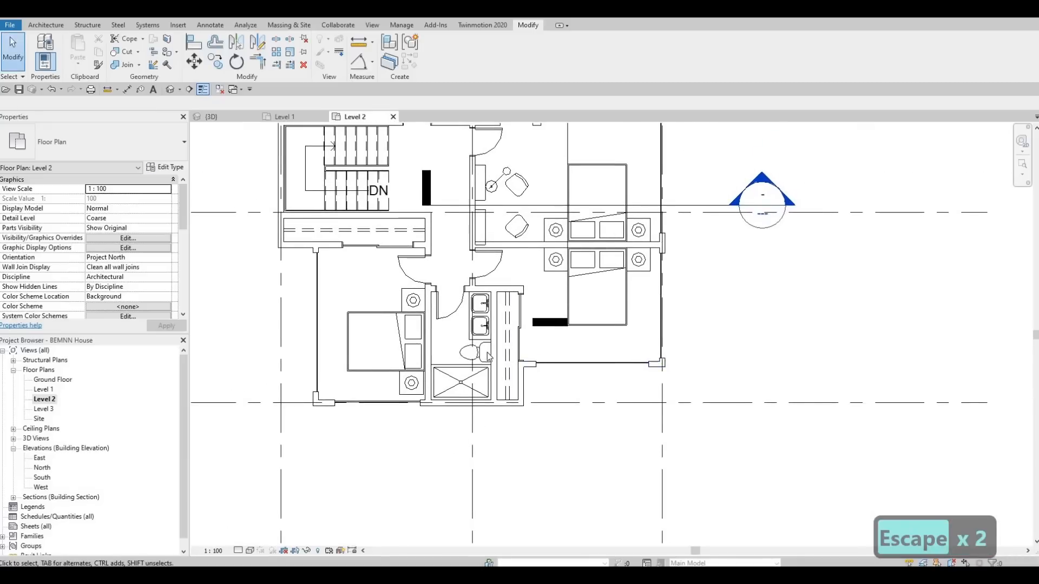
Step: Examine the bathroom's shower and south wall and the surrounding bedrooms in the Level 2 plan
{"action": "scroll", "coordinate": [455, 422], "scroll_direction": "up", "scroll_amount": 4}
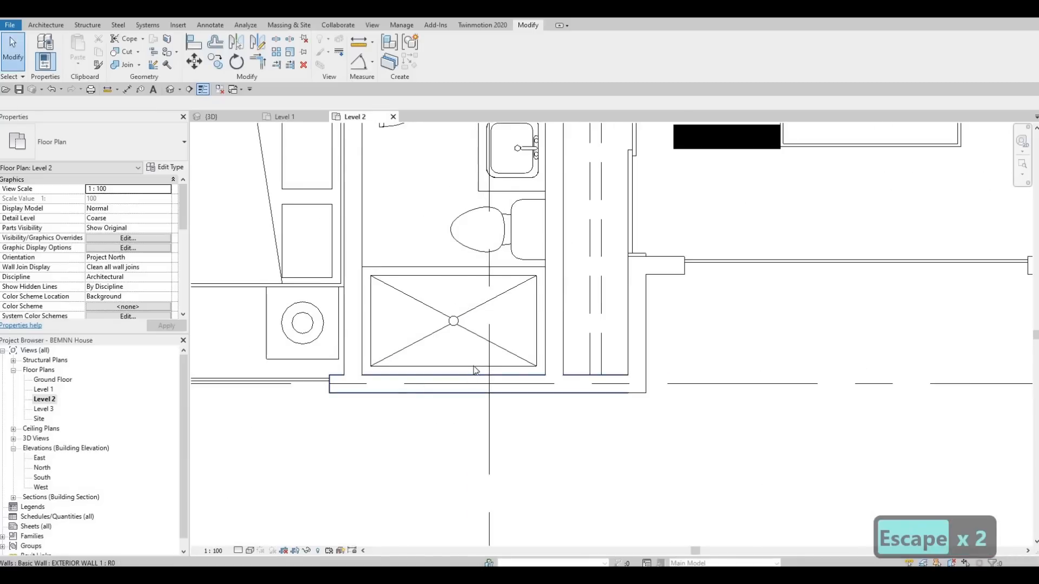
{"action": "scroll", "coordinate": [455, 384], "scroll_direction": "down", "scroll_amount": 2}
{"action": "middle_click_drag", "start_coordinate": [455, 384], "coordinate": [473, 412]}
{"action": "middle_click_drag", "start_coordinate": [580, 402], "coordinate": [619, 443]}
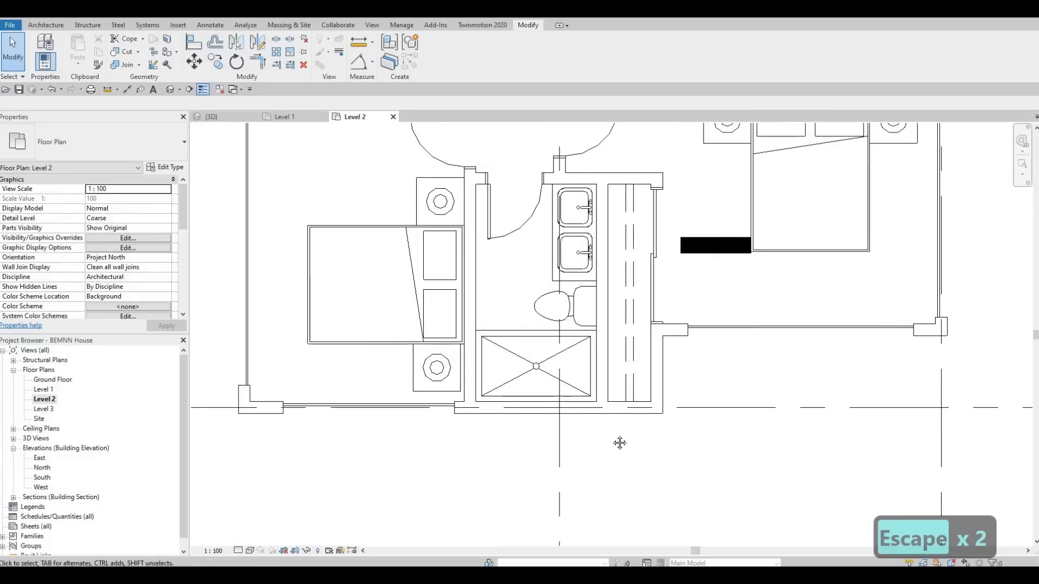
{"action": "key", "text": "Escape"}
{"action": "middle_click_drag", "start_coordinate": [595, 295], "coordinate": [603, 449]}
{"action": "scroll", "coordinate": [603, 448], "scroll_direction": "down", "scroll_amount": 4}
{"action": "middle_click_drag", "start_coordinate": [507, 361], "coordinate": [492, 304]}
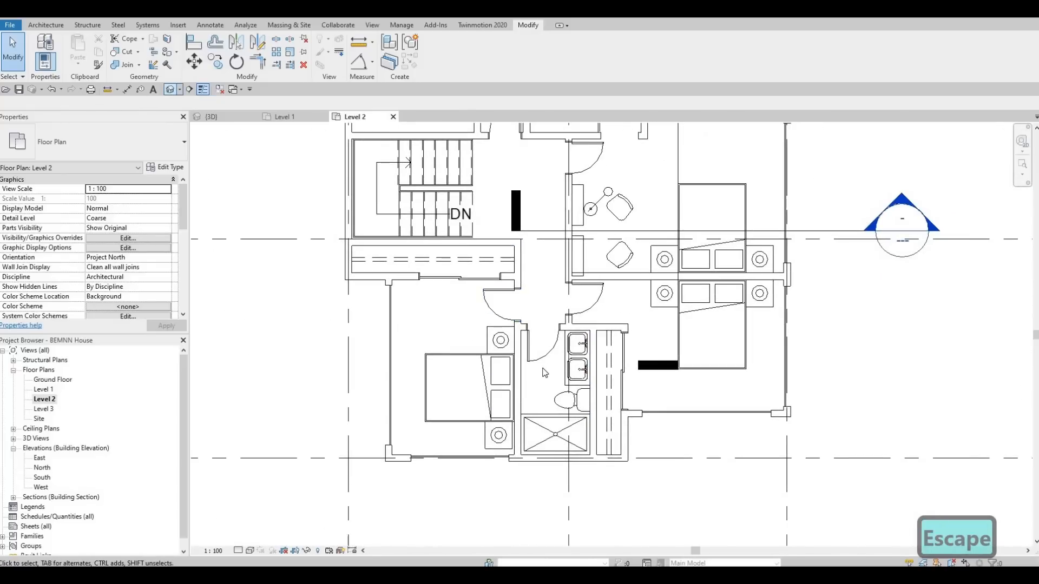
Step: Inspect the two southern bedrooms' new curtain walls in the 3D view
{"action": "left_click_drag", "start_coordinate": [564, 373], "coordinate": [615, 251], "text": "shift"}
{"action": "middle_click_drag", "start_coordinate": [615, 251], "coordinate": [570, 302], "text": "shift"}
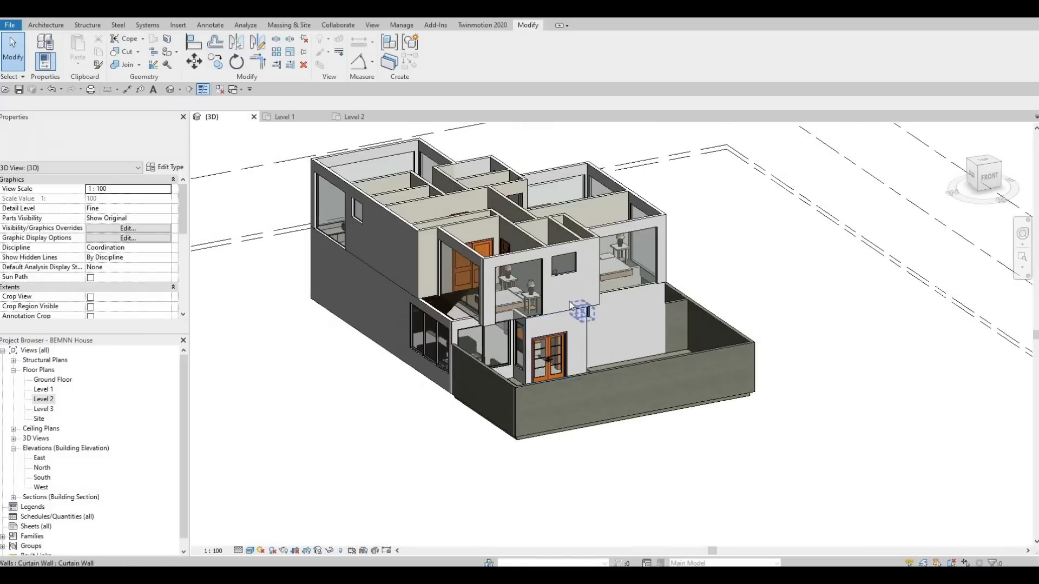
{"action": "scroll", "coordinate": [570, 304], "scroll_direction": "up", "scroll_amount": 4}
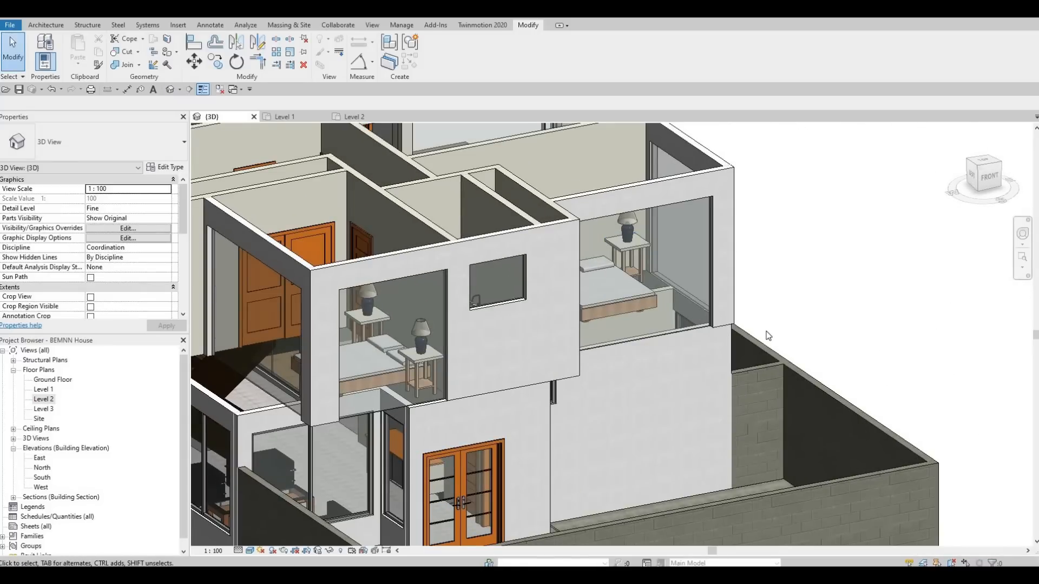
Step: Raise the base of the southwest bedroom's south curtain wall above the exterior wall's lower edge
{"action": "middle_click_drag", "start_coordinate": [572, 364], "coordinate": [770, 364]}
{"action": "middle_click_drag", "start_coordinate": [684, 345], "coordinate": [601, 252], "text": "shift"}
{"action": "middle_click_drag", "start_coordinate": [601, 252], "coordinate": [689, 249]}
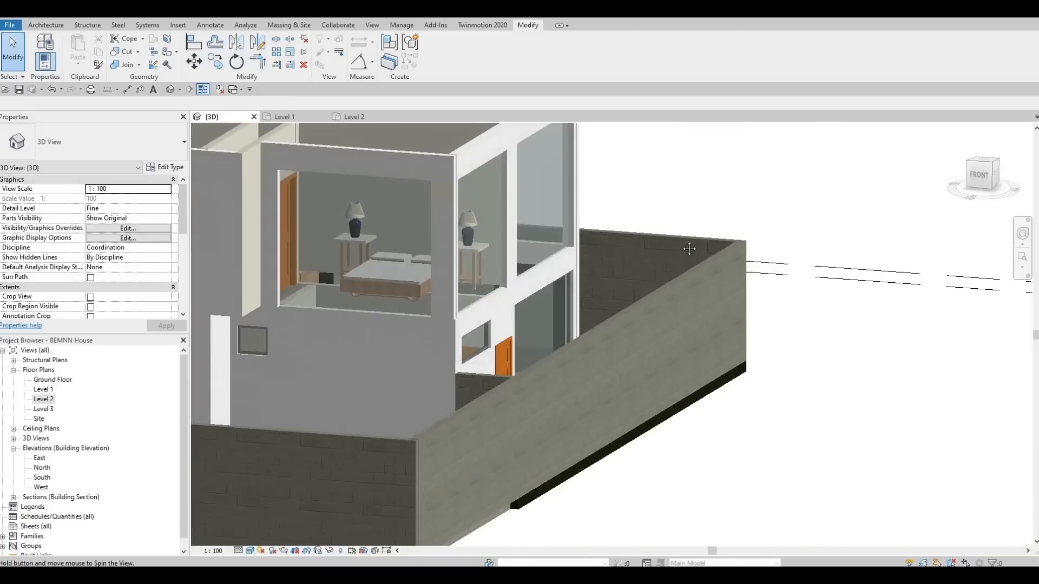
{"action": "middle_click_drag", "start_coordinate": [581, 287], "coordinate": [757, 233]}
{"action": "scroll", "coordinate": [758, 233], "scroll_direction": "down", "scroll_amount": 2}
{"action": "middle_click_drag", "start_coordinate": [610, 371], "coordinate": [627, 349], "text": "shift"}
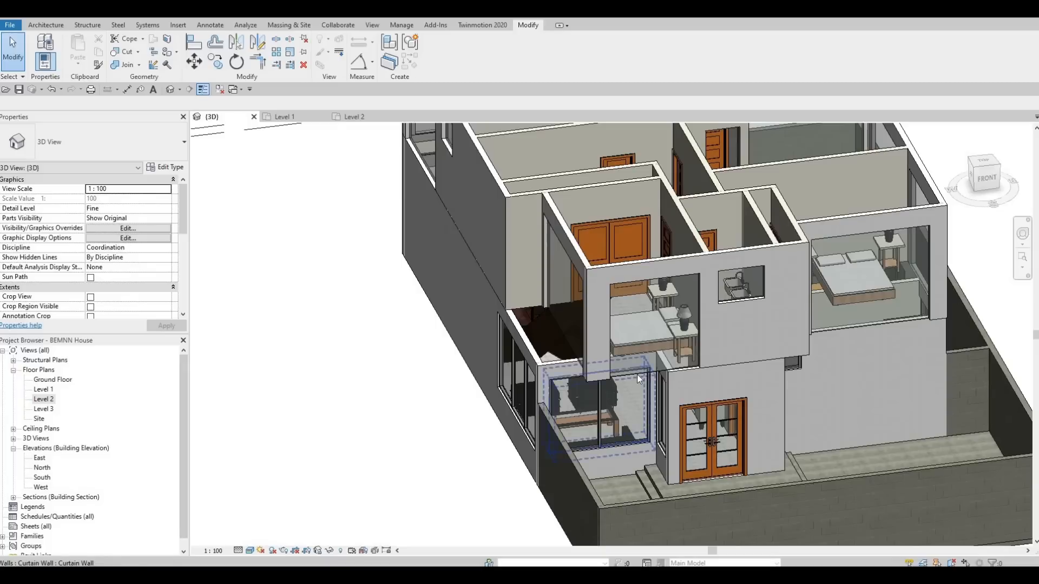
{"action": "left_click", "coordinate": [647, 363]}
{"action": "scroll", "coordinate": [646, 360], "scroll_direction": "up", "scroll_amount": 2}
{"action": "scroll", "coordinate": [660, 389], "scroll_direction": "up", "scroll_amount": 3}
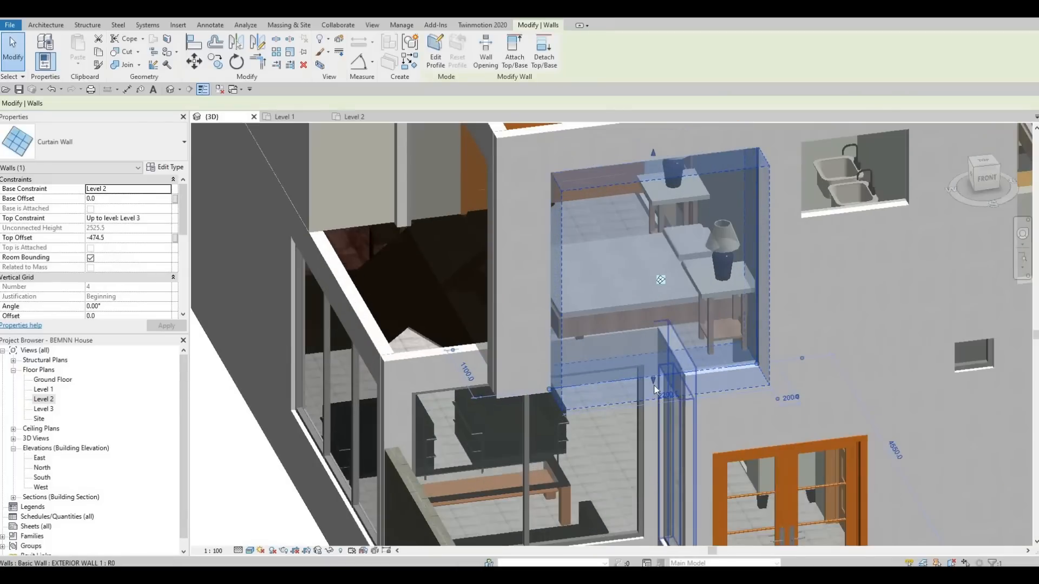
{"action": "left_click_drag", "start_coordinate": [658, 369], "coordinate": [661, 361]}
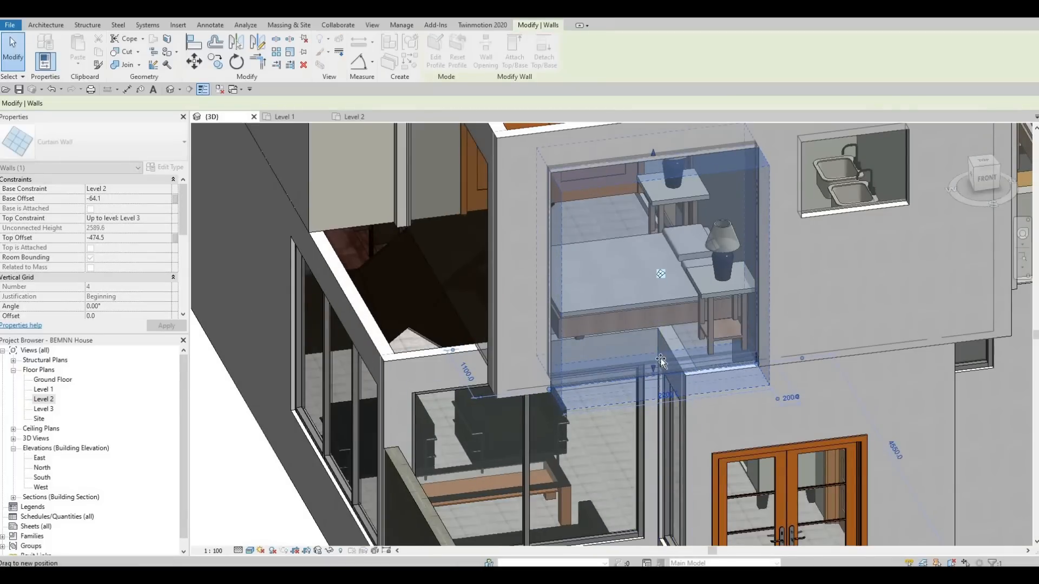
{"action": "left_click_drag", "start_coordinate": [619, 412], "coordinate": [615, 425]}
{"action": "key", "text": "Escape"}
{"action": "key", "text": "Escape"}
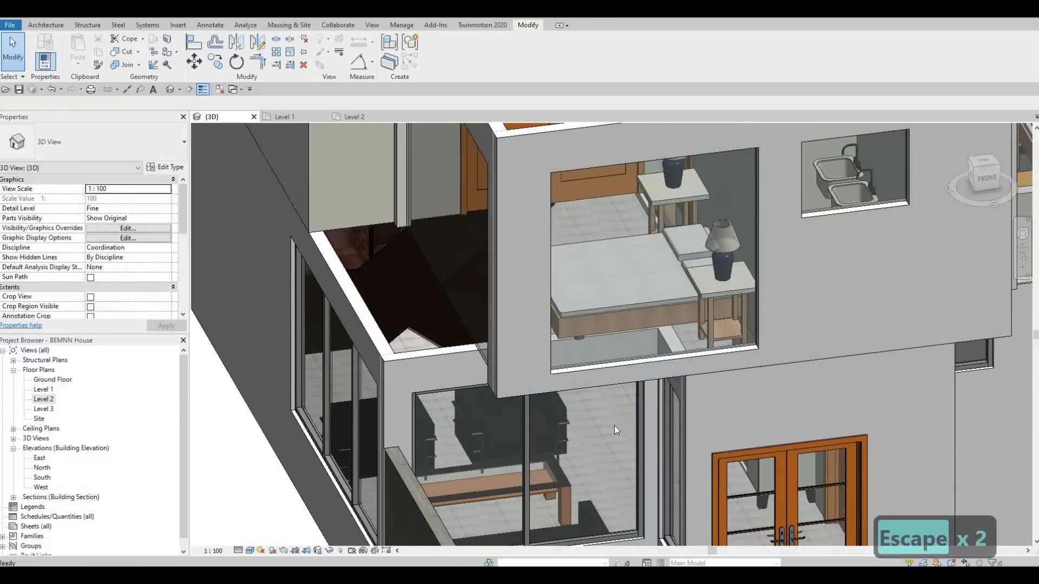
Step: Align the bases of the northern bedroom's west and north curtain walls with the southwest bedroom's raised curtain wall base
{"action": "key", "text": "a"}
{"action": "key", "text": "l"}
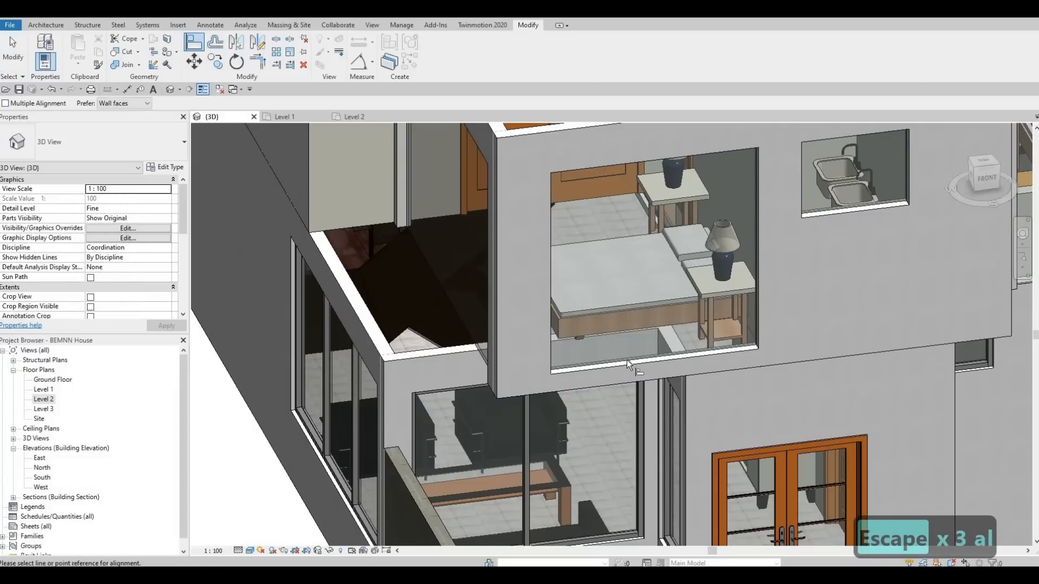
{"action": "left_click", "coordinate": [607, 382]}
{"action": "middle_click_drag", "start_coordinate": [590, 406], "coordinate": [743, 533], "text": "shift"}
{"action": "middle_click_drag", "start_coordinate": [699, 349], "coordinate": [691, 310], "text": "shift"}
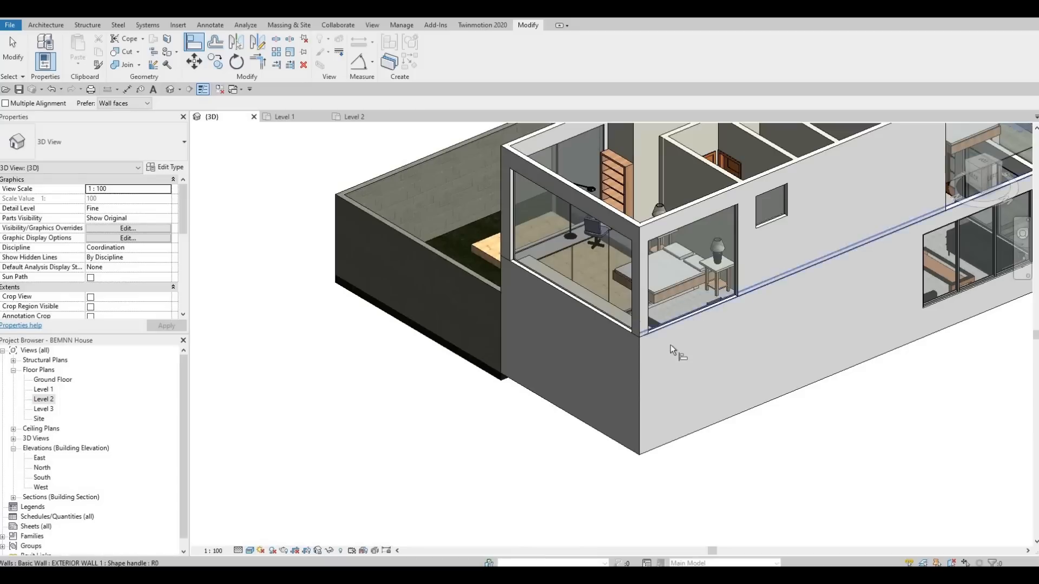
{"action": "left_click", "coordinate": [694, 305]}
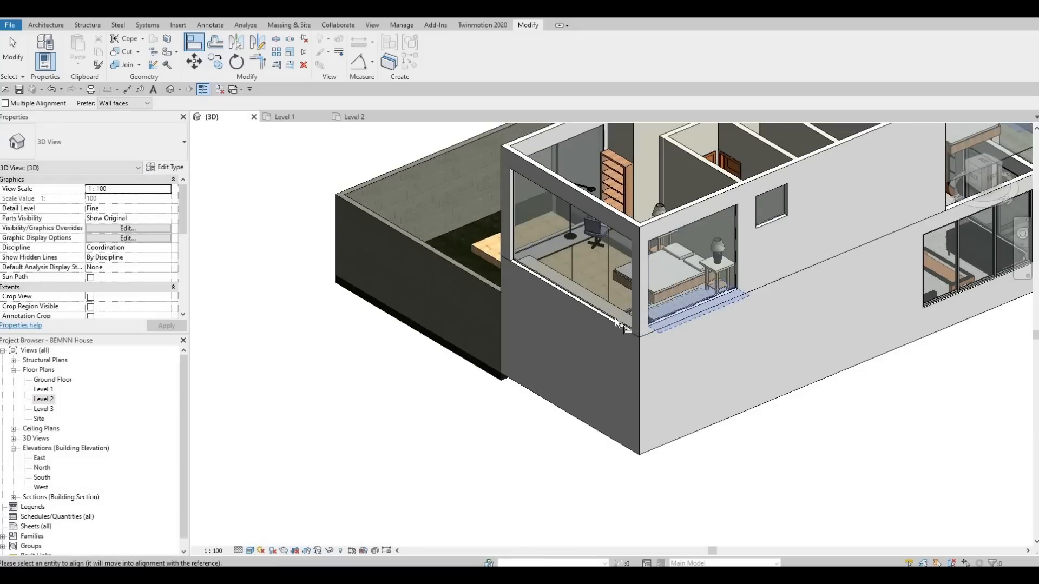
{"action": "left_click", "coordinate": [533, 365]}
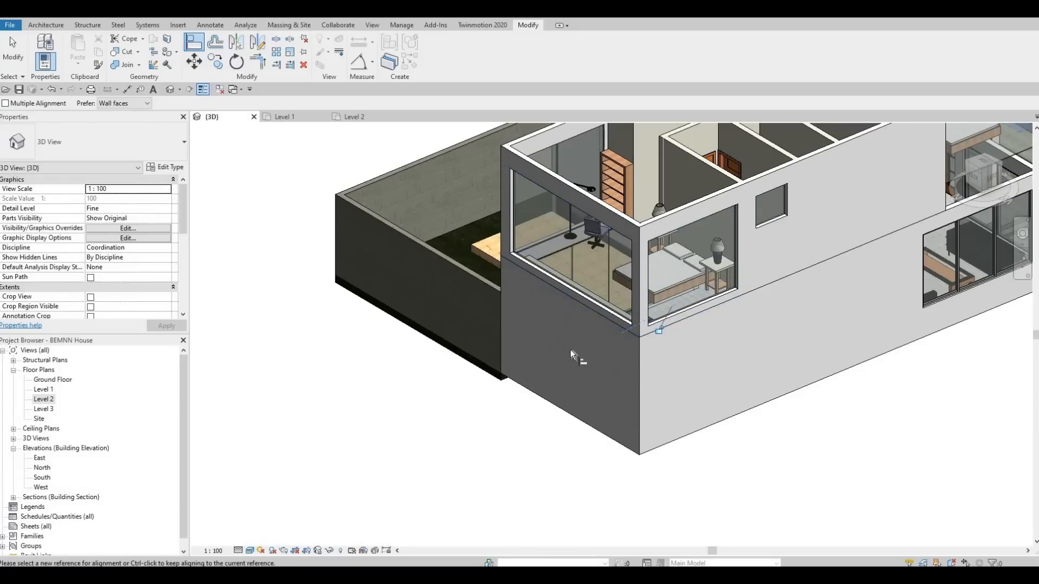
Step: Align the base of the northern bedroom's east curtain wall with that room's adjacent north curtain wall base
{"action": "middle_click_drag", "start_coordinate": [596, 339], "coordinate": [535, 358], "text": "shift"}
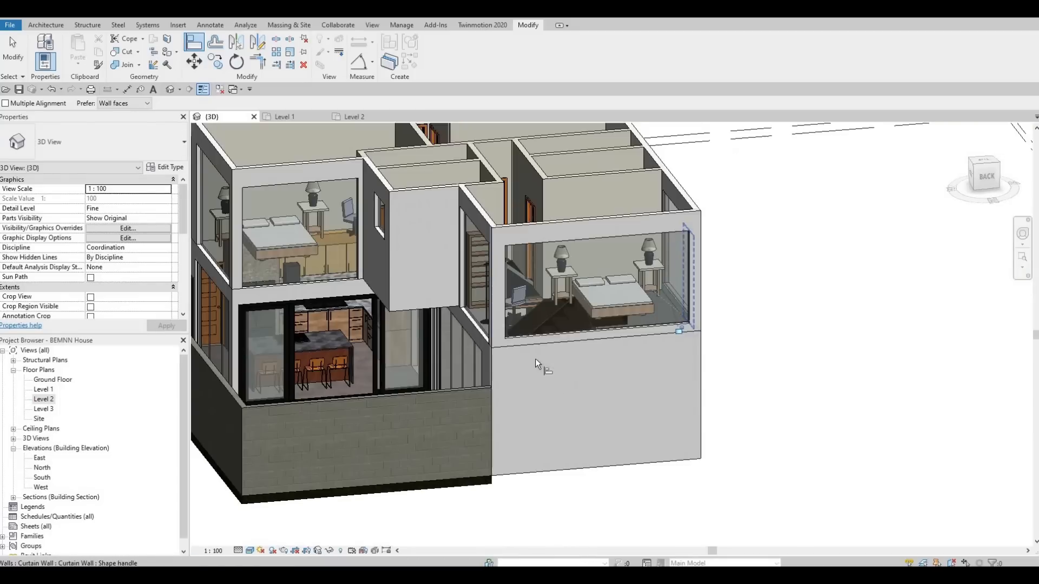
{"action": "scroll", "coordinate": [611, 389], "scroll_direction": "up", "scroll_amount": 1}
{"action": "middle_click_drag", "start_coordinate": [625, 384], "coordinate": [651, 339], "text": "shift"}
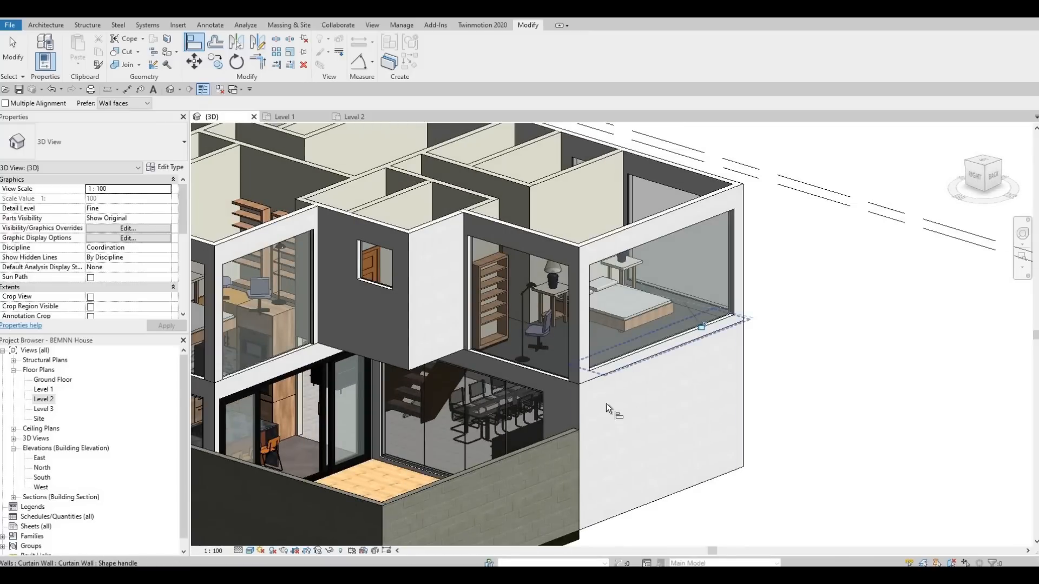
{"action": "middle_click_drag", "start_coordinate": [521, 367], "coordinate": [672, 310]}
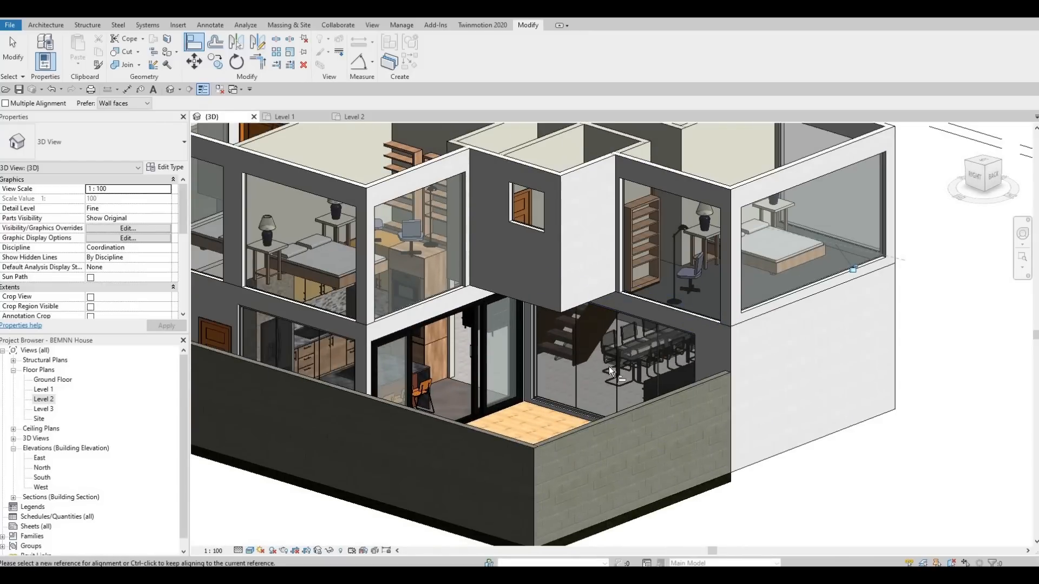
{"action": "middle_click_drag", "start_coordinate": [604, 422], "coordinate": [742, 265], "text": "shift"}
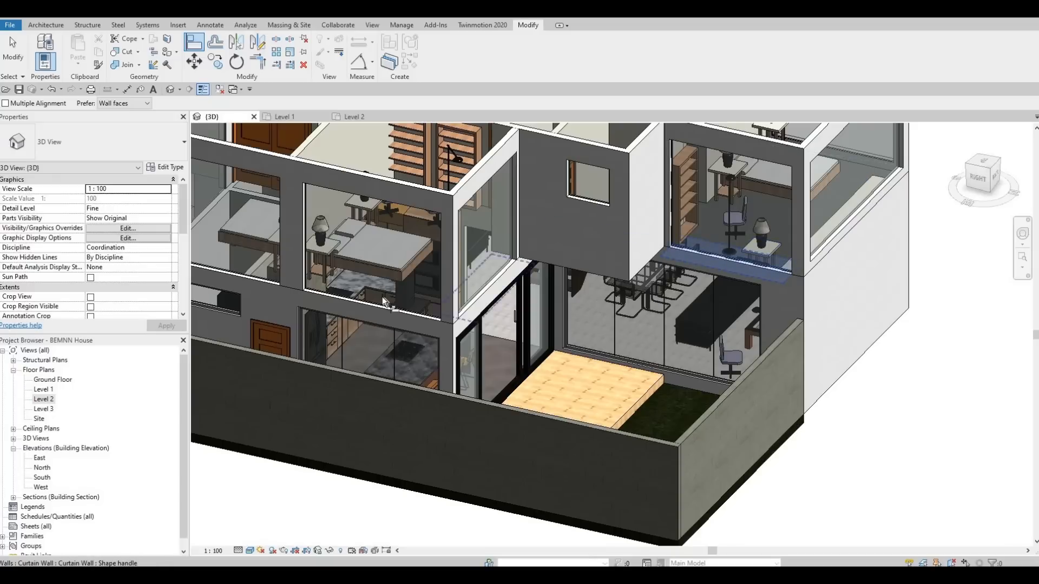
{"action": "key", "text": "Escape"}
{"action": "key", "text": "Escape"}
{"action": "key", "text": "Escape"}
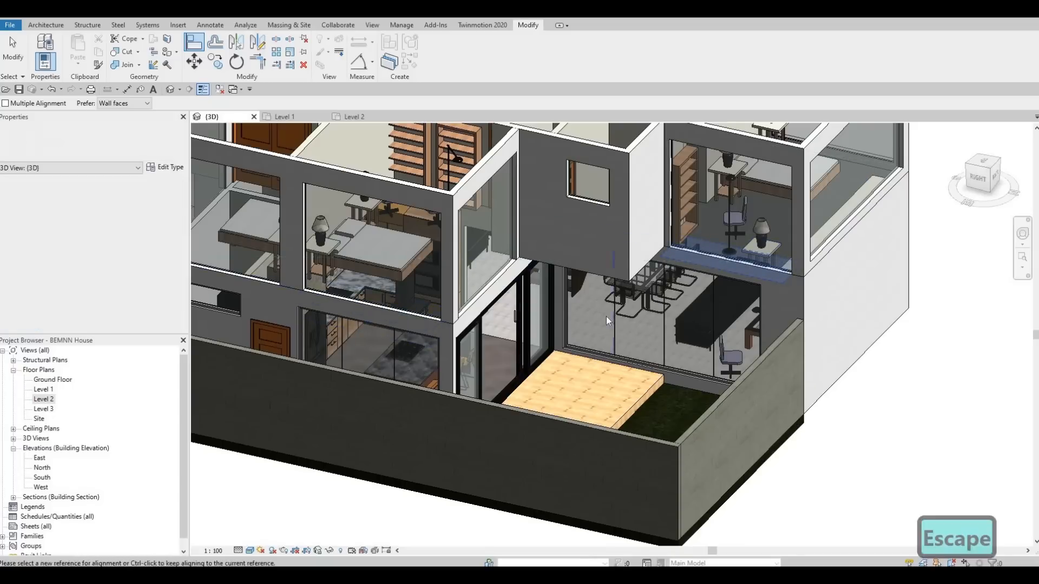
{"action": "key", "text": "l"}
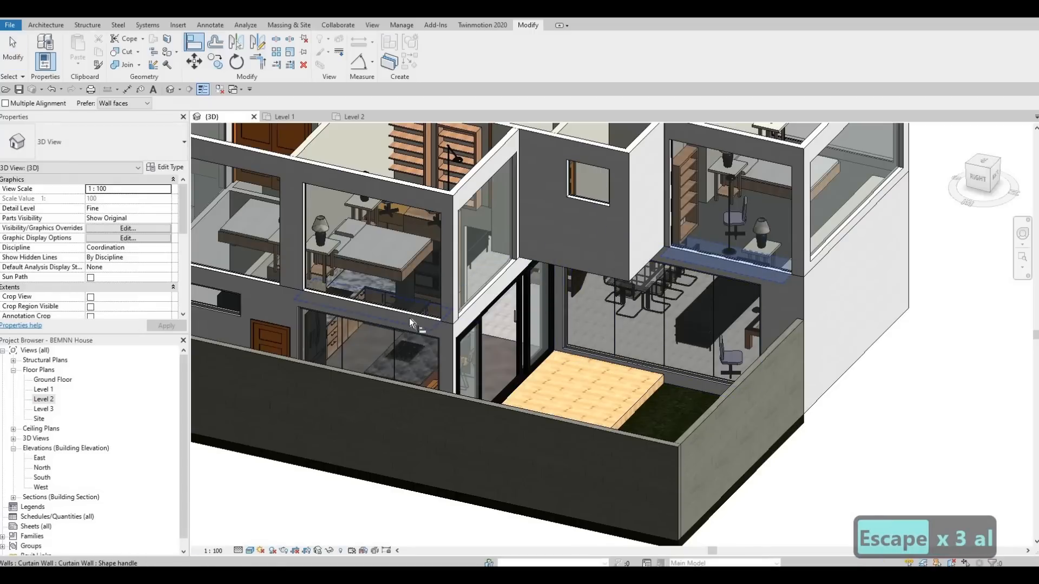
{"action": "key", "text": "Escape"}
{"action": "key", "text": "Escape"}
{"action": "key", "text": "Escape"}
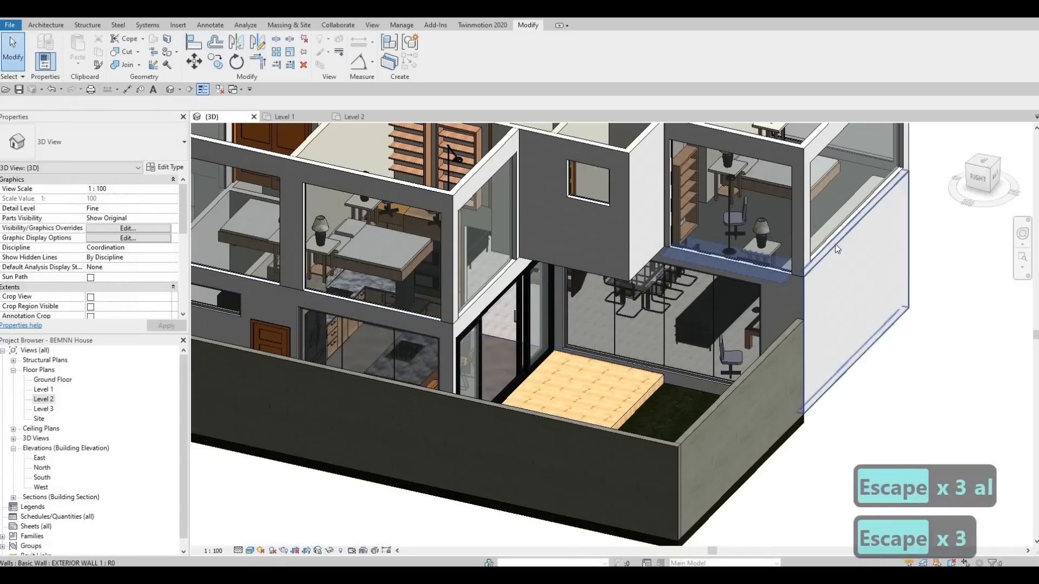
Step: Align the bases of the east-side bedrooms' curtain walls, including the southeast bedroom's, with the northern bedroom's curtain wall base
{"action": "key", "text": "a"}
{"action": "key", "text": "l"}
{"action": "left_click", "coordinate": [862, 227]}
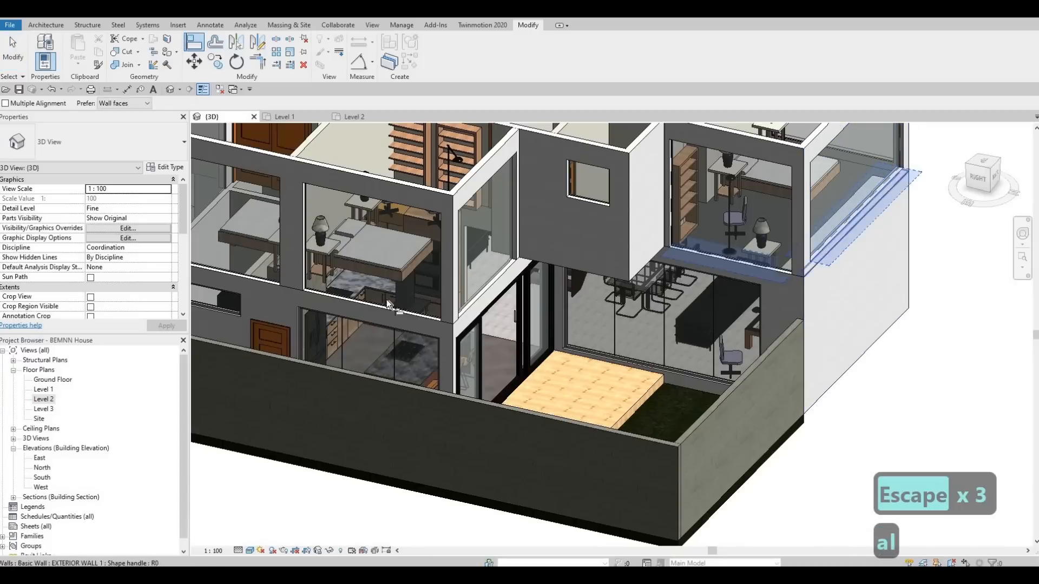
{"action": "middle_click_drag", "start_coordinate": [526, 410], "coordinate": [752, 350], "text": "shift"}
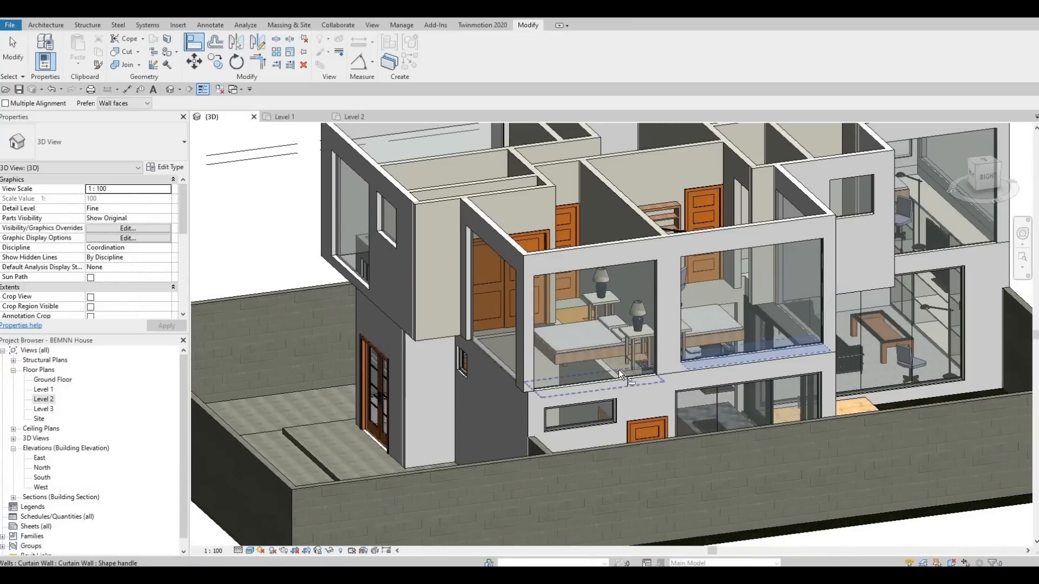
{"action": "left_click", "coordinate": [618, 370]}
{"action": "key", "text": "Escape"}
{"action": "key", "text": "Escape"}
Step: Check the aligned curtain wall bases on the south and east sides of the house in 3D
{"action": "middle_click_drag", "start_coordinate": [497, 336], "coordinate": [711, 378]}
{"action": "scroll", "coordinate": [496, 332], "scroll_direction": "down", "scroll_amount": 2}
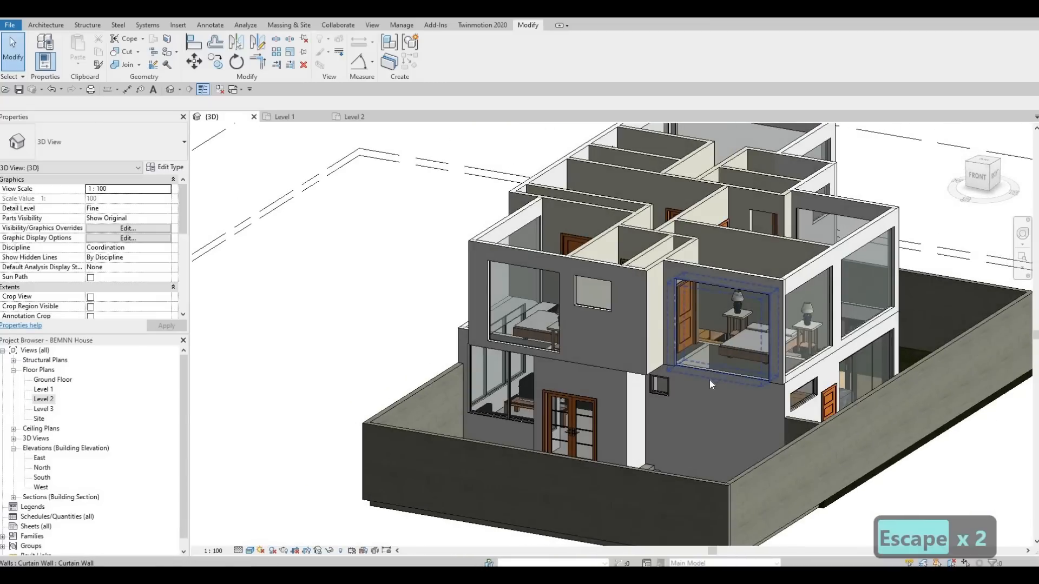
{"action": "middle_click_drag", "start_coordinate": [697, 355], "coordinate": [695, 381], "text": "shift"}
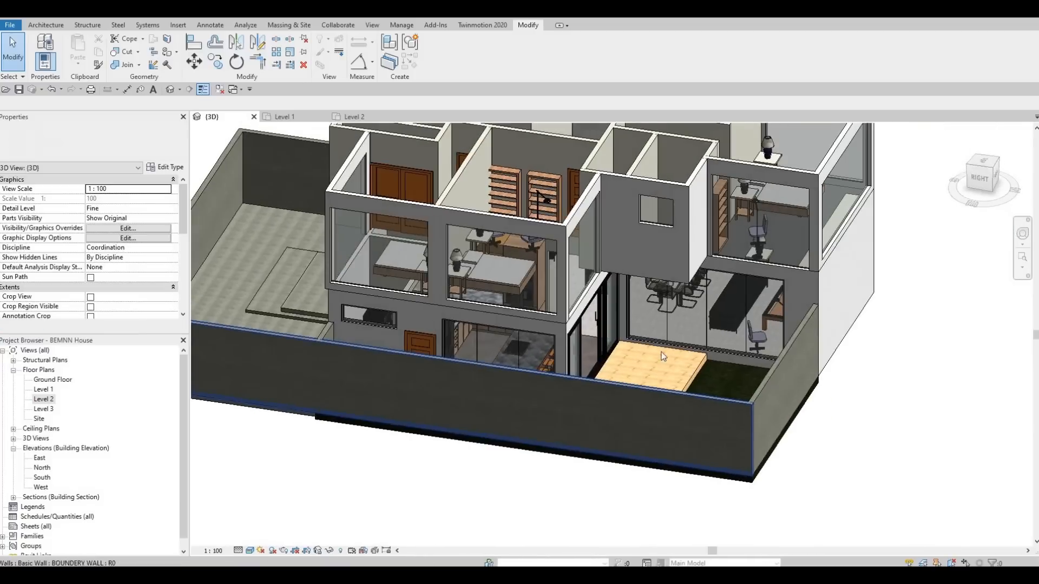
{"action": "scroll", "coordinate": [663, 356], "scroll_direction": "up", "scroll_amount": 5}
{"action": "scroll", "coordinate": [643, 388], "scroll_direction": "down", "scroll_amount": 3}
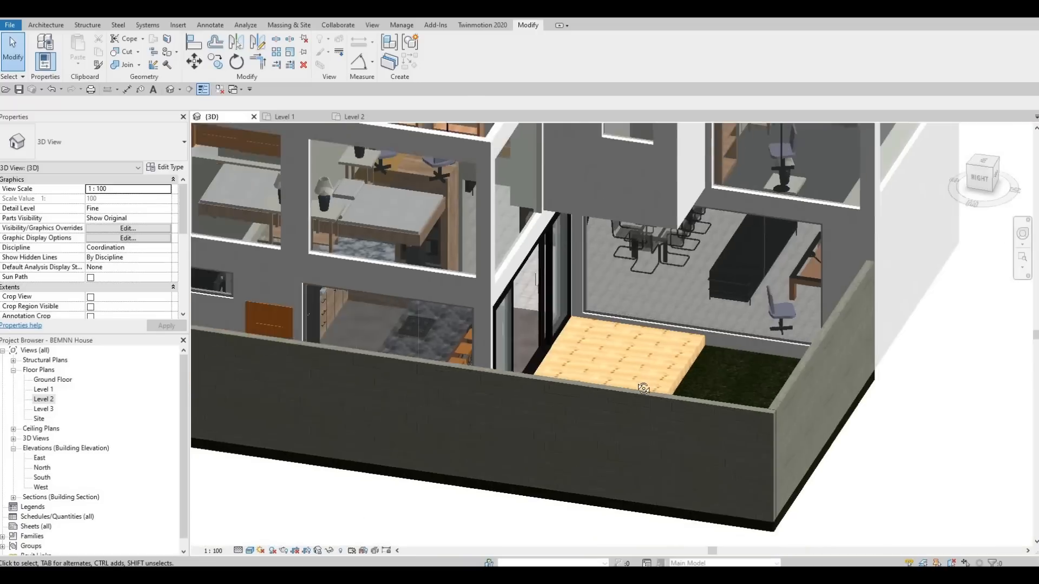
{"action": "scroll", "coordinate": [643, 389], "scroll_direction": "down", "scroll_amount": 2}
Step: Delete the two inner vertical mullions from the lower storey's three-panel curtain wall on the west side
{"action": "middle_click_drag", "start_coordinate": [583, 381], "coordinate": [856, 302], "text": "shift"}
{"action": "scroll", "coordinate": [738, 373], "scroll_direction": "up", "scroll_amount": 3}
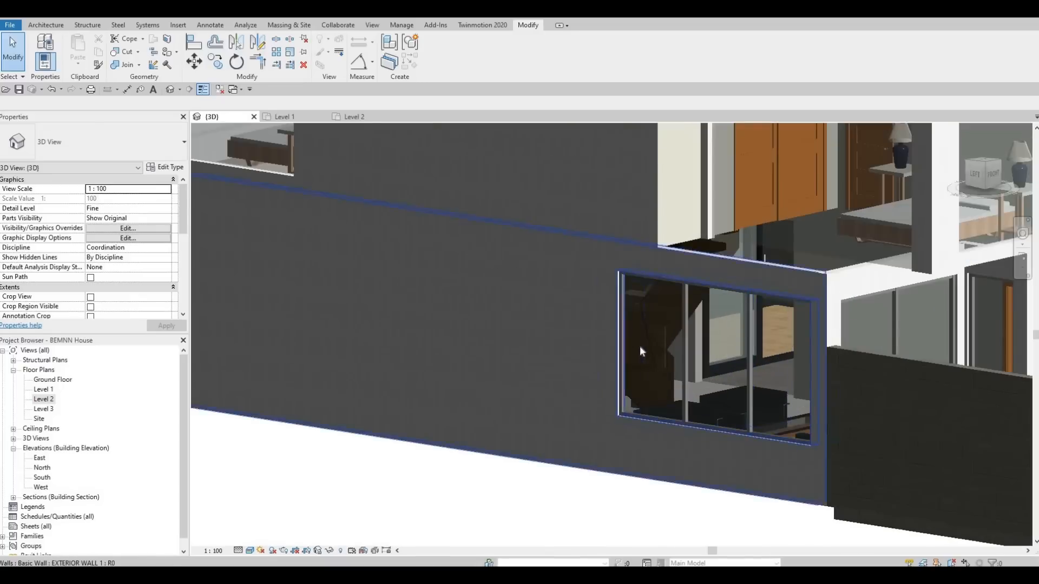
{"action": "scroll", "coordinate": [640, 347], "scroll_direction": "up", "scroll_amount": 2}
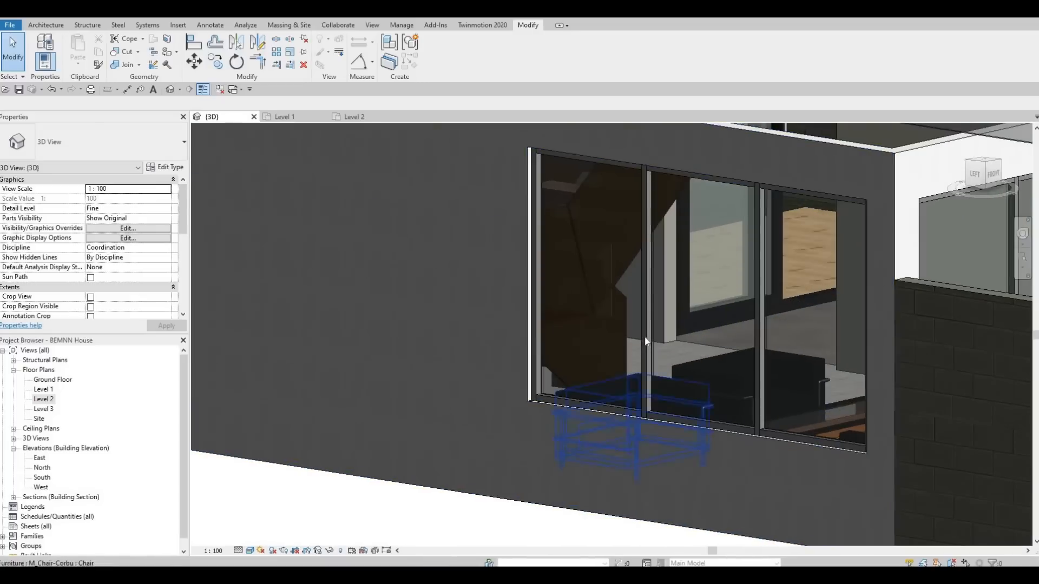
{"action": "key", "text": "Tab"}
{"action": "left_click", "coordinate": [651, 290]}
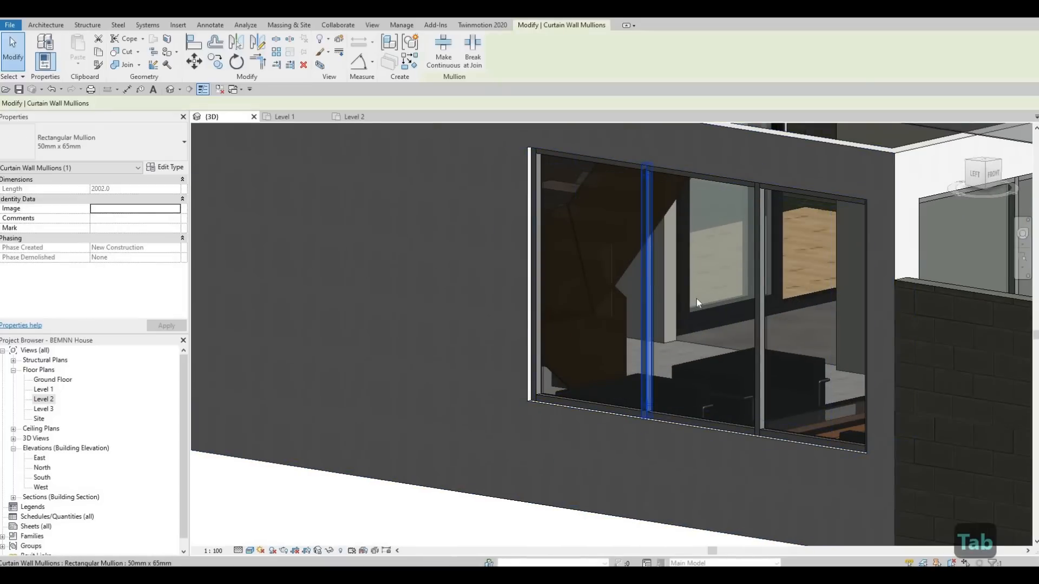
{"action": "key", "text": "Delete"}
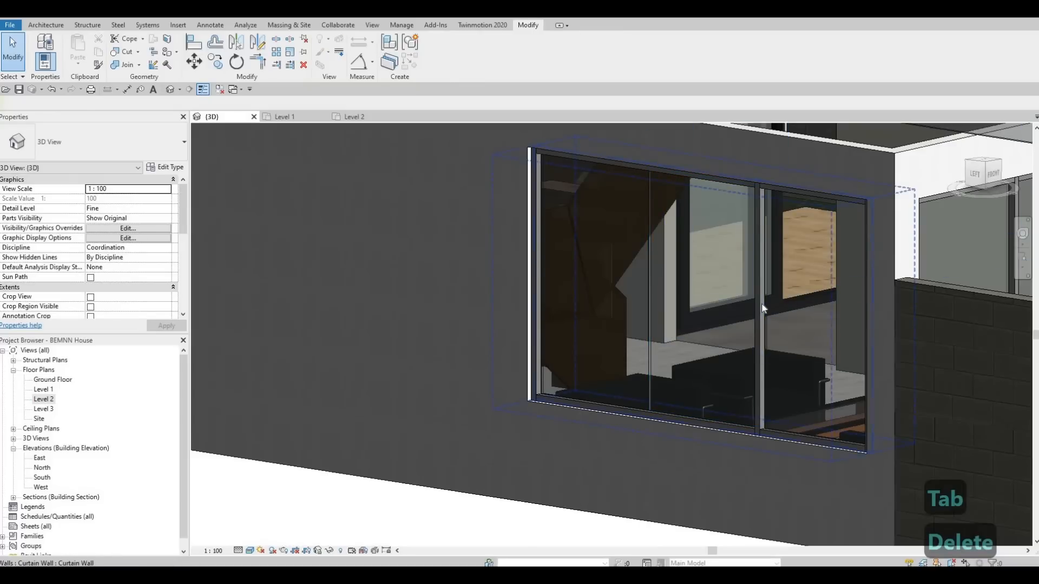
{"action": "key", "text": "Tab"}
{"action": "left_click", "coordinate": [757, 303]}
{"action": "key", "text": "Delete"}
Step: Delete the middle vertical mullion from the lower storey's south curtain wall beside the entrance
{"action": "middle_click_drag", "start_coordinate": [806, 390], "coordinate": [499, 317], "text": "shift"}
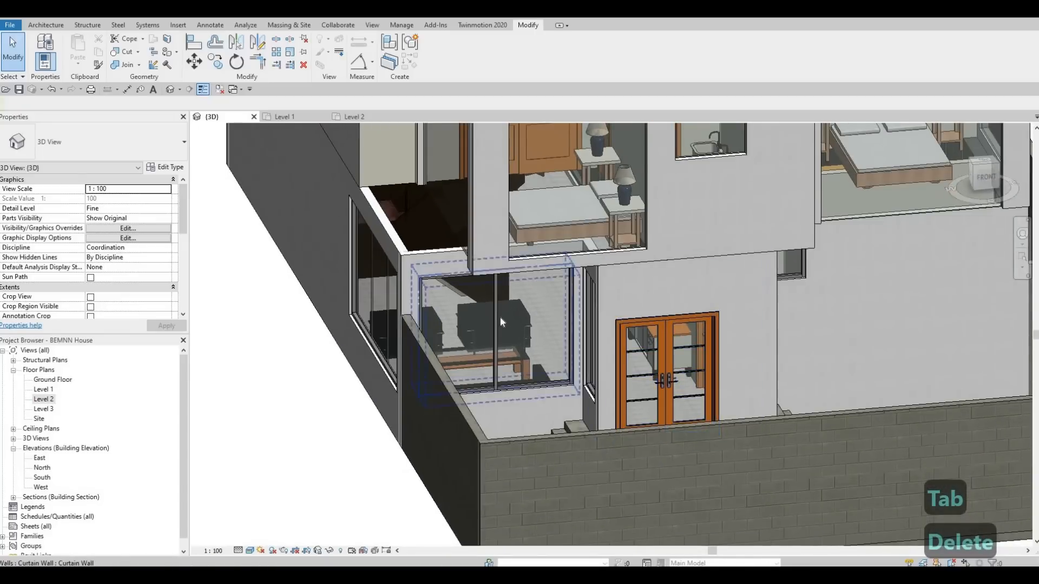
{"action": "left_click", "coordinate": [497, 315]}
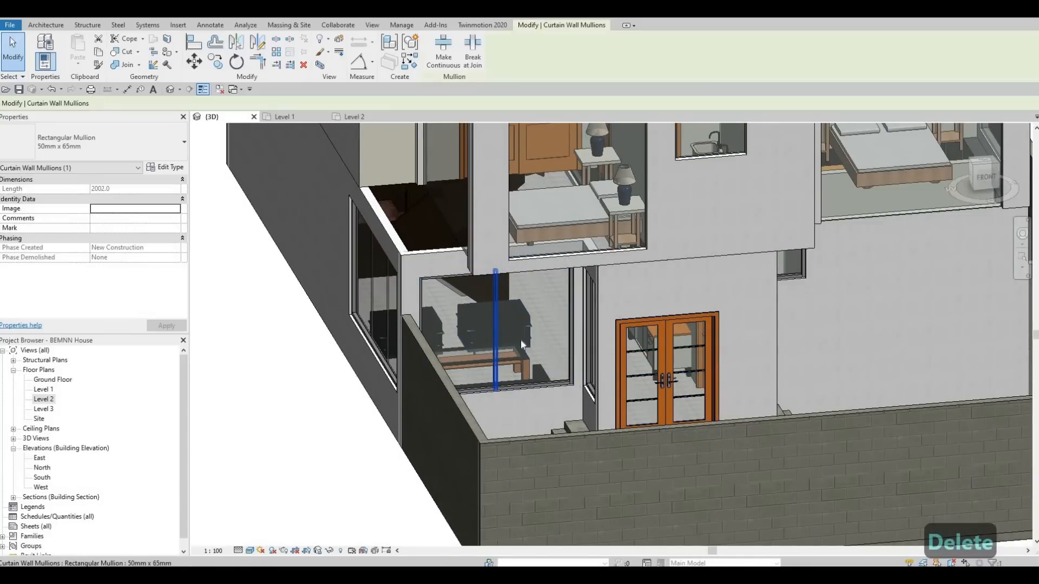
{"action": "key", "text": "Delete"}
Step: Examine the upper storey's curtain walls from the east, north and south sides of the 3D model
{"action": "middle_click_drag", "start_coordinate": [629, 369], "coordinate": [482, 205], "text": "shift"}
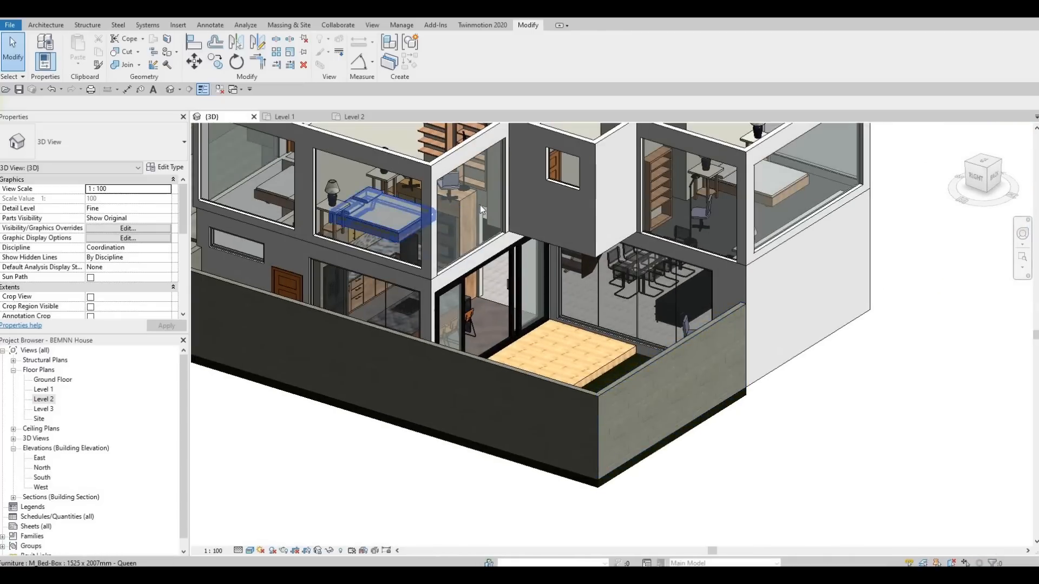
{"action": "middle_click_drag", "start_coordinate": [479, 206], "coordinate": [526, 344], "text": "shift"}
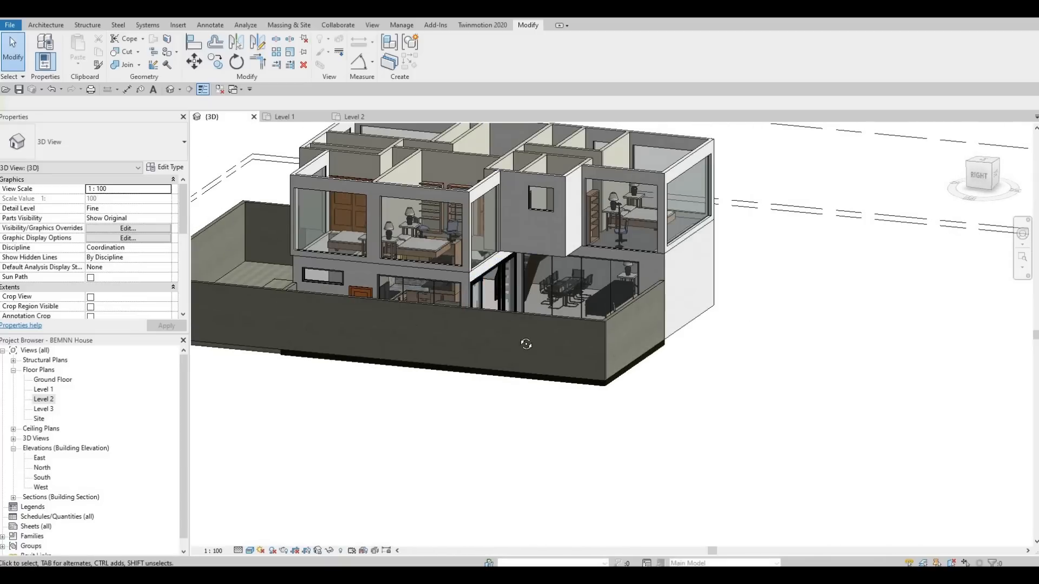
{"action": "middle_click_drag", "start_coordinate": [592, 363], "coordinate": [597, 390], "text": "shift"}
{"action": "middle_click_drag", "start_coordinate": [722, 396], "coordinate": [641, 324], "text": "shift"}
{"action": "middle_click_drag", "start_coordinate": [522, 311], "coordinate": [480, 275], "text": "shift"}
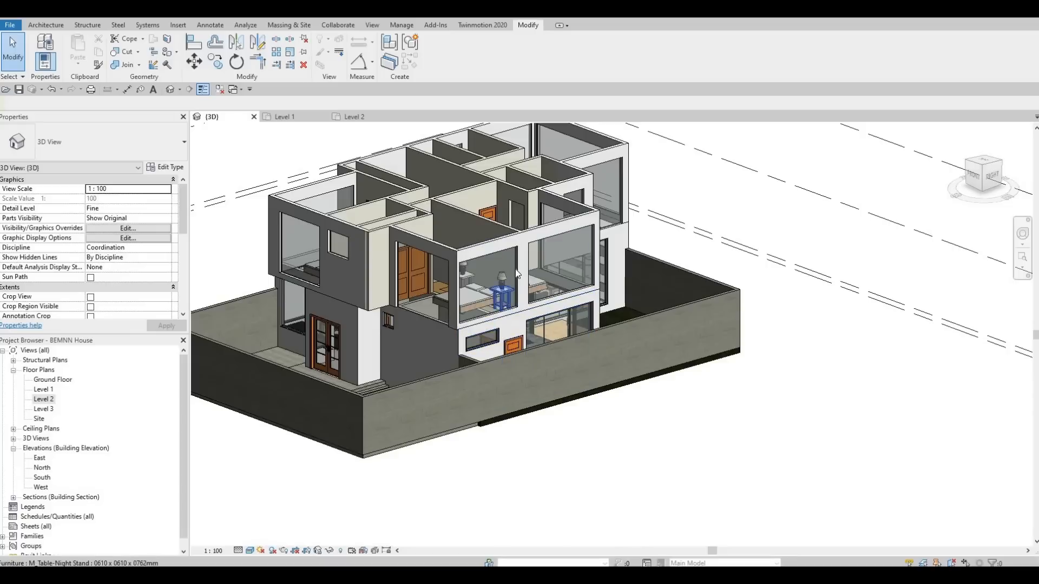
{"action": "scroll", "coordinate": [490, 280], "scroll_direction": "up", "scroll_amount": 3}
{"action": "middle_click_drag", "start_coordinate": [474, 299], "coordinate": [539, 273]}
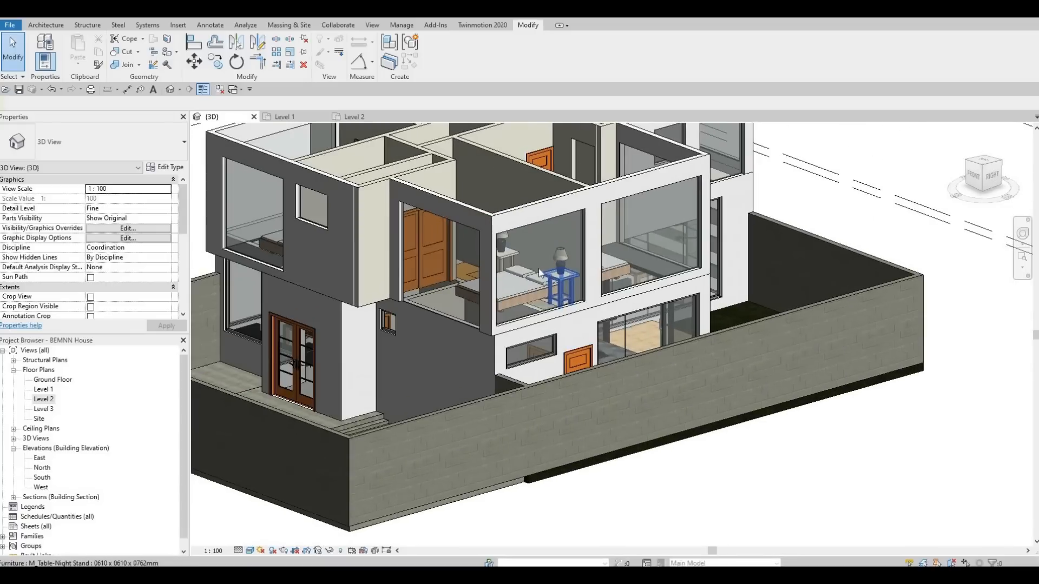
Step: Start a floor boundary on the Level 2 floor plan and duplicate the FLOOR 4 type as FLOOR 5
{"action": "double_click", "coordinate": [51, 403]}
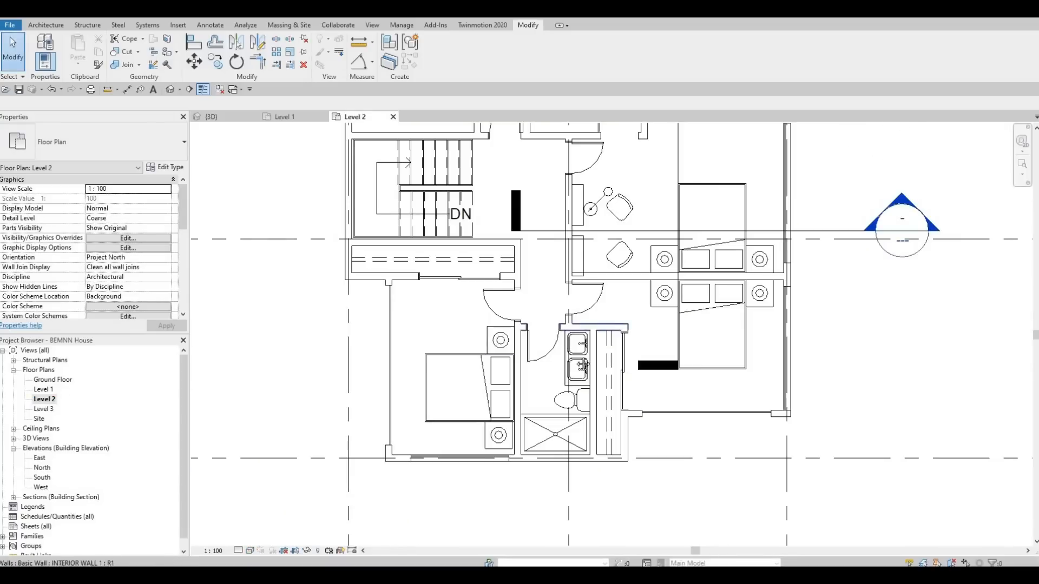
{"action": "scroll", "coordinate": [515, 314], "scroll_direction": "down", "scroll_amount": 2}
{"action": "scroll", "coordinate": [516, 314], "scroll_direction": "up", "scroll_amount": 3}
{"action": "middle_click_drag", "start_coordinate": [515, 314], "coordinate": [514, 339]}
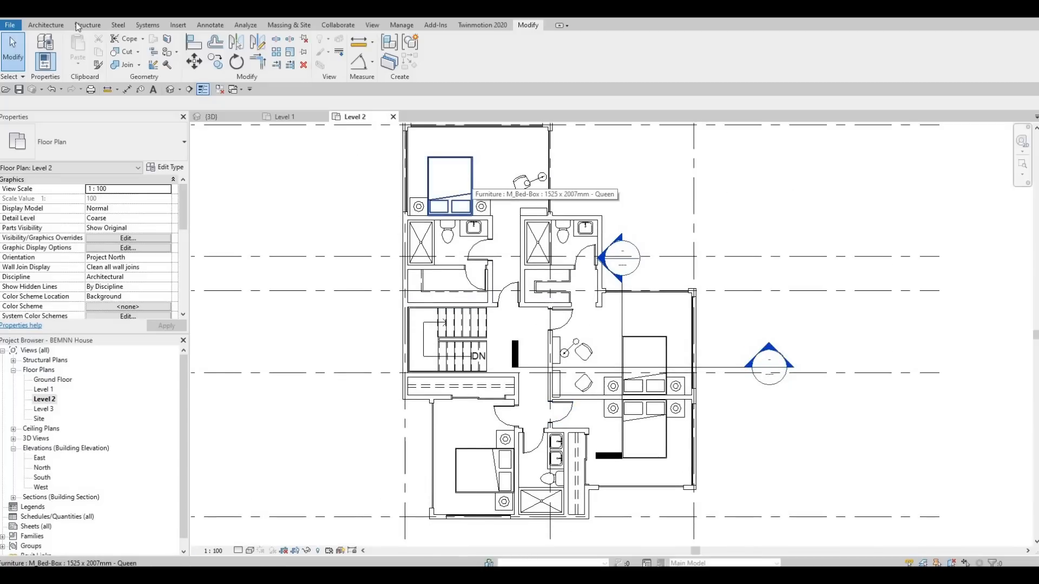
{"action": "left_click", "coordinate": [52, 26]}
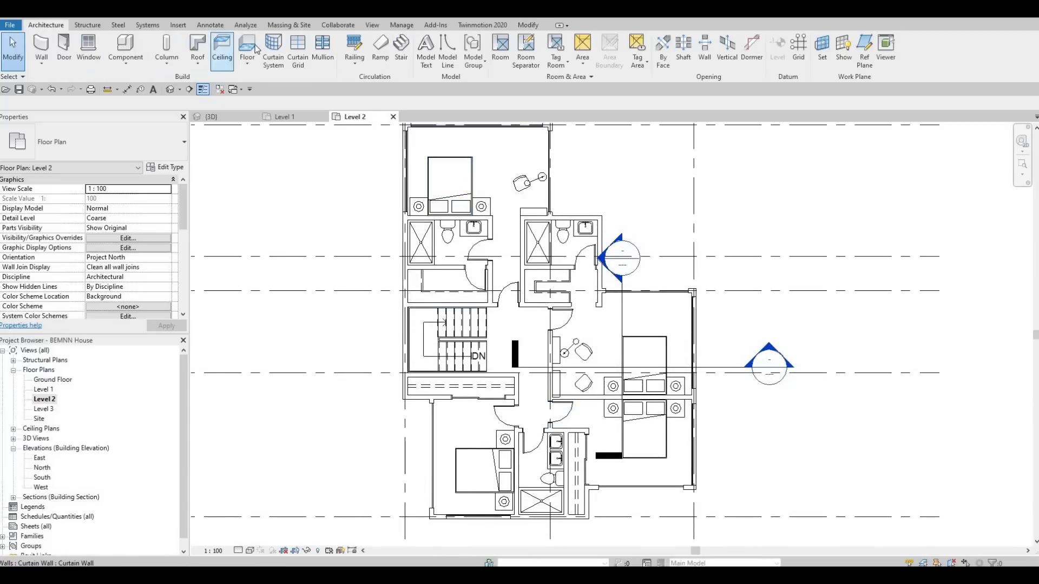
{"action": "left_click", "coordinate": [254, 48]}
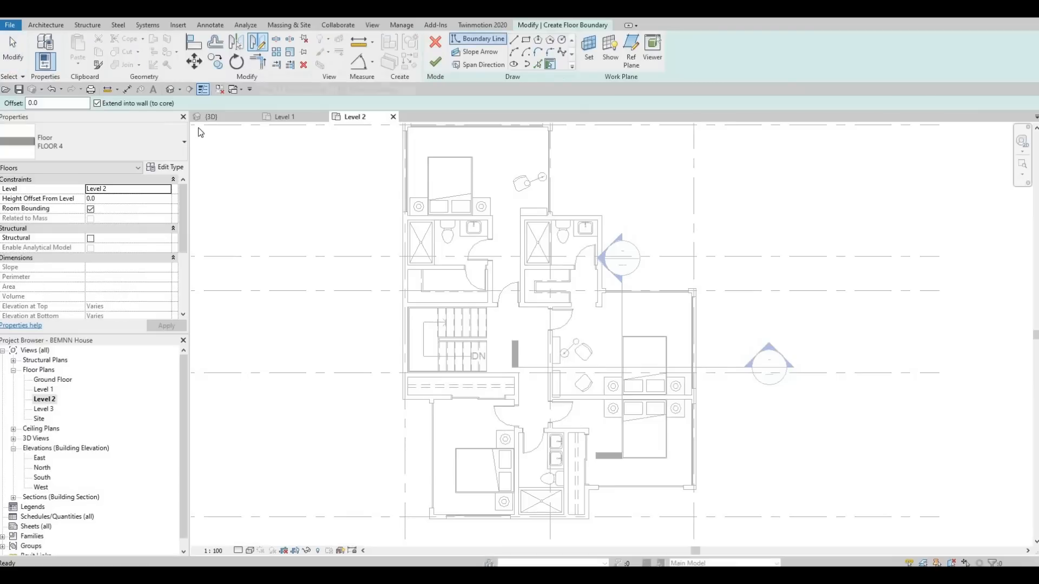
{"action": "left_click", "coordinate": [162, 167]}
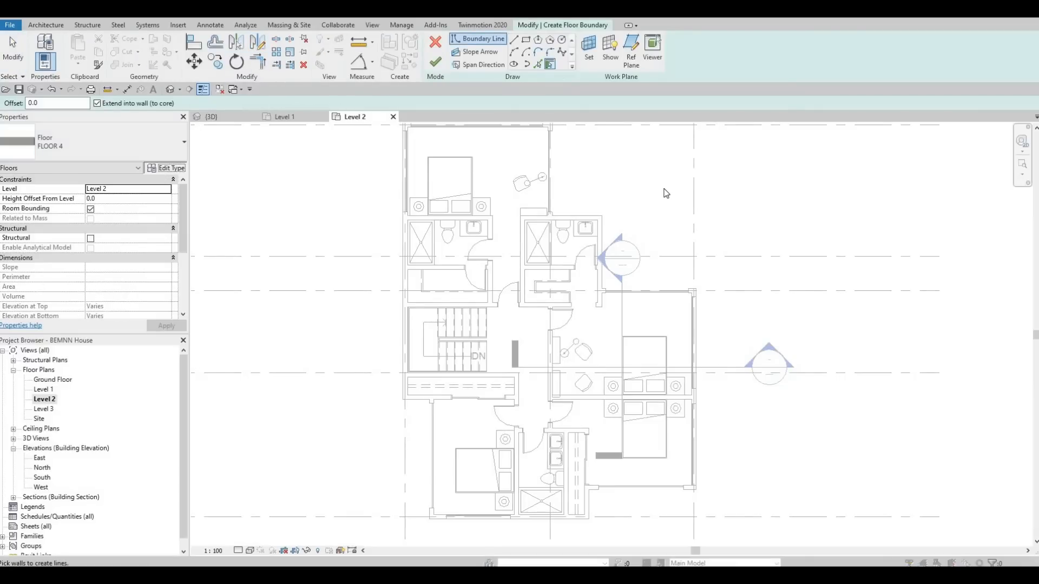
{"action": "left_click", "coordinate": [772, 139]}
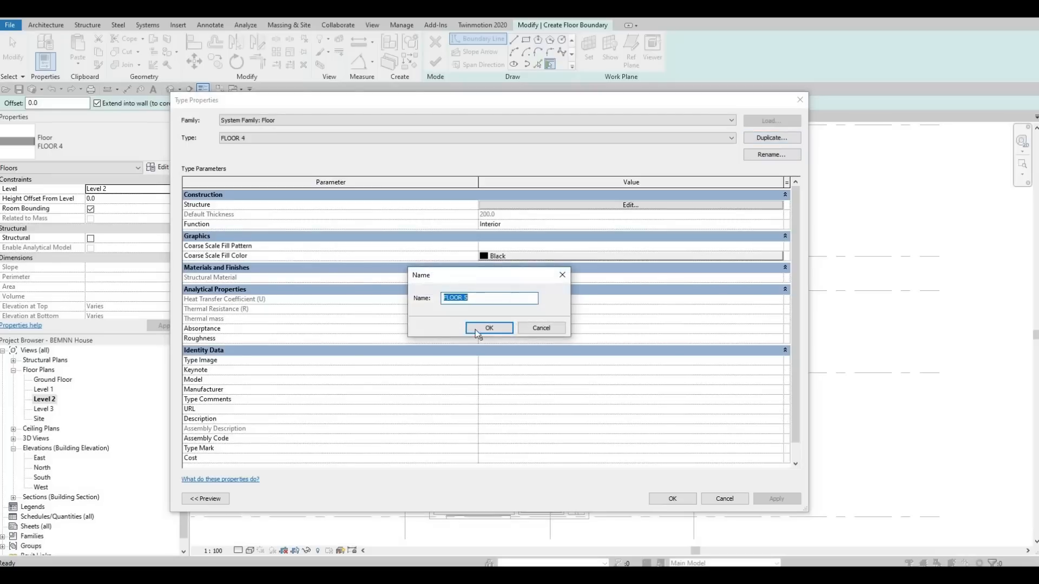
{"action": "left_click", "coordinate": [492, 325]}
Step: Open the material choice for FLOOR 5's structure layer and browse the Wood category of the AEC Materials library
{"action": "left_click", "coordinate": [618, 207]}
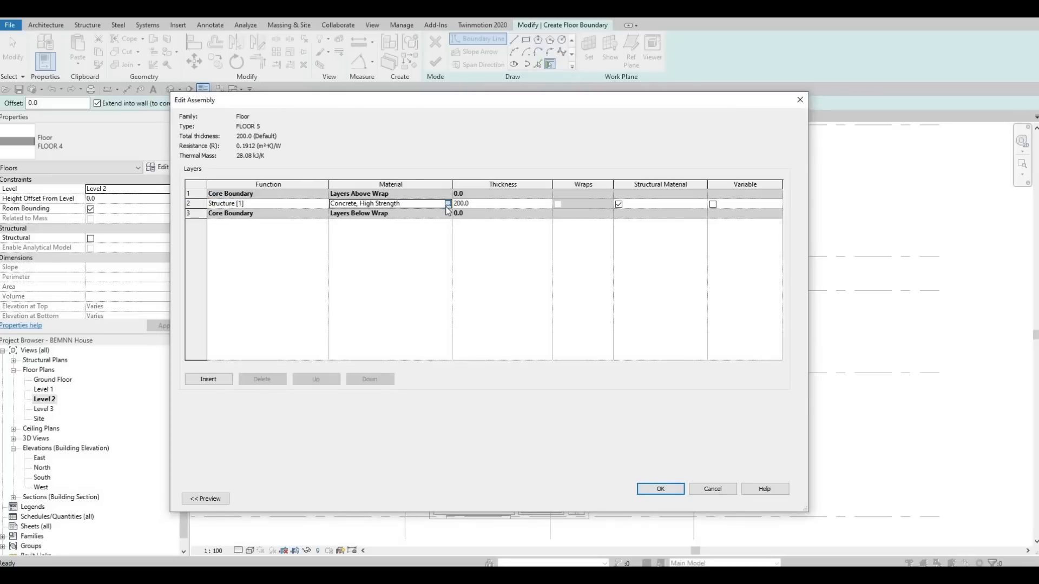
{"action": "left_click", "coordinate": [448, 204]}
{"action": "left_click", "coordinate": [202, 328]}
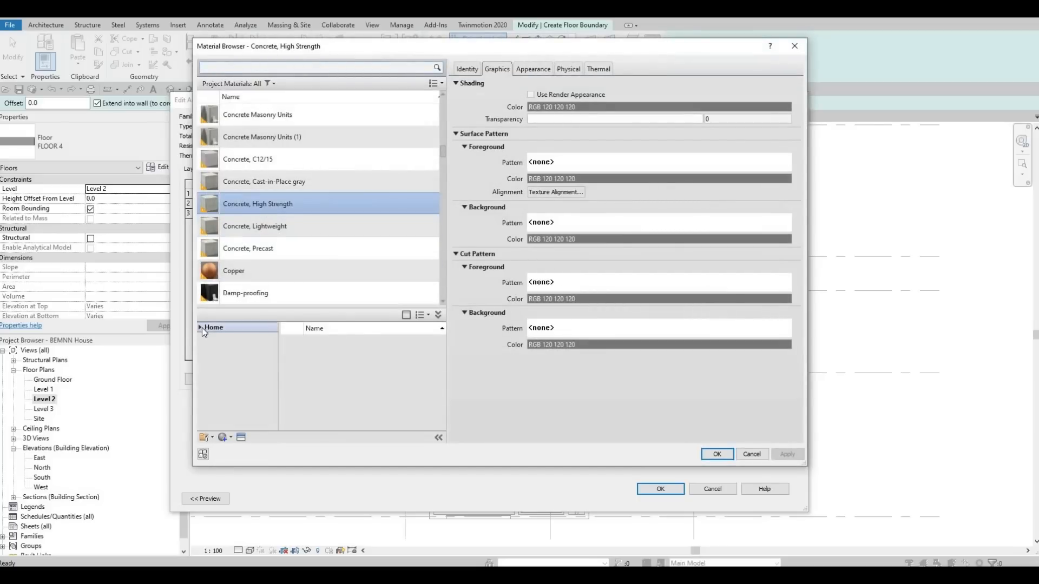
{"action": "left_click", "coordinate": [210, 349]}
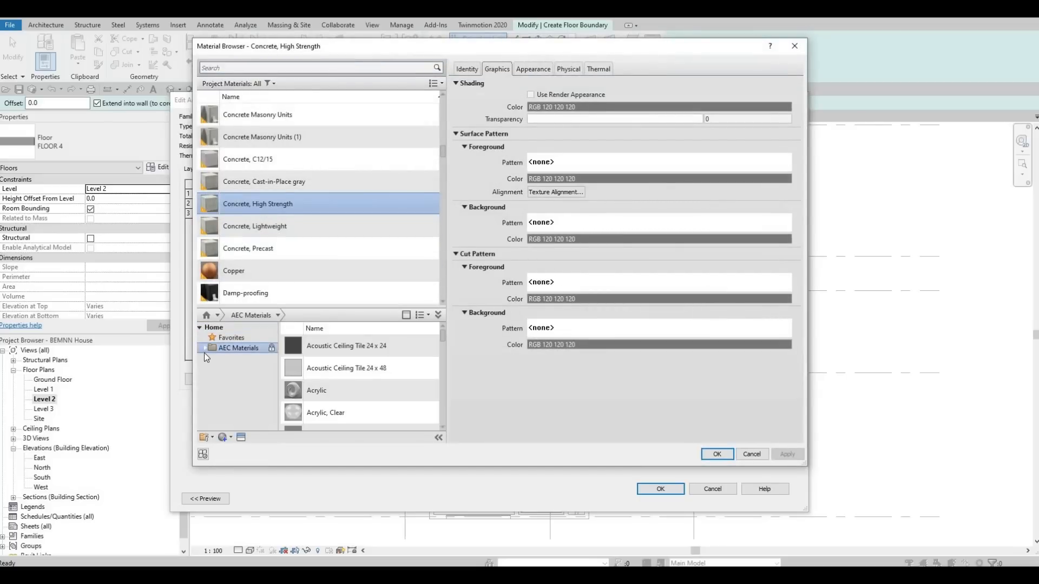
{"action": "left_click", "coordinate": [204, 349]}
{"action": "scroll", "coordinate": [218, 416], "scroll_direction": "down", "scroll_amount": 4}
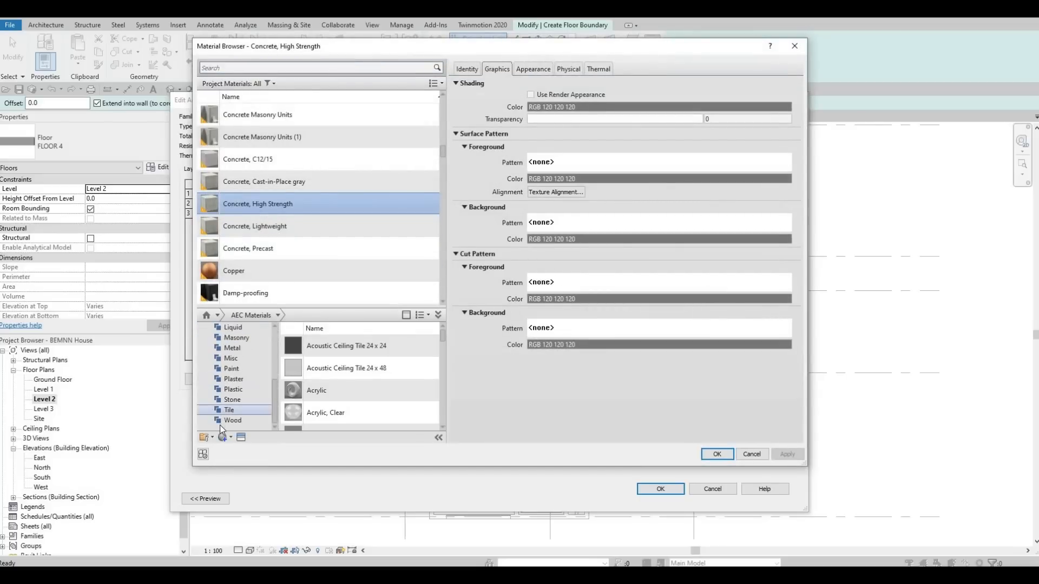
{"action": "left_click", "coordinate": [224, 420]}
{"action": "scroll", "coordinate": [350, 392], "scroll_direction": "down", "scroll_amount": 3}
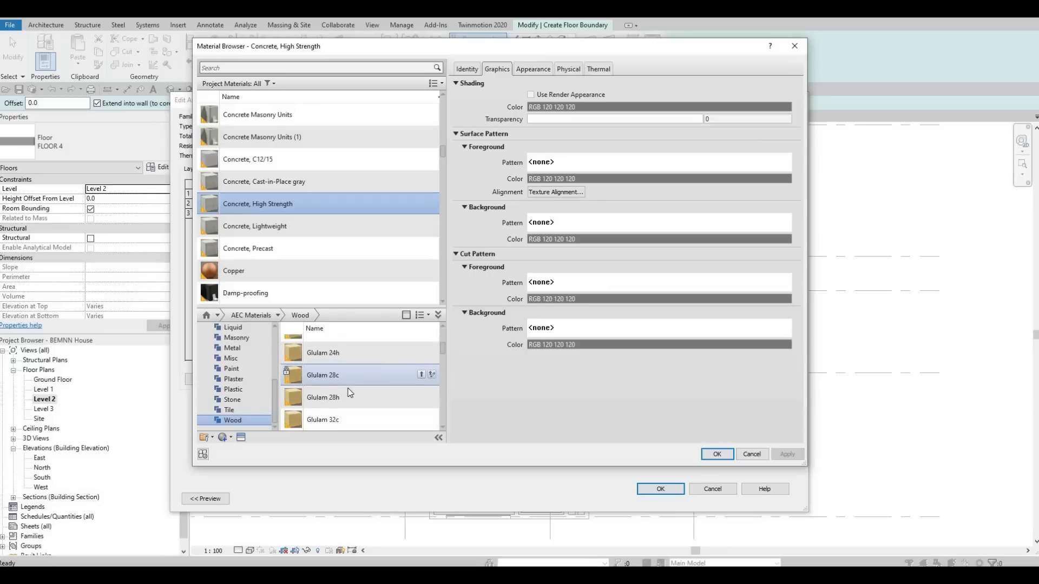
{"action": "scroll", "coordinate": [350, 391], "scroll_direction": "down", "scroll_amount": 3}
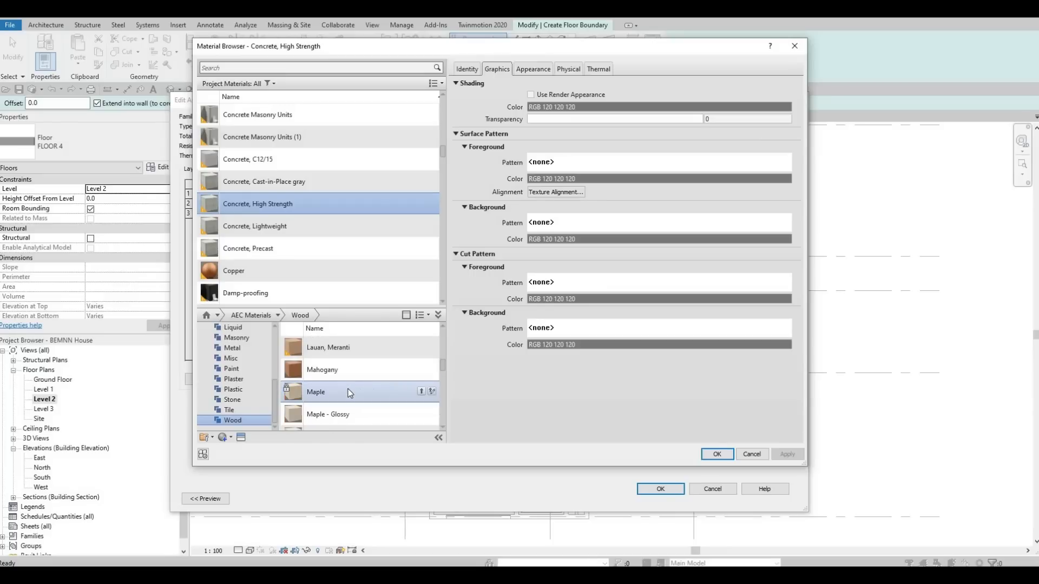
{"action": "scroll", "coordinate": [352, 390], "scroll_direction": "down", "scroll_amount": 2}
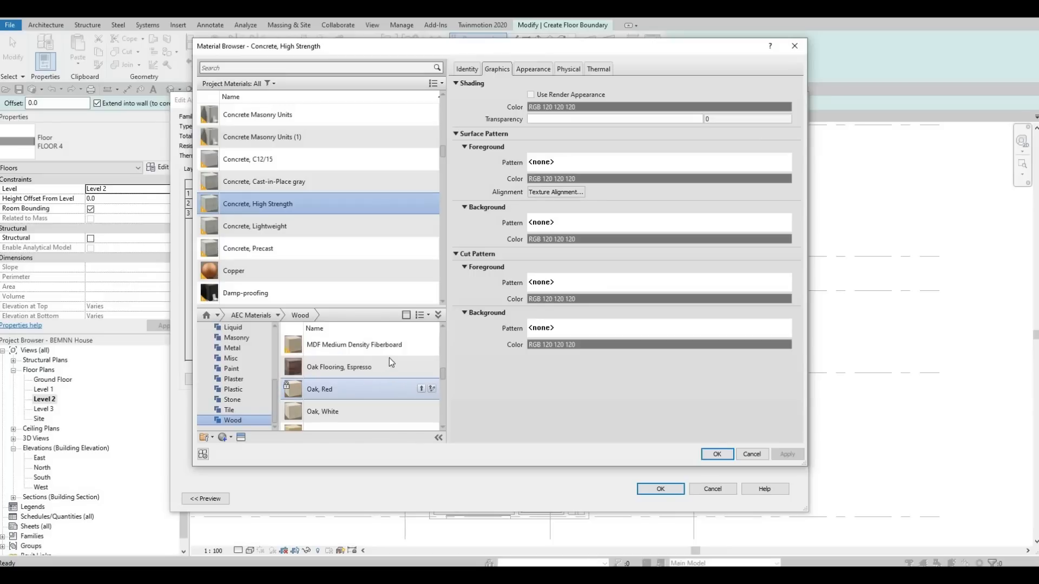
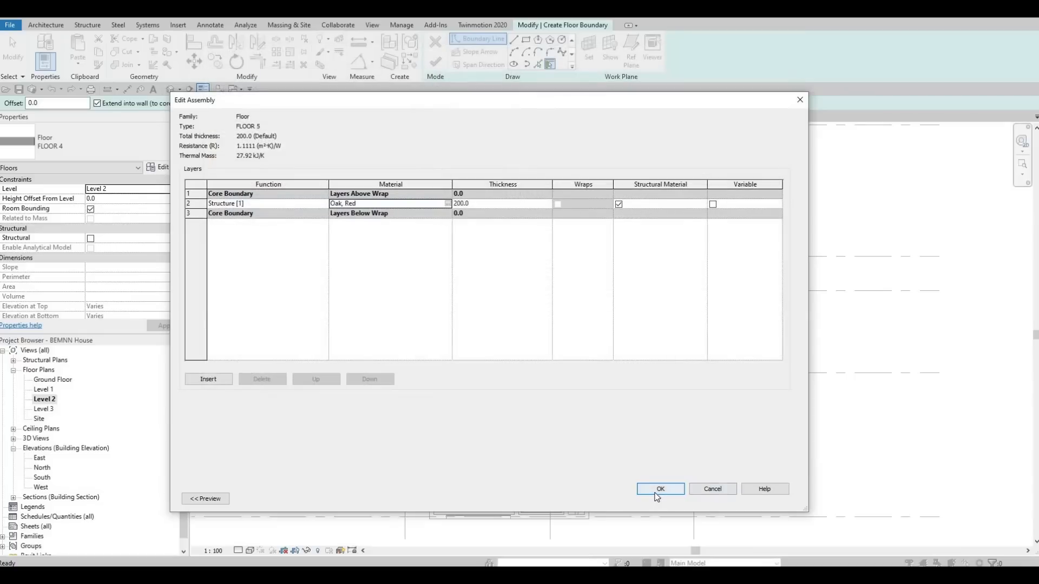
Step: Accept Oak, Red as the structure layer material and apply the FLOOR 5 type settings
{"action": "left_click", "coordinate": [660, 489]}
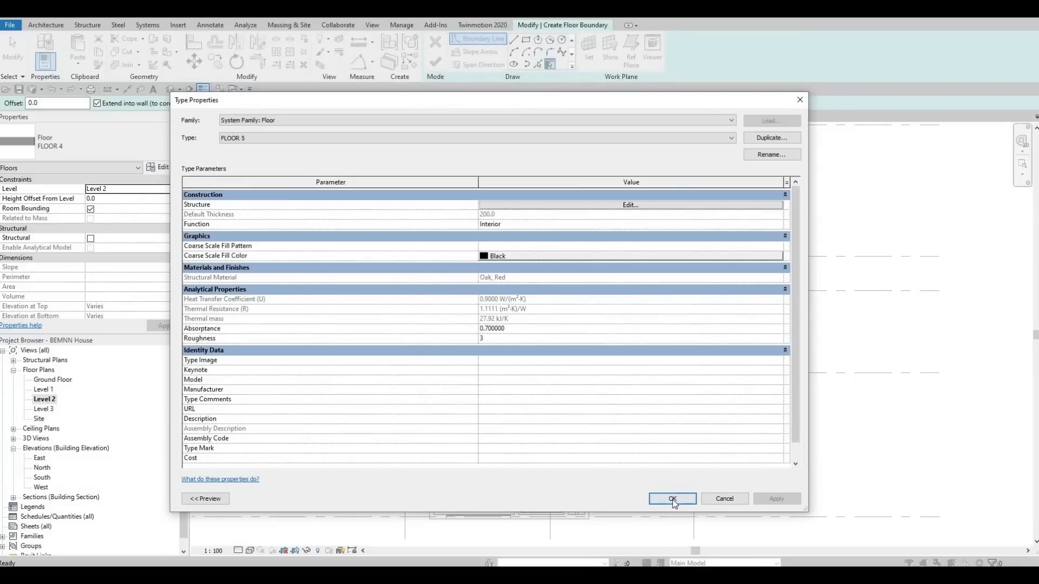
{"action": "key", "text": "Return"}
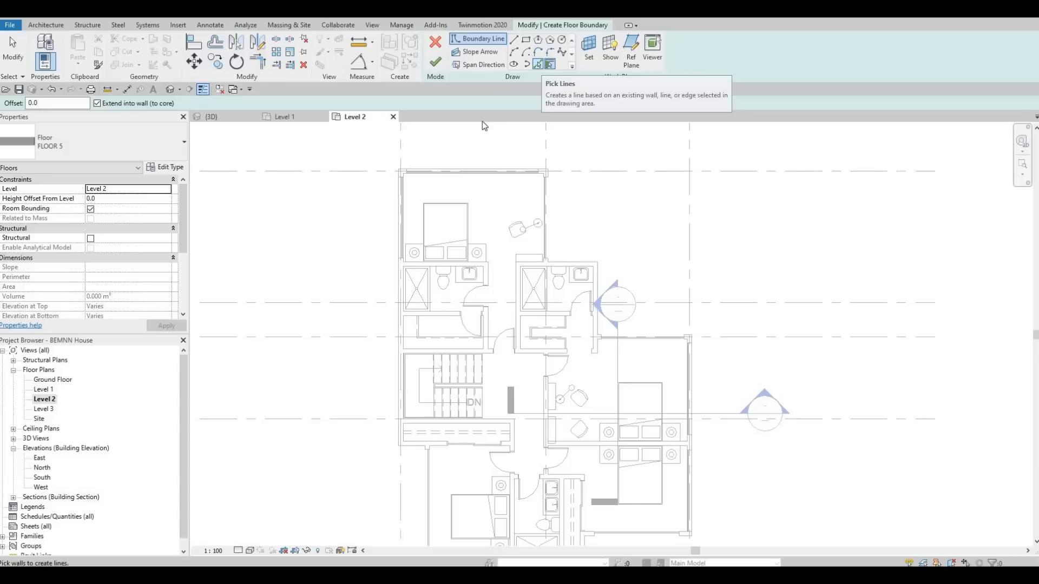
Step: Pick floor boundary lines along the inner faces of the north bedroom's west and north walls
{"action": "scroll", "coordinate": [353, 209], "scroll_direction": "up", "scroll_amount": 2}
{"action": "scroll", "coordinate": [402, 191], "scroll_direction": "up", "scroll_amount": 4}
{"action": "scroll", "coordinate": [401, 190], "scroll_direction": "up", "scroll_amount": 3}
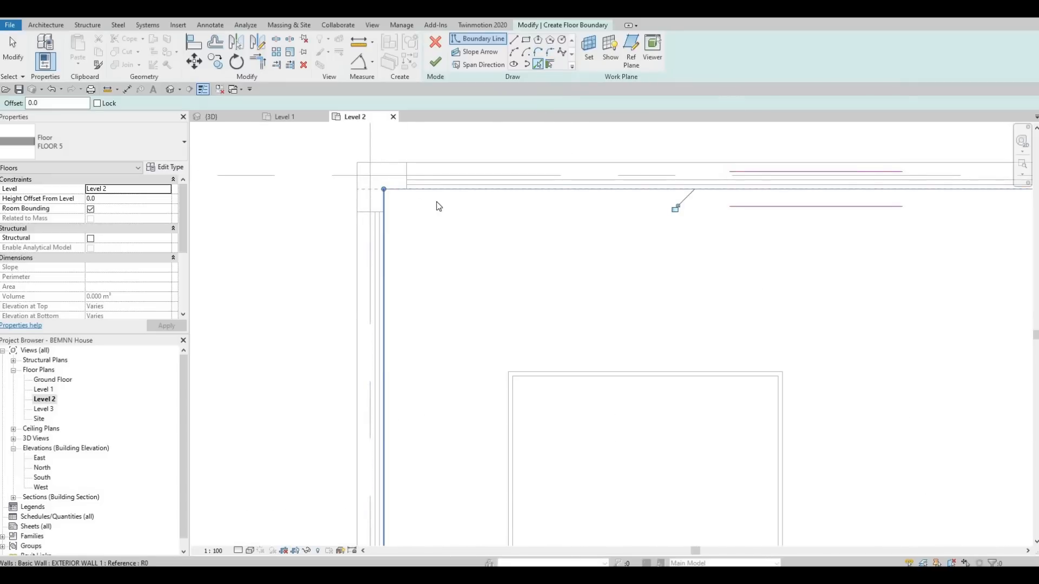
{"action": "scroll", "coordinate": [516, 232], "scroll_direction": "down", "scroll_amount": 2}
{"action": "scroll", "coordinate": [656, 186], "scroll_direction": "down", "scroll_amount": 1}
{"action": "middle_click_drag", "start_coordinate": [675, 176], "coordinate": [478, 164]}
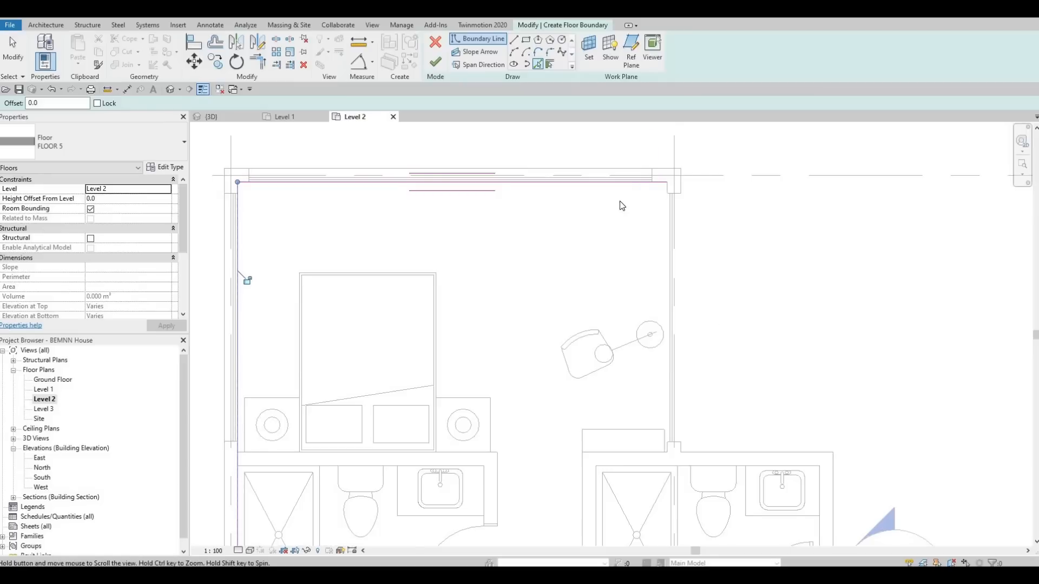
Step: Pick boundary lines along the south side of the closet below the stairs and the southwest bedroom's west wall
{"action": "scroll", "coordinate": [621, 204], "scroll_direction": "down", "scroll_amount": 1}
{"action": "middle_click_drag", "start_coordinate": [445, 459], "coordinate": [450, 341]}
{"action": "middle_click_drag", "start_coordinate": [491, 382], "coordinate": [535, 224]}
{"action": "scroll", "coordinate": [535, 224], "scroll_direction": "down", "scroll_amount": 1}
{"action": "scroll", "coordinate": [429, 430], "scroll_direction": "down", "scroll_amount": 1}
{"action": "middle_click_drag", "start_coordinate": [429, 430], "coordinate": [435, 243]}
{"action": "scroll", "coordinate": [435, 242], "scroll_direction": "down", "scroll_amount": 2}
{"action": "scroll", "coordinate": [408, 345], "scroll_direction": "up", "scroll_amount": 3}
{"action": "middle_click_drag", "start_coordinate": [408, 344], "coordinate": [409, 356]}
{"action": "scroll", "coordinate": [410, 361], "scroll_direction": "up", "scroll_amount": 2}
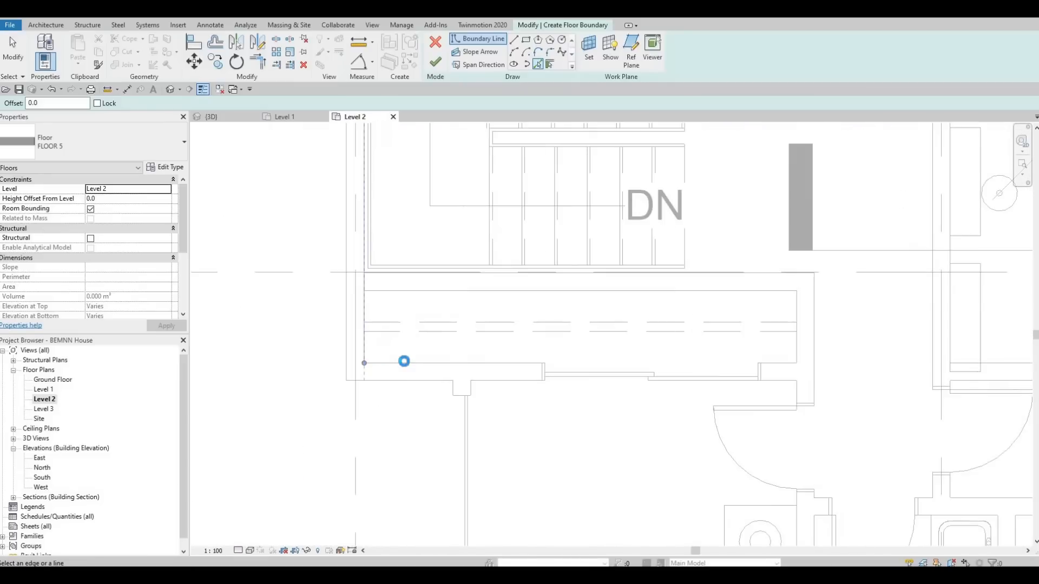
{"action": "left_click", "coordinate": [476, 394]}
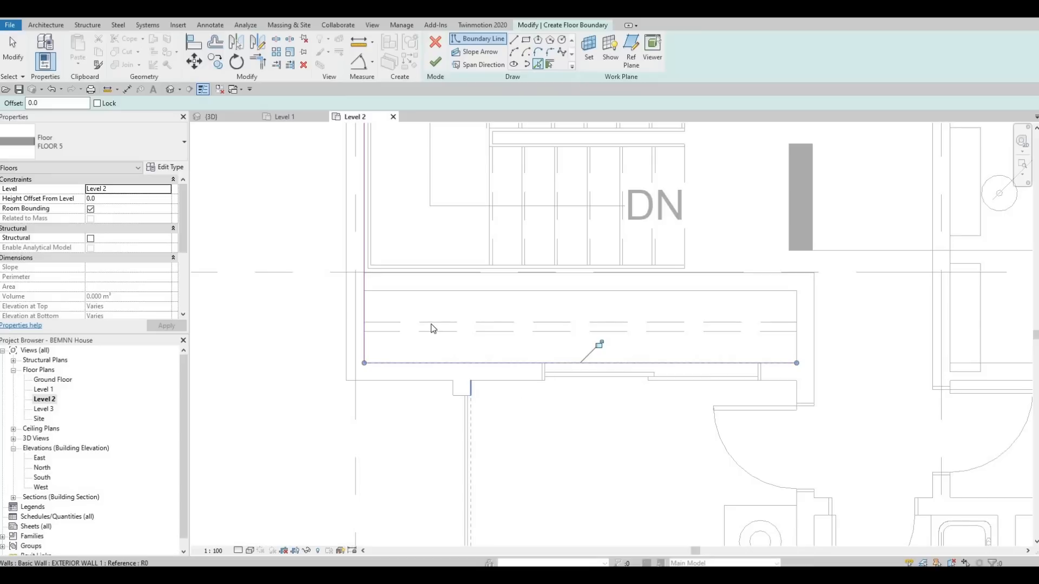
{"action": "scroll", "coordinate": [559, 401], "scroll_direction": "down", "scroll_amount": 4}
{"action": "scroll", "coordinate": [391, 427], "scroll_direction": "up", "scroll_amount": 3}
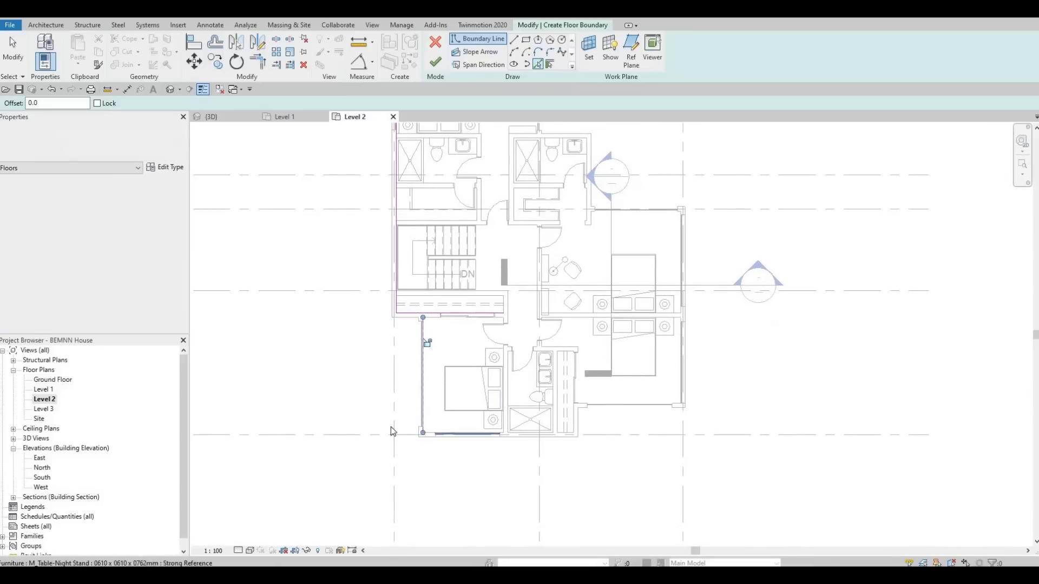
Step: Pick boundary lines along the house's south wall, the closet's east wall and the southeast bedroom's south wall
{"action": "scroll", "coordinate": [366, 426], "scroll_direction": "up", "scroll_amount": 3}
{"action": "left_click", "coordinate": [674, 414]}
{"action": "scroll", "coordinate": [703, 411], "scroll_direction": "down", "scroll_amount": 2}
{"action": "middle_click_drag", "start_coordinate": [827, 392], "coordinate": [585, 385]}
{"action": "middle_click_drag", "start_coordinate": [828, 356], "coordinate": [620, 343]}
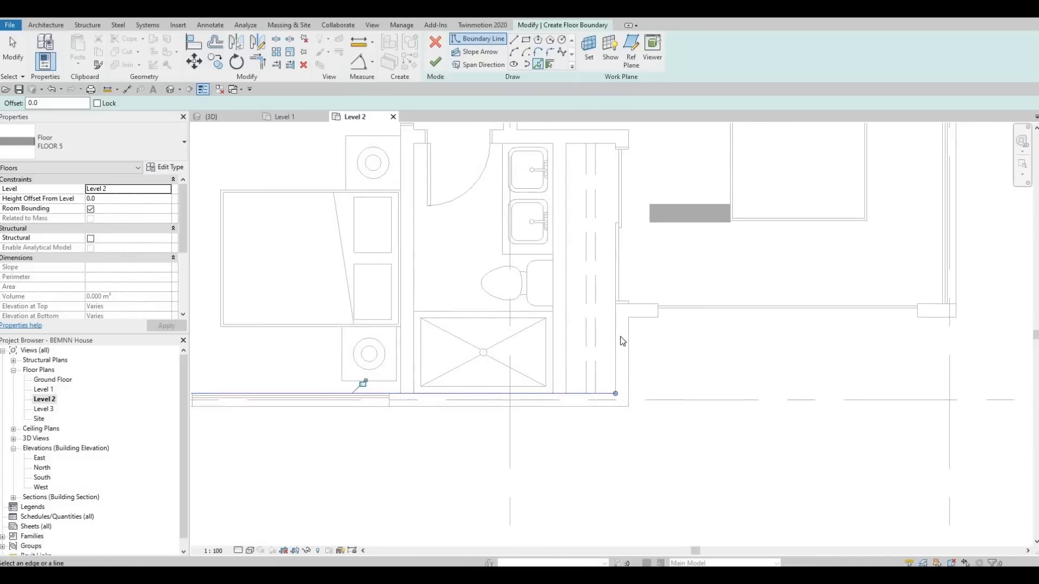
{"action": "scroll", "coordinate": [621, 342], "scroll_direction": "up", "scroll_amount": 1}
{"action": "left_click", "coordinate": [740, 297]}
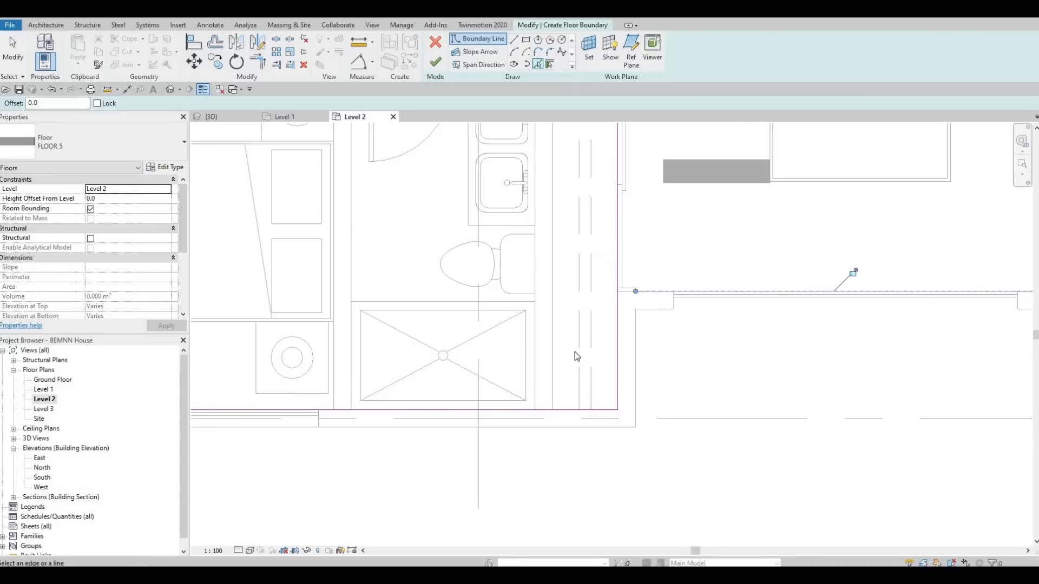
Step: Pick a boundary line along the inner face of the east bedrooms' exterior wall
{"action": "scroll", "coordinate": [760, 325], "scroll_direction": "down", "scroll_amount": 2}
{"action": "middle_click_drag", "start_coordinate": [893, 223], "coordinate": [667, 284]}
{"action": "scroll", "coordinate": [667, 282], "scroll_direction": "up", "scroll_amount": 6}
{"action": "scroll", "coordinate": [616, 284], "scroll_direction": "down", "scroll_amount": 5}
{"action": "scroll", "coordinate": [616, 222], "scroll_direction": "up", "scroll_amount": 4}
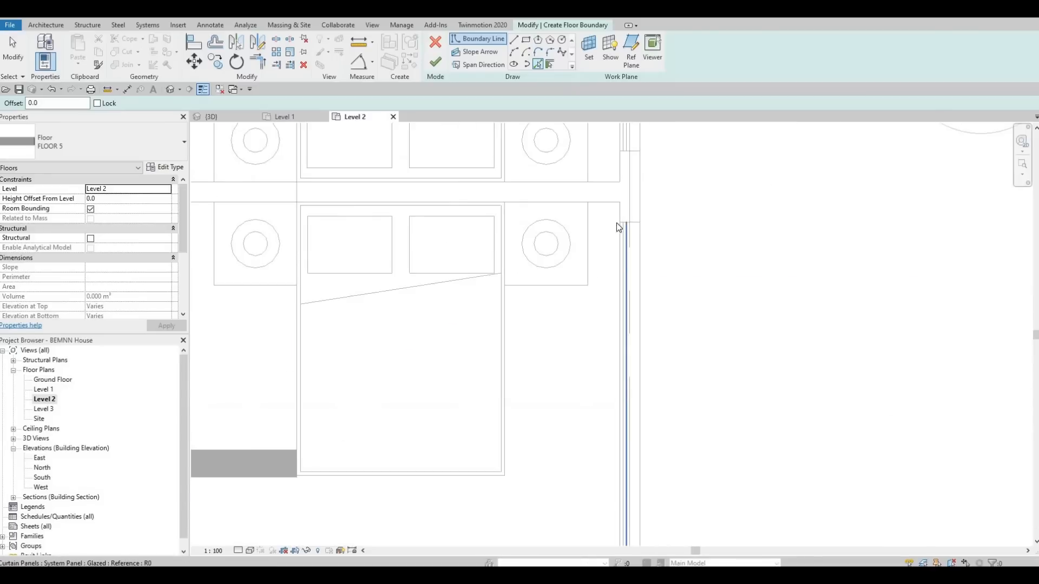
{"action": "scroll", "coordinate": [616, 210], "scroll_direction": "up", "scroll_amount": 1}
{"action": "left_click", "coordinate": [617, 210]}
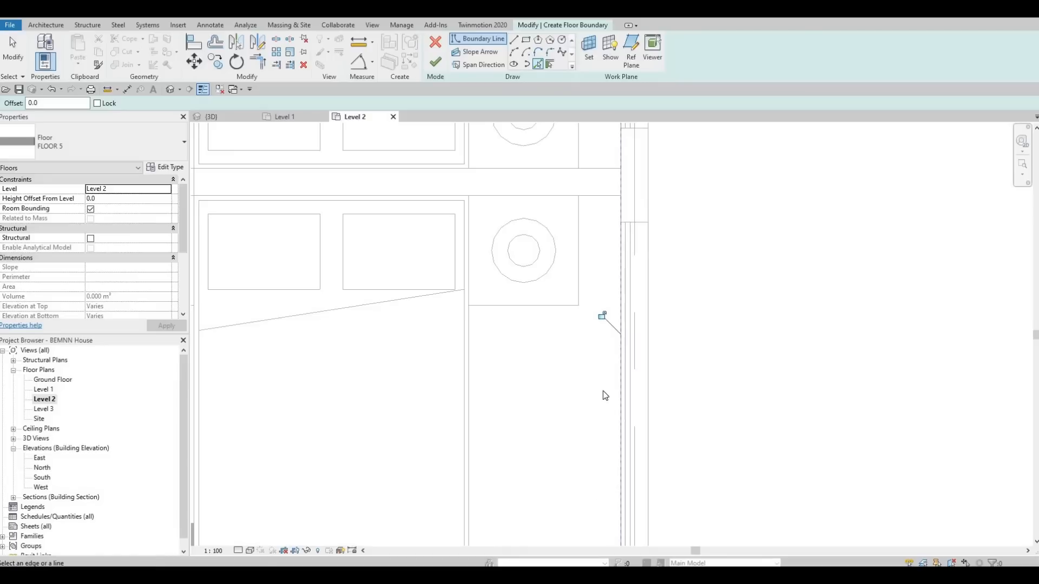
{"action": "middle_click_drag", "start_coordinate": [604, 246], "coordinate": [597, 506]}
Step: Pick a boundary line along the inner face of the east bedroom's north wall
{"action": "scroll", "coordinate": [597, 506], "scroll_direction": "down", "scroll_amount": 4}
{"action": "scroll", "coordinate": [566, 324], "scroll_direction": "down", "scroll_amount": 6}
{"action": "middle_click_drag", "start_coordinate": [375, 231], "coordinate": [422, 482]}
{"action": "scroll", "coordinate": [473, 324], "scroll_direction": "up", "scroll_amount": 5}
{"action": "left_click", "coordinate": [473, 323]}
{"action": "scroll", "coordinate": [424, 460], "scroll_direction": "down", "scroll_amount": 1}
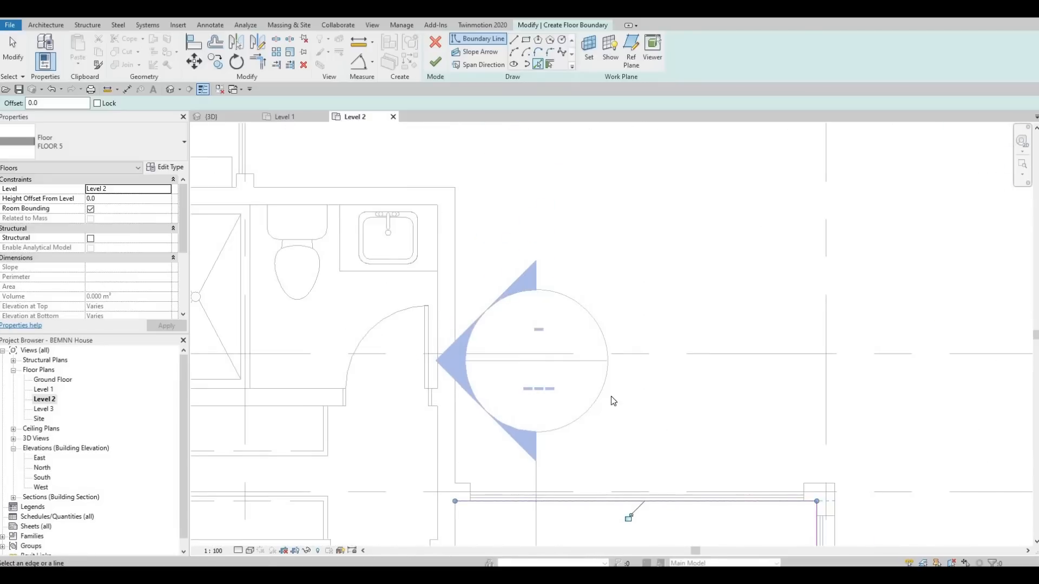
Step: Pick boundary lines along the northeast bathroom's east and north walls and the north bedroom's east wall
{"action": "middle_click_drag", "start_coordinate": [434, 444], "coordinate": [595, 390]}
{"action": "left_click", "coordinate": [596, 391]}
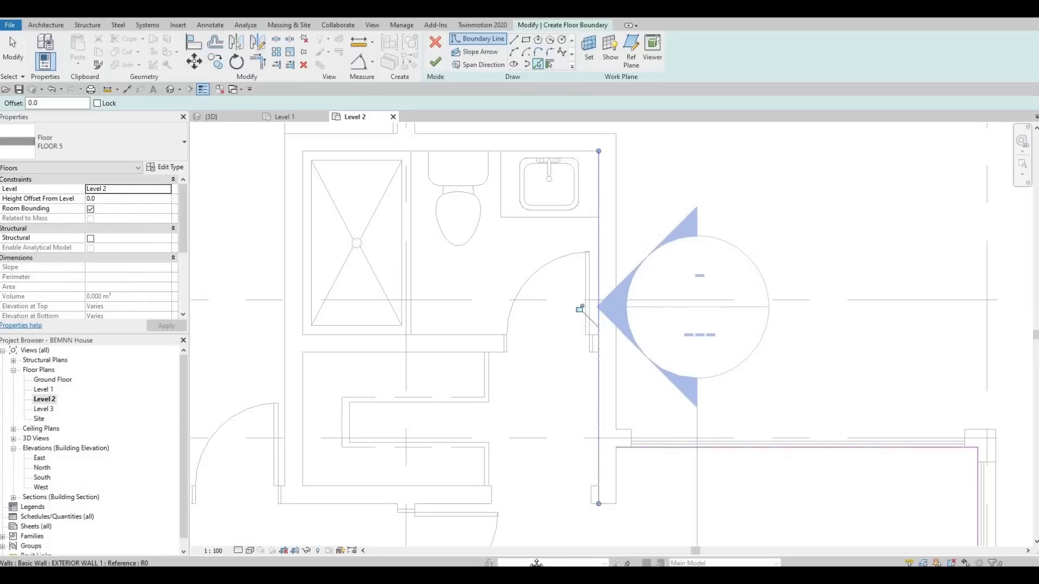
{"action": "middle_click_drag", "start_coordinate": [487, 161], "coordinate": [509, 345]}
{"action": "left_click", "coordinate": [511, 336]}
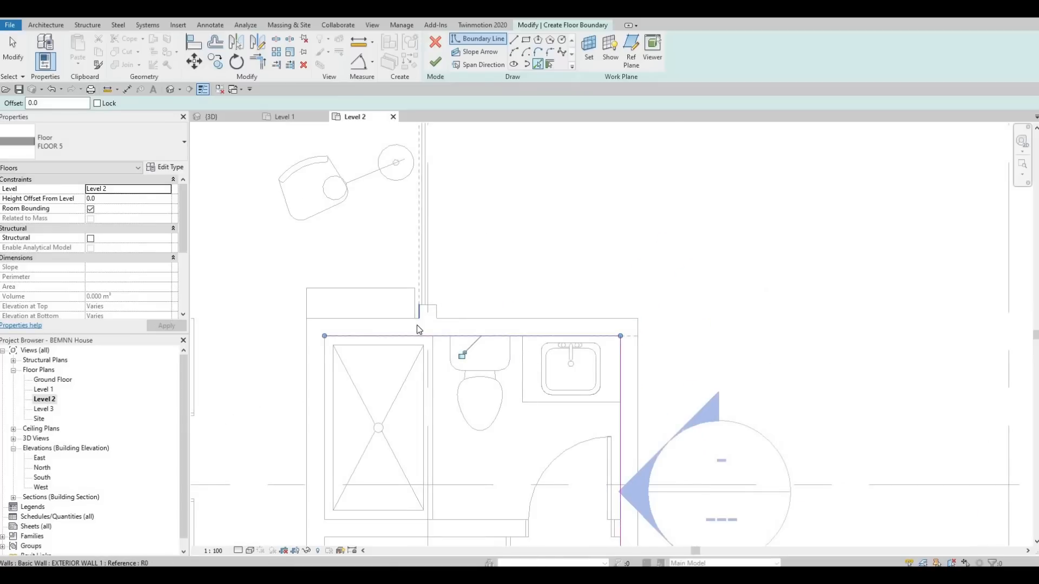
{"action": "middle_click_drag", "start_coordinate": [451, 435], "coordinate": [440, 439]}
{"action": "scroll", "coordinate": [440, 439], "scroll_direction": "down", "scroll_amount": 4}
{"action": "middle_click_drag", "start_coordinate": [394, 339], "coordinate": [504, 367]}
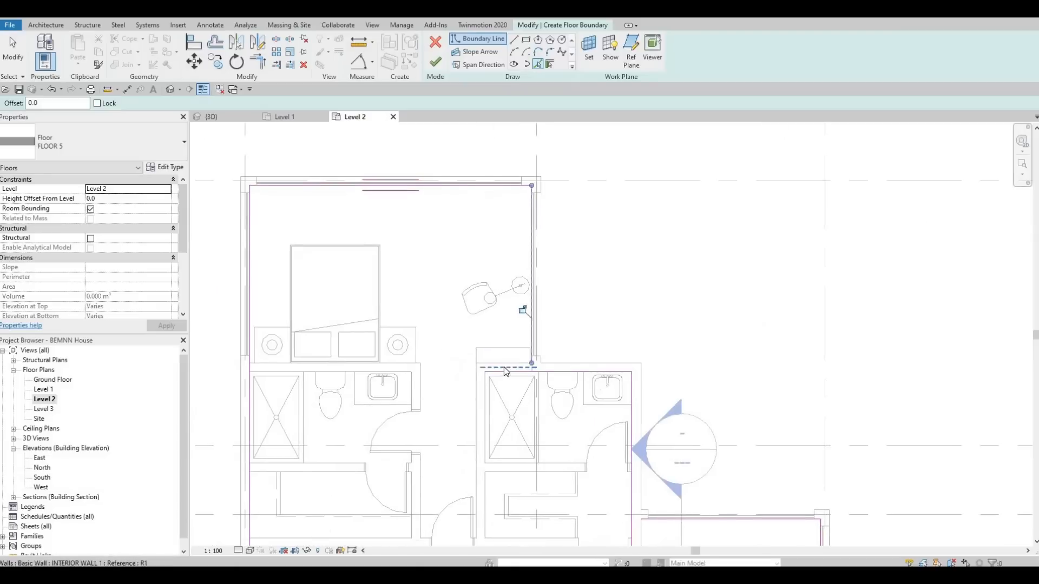
Step: Trim the boundary corners where the north bedroom meets the bathroom and the bathroom meets the east bedroom
{"action": "key", "text": "Escape"}
{"action": "key", "text": "Escape"}
{"action": "key", "text": "Escape"}
{"action": "key", "text": "t"}
{"action": "key", "text": "r"}
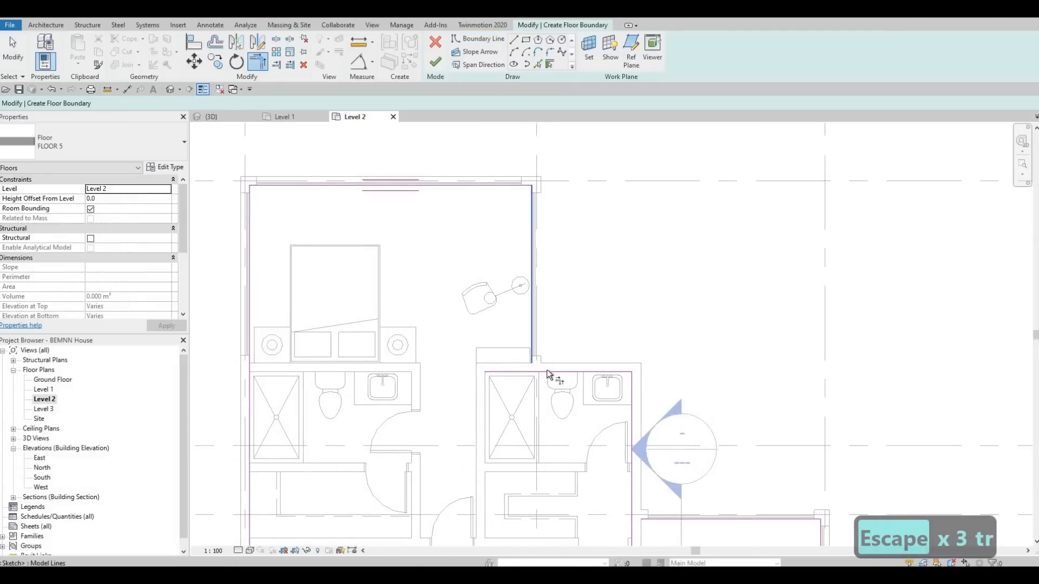
{"action": "middle_click_drag", "start_coordinate": [556, 322], "coordinate": [478, 148]}
{"action": "left_click", "coordinate": [554, 312]}
{"action": "left_click", "coordinate": [591, 345]}
{"action": "middle_click_drag", "start_coordinate": [611, 271], "coordinate": [576, 135]}
{"action": "middle_click_drag", "start_coordinate": [733, 460], "coordinate": [664, 214]}
Step: Trim the corner between the southeast bedroom's south boundary line and the closet's east boundary line
{"action": "middle_click_drag", "start_coordinate": [424, 352], "coordinate": [430, 342]}
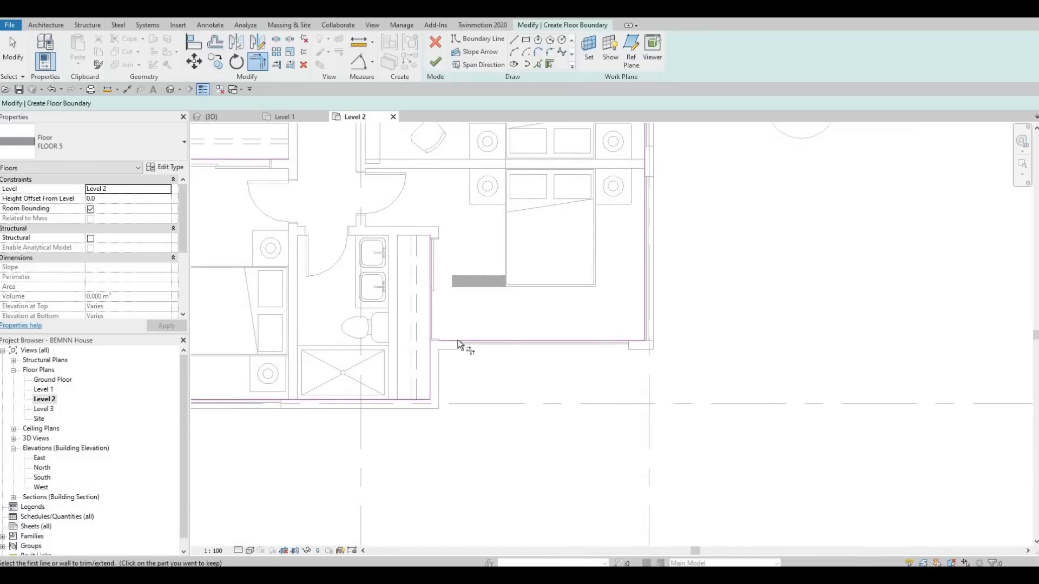
{"action": "scroll", "coordinate": [458, 340], "scroll_direction": "up", "scroll_amount": 2}
{"action": "left_click", "coordinate": [456, 337]}
{"action": "left_click", "coordinate": [433, 371]}
Step: Trim the southwest bedroom's west boundary line to the line along the closet below the stairs
{"action": "middle_click_drag", "start_coordinate": [231, 127], "coordinate": [523, 98]}
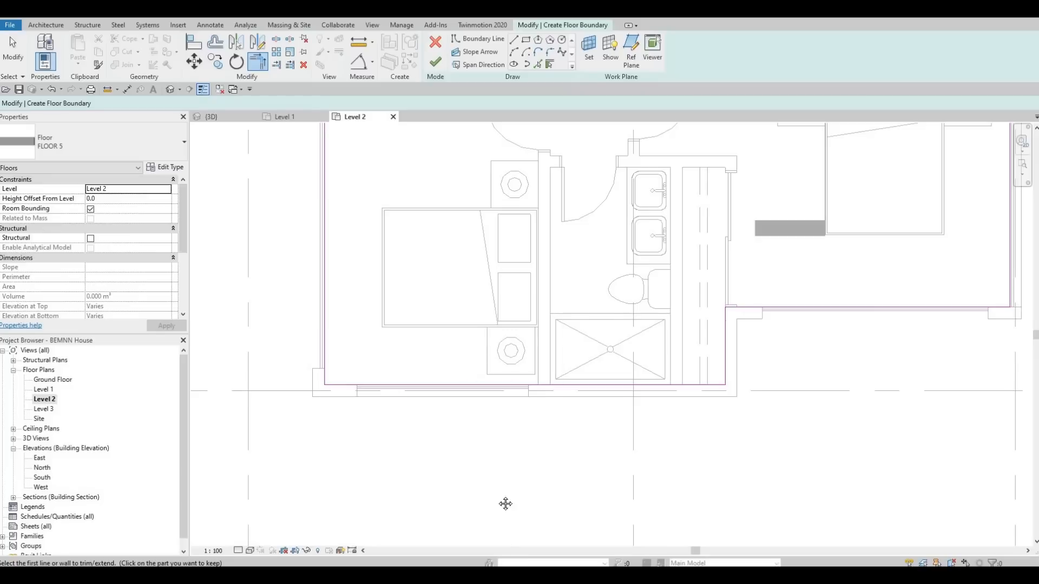
{"action": "middle_click_drag", "start_coordinate": [321, 128], "coordinate": [383, 376]}
{"action": "left_click", "coordinate": [385, 369]}
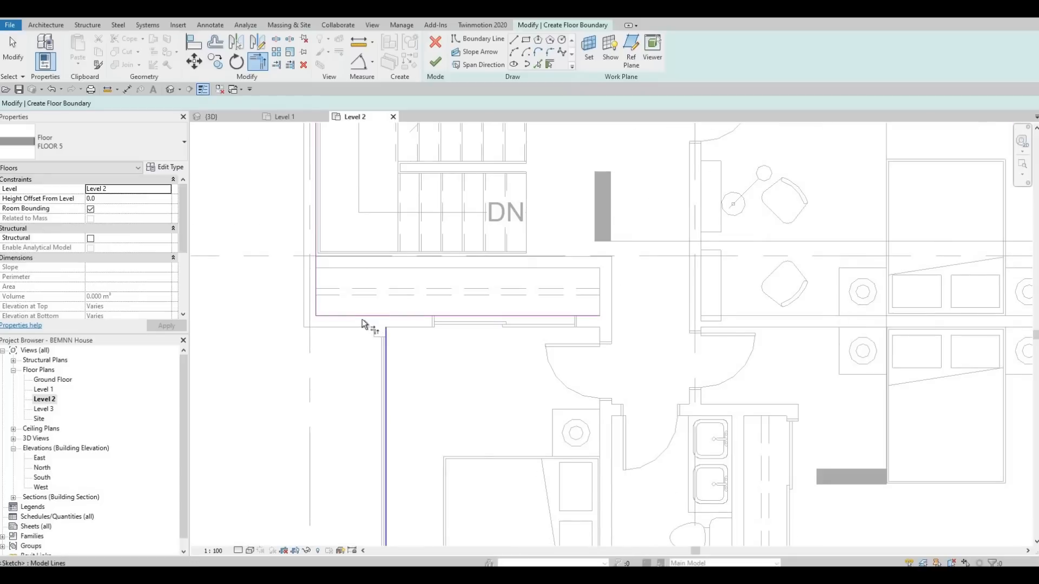
{"action": "left_click", "coordinate": [337, 315]}
Step: Check the west and north boundary corners for gaps and finish the FLOOR 5 floor sketch
{"action": "middle_click_drag", "start_coordinate": [362, 456], "coordinate": [367, 480]}
{"action": "scroll", "coordinate": [367, 477], "scroll_direction": "up", "scroll_amount": 1}
{"action": "middle_click_drag", "start_coordinate": [336, 151], "coordinate": [389, 422]}
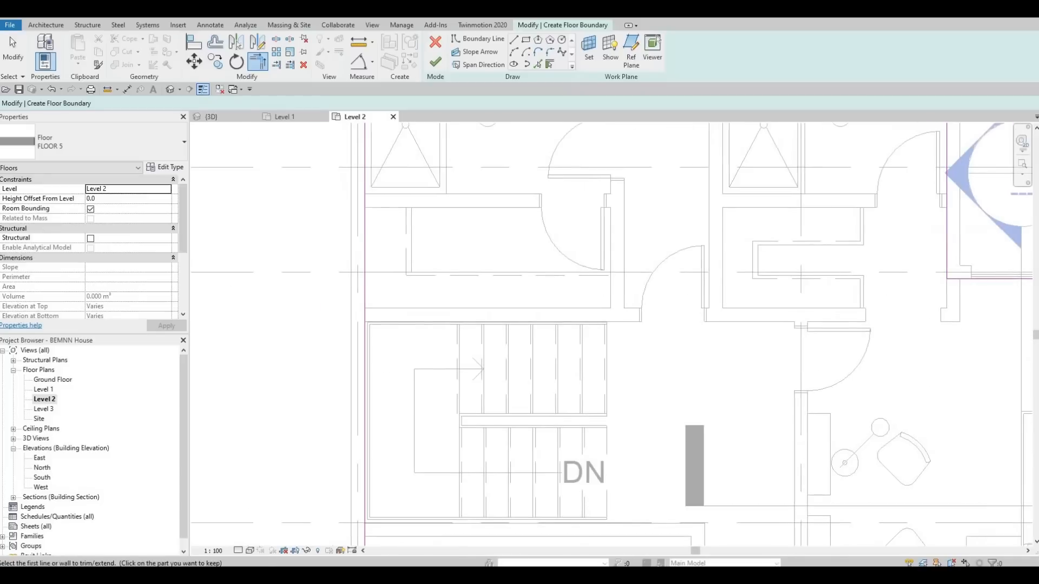
{"action": "middle_click_drag", "start_coordinate": [382, 342], "coordinate": [376, 525]}
{"action": "middle_click_drag", "start_coordinate": [395, 243], "coordinate": [373, 402]}
{"action": "scroll", "coordinate": [374, 402], "scroll_direction": "down", "scroll_amount": 1}
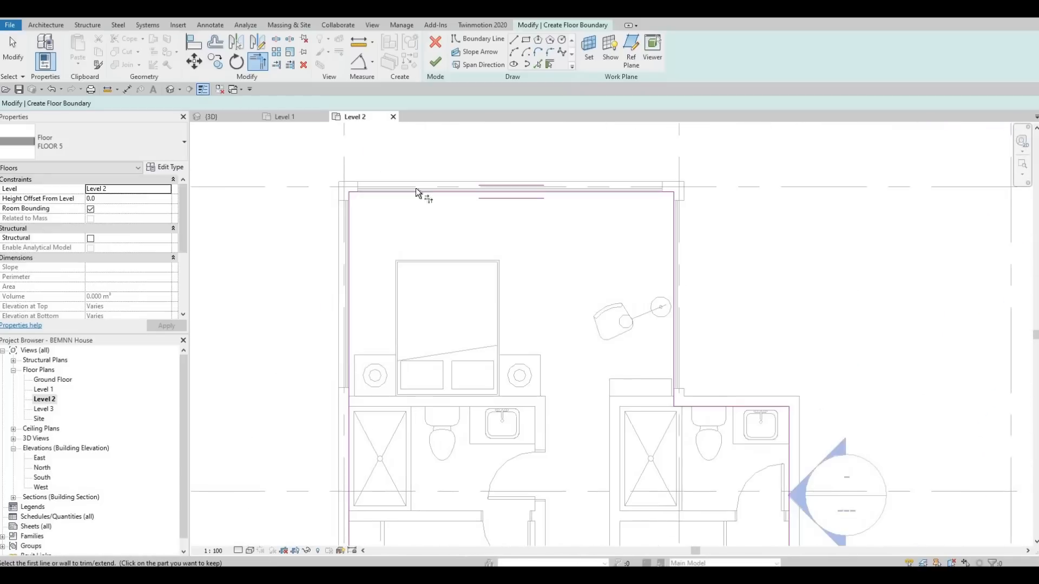
{"action": "left_click", "coordinate": [435, 61]}
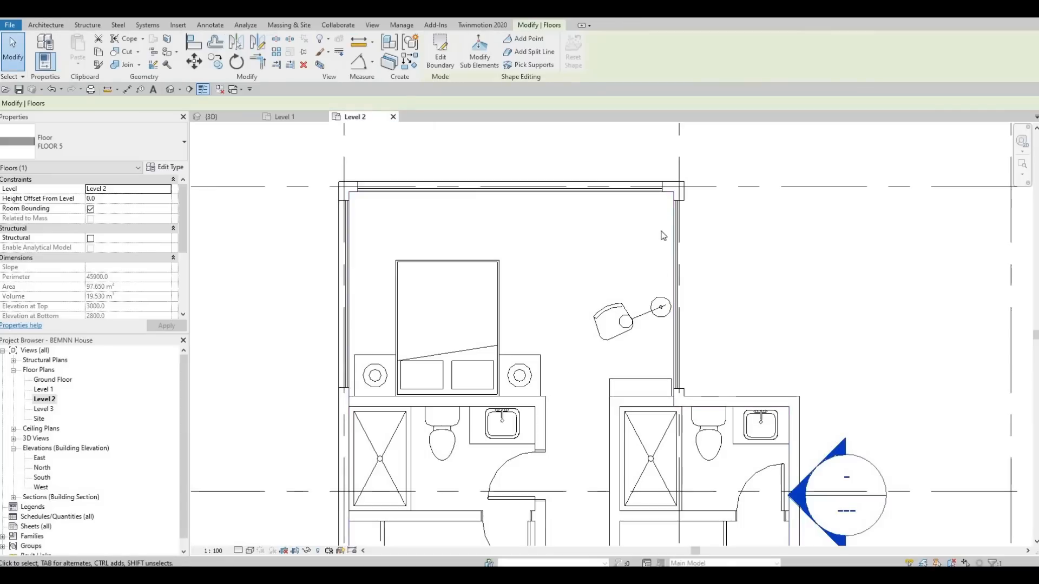
Step: Select the new FLOOR 5 floor and reopen its boundary for editing
{"action": "key", "text": "Escape"}
{"action": "left_click", "coordinate": [673, 215]}
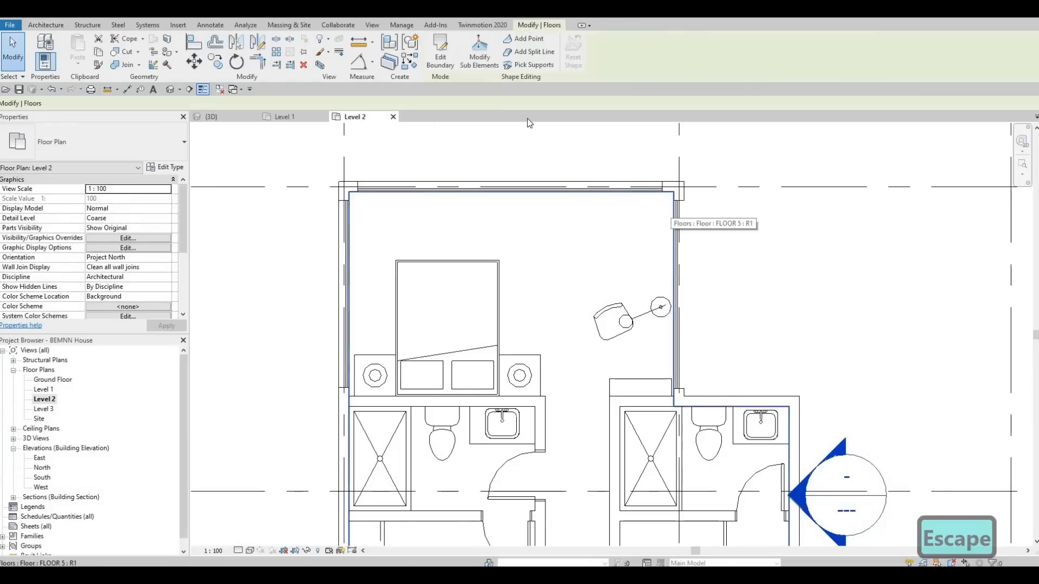
{"action": "left_click", "coordinate": [440, 54]}
Step: Move the north bedroom's east boundary line outward, trying distances of 1500 and 1200 from the grid line
{"action": "left_click", "coordinate": [675, 214]}
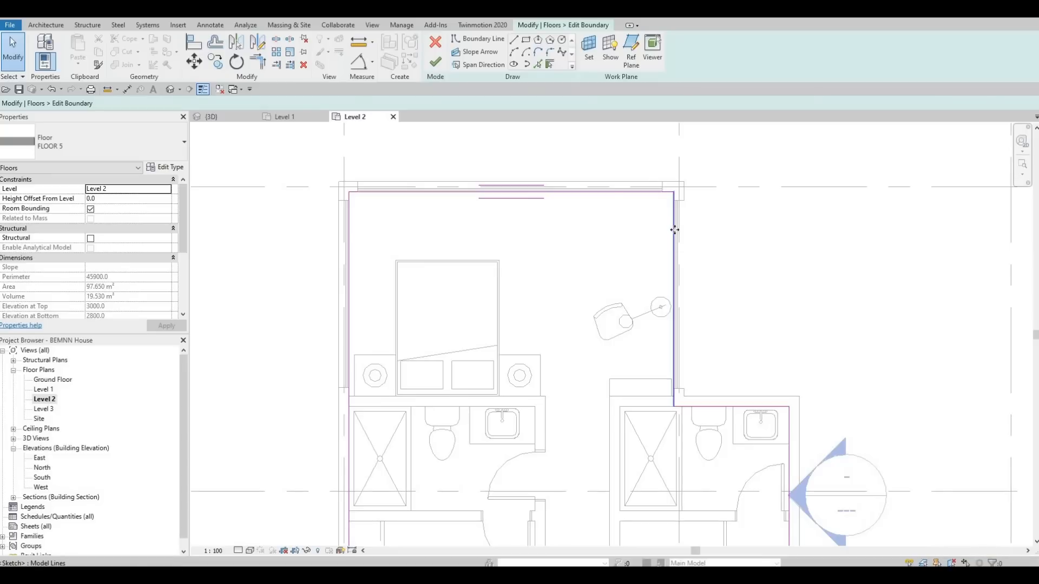
{"action": "left_click_drag", "start_coordinate": [700, 230], "coordinate": [724, 228]}
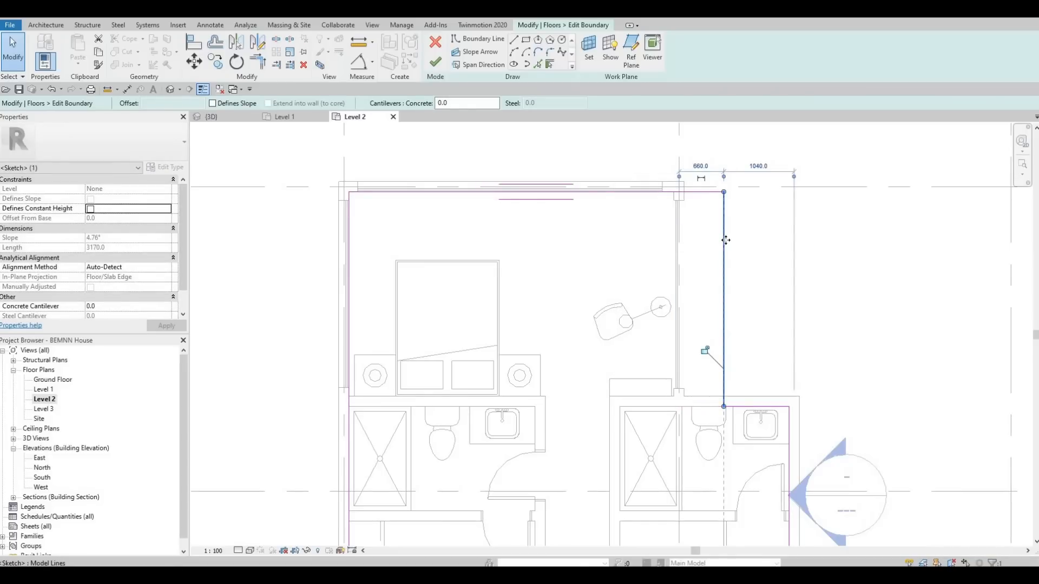
{"action": "key", "text": "Right"}
{"action": "key", "text": "Right"}
{"action": "key", "text": "Right"}
{"action": "key", "text": "Right"}
{"action": "key", "text": "Right"}
{"action": "key", "text": "Right"}
{"action": "key", "text": "Right"}
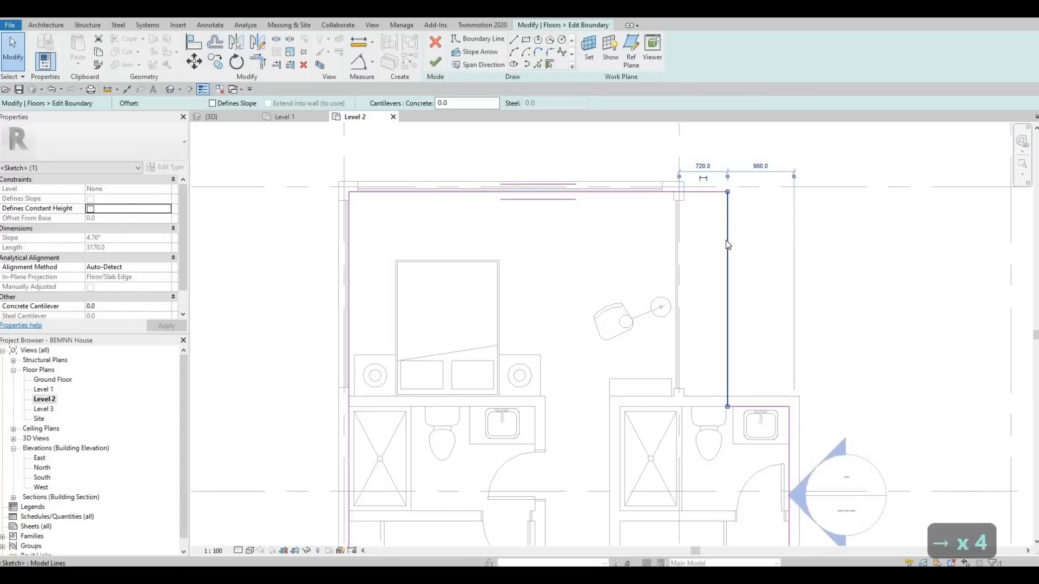
{"action": "key", "text": "Right"}
{"action": "key", "text": "Right"}
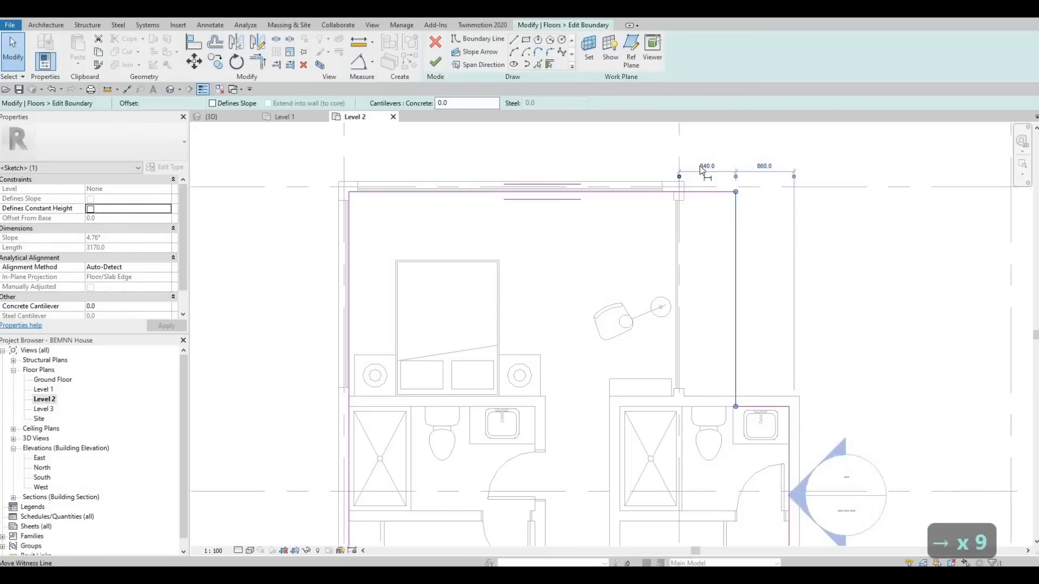
{"action": "type", "text": "1500"}
{"action": "key", "text": "Return"}
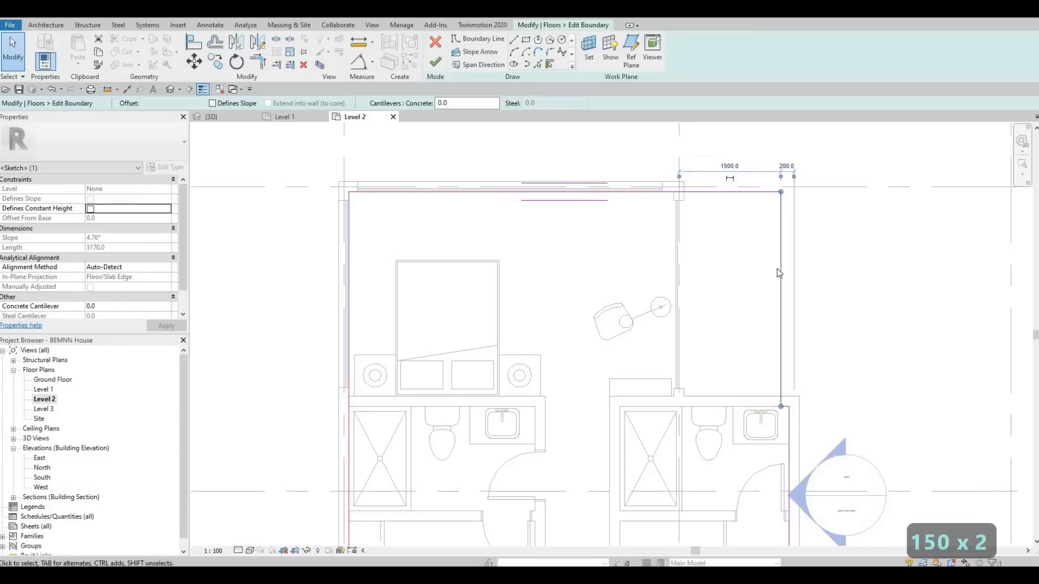
{"action": "key", "text": "Escape"}
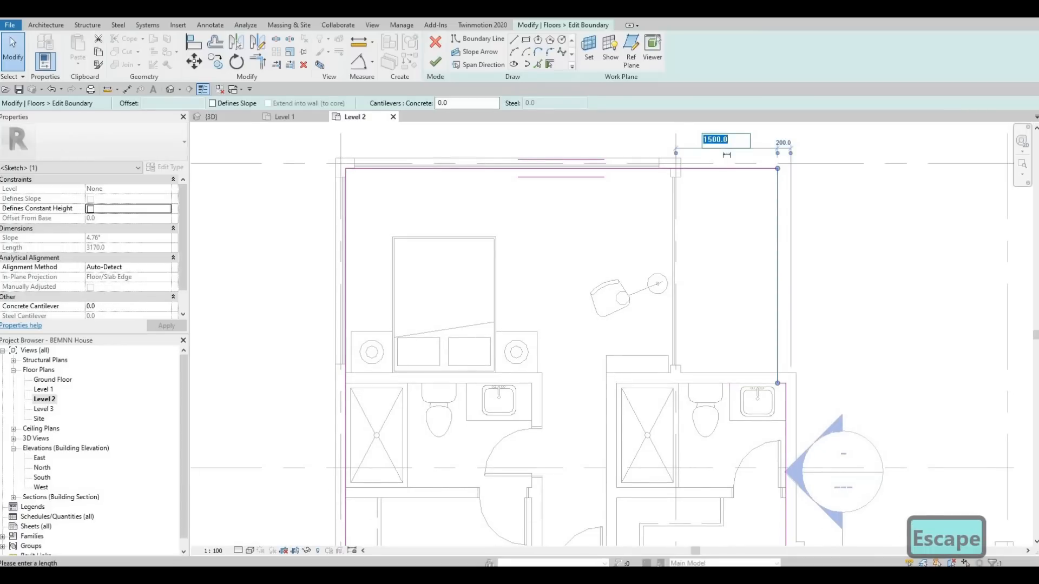
{"action": "type", "text": "1200"}
{"action": "key", "text": "Return"}
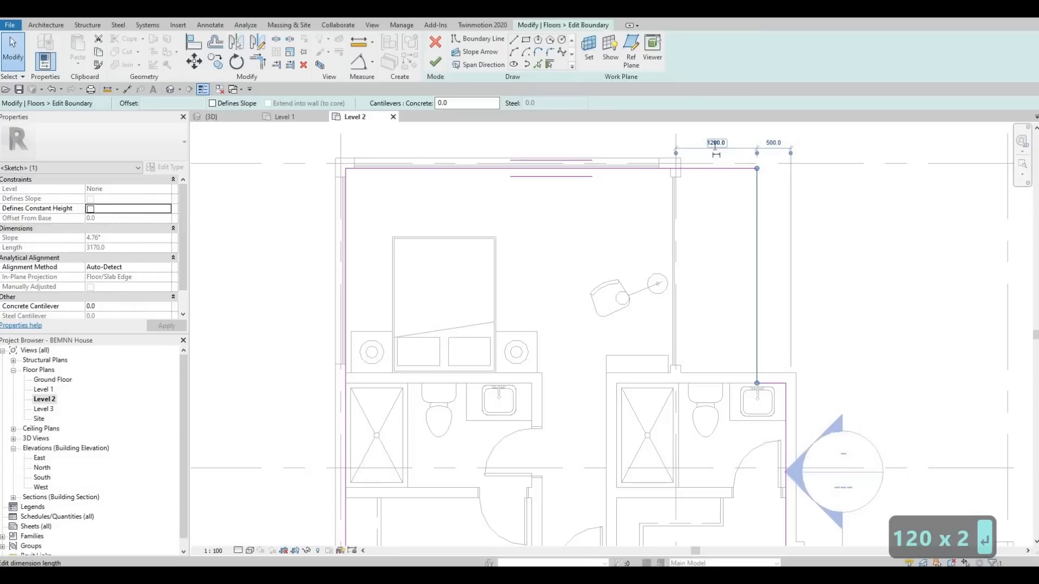
Step: Set the north bedroom's east boundary line to 1000 from the grid line
{"action": "type", "text": "100"}
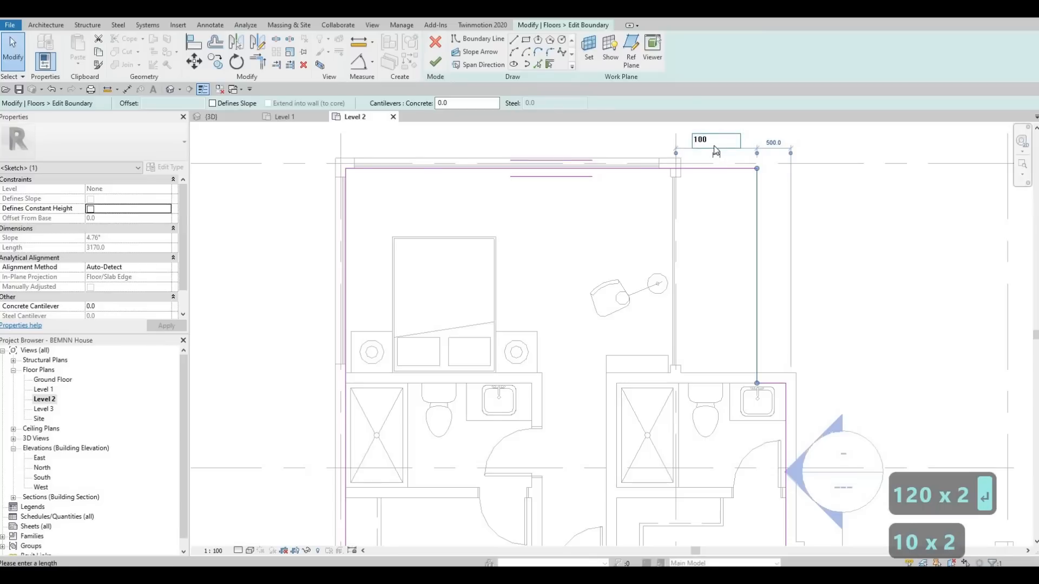
{"action": "type", "text": "0"}
{"action": "key", "text": "Return"}
{"action": "key", "text": "Escape"}
{"action": "key", "text": "Escape"}
Step: Move the east bedroom's north boundary line outward and set its distance from the grid line to 100
{"action": "key", "text": "Escape"}
{"action": "scroll", "coordinate": [544, 263], "scroll_direction": "down", "scroll_amount": 1}
{"action": "middle_click_drag", "start_coordinate": [544, 263], "coordinate": [590, 264]}
{"action": "scroll", "coordinate": [541, 261], "scroll_direction": "down", "scroll_amount": 2}
{"action": "middle_click_drag", "start_coordinate": [578, 315], "coordinate": [389, 228]}
{"action": "key", "text": "Escape"}
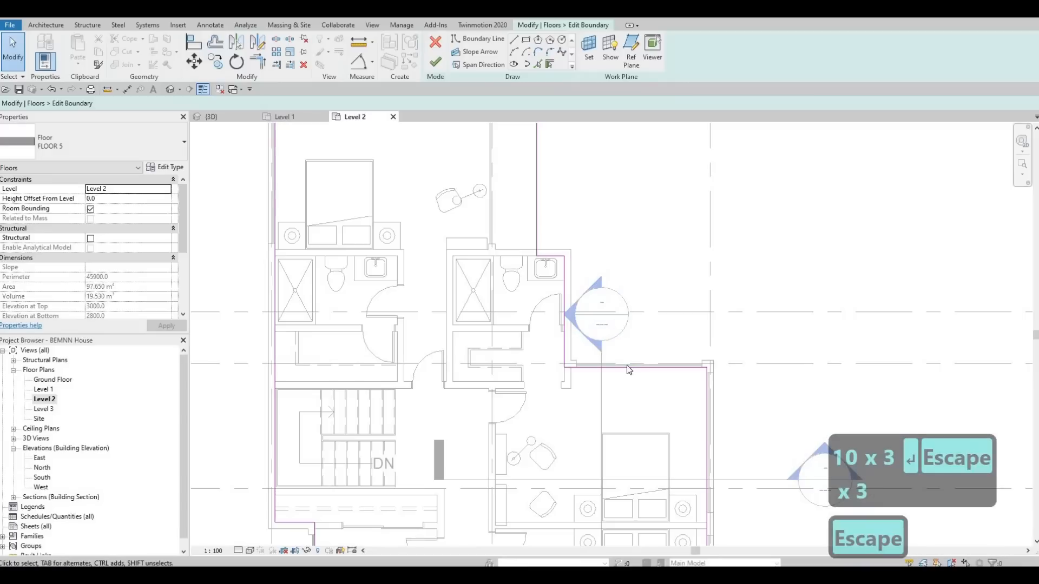
{"action": "left_click", "coordinate": [628, 370]}
{"action": "left_click_drag", "start_coordinate": [629, 368], "coordinate": [623, 340]}
{"action": "scroll", "coordinate": [563, 341], "scroll_direction": "up", "scroll_amount": 1}
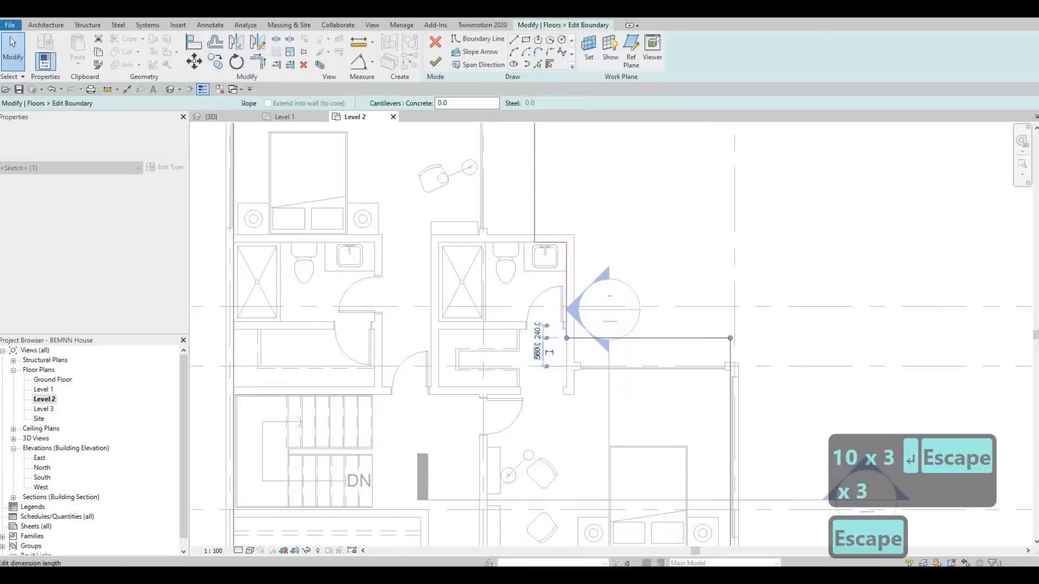
{"action": "left_click", "coordinate": [549, 352]}
{"action": "type", "text": "100"}
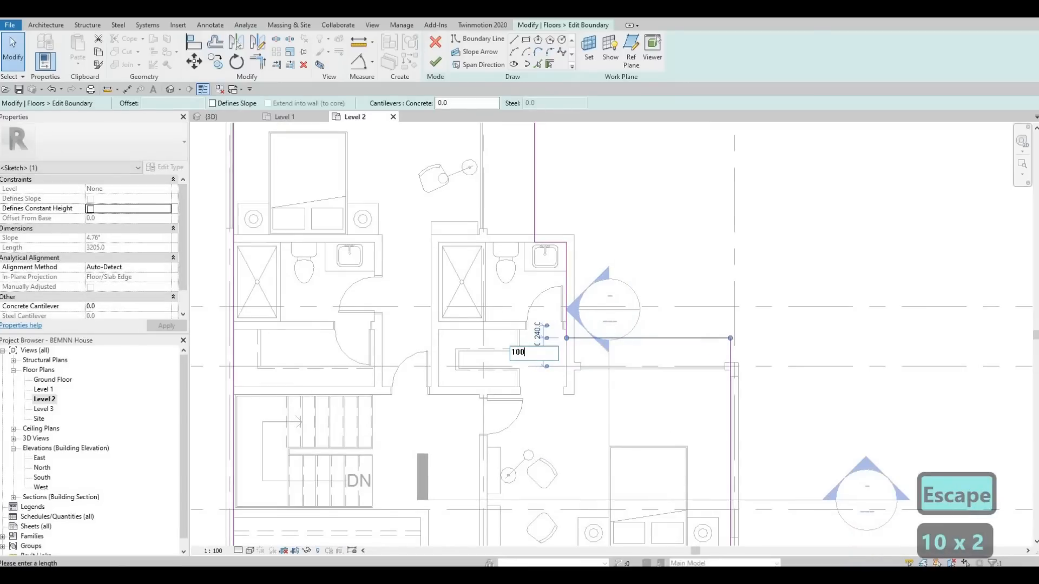
{"action": "key", "text": "Return"}
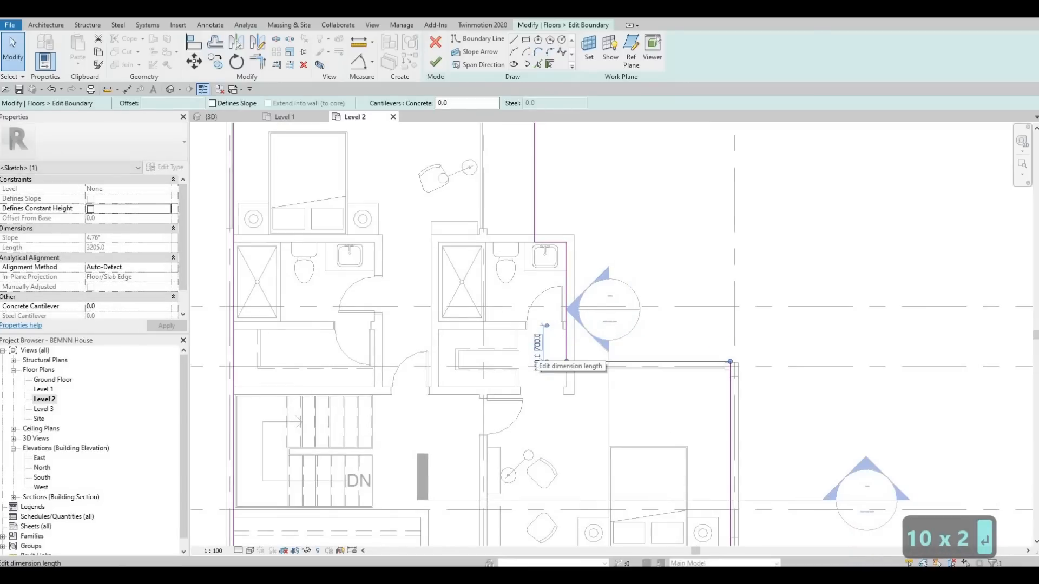
Step: Set the distance of the east bedroom's north boundary line from the grid line to 1000
{"action": "left_click", "coordinate": [536, 365]}
{"action": "type", "text": "100"}
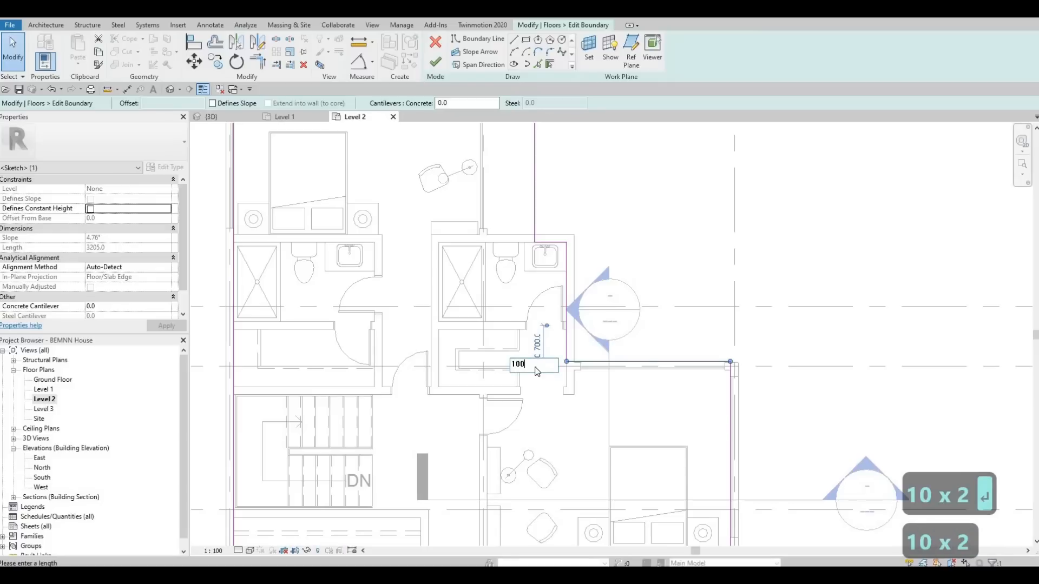
{"action": "type", "text": "0"}
{"action": "key", "text": "Return"}
{"action": "key", "text": "Escape"}
{"action": "key", "text": "Escape"}
Step: Move the southeast bedroom's south boundary line outward and set its distance from the bedroom wall to 1000
{"action": "middle_click_drag", "start_coordinate": [598, 434], "coordinate": [566, 293]}
{"action": "scroll", "coordinate": [571, 346], "scroll_direction": "down", "scroll_amount": 3}
{"action": "middle_click_drag", "start_coordinate": [524, 355], "coordinate": [533, 295]}
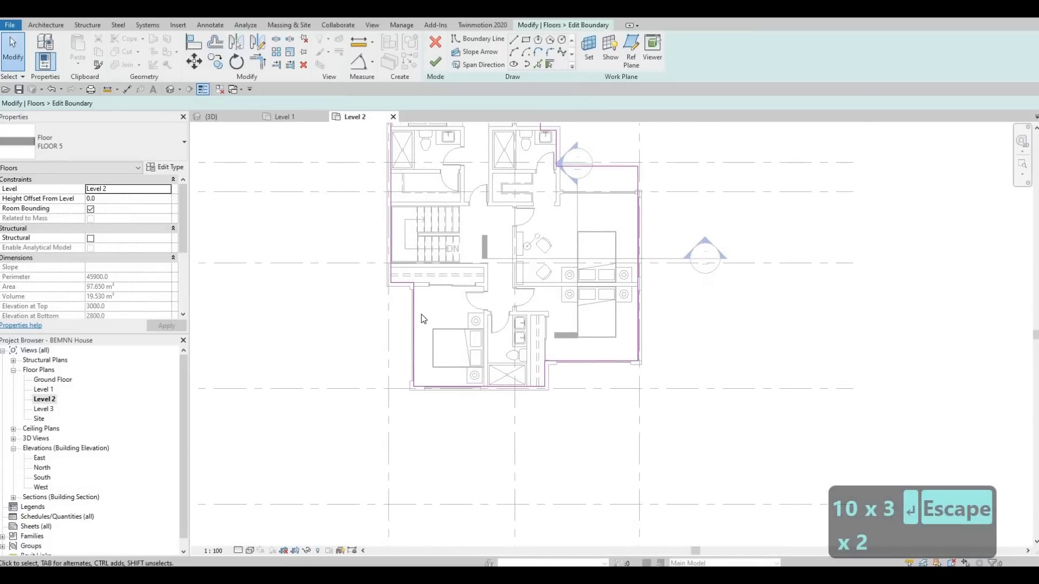
{"action": "middle_click_drag", "start_coordinate": [411, 355], "coordinate": [425, 314]}
{"action": "scroll", "coordinate": [515, 322], "scroll_direction": "up", "scroll_amount": 1}
{"action": "middle_click_drag", "start_coordinate": [515, 323], "coordinate": [513, 325]}
{"action": "middle_click_drag", "start_coordinate": [606, 320], "coordinate": [596, 274]}
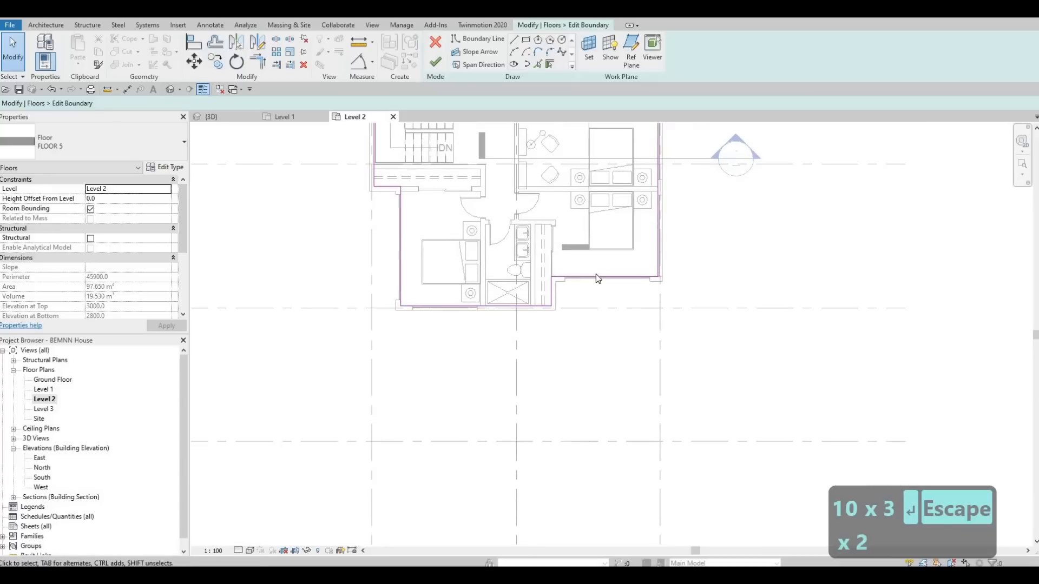
{"action": "scroll", "coordinate": [597, 274], "scroll_direction": "up", "scroll_amount": 3}
{"action": "left_click_drag", "start_coordinate": [598, 275], "coordinate": [602, 296]}
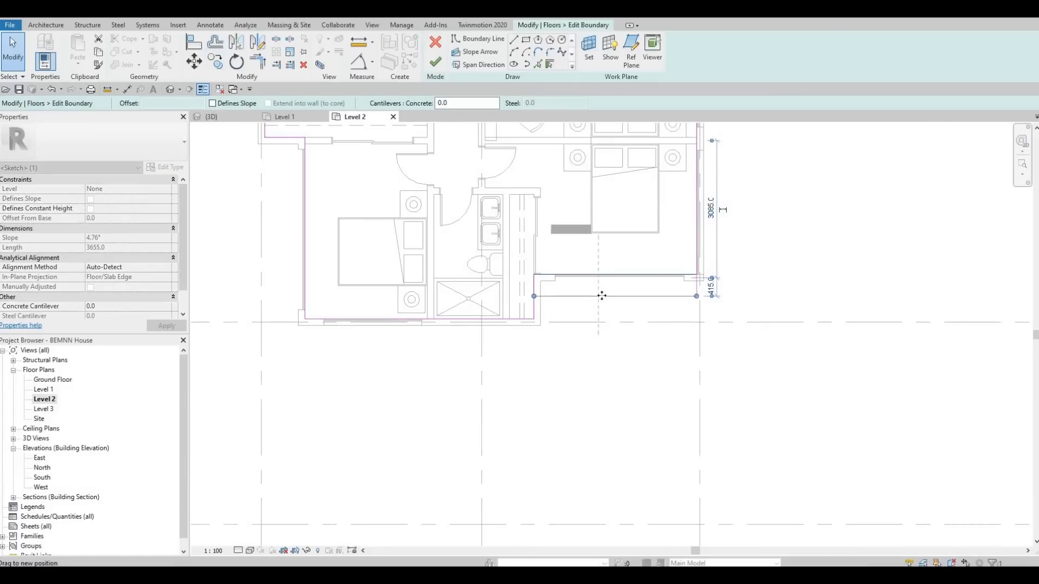
{"action": "scroll", "coordinate": [647, 288], "scroll_direction": "up", "scroll_amount": 1}
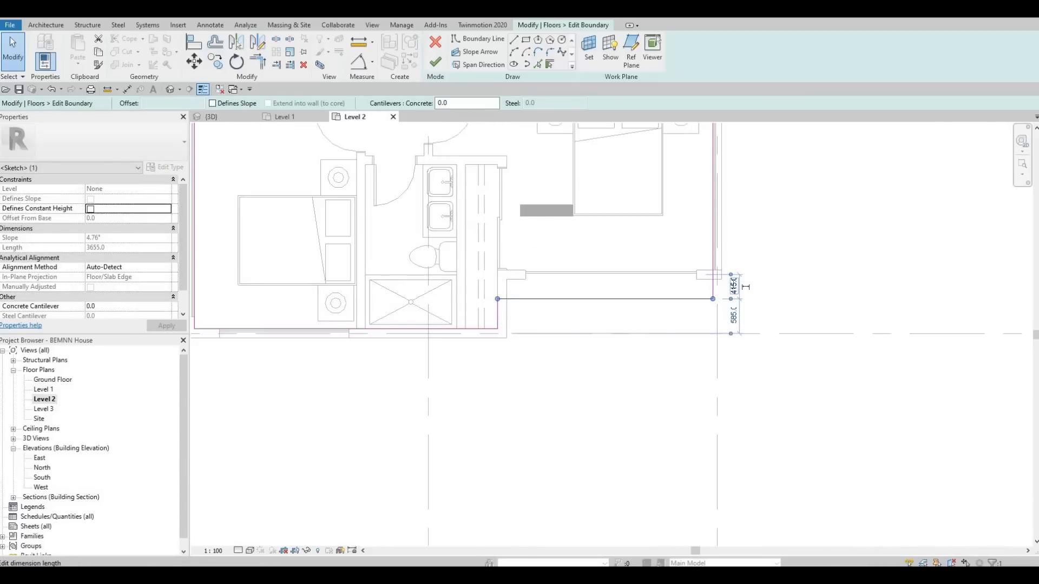
{"action": "left_click", "coordinate": [745, 287]}
{"action": "type", "text": "100"}
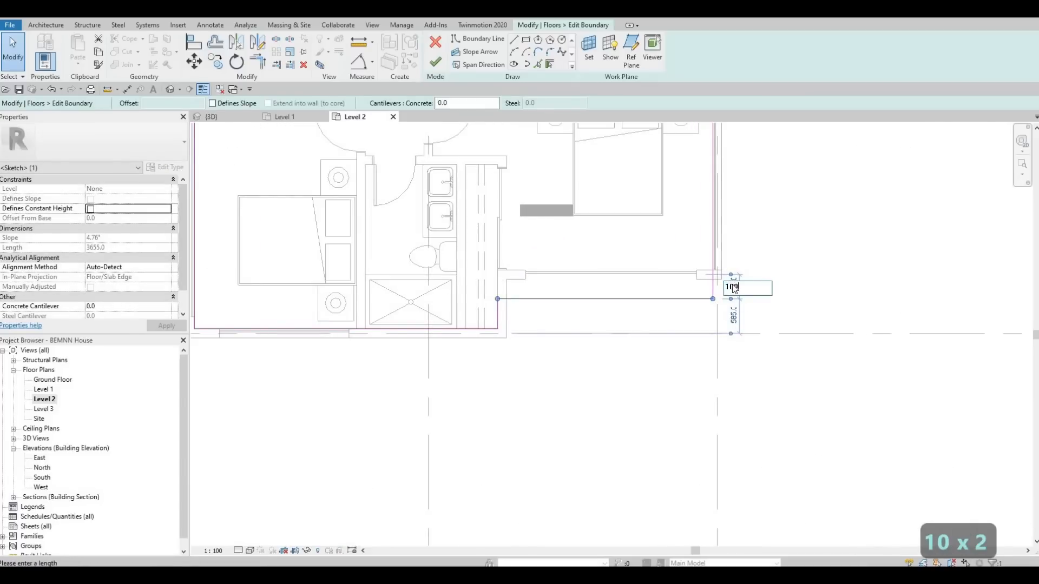
{"action": "key", "text": "Return"}
{"action": "key", "text": "Escape"}
{"action": "key", "text": "Escape"}
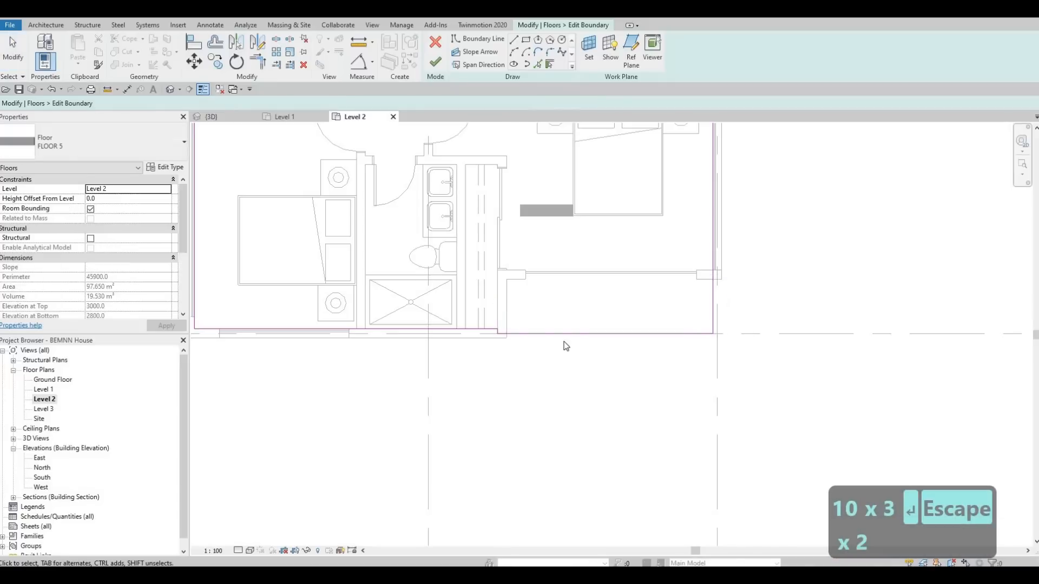
Step: Delete the short jog in the south boundary and the adjoining line outside the southeast bedroom
{"action": "scroll", "coordinate": [545, 320], "scroll_direction": "up", "scroll_amount": 1}
{"action": "scroll", "coordinate": [591, 294], "scroll_direction": "up", "scroll_amount": 1}
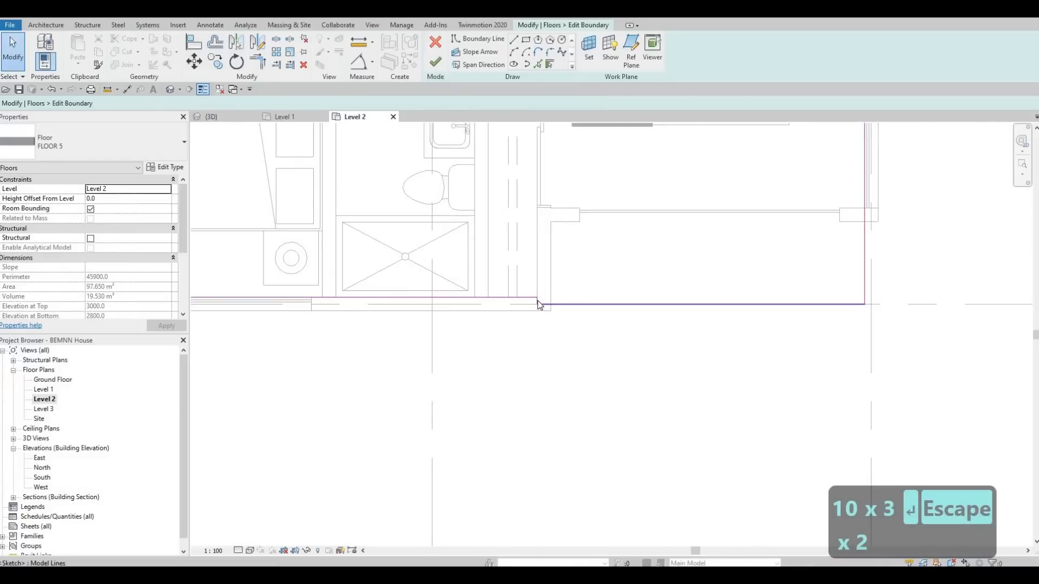
{"action": "left_click", "coordinate": [538, 301]}
{"action": "key", "text": "Delete"}
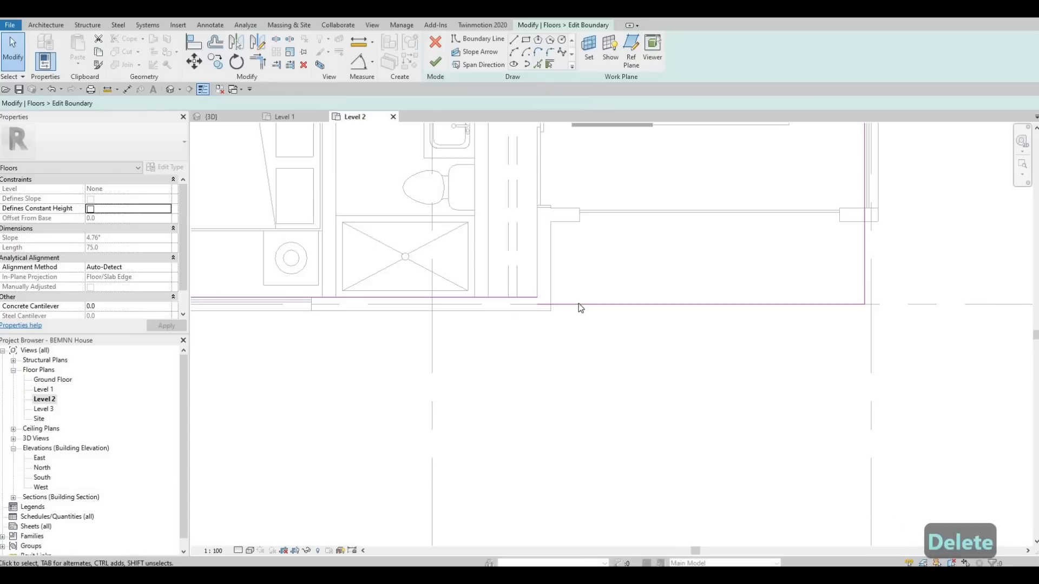
{"action": "left_click", "coordinate": [579, 304]}
{"action": "key", "text": "Delete"}
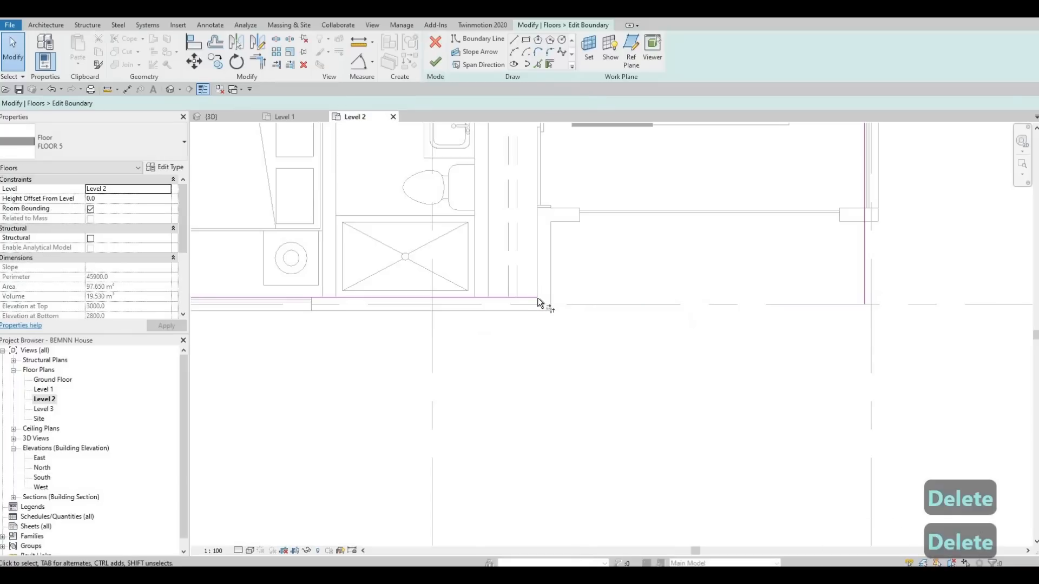
Step: Trim the remaining south boundary line and the east boundary line into a corner
{"action": "key", "text": "t"}
{"action": "key", "text": "r"}
{"action": "left_click", "coordinate": [538, 299]}
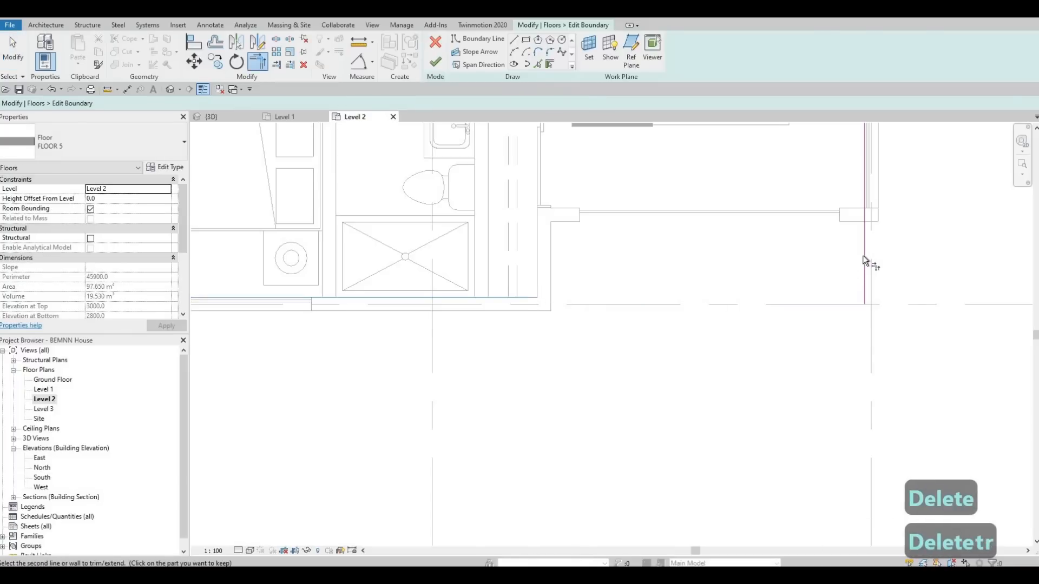
{"action": "left_click", "coordinate": [863, 268]}
{"action": "key", "text": "Escape"}
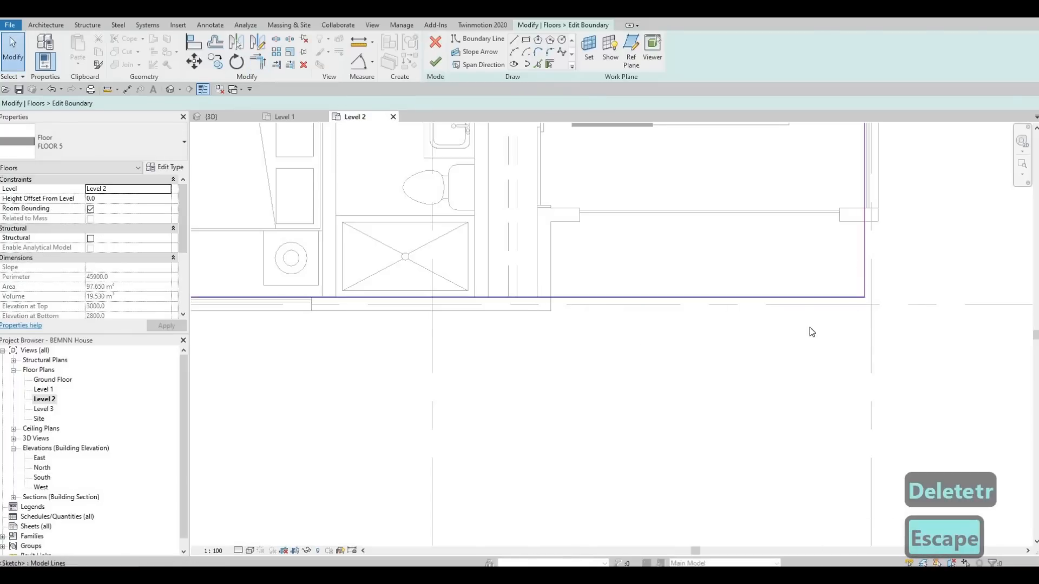
Step: Delete the short jog line and the west boundary line along the southwest bedroom
{"action": "middle_click_drag", "start_coordinate": [476, 399], "coordinate": [535, 400]}
{"action": "middle_click_drag", "start_coordinate": [294, 327], "coordinate": [524, 327]}
{"action": "scroll", "coordinate": [472, 365], "scroll_direction": "down", "scroll_amount": 1}
{"action": "middle_click_drag", "start_coordinate": [460, 238], "coordinate": [466, 376]}
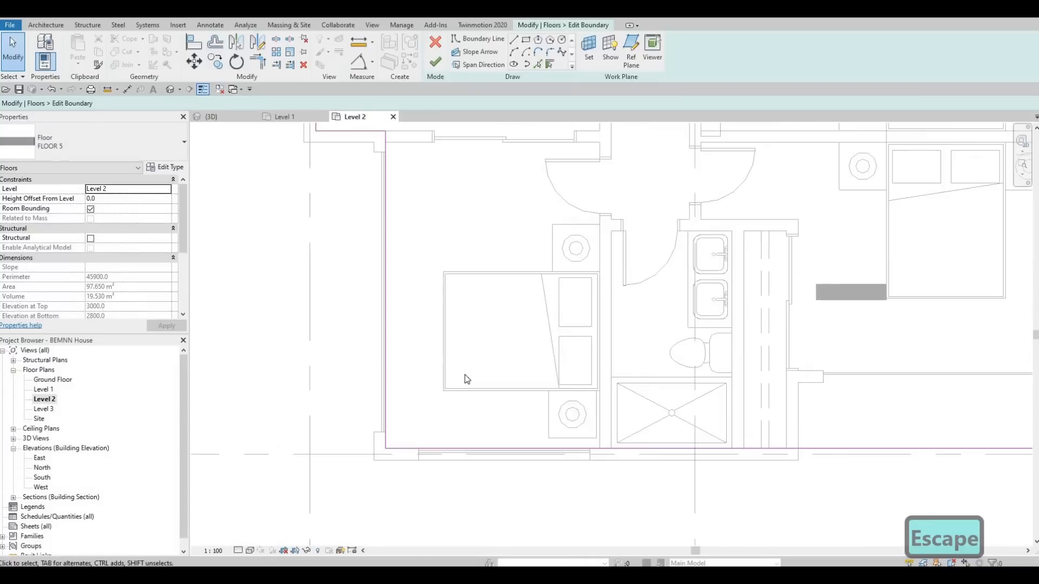
{"action": "scroll", "coordinate": [373, 257], "scroll_direction": "down", "scroll_amount": 1}
{"action": "key", "text": "Escape"}
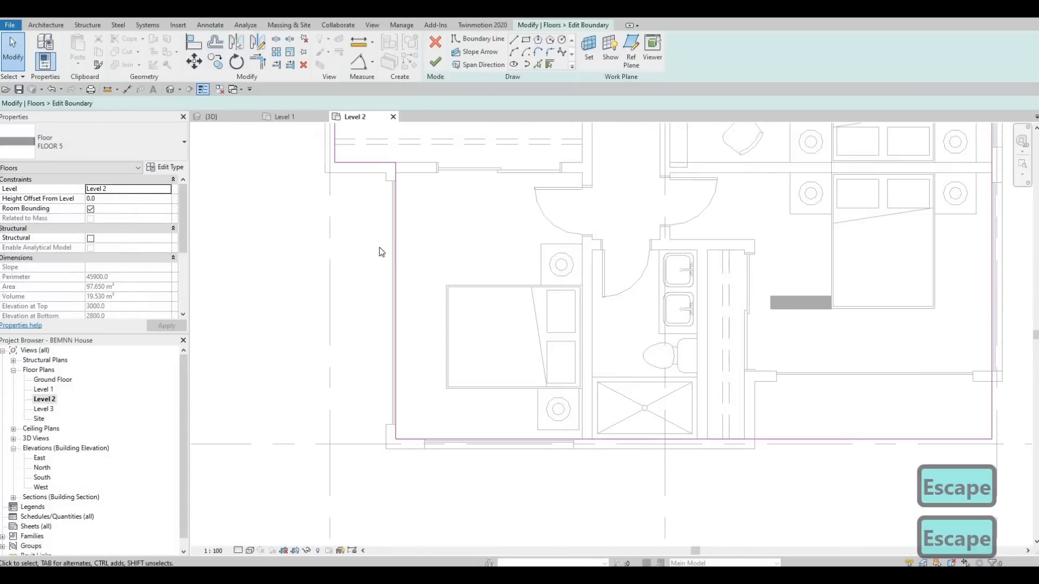
{"action": "left_click", "coordinate": [357, 162]}
{"action": "key", "text": "Delete"}
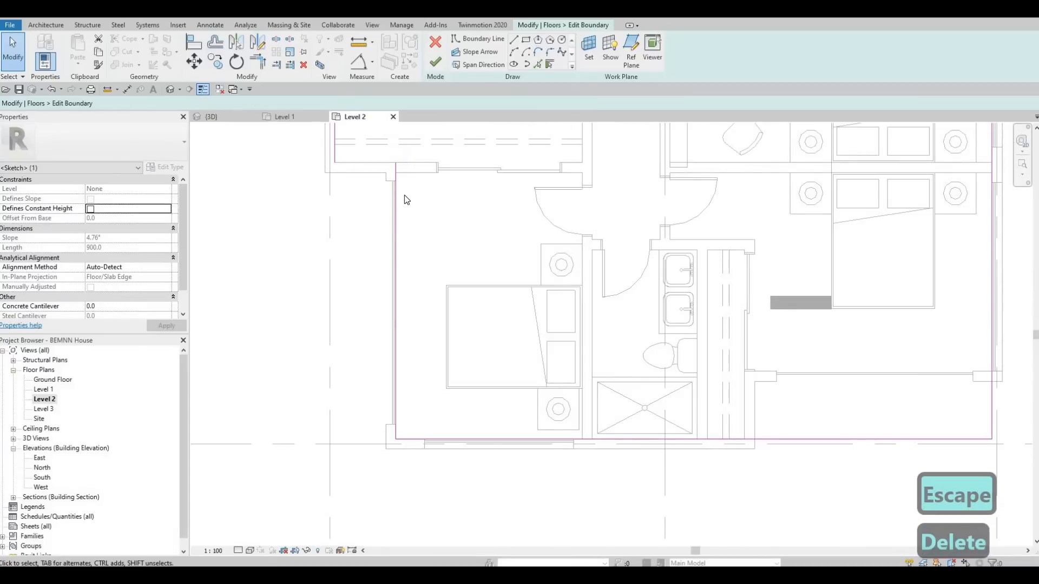
{"action": "left_click", "coordinate": [396, 211]}
{"action": "key", "text": "Delete"}
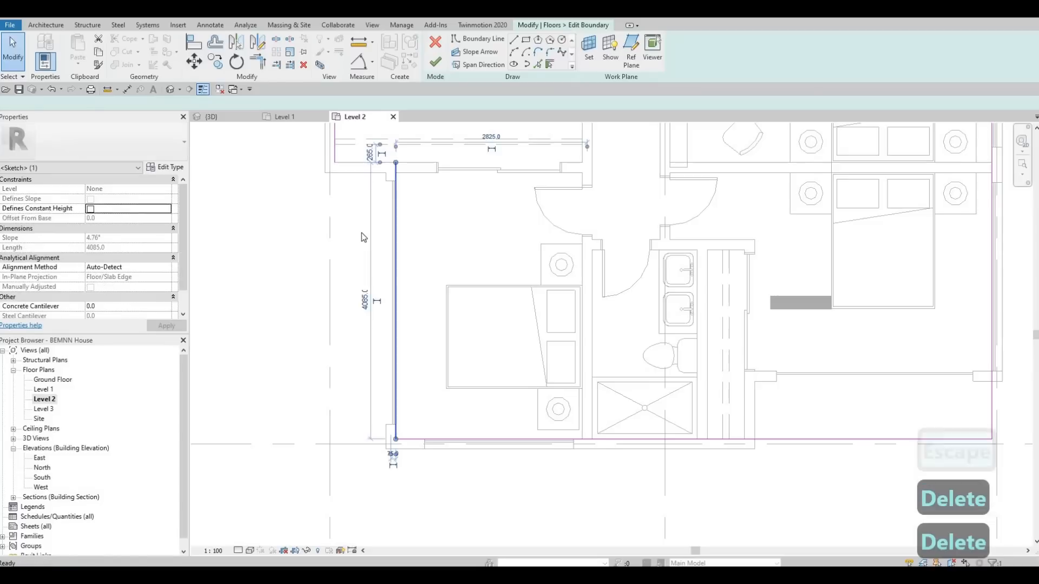
Step: Trim the remaining west boundary line and the south boundary line into a corner and finish the floor boundary
{"action": "key", "text": "t"}
{"action": "key", "text": "r"}
{"action": "left_click", "coordinate": [337, 160]}
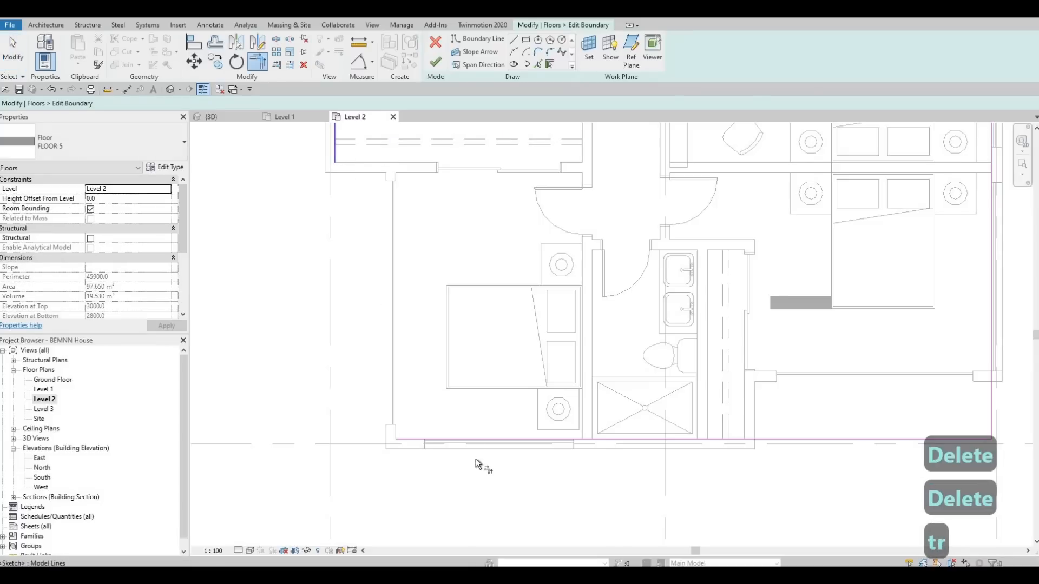
{"action": "left_click", "coordinate": [456, 441]}
{"action": "key", "text": "Escape"}
{"action": "key", "text": "Escape"}
{"action": "key", "text": "Escape"}
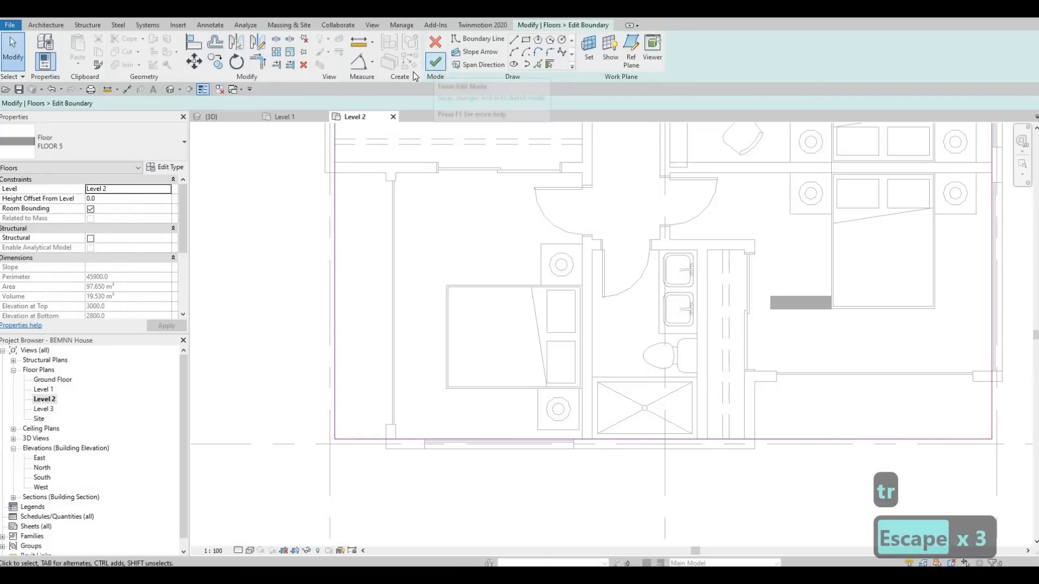
Step: Deselect the floor and switch to the 3D view at the overhanging edge of the Level 2 floor
{"action": "left_click", "coordinate": [175, 89]}
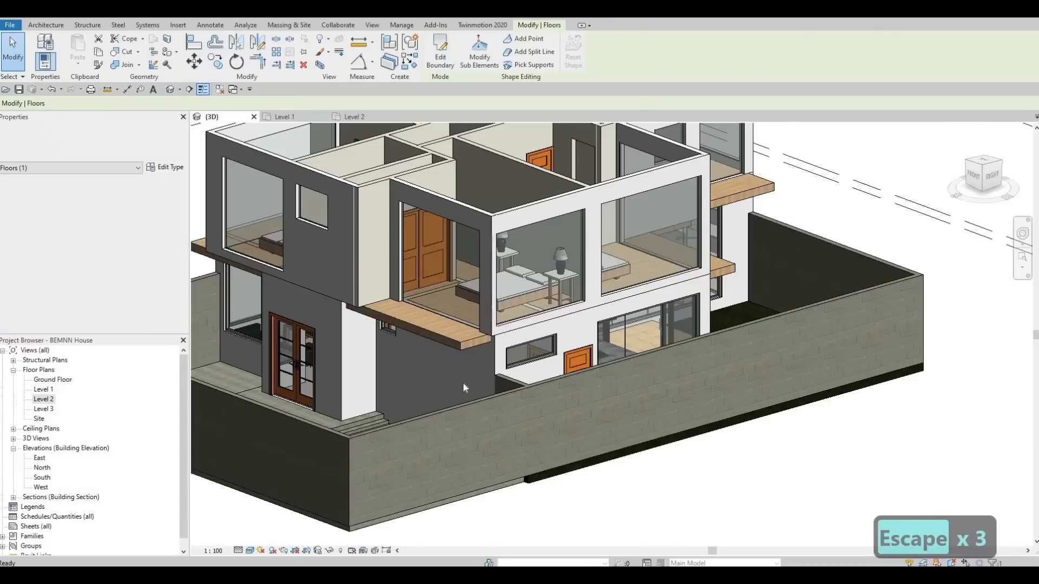
{"action": "key", "text": "Escape"}
{"action": "key", "text": "Escape"}
{"action": "key", "text": "Escape"}
{"action": "middle_click_drag", "start_coordinate": [473, 423], "coordinate": [517, 197], "text": "shift"}
{"action": "scroll", "coordinate": [518, 197], "scroll_direction": "up", "scroll_amount": 5}
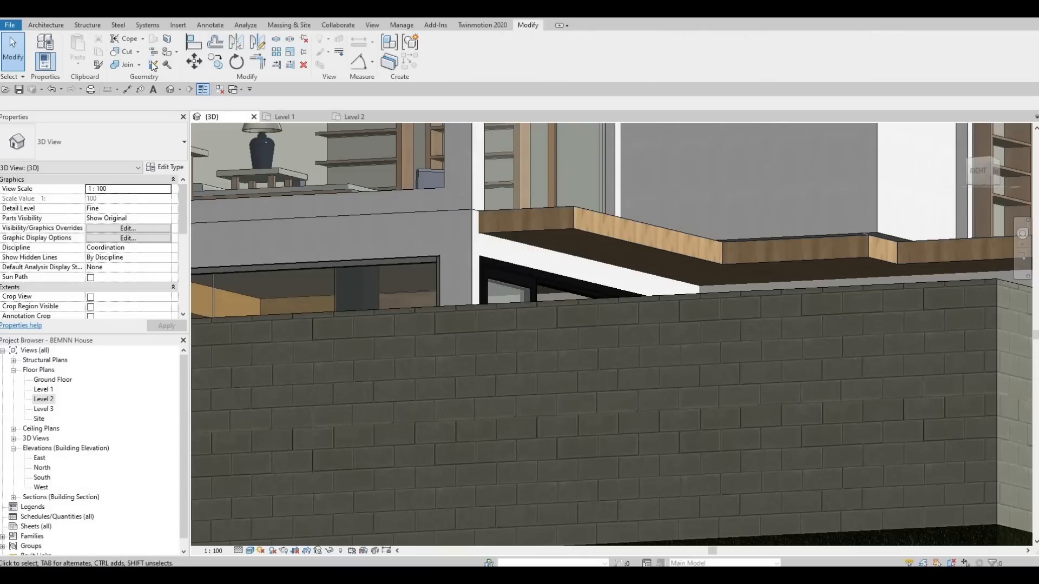
Step: Paint the underside of the Level 2 floor with the Laminate, Ivory, Matte material
{"action": "left_click", "coordinate": [168, 54]}
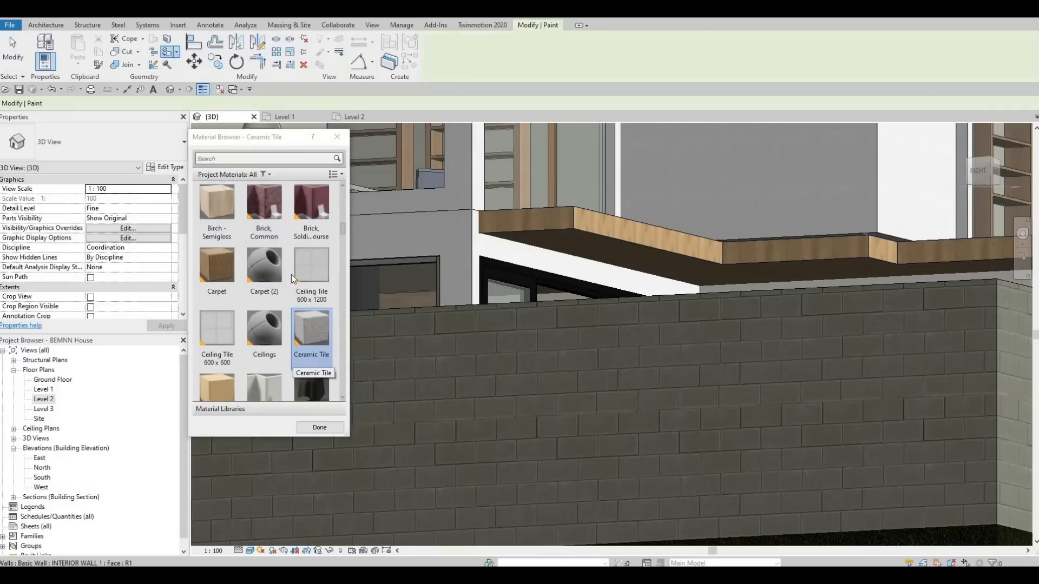
{"action": "scroll", "coordinate": [291, 274], "scroll_direction": "down", "scroll_amount": 3}
{"action": "scroll", "coordinate": [287, 288], "scroll_direction": "down", "scroll_amount": 5}
{"action": "scroll", "coordinate": [267, 296], "scroll_direction": "down", "scroll_amount": 5}
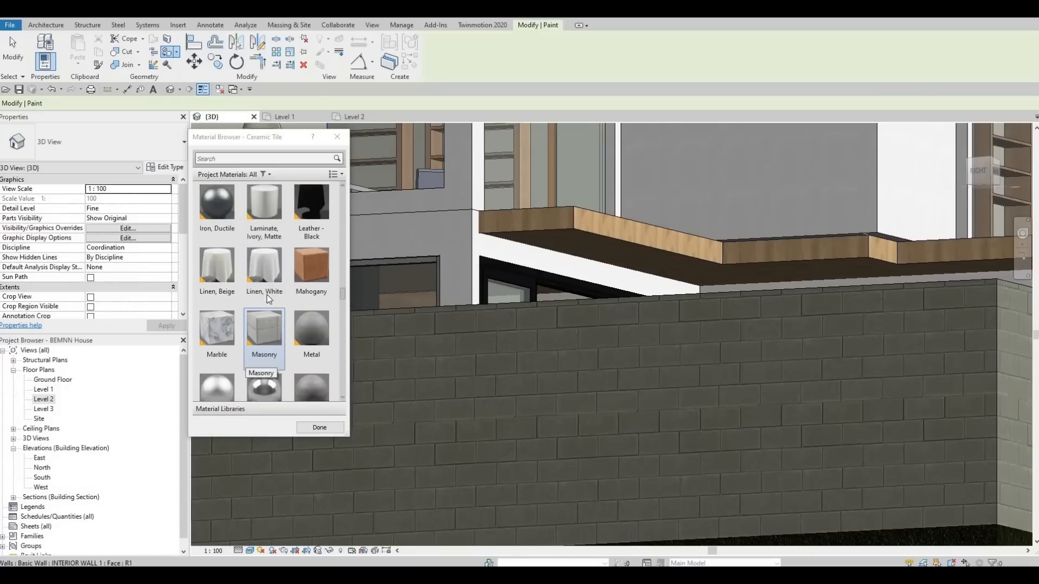
{"action": "scroll", "coordinate": [254, 287], "scroll_direction": "up", "scroll_amount": 3}
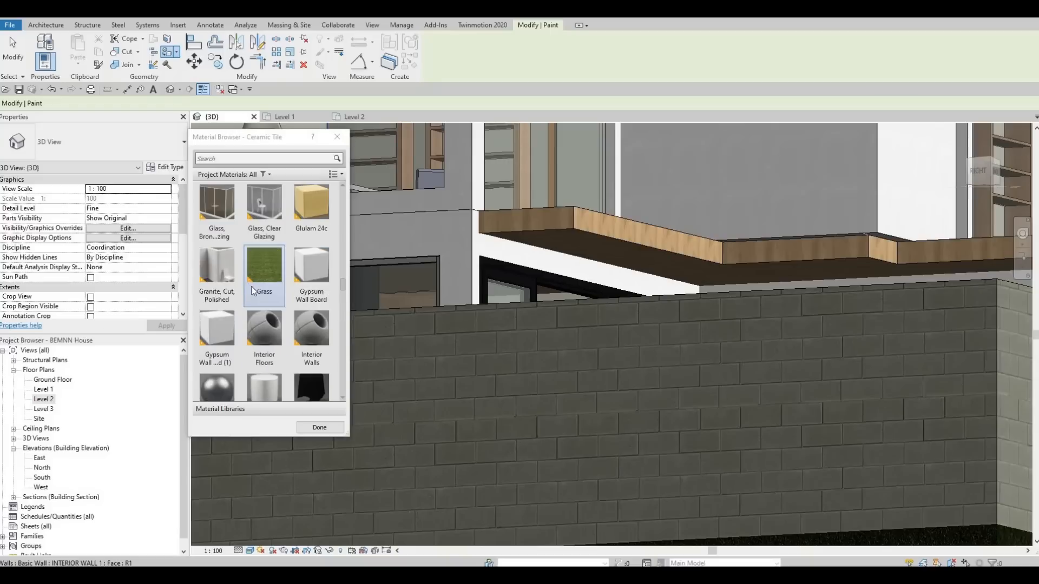
{"action": "scroll", "coordinate": [284, 322], "scroll_direction": "down", "scroll_amount": 3}
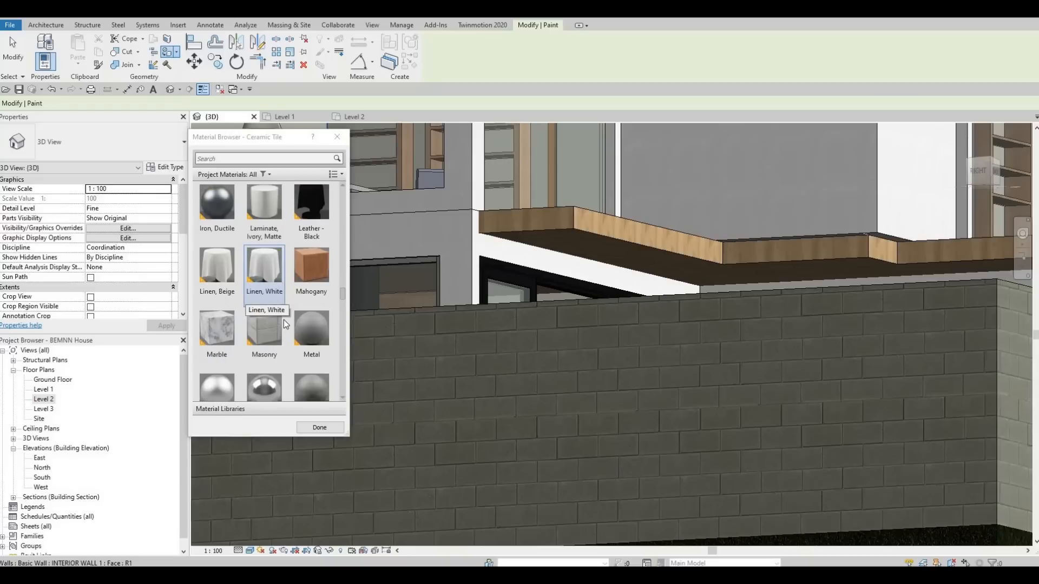
{"action": "left_click", "coordinate": [274, 209]}
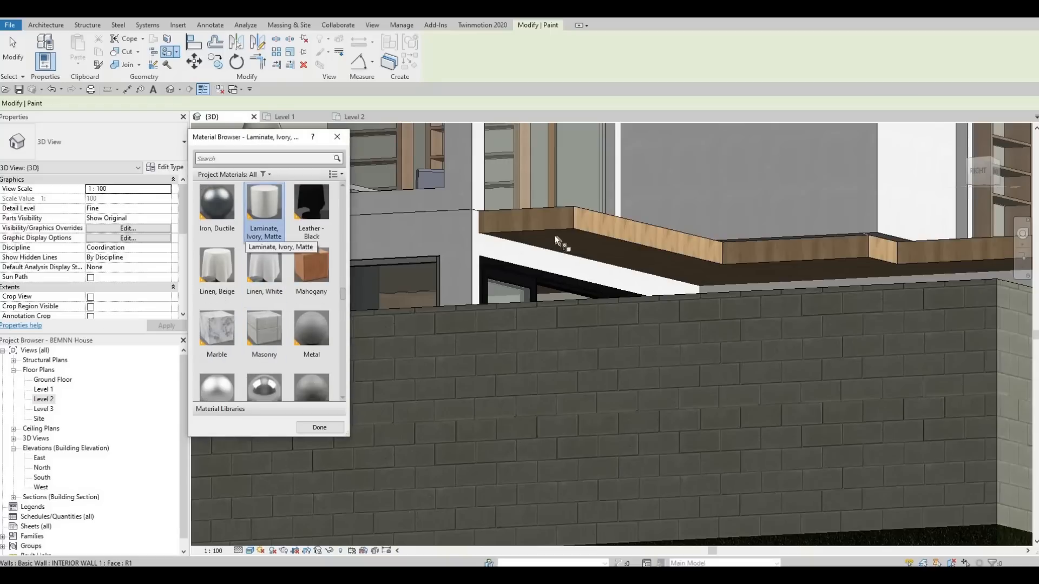
{"action": "left_click", "coordinate": [554, 235]}
{"action": "scroll", "coordinate": [563, 195], "scroll_direction": "up", "scroll_amount": 5}
{"action": "middle_click_drag", "start_coordinate": [556, 193], "coordinate": [549, 391], "text": "shift"}
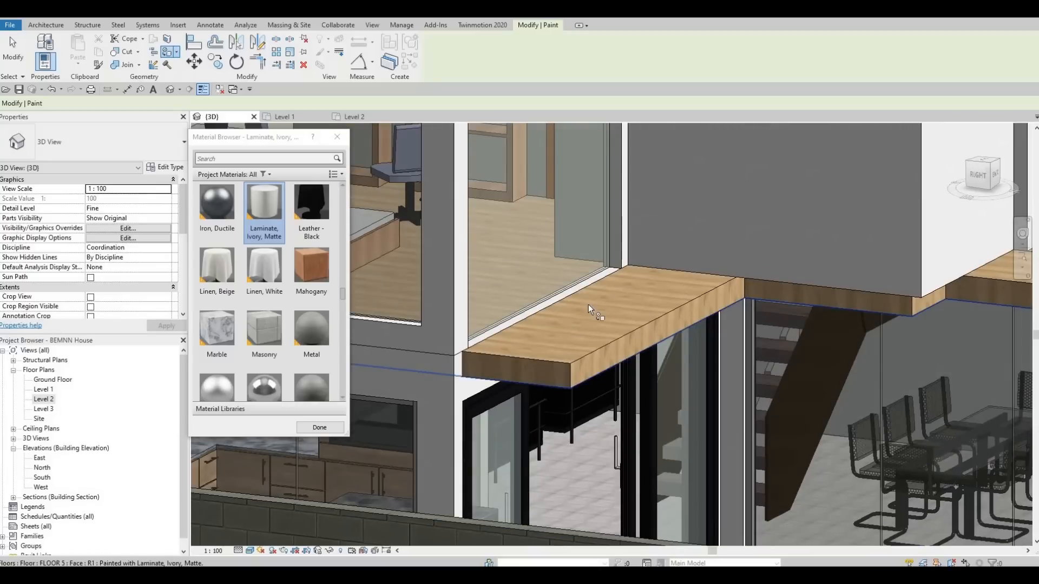
{"action": "middle_click_drag", "start_coordinate": [589, 305], "coordinate": [600, 225]}
{"action": "scroll", "coordinate": [668, 287], "scroll_direction": "down", "scroll_amount": 1}
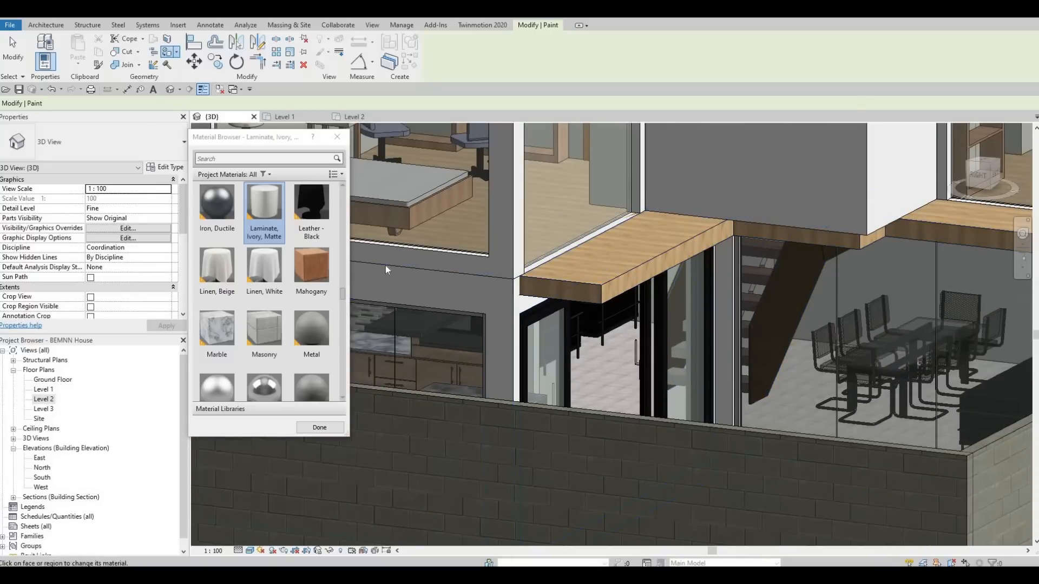
{"action": "key", "text": "Escape"}
{"action": "key", "text": "Escape"}
{"action": "key", "text": "Escape"}
Step: Examine the painted underside and the extended Level 2 floor edges around the house in 3D
{"action": "scroll", "coordinate": [593, 313], "scroll_direction": "down", "scroll_amount": 3}
{"action": "scroll", "coordinate": [595, 260], "scroll_direction": "up", "scroll_amount": 2}
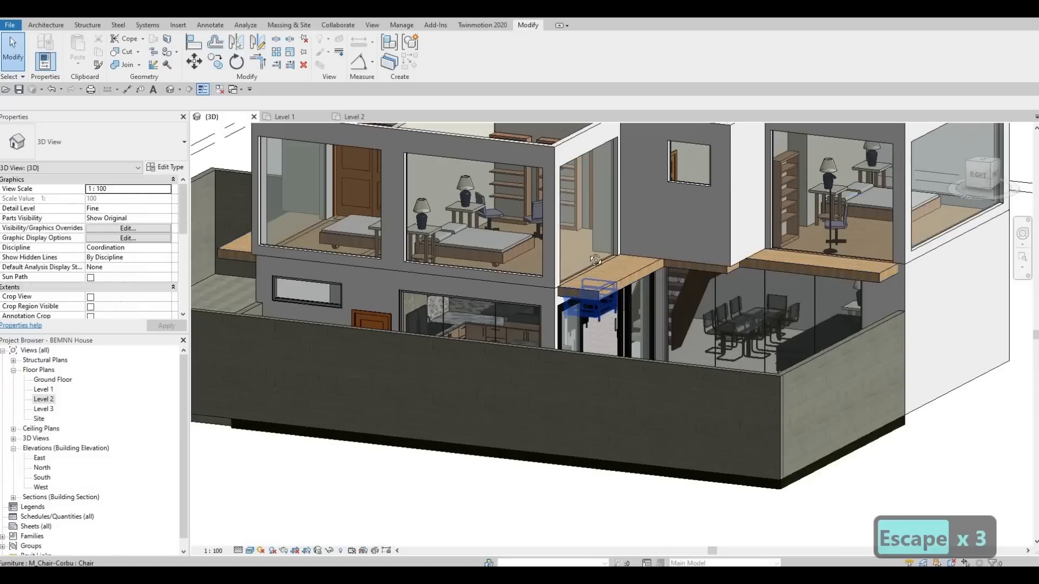
{"action": "middle_click_drag", "start_coordinate": [595, 260], "coordinate": [590, 236], "text": "shift"}
{"action": "scroll", "coordinate": [683, 292], "scroll_direction": "up", "scroll_amount": 4}
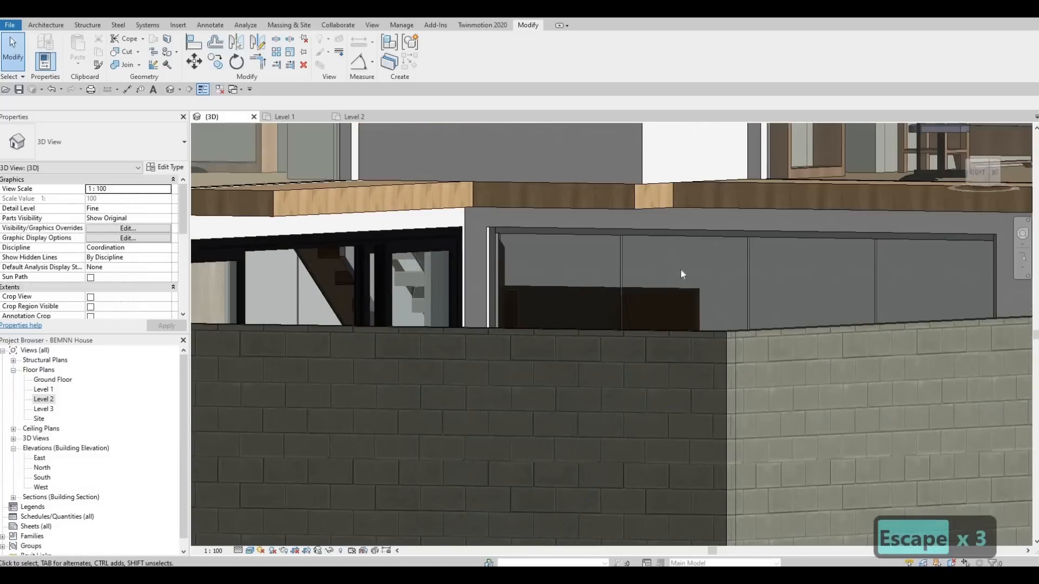
{"action": "middle_click_drag", "start_coordinate": [680, 268], "coordinate": [790, 252], "text": "shift"}
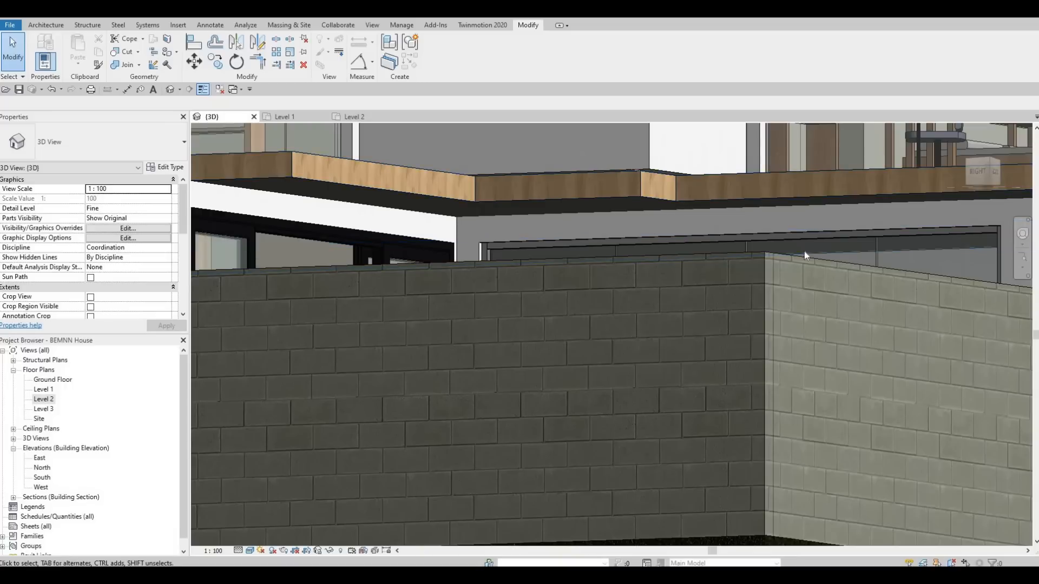
{"action": "middle_click_drag", "start_coordinate": [811, 342], "coordinate": [614, 351], "text": "shift"}
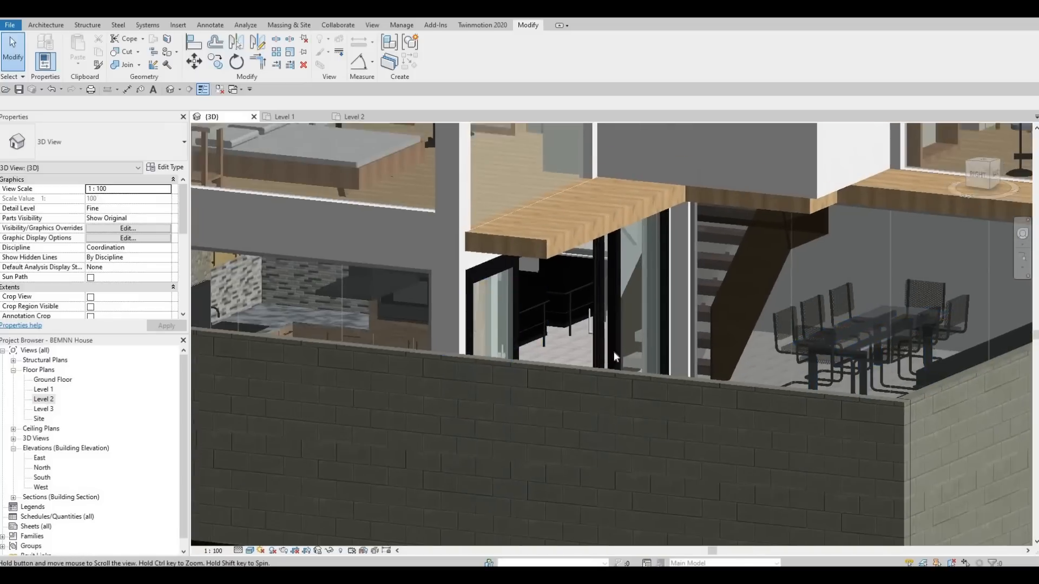
{"action": "scroll", "coordinate": [614, 352], "scroll_direction": "down", "scroll_amount": 5}
{"action": "middle_click_drag", "start_coordinate": [778, 405], "coordinate": [706, 427], "text": "shift"}
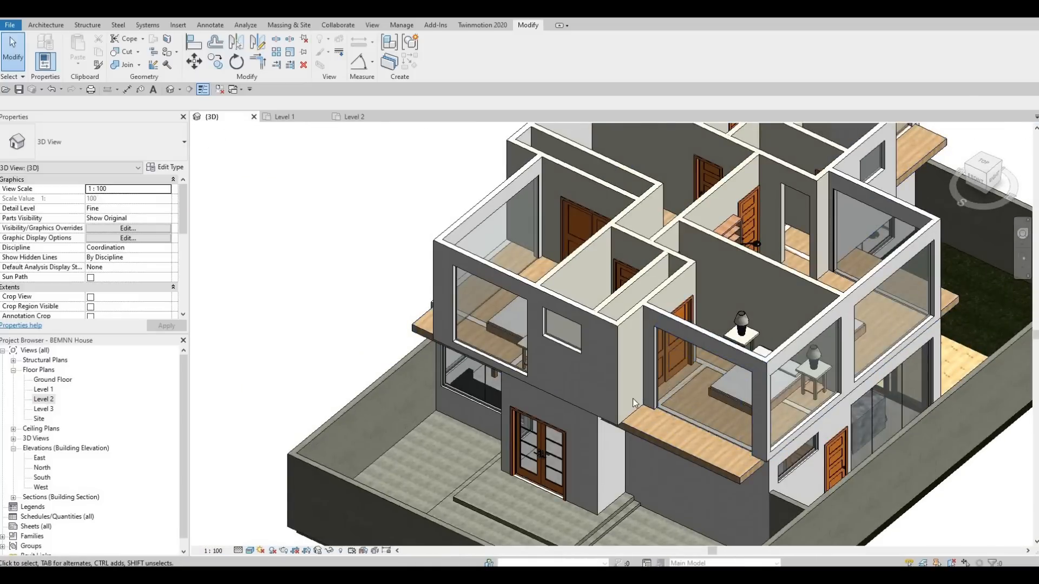
Step: Attach the tops of the three Level 1 walls protruding through the bedroom floors to the Level 2 floor
{"action": "middle_click_drag", "start_coordinate": [632, 398], "coordinate": [616, 446], "text": "shift"}
{"action": "middle_click_drag", "start_coordinate": [665, 406], "coordinate": [584, 357], "text": "shift"}
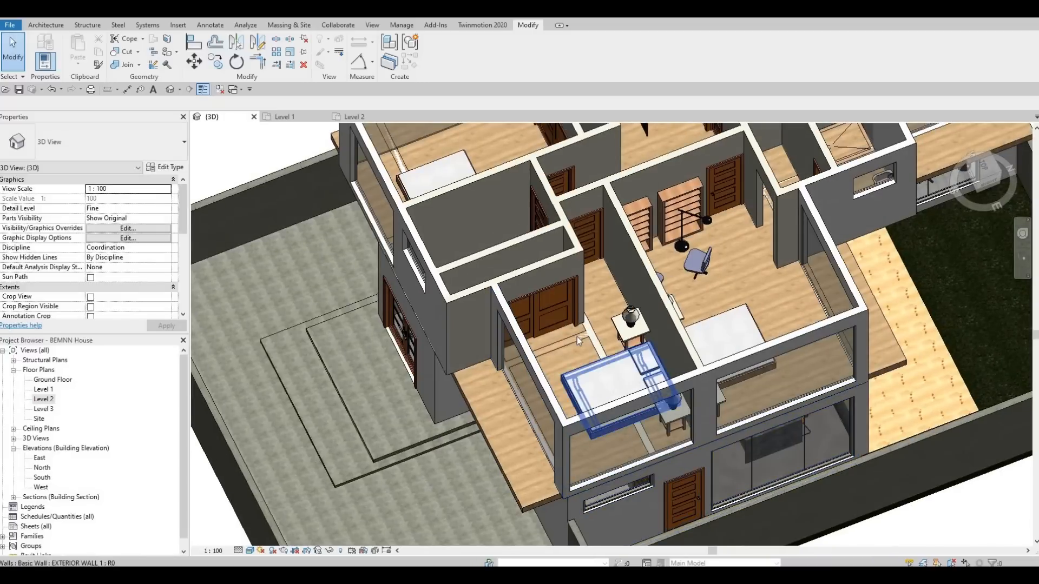
{"action": "left_click", "coordinate": [575, 339]}
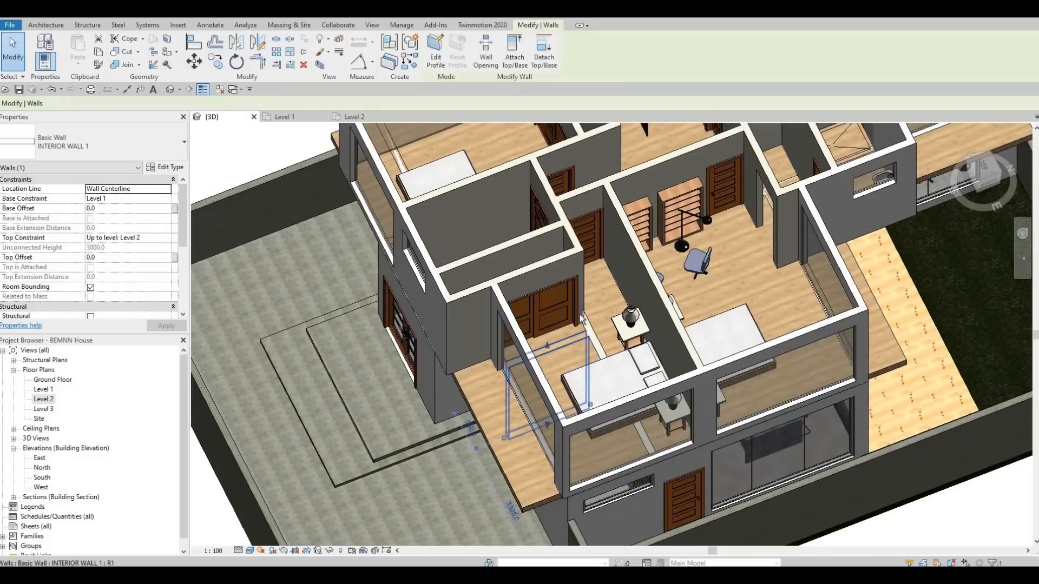
{"action": "left_click", "coordinate": [425, 230], "text": "ctrl"}
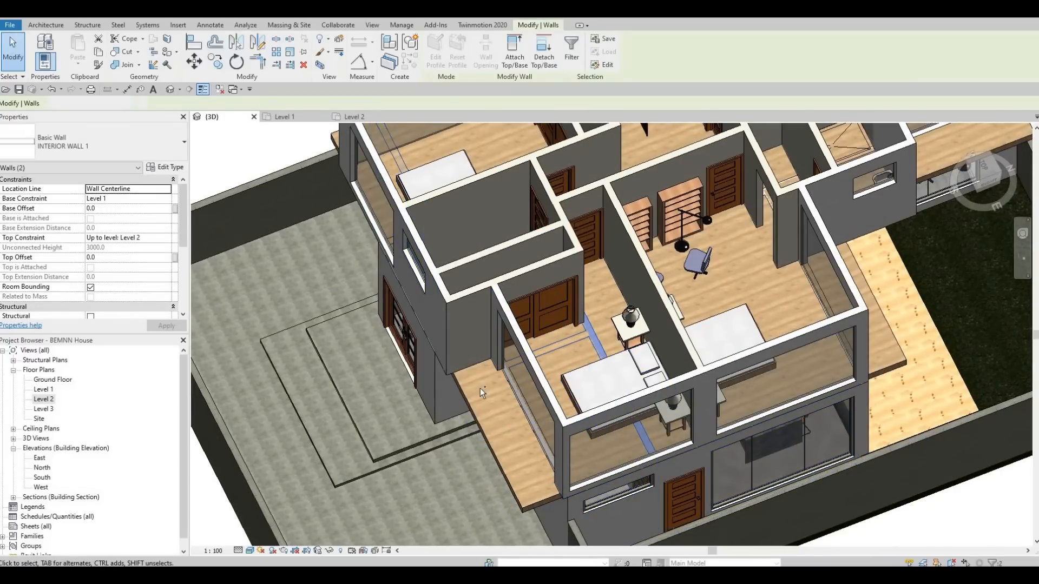
{"action": "left_click", "coordinate": [496, 365], "text": "ctrl"}
{"action": "middle_click_drag", "start_coordinate": [497, 330], "coordinate": [480, 467]}
{"action": "scroll", "coordinate": [596, 330], "scroll_direction": "up", "scroll_amount": 1}
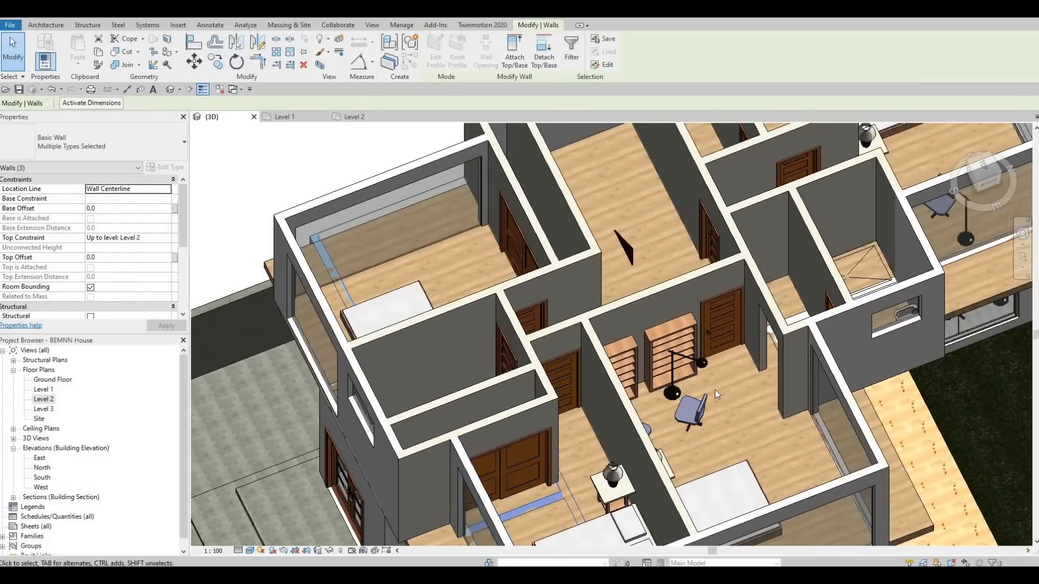
{"action": "middle_click_drag", "start_coordinate": [715, 390], "coordinate": [597, 388]}
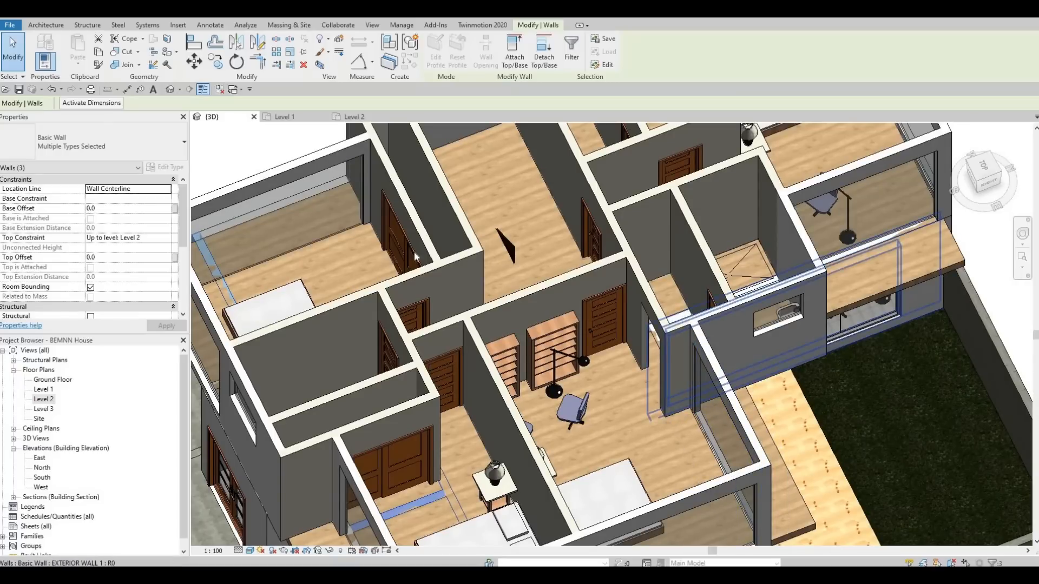
{"action": "left_click", "coordinate": [515, 59]}
{"action": "scroll", "coordinate": [729, 365], "scroll_direction": "down", "scroll_amount": 3}
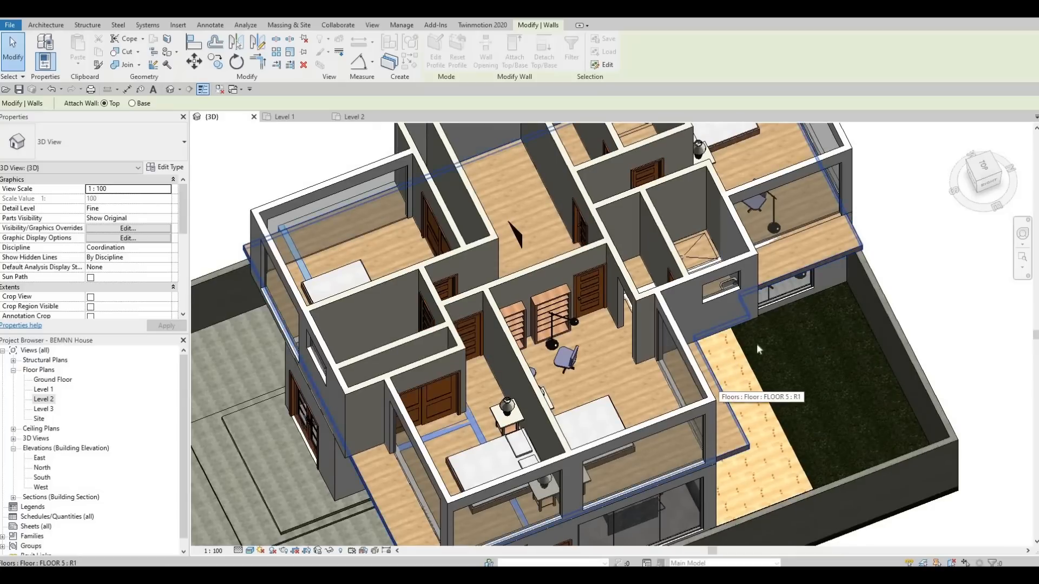
{"action": "left_click", "coordinate": [719, 382]}
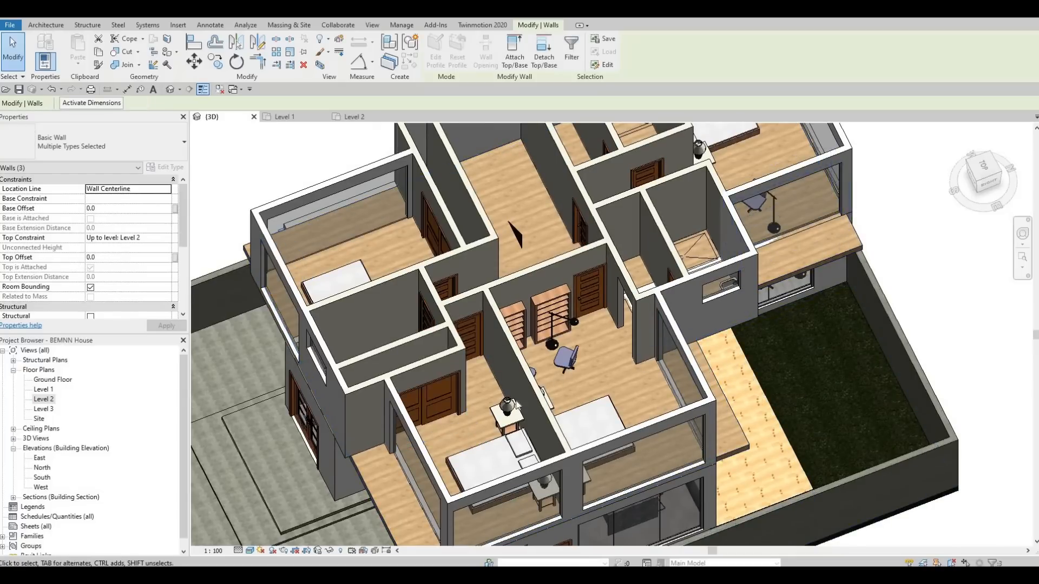
Step: Attach the top of the exterior wall below the front overhang to the Level 2 floor
{"action": "middle_click_drag", "start_coordinate": [551, 317], "coordinate": [555, 322]}
{"action": "scroll", "coordinate": [555, 322], "scroll_direction": "down", "scroll_amount": 3}
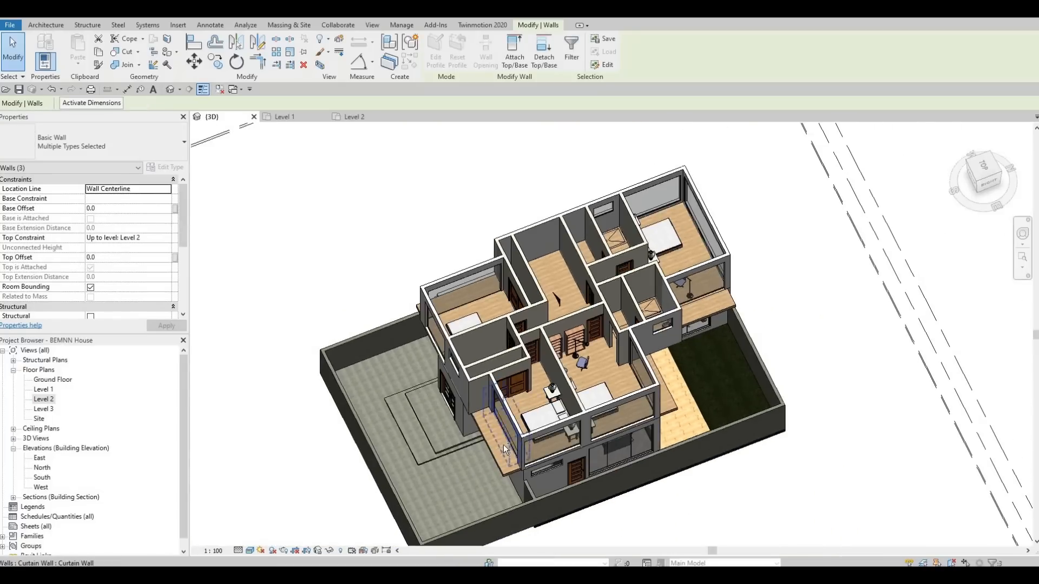
{"action": "scroll", "coordinate": [503, 443], "scroll_direction": "up", "scroll_amount": 5}
{"action": "mouse_move", "coordinate": [580, 253]}
{"action": "middle_mouse_down", "text": "shift"}
{"action": "mouse_move", "coordinate": [586, 196]}
{"action": "mouse_move", "coordinate": [585, 262]}
{"action": "middle_mouse_up", "text": "shift"}
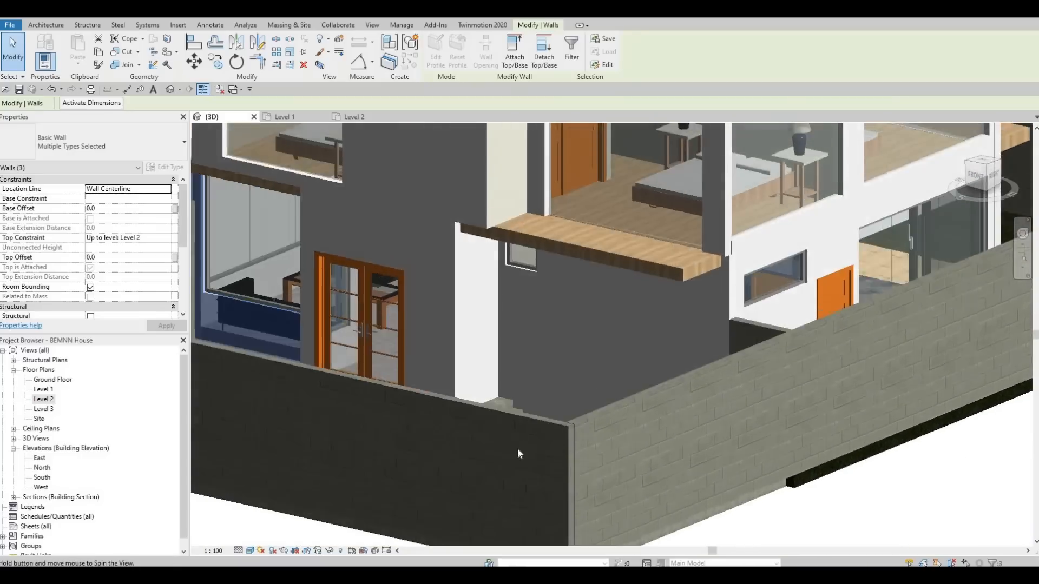
{"action": "mouse_move", "coordinate": [518, 453]}
{"action": "middle_mouse_down", "text": "shift"}
{"action": "mouse_move", "coordinate": [524, 401]}
{"action": "mouse_move", "coordinate": [500, 454]}
{"action": "middle_mouse_up", "text": "shift"}
{"action": "left_click", "coordinate": [511, 424]}
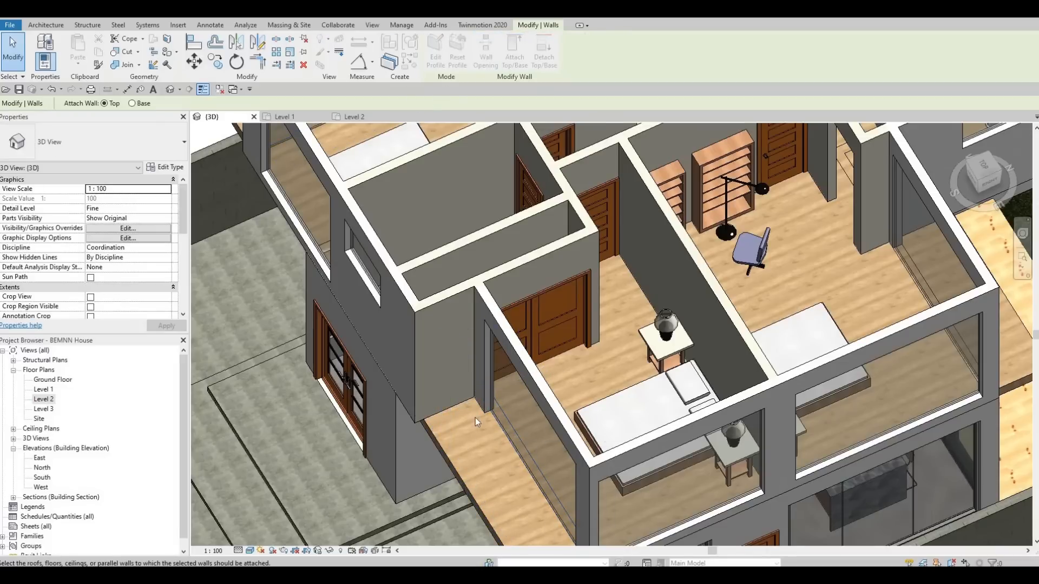
{"action": "left_click", "coordinate": [618, 380]}
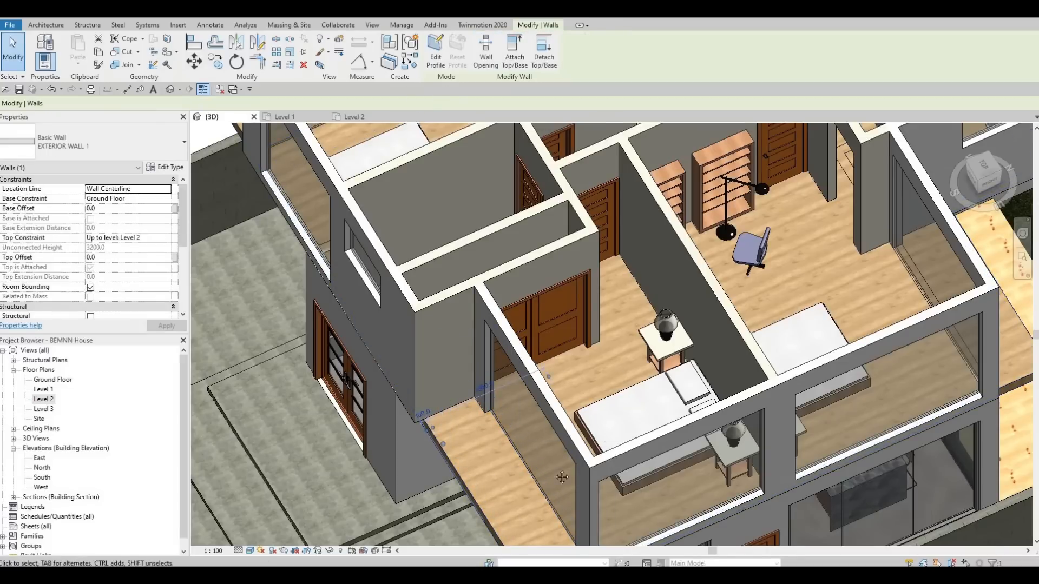
{"action": "key", "text": "Escape"}
{"action": "key", "text": "Escape"}
Step: Attach the tops of the two Ground Floor exterior walls showing near the bathroom and garden-side overhang to the Level 2 floor
{"action": "middle_click_drag", "start_coordinate": [650, 420], "coordinate": [575, 533]}
{"action": "middle_click_drag", "start_coordinate": [573, 281], "coordinate": [239, 181], "text": "shift"}
{"action": "left_click", "coordinate": [534, 351]}
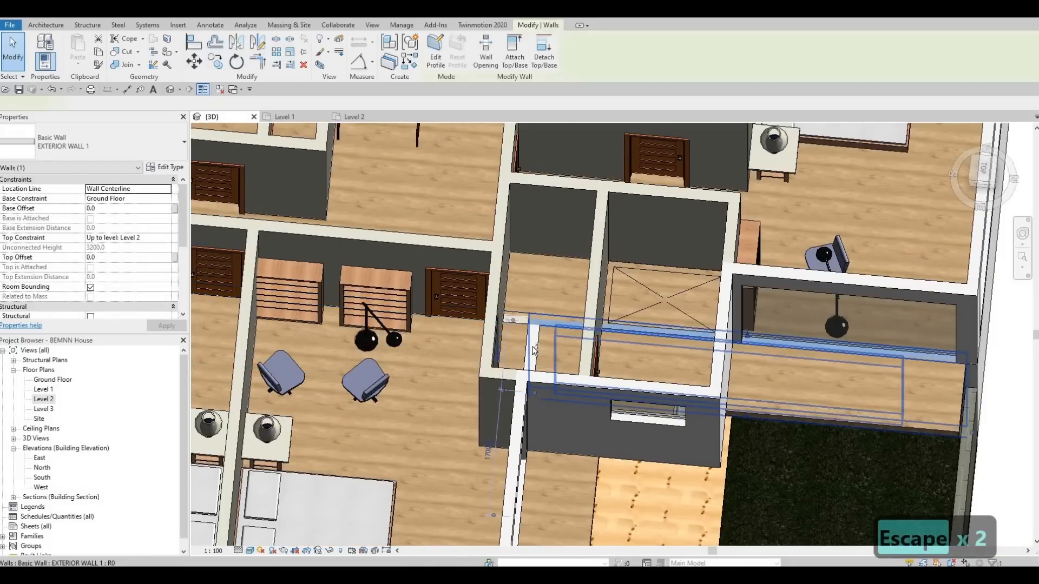
{"action": "left_click", "coordinate": [521, 423], "text": "ctrl"}
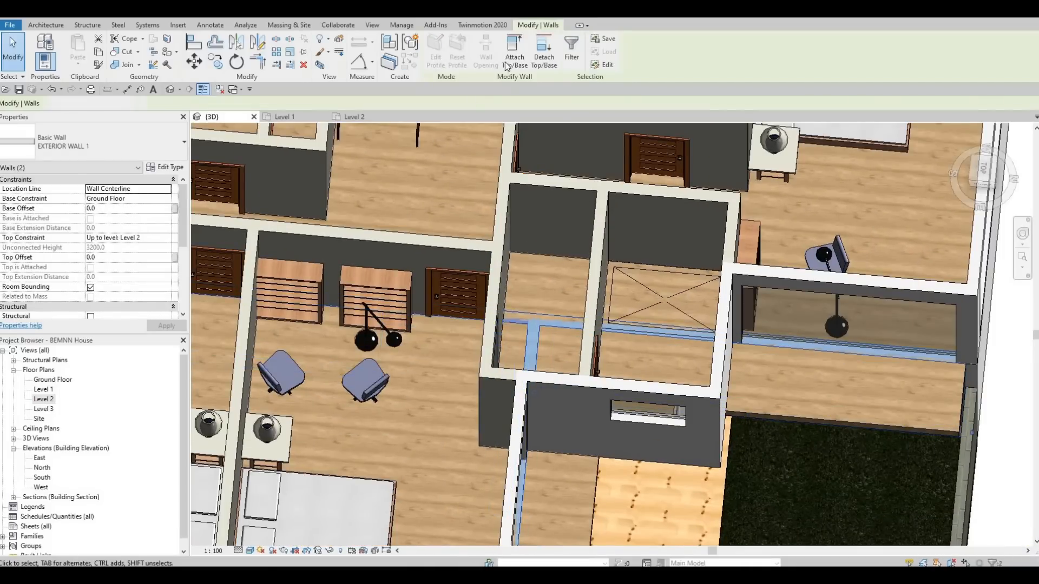
{"action": "left_click", "coordinate": [607, 186], "text": "ctrl"}
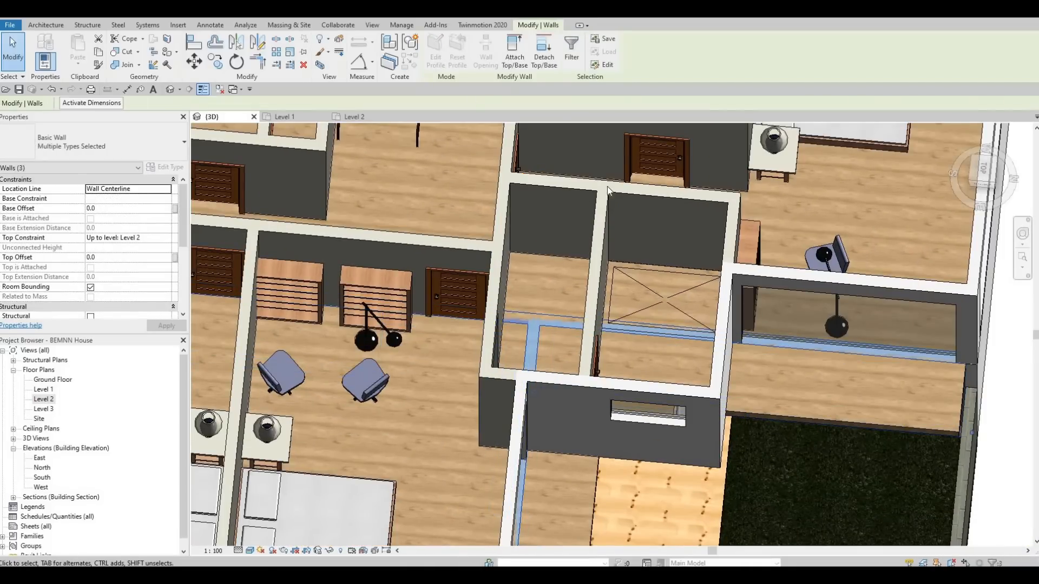
{"action": "left_click", "coordinate": [826, 417]}
{"action": "key", "text": "Escape"}
Step: Open the Level 2 floor plan and start editing the boundary of the Level 2 floor
{"action": "middle_click_drag", "start_coordinate": [627, 265], "coordinate": [472, 178]}
{"action": "scroll", "coordinate": [606, 424], "scroll_direction": "down", "scroll_amount": 1}
{"action": "scroll", "coordinate": [628, 401], "scroll_direction": "down", "scroll_amount": 2}
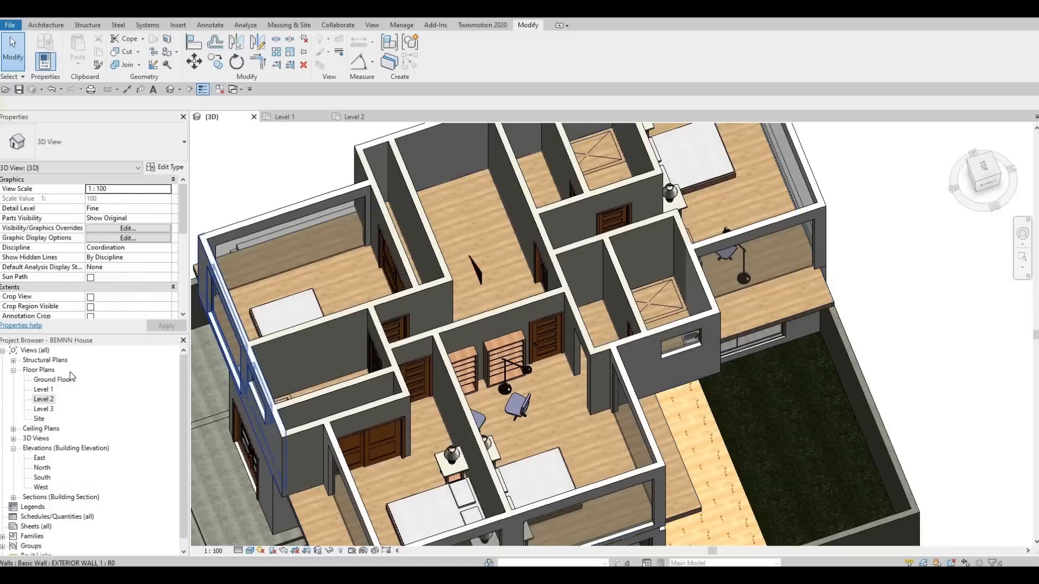
{"action": "left_click", "coordinate": [50, 400]}
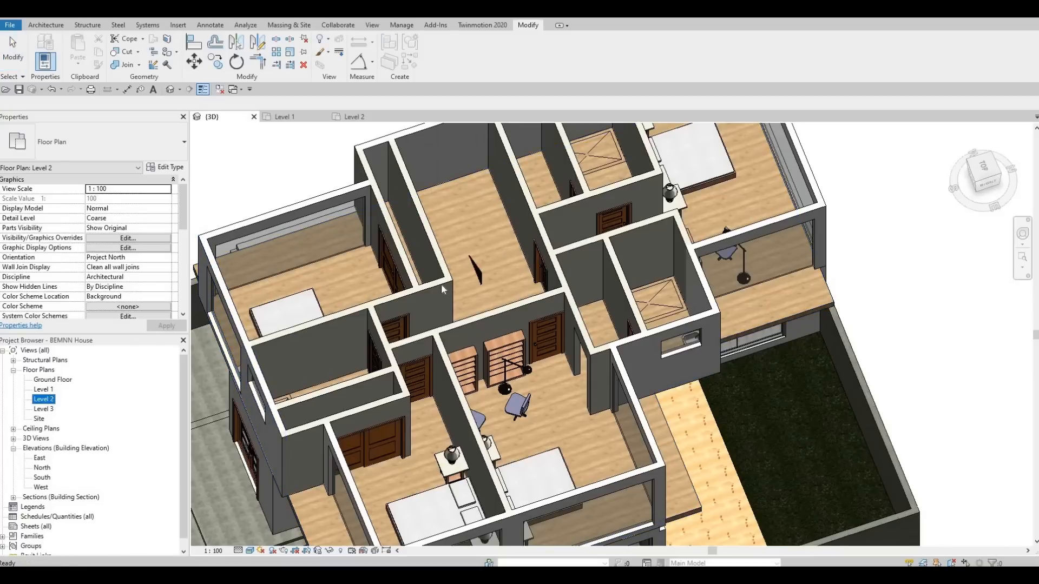
{"action": "scroll", "coordinate": [400, 308], "scroll_direction": "down", "scroll_amount": 3}
{"action": "scroll", "coordinate": [492, 284], "scroll_direction": "up", "scroll_amount": 5}
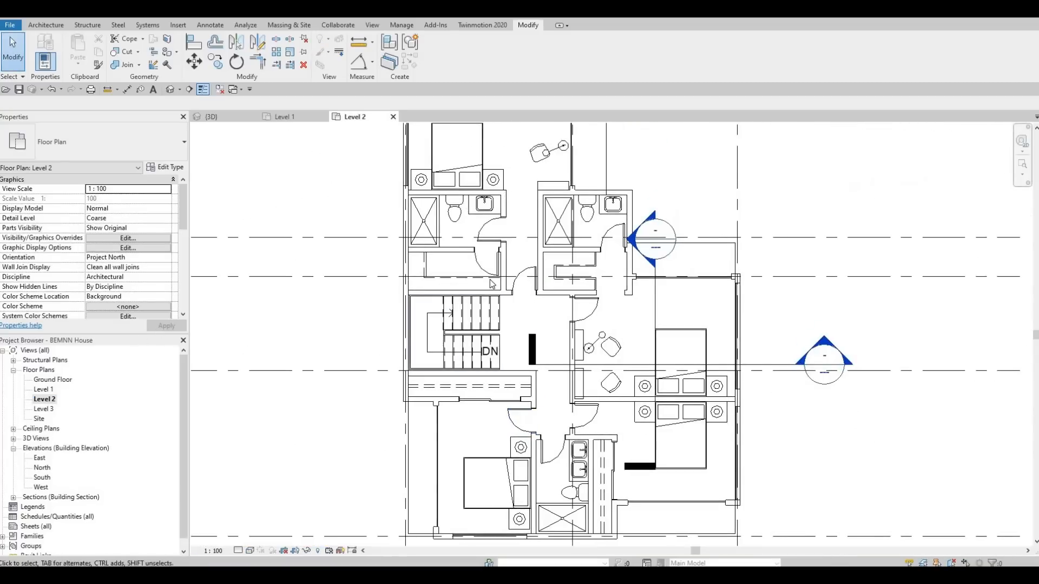
{"action": "left_click", "coordinate": [715, 246]}
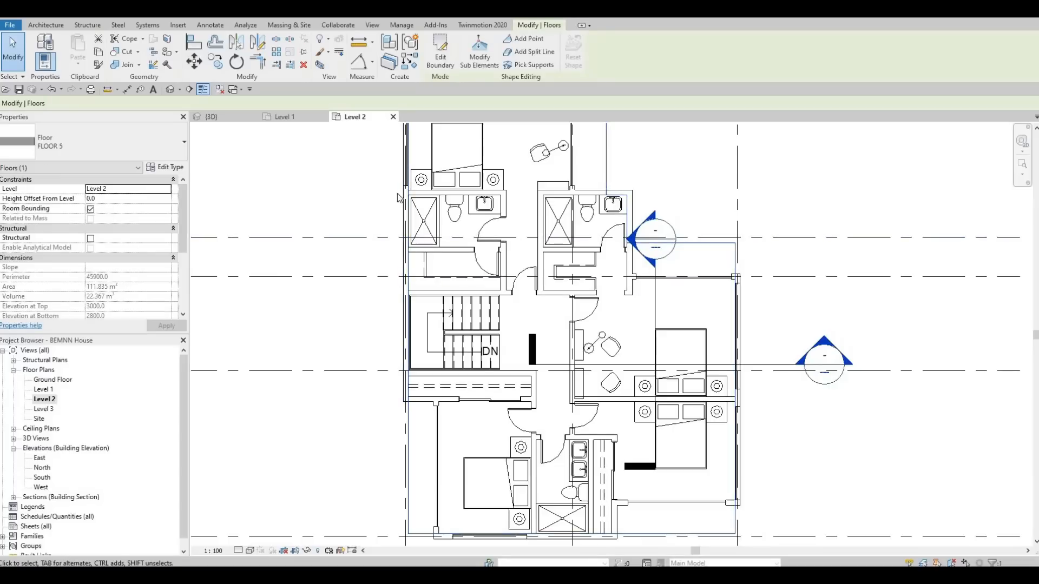
{"action": "left_click", "coordinate": [447, 58]}
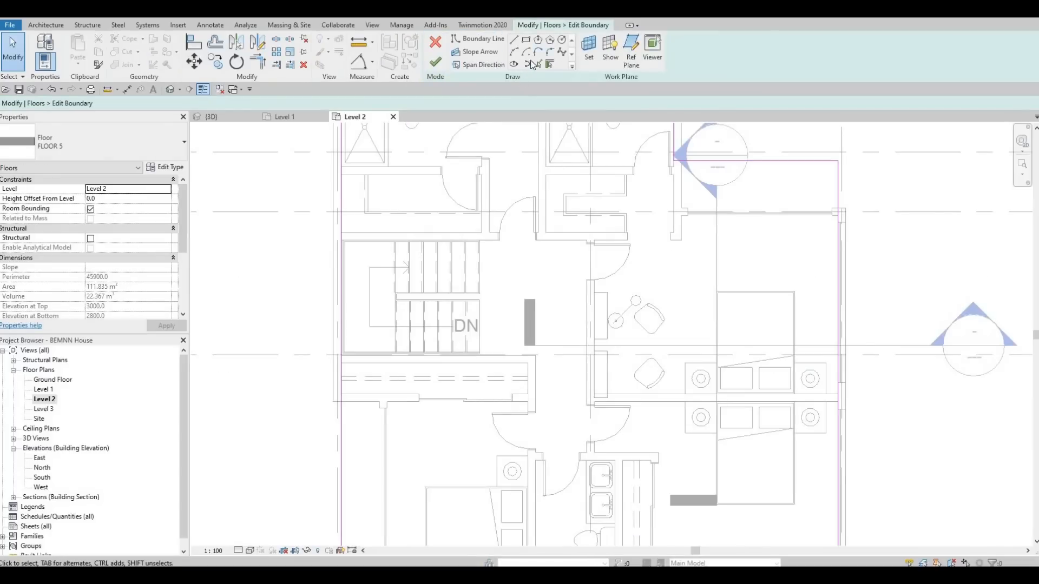
Step: Add floor boundary lines by picking the east, north and south edges of the stair opening
{"action": "scroll", "coordinate": [470, 318], "scroll_direction": "up", "scroll_amount": 1}
{"action": "left_click", "coordinate": [536, 63]}
{"action": "left_click", "coordinate": [483, 261]}
{"action": "key", "text": "Escape"}
{"action": "key", "text": "Escape"}
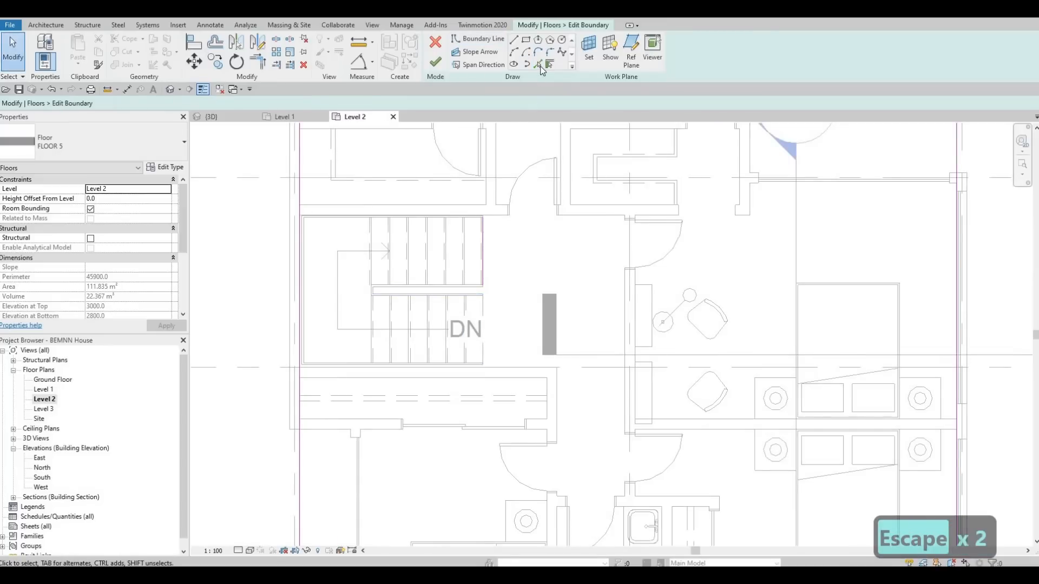
{"action": "left_click", "coordinate": [538, 64]}
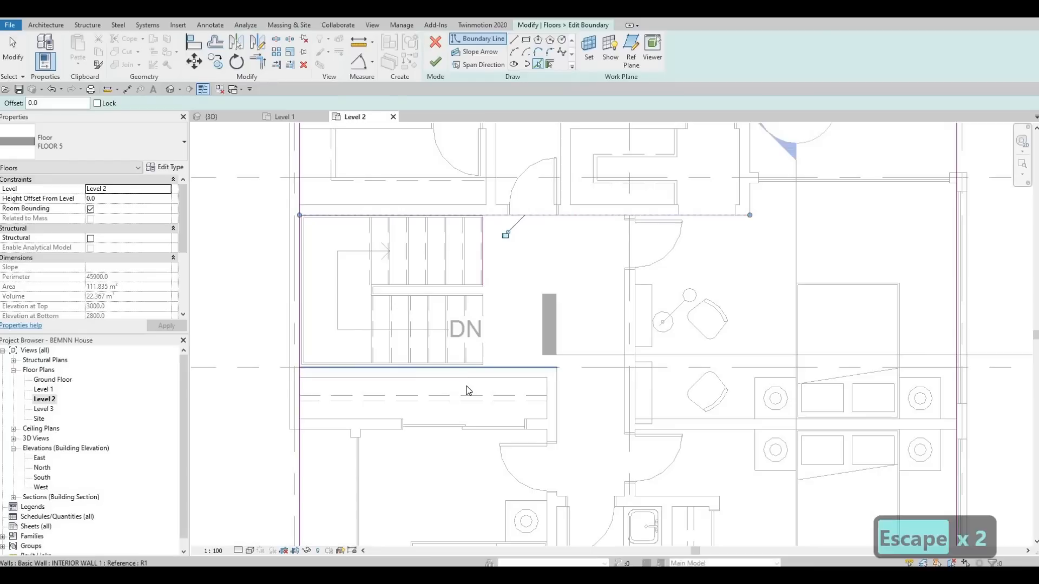
Step: Trim the stair opening's east boundary line into corners with its north and south lines
{"action": "key", "text": "Escape"}
{"action": "key", "text": "t"}
{"action": "key", "text": "r"}
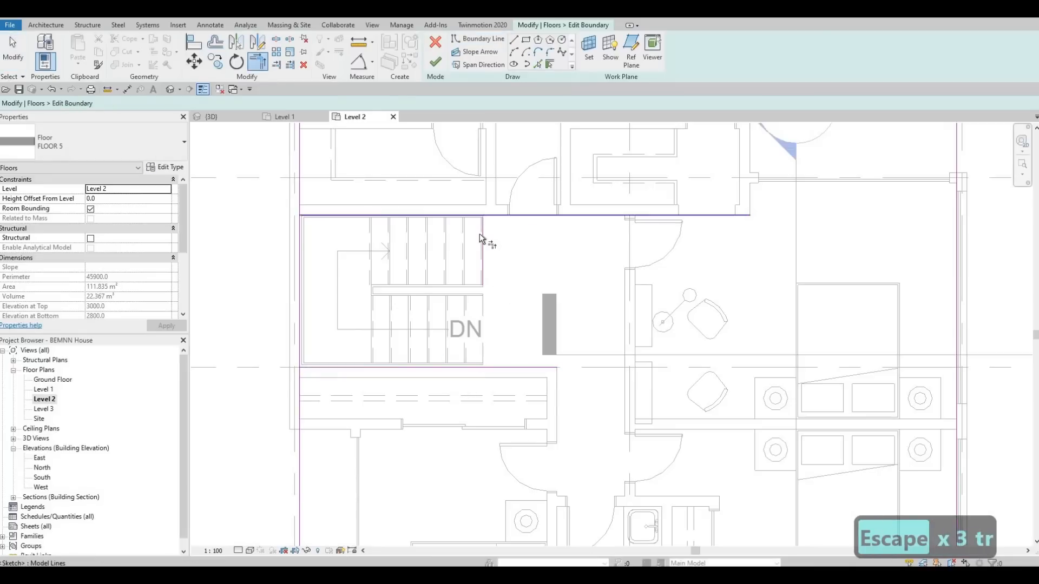
{"action": "left_click", "coordinate": [464, 368]}
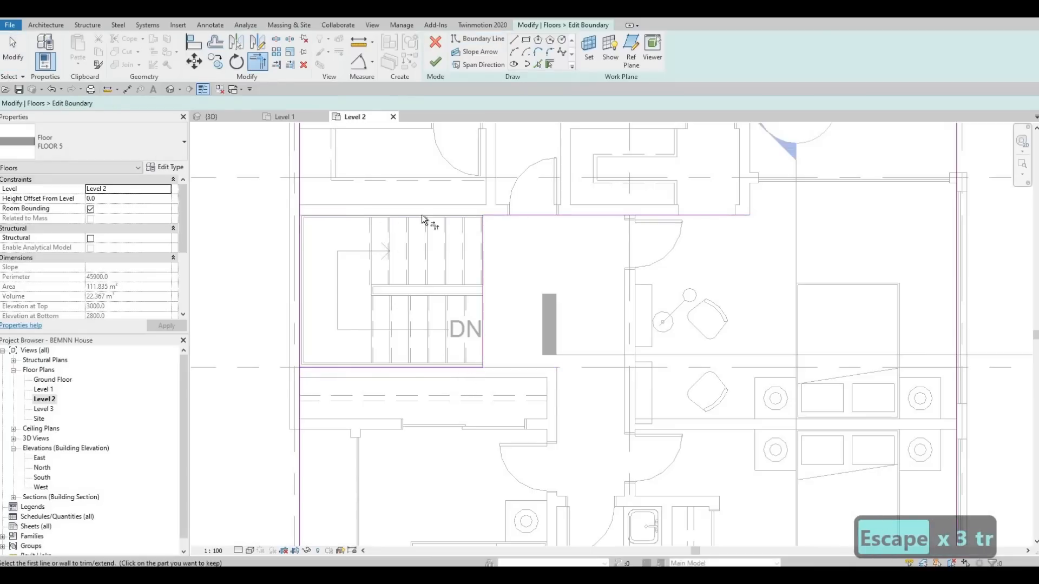
Step: Trim the stair opening's north line to the upper west boundary, unjoining the elements, and into a corner with its east line
{"action": "left_click", "coordinate": [501, 216]}
{"action": "left_click", "coordinate": [300, 178]}
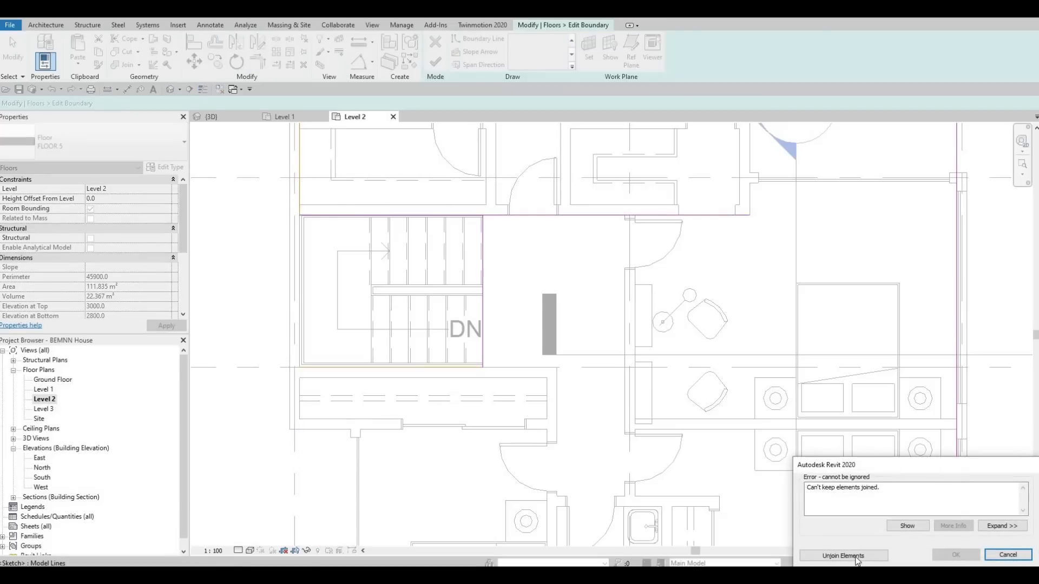
{"action": "left_click", "coordinate": [843, 556]}
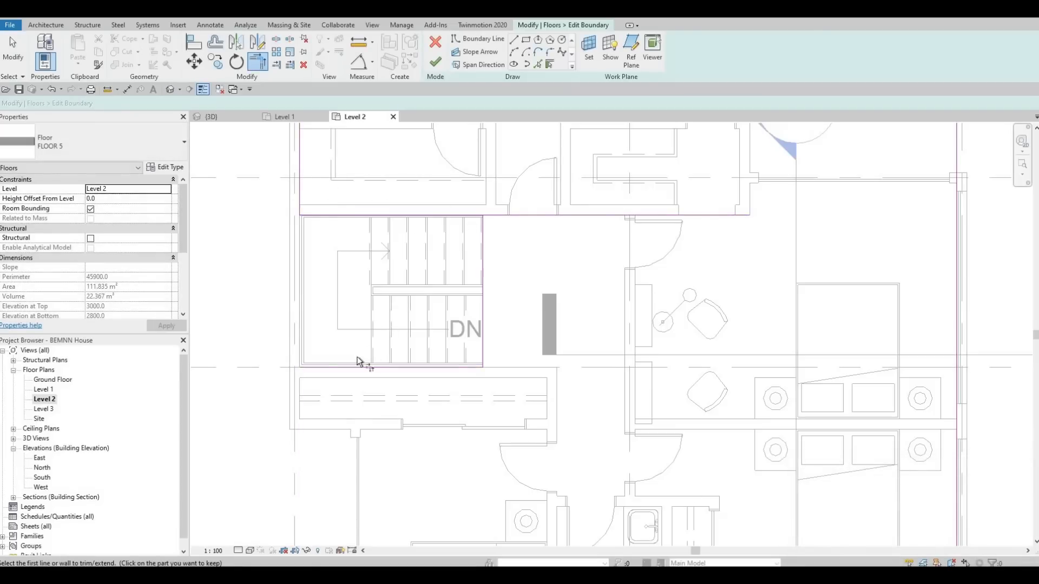
{"action": "left_click", "coordinate": [460, 217]}
{"action": "left_click", "coordinate": [481, 230]}
Step: Draw the missing west boundary line from the stair opening's south line down to the south boundary line
{"action": "scroll", "coordinate": [423, 301], "scroll_direction": "down", "scroll_amount": 2}
{"action": "middle_click_drag", "start_coordinate": [387, 450], "coordinate": [411, 350]}
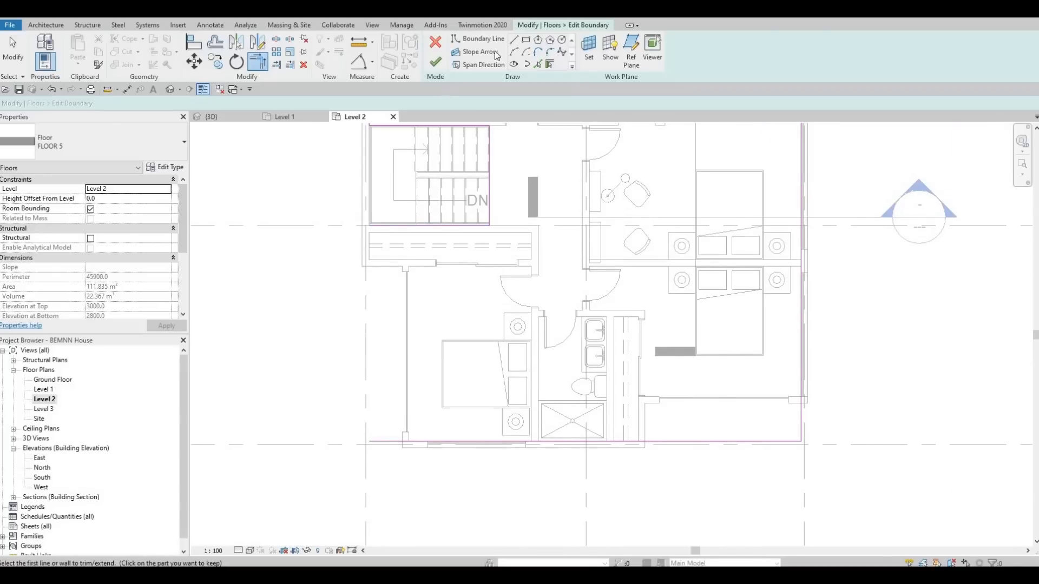
{"action": "key", "text": "l"}
{"action": "key", "text": "i"}
{"action": "left_click", "coordinate": [369, 226]}
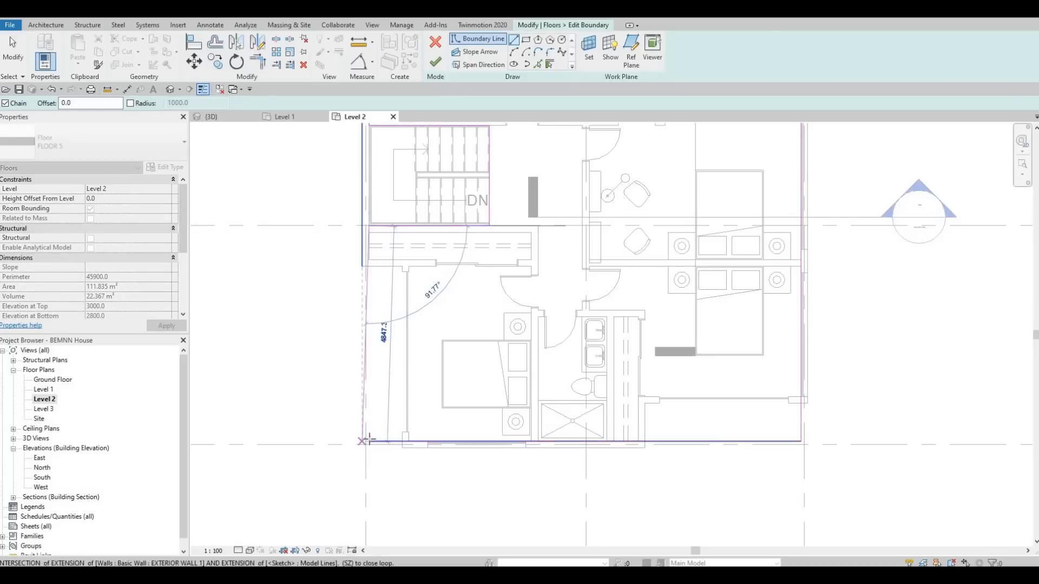
{"action": "left_click", "coordinate": [440, 446]}
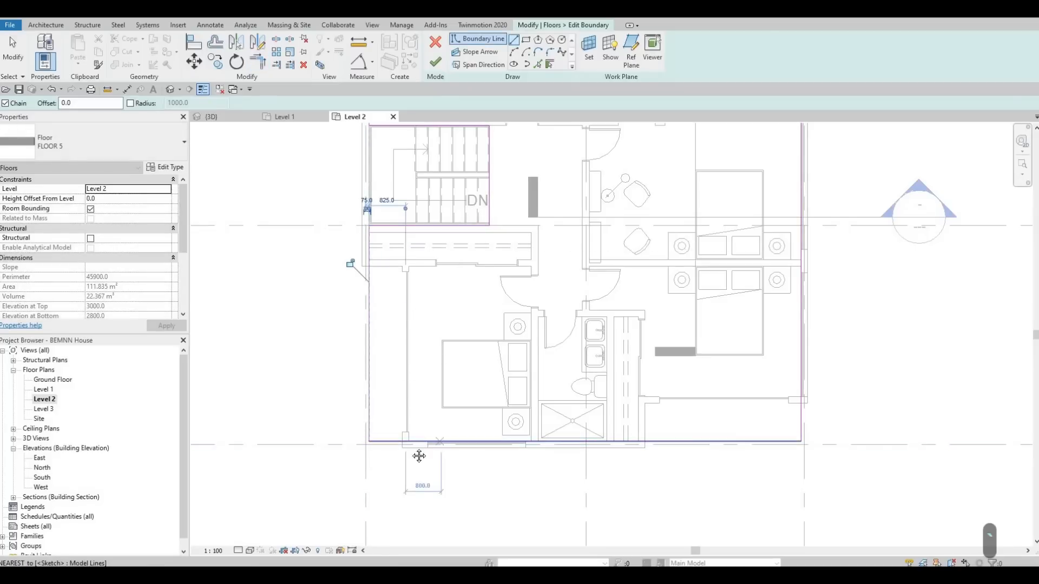
{"action": "key", "text": "Escape"}
{"action": "key", "text": "Escape"}
Step: Finish the floor boundary with the stair opening and switch to the 3D view
{"action": "middle_click_drag", "start_coordinate": [417, 334], "coordinate": [403, 438]}
{"action": "scroll", "coordinate": [404, 437], "scroll_direction": "down", "scroll_amount": 1}
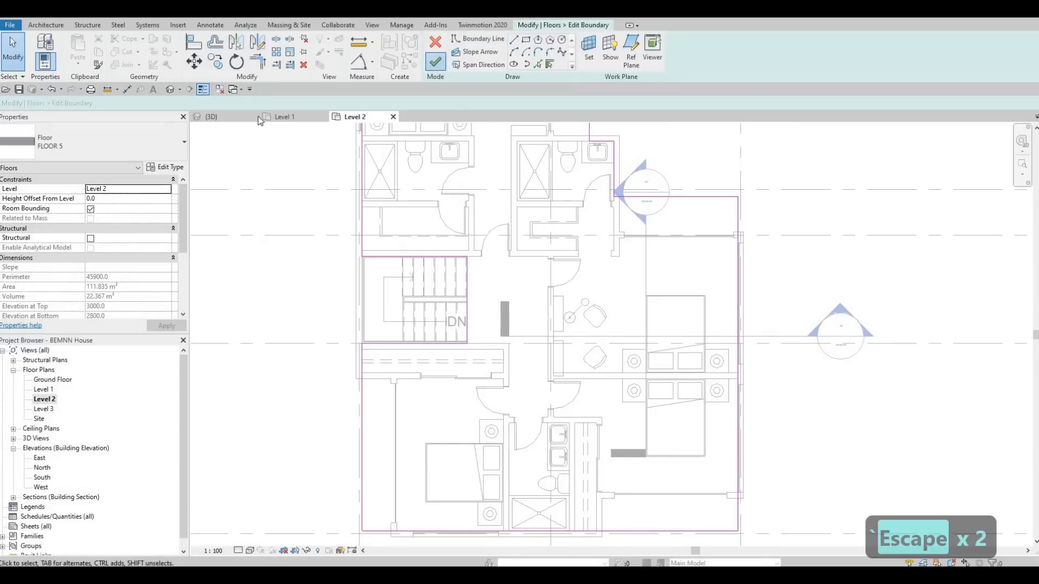
{"action": "left_click", "coordinate": [171, 90]}
{"action": "middle_click_drag", "start_coordinate": [470, 293], "coordinate": [420, 148], "text": "shift"}
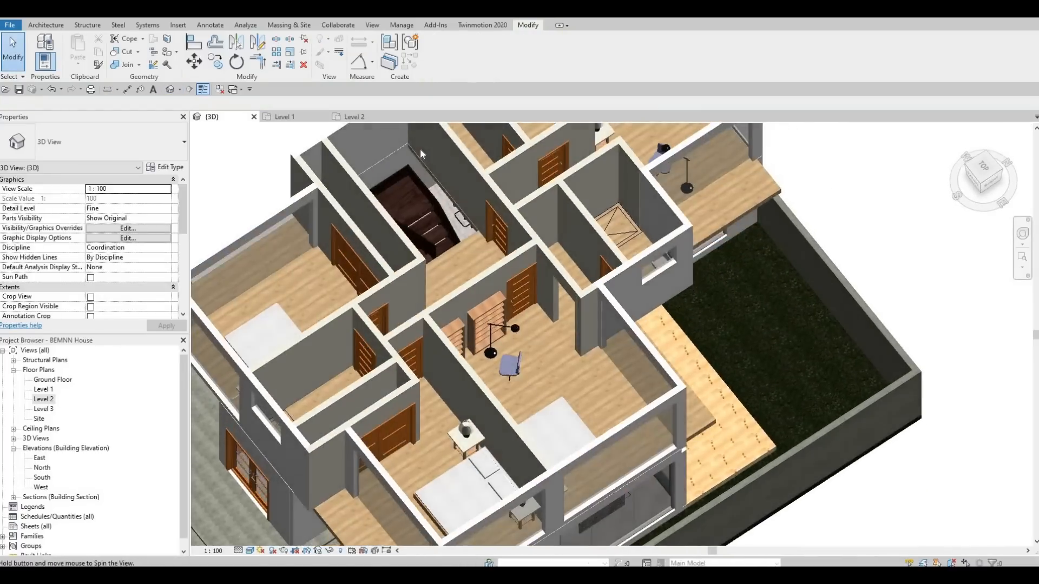
Step: Examine the new stair opening and the Level 2 floor around it in 3D
{"action": "scroll", "coordinate": [420, 148], "scroll_direction": "up", "scroll_amount": 5}
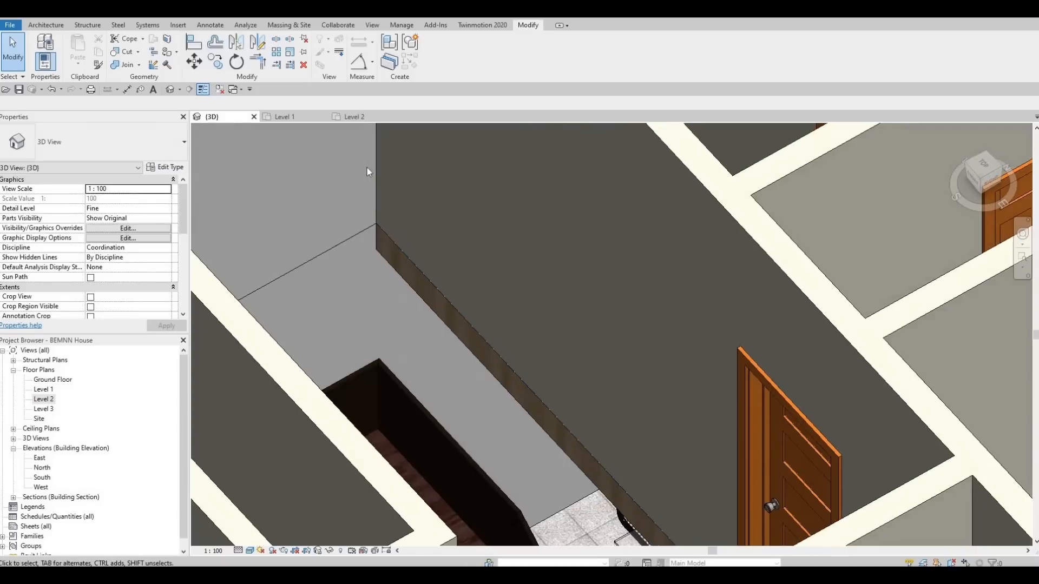
{"action": "scroll", "coordinate": [379, 239], "scroll_direction": "down", "scroll_amount": 4}
{"action": "middle_click_drag", "start_coordinate": [462, 269], "coordinate": [416, 262], "text": "shift"}
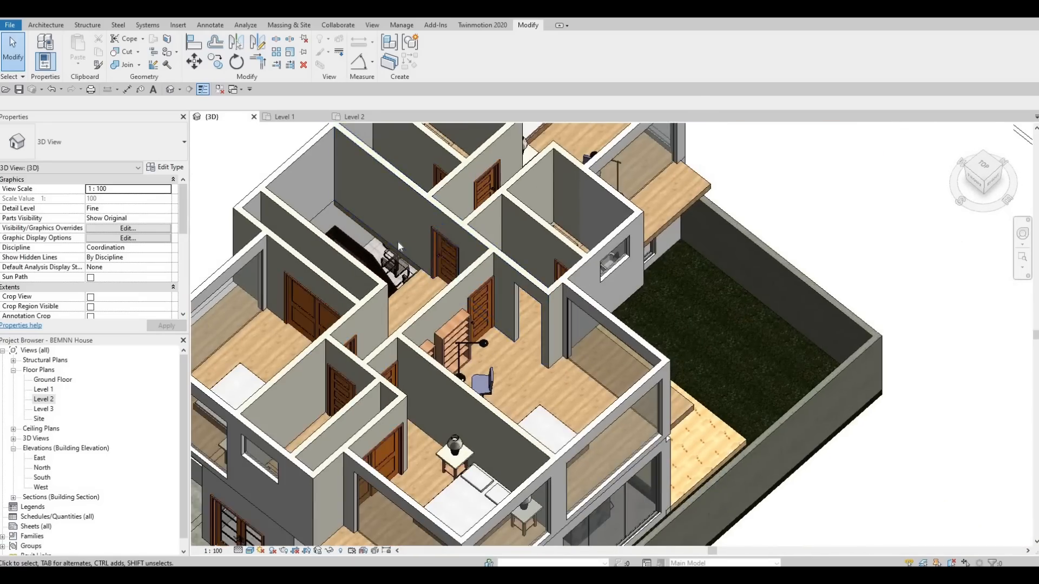
{"action": "scroll", "coordinate": [395, 254], "scroll_direction": "up", "scroll_amount": 2}
{"action": "scroll", "coordinate": [384, 274], "scroll_direction": "down", "scroll_amount": 3}
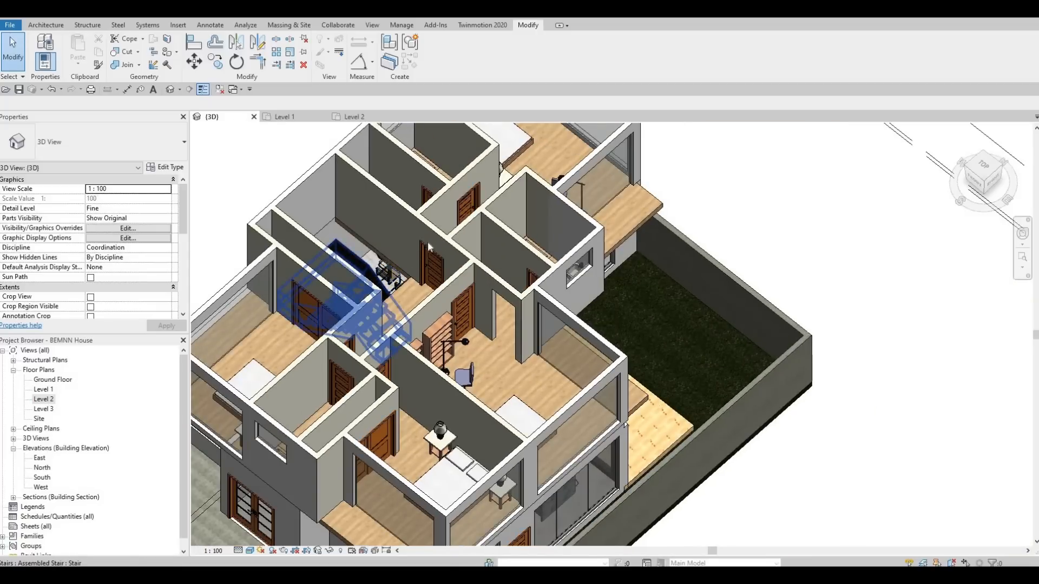
{"action": "scroll", "coordinate": [433, 259], "scroll_direction": "down", "scroll_amount": 3}
{"action": "middle_click_drag", "start_coordinate": [435, 265], "coordinate": [352, 230], "text": "shift"}
{"action": "scroll", "coordinate": [348, 228], "scroll_direction": "up", "scroll_amount": 3}
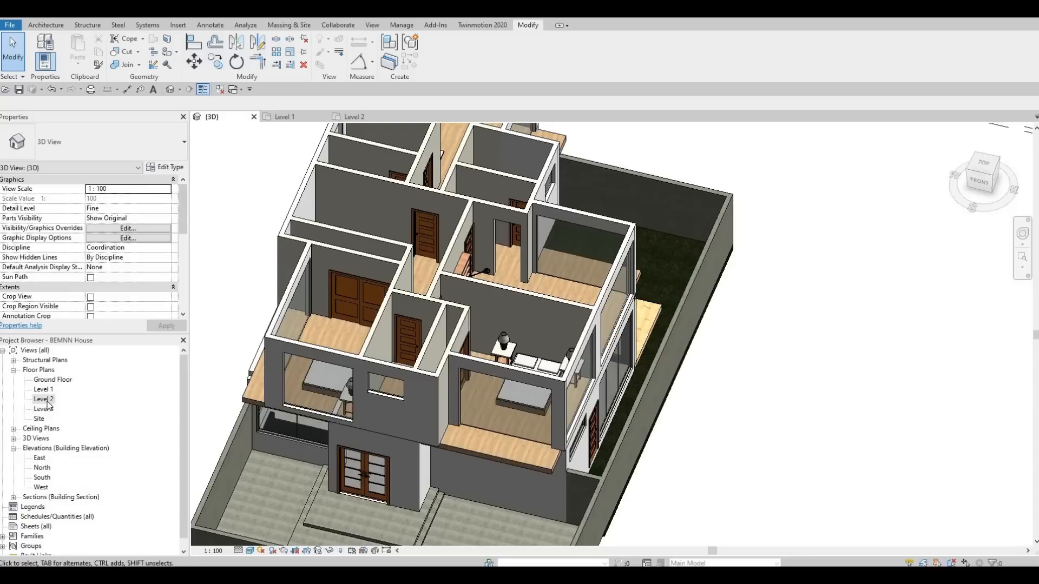
Step: Open the Level 2 floor plan and start a roof by footprint
{"action": "double_click", "coordinate": [46, 399]}
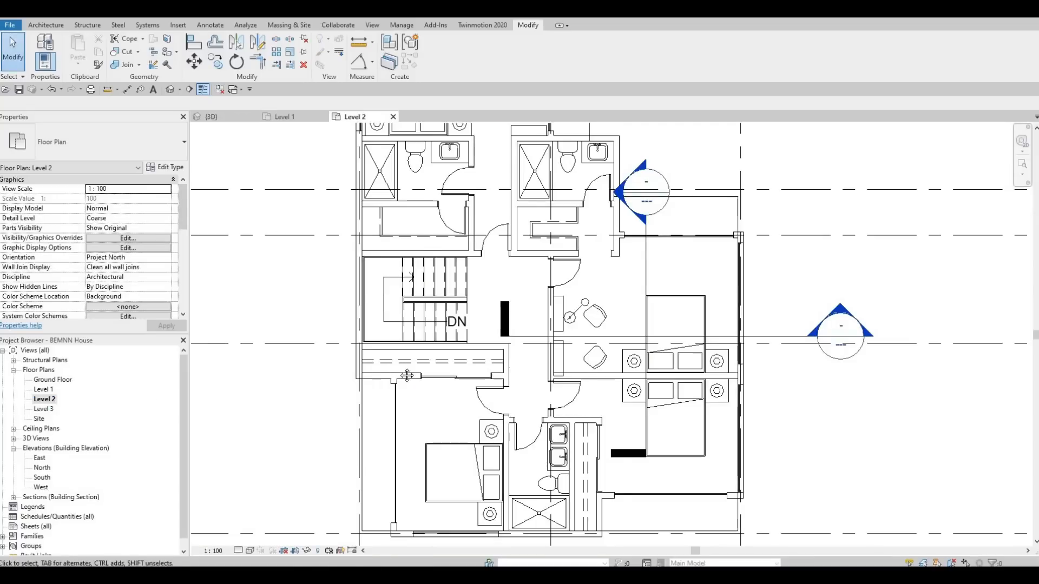
{"action": "scroll", "coordinate": [407, 375], "scroll_direction": "down", "scroll_amount": 3}
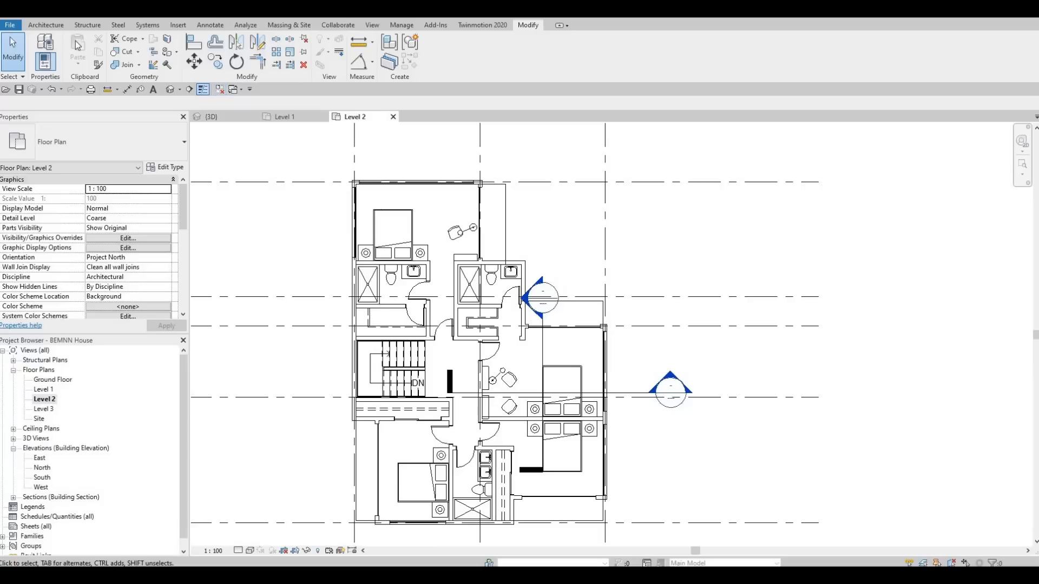
{"action": "left_click", "coordinate": [48, 25]}
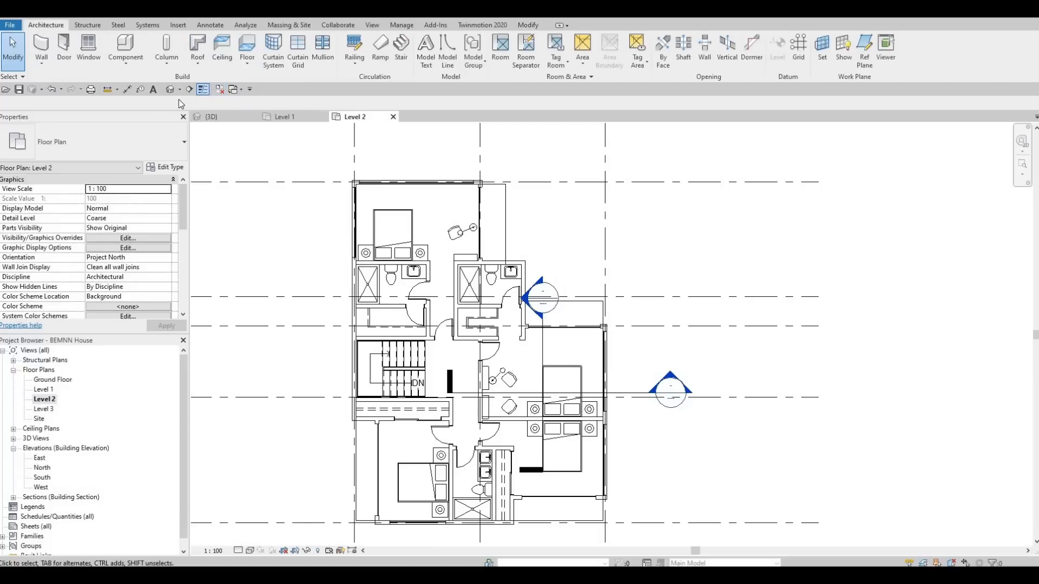
{"action": "left_click", "coordinate": [195, 46]}
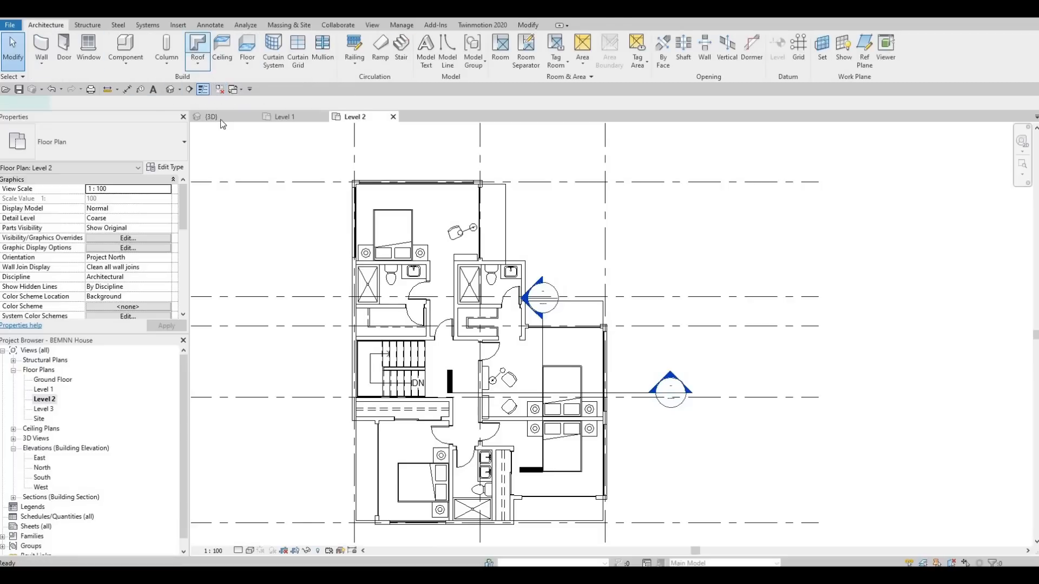
Step: Duplicate the Generic Roof - 300mm type and name the new roof type ROOF 1
{"action": "left_click", "coordinate": [174, 170]}
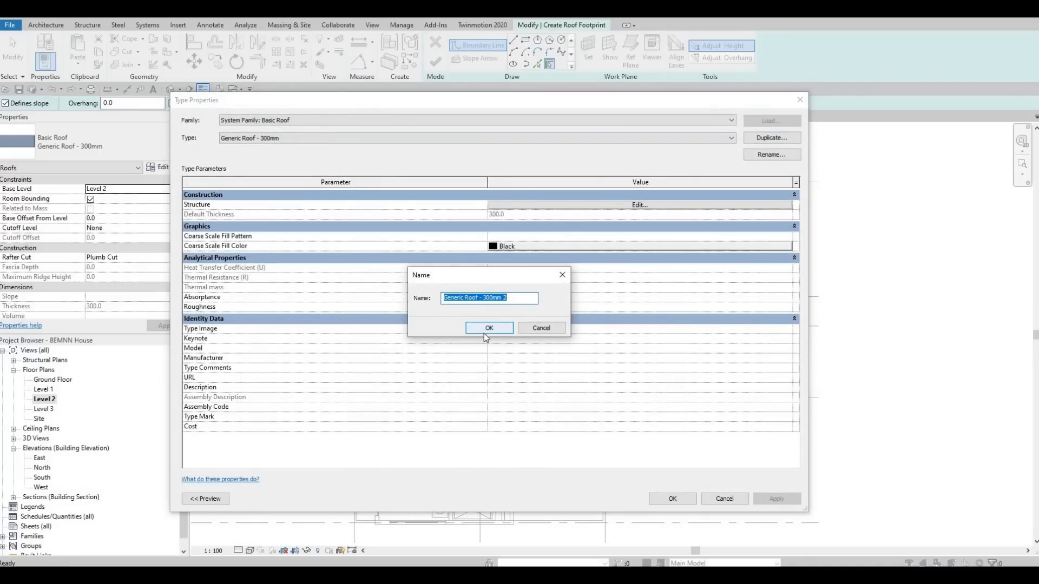
{"action": "type", "text": "roof"}
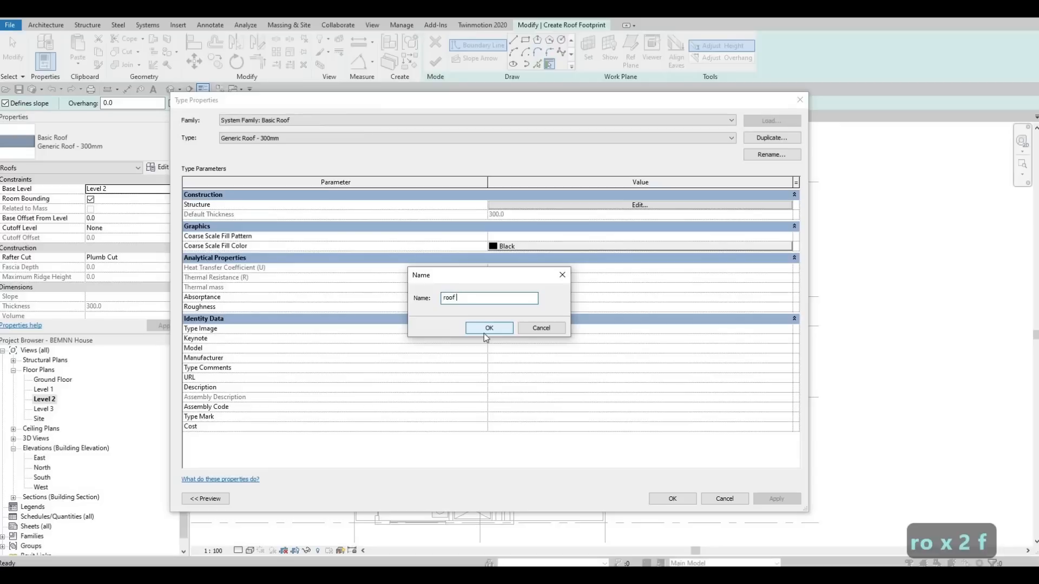
{"action": "key", "text": "BackSpace"}
{"action": "key", "text": "BackSpace"}
{"action": "key", "text": "BackSpace"}
{"action": "key", "text": "BackSpace"}
{"action": "key", "text": "BackSpace"}
{"action": "key", "text": "BackSpace"}
{"action": "key", "text": "BackSpace"}
{"action": "key", "text": "BackSpace"}
{"action": "key", "text": "BackSpace"}
{"action": "key", "text": "BackSpace"}
{"action": "key", "text": "BackSpace"}
{"action": "key", "text": "BackSpace"}
{"action": "key", "text": "BackSpace"}
{"action": "type", "text": "ROOF"}
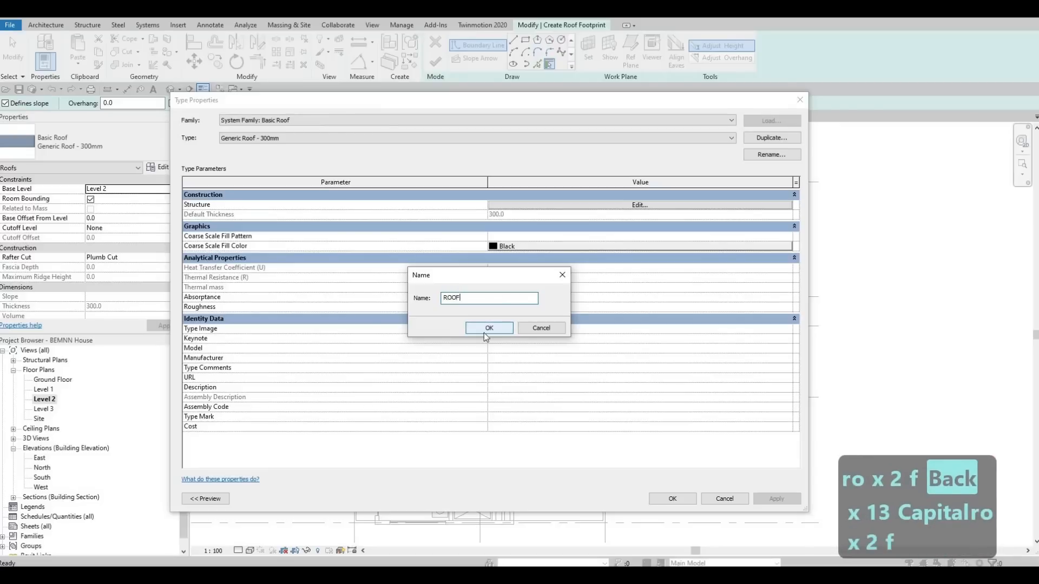
{"action": "type", "text": " 1"}
{"action": "left_click", "coordinate": [488, 328]}
Step: Set the thickness of the ROOF 1 structure layer to 200 mm
{"action": "left_click", "coordinate": [593, 206]}
{"action": "left_click", "coordinate": [529, 207]}
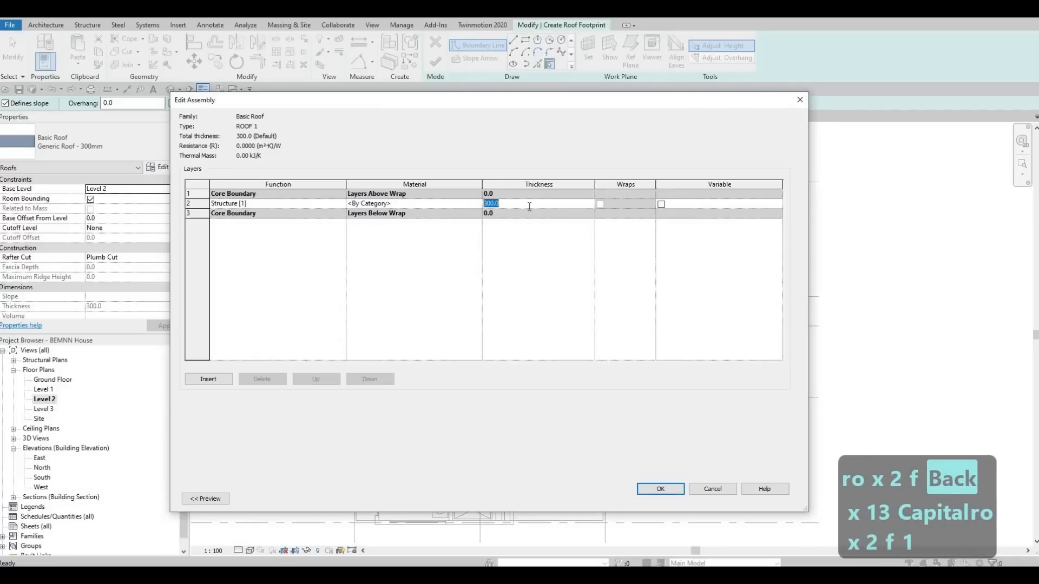
{"action": "type", "text": "200"}
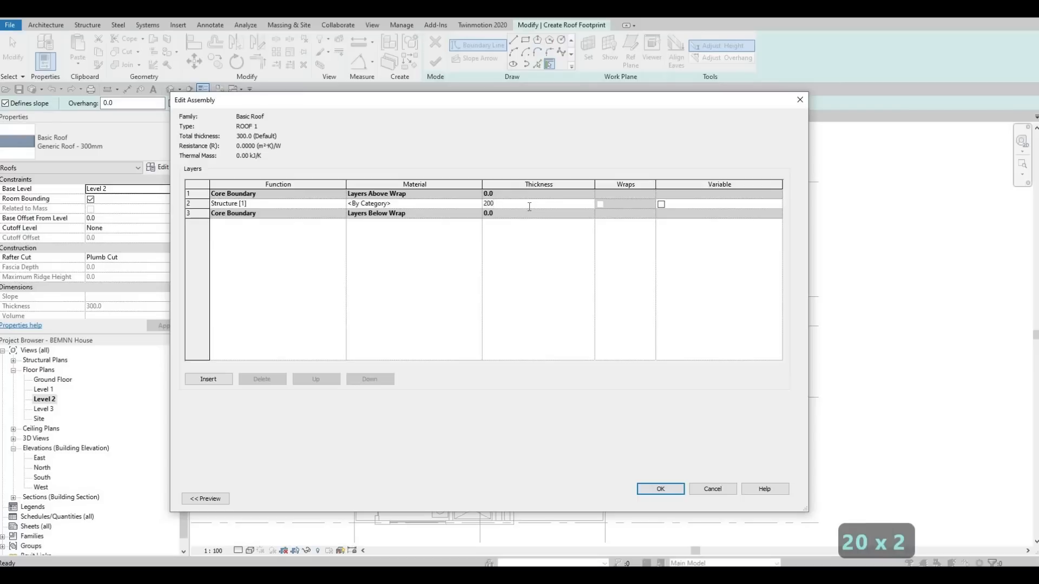
{"action": "key", "text": "Return"}
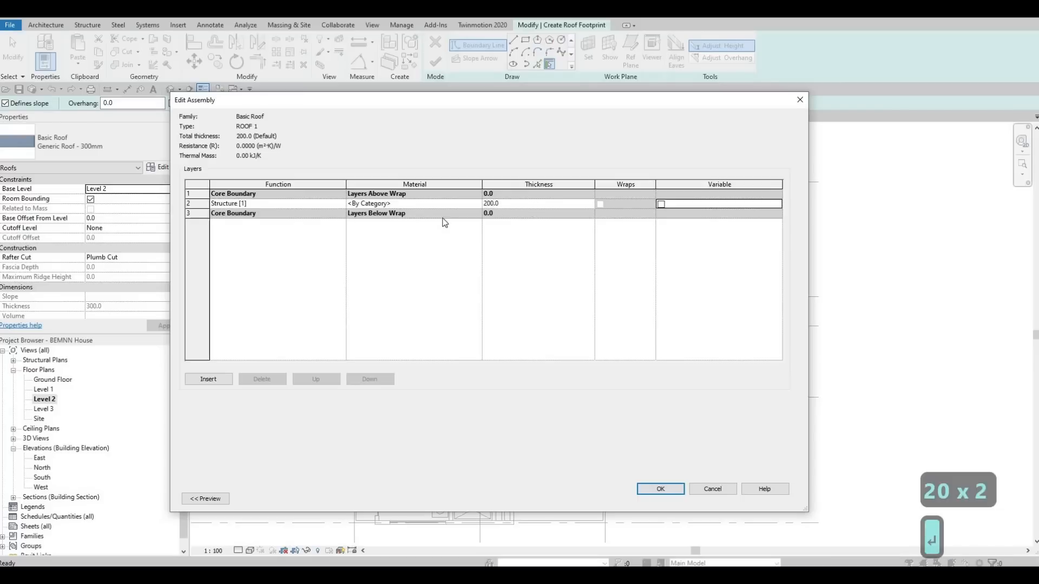
Step: Assign the Asphalt Shingle material to the ROOF 1 structure layer and accept the type settings
{"action": "left_click", "coordinate": [479, 204]}
{"action": "left_click", "coordinate": [478, 204]}
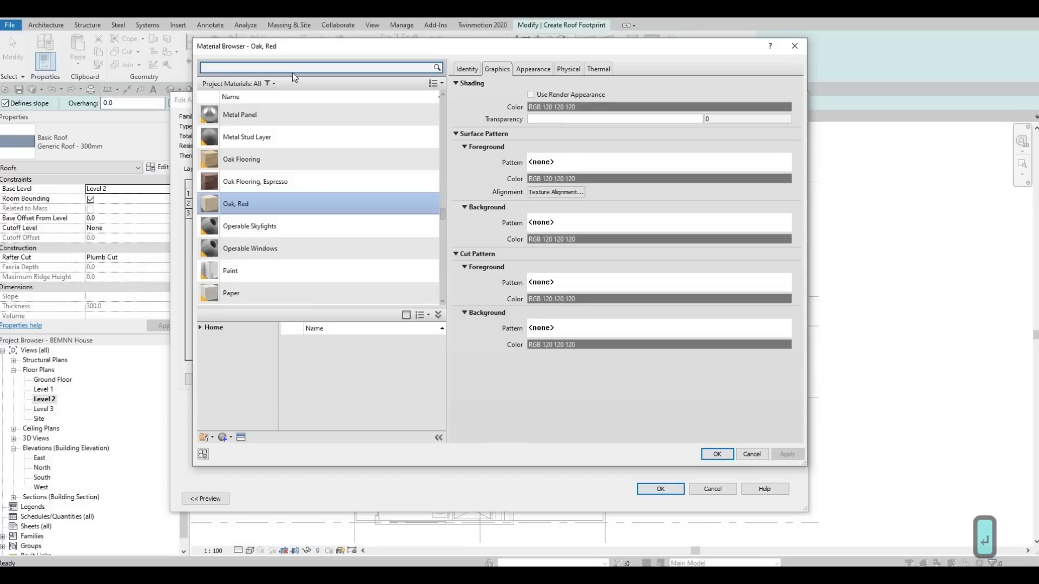
{"action": "type", "text": "AH"}
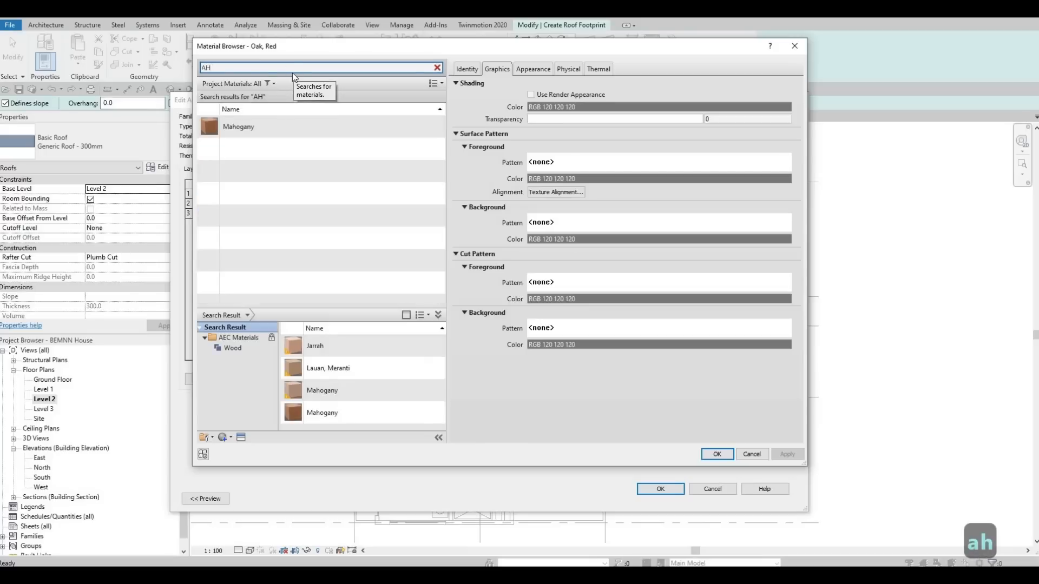
{"action": "type", "text": "S"}
{"action": "key", "text": "BackSpace"}
{"action": "key", "text": "BackSpace"}
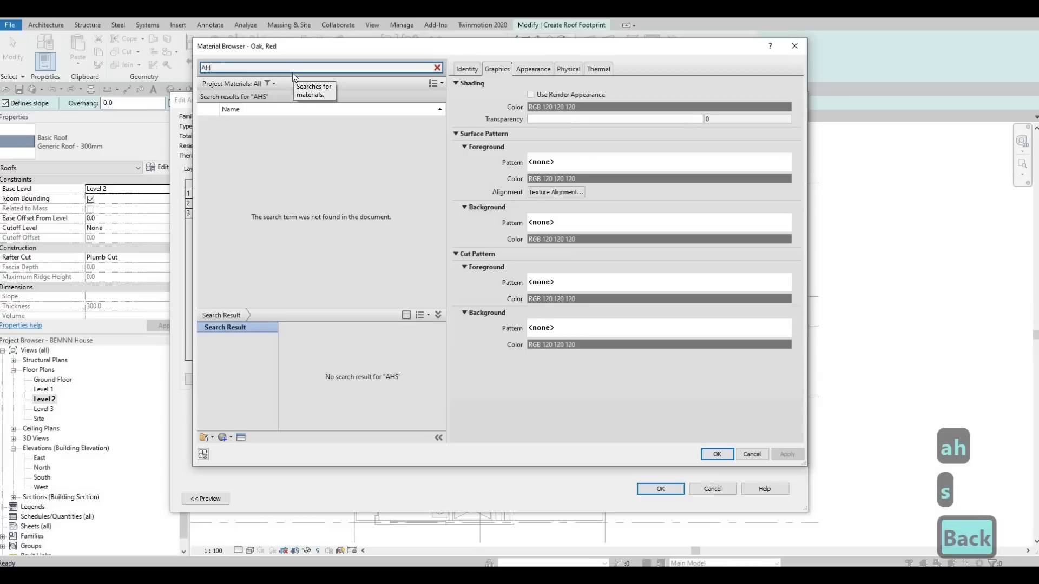
{"action": "type", "text": "SH"}
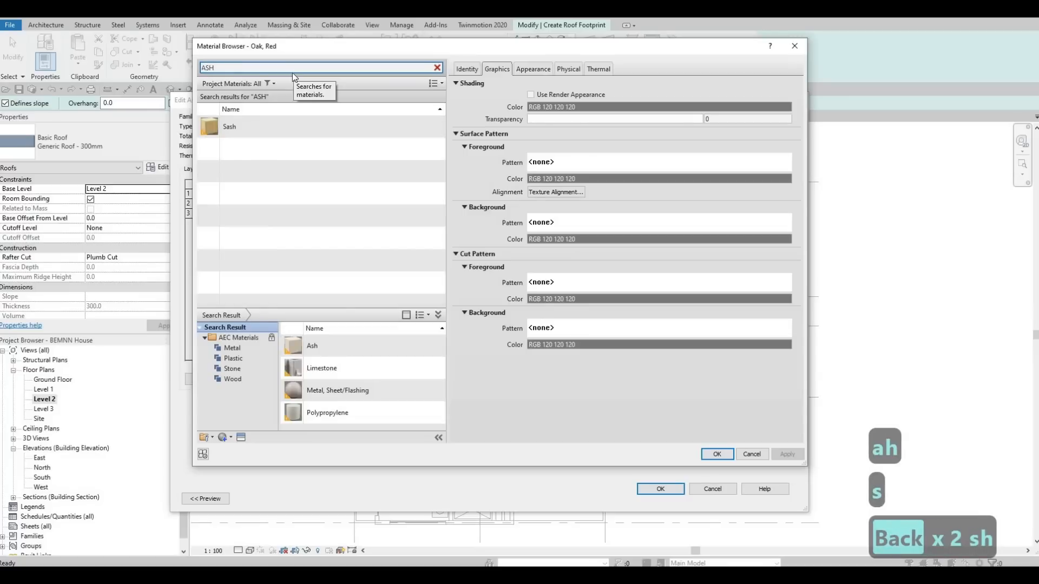
{"action": "type", "text": "PHAL"}
{"action": "key", "text": "BackSpace"}
{"action": "key", "text": "BackSpace"}
{"action": "key", "text": "BackSpace"}
{"action": "key", "text": "BackSpace"}
{"action": "key", "text": "BackSpace"}
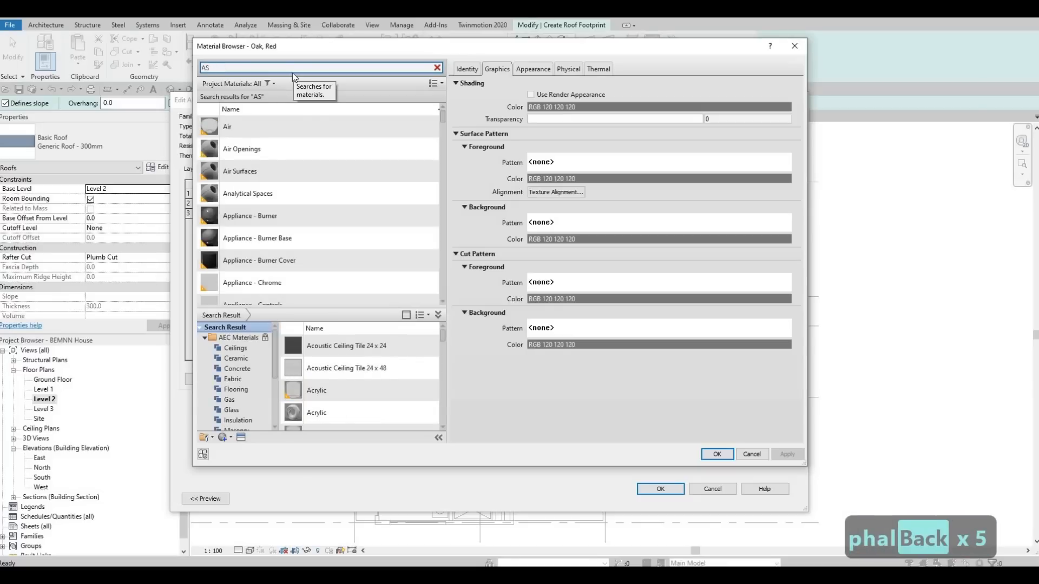
{"action": "type", "text": "PHAL"}
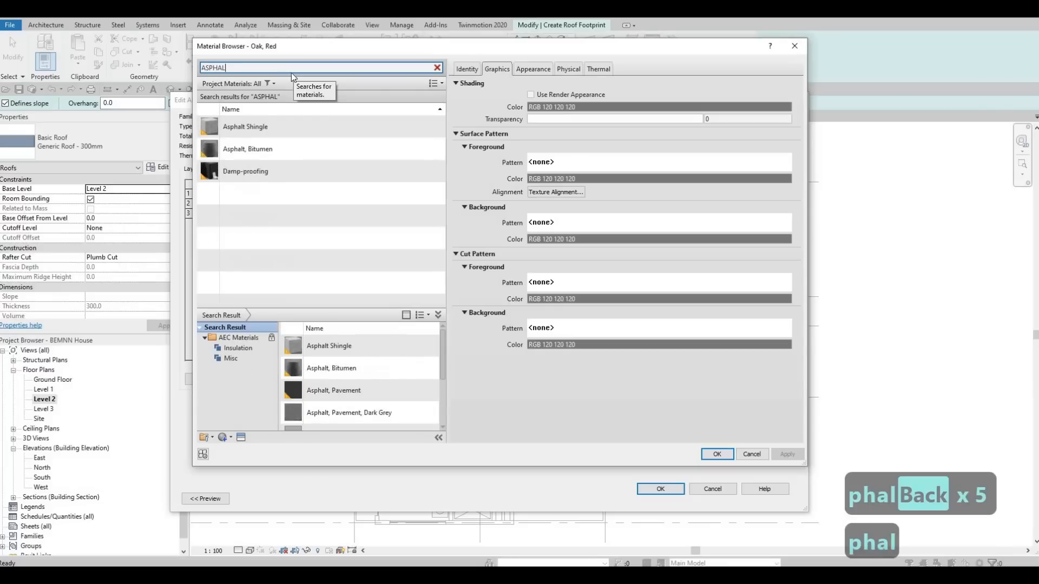
{"action": "left_click", "coordinate": [335, 131]}
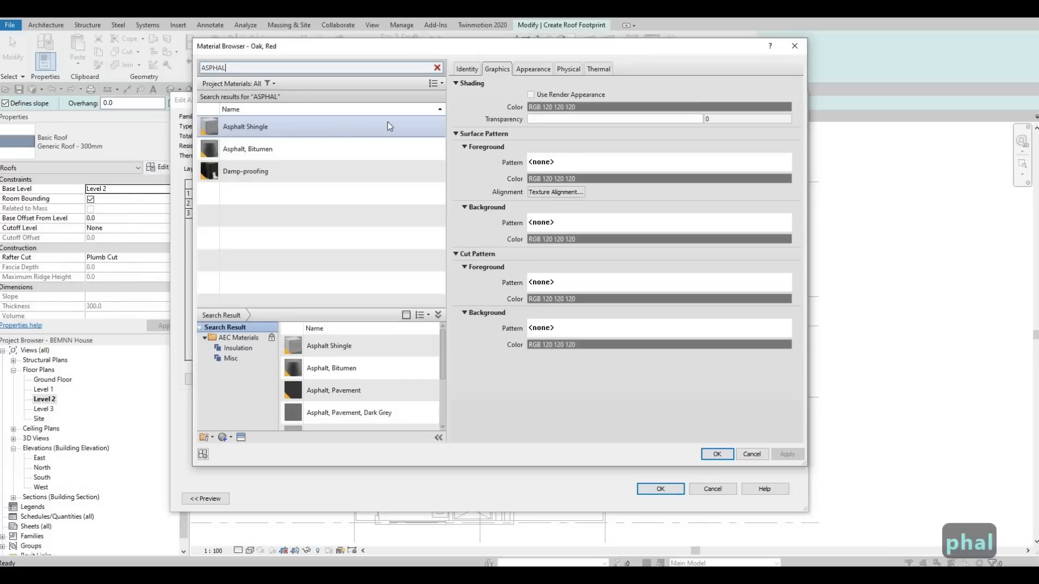
{"action": "left_click", "coordinate": [716, 459]}
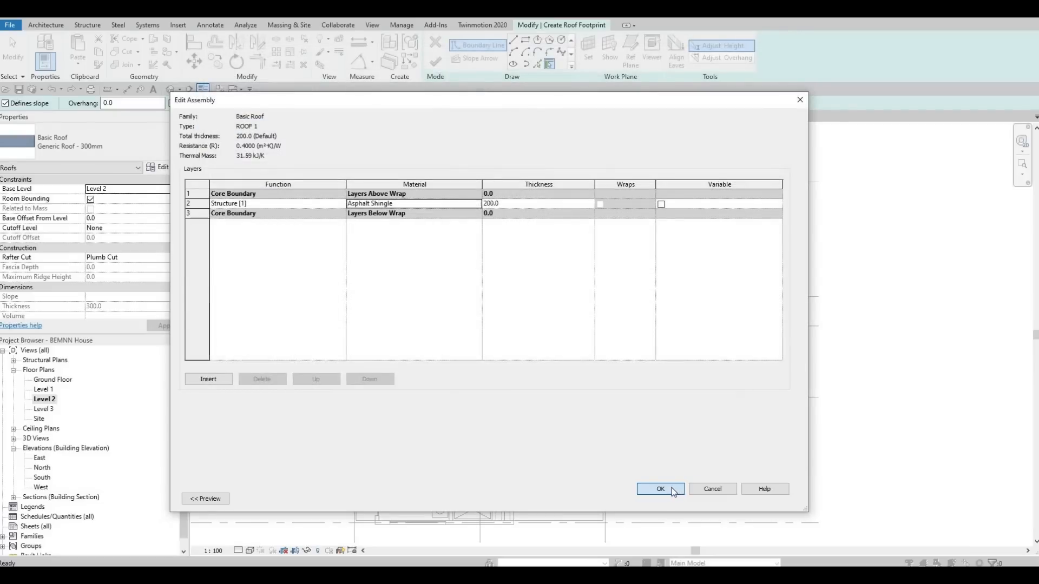
{"action": "left_click", "coordinate": [660, 488]}
{"action": "key", "text": "Return"}
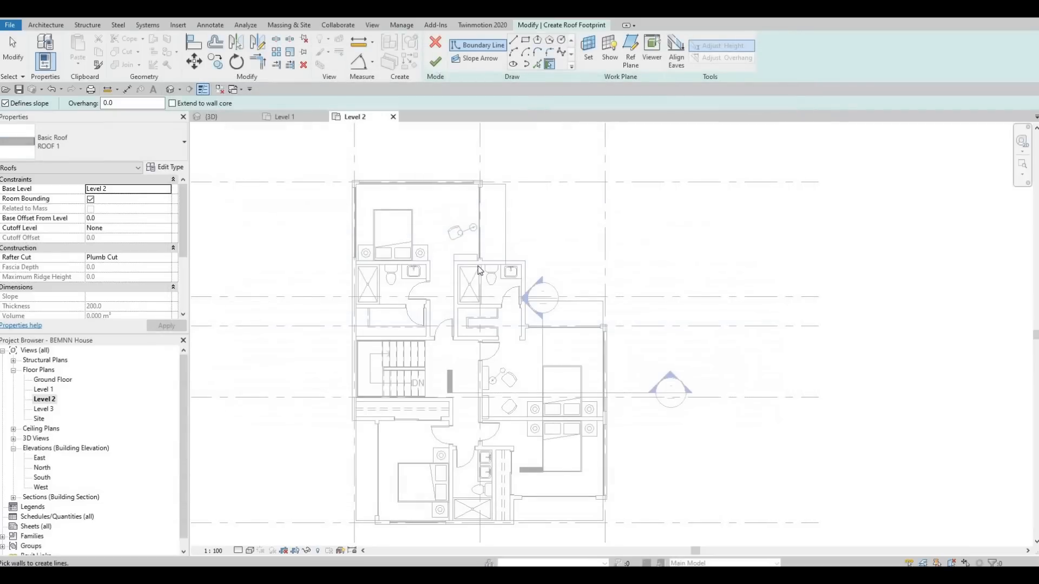
Step: Use Pick Lines for the roof boundary and set the roof's base level to Level 3
{"action": "left_click", "coordinate": [537, 66]}
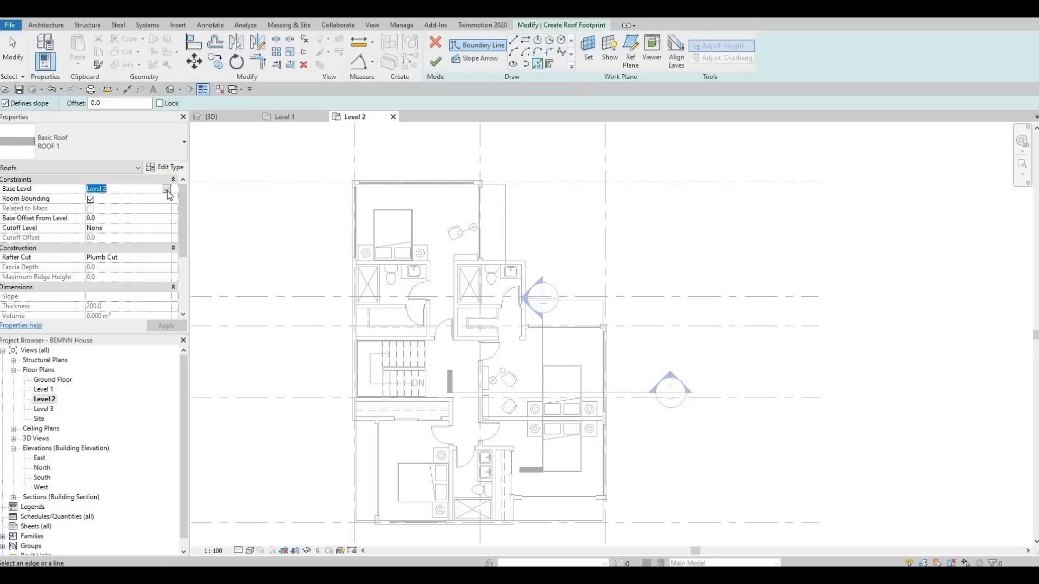
{"action": "left_click", "coordinate": [167, 189]}
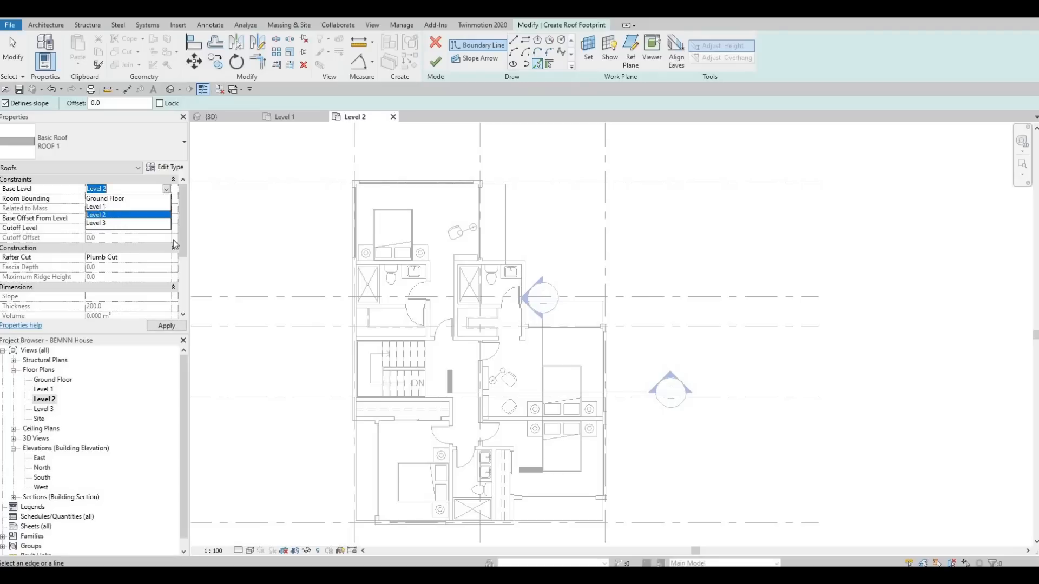
{"action": "key", "text": "Down"}
{"action": "key", "text": "Return"}
Step: Pick roof boundary lines along the inner west, north and east wall faces of the north bedroom
{"action": "scroll", "coordinate": [357, 183], "scroll_direction": "up", "scroll_amount": 2}
{"action": "scroll", "coordinate": [357, 182], "scroll_direction": "up", "scroll_amount": 4}
{"action": "left_click", "coordinate": [325, 208]}
{"action": "left_click", "coordinate": [326, 202]}
{"action": "scroll", "coordinate": [464, 212], "scroll_direction": "down", "scroll_amount": 4}
{"action": "scroll", "coordinate": [479, 208], "scroll_direction": "up", "scroll_amount": 6}
{"action": "left_click", "coordinate": [467, 176]}
{"action": "scroll", "coordinate": [466, 181], "scroll_direction": "down", "scroll_amount": 5}
Step: Pick roof boundary lines along the inner north and east wall faces of the northeast bathroom
{"action": "scroll", "coordinate": [479, 357], "scroll_direction": "up", "scroll_amount": 2}
{"action": "left_click", "coordinate": [478, 361]}
{"action": "middle_click_drag", "start_coordinate": [546, 345], "coordinate": [498, 251]}
{"action": "scroll", "coordinate": [500, 251], "scroll_direction": "up", "scroll_amount": 2}
{"action": "left_click", "coordinate": [517, 293]}
{"action": "scroll", "coordinate": [355, 153], "scroll_direction": "down", "scroll_amount": 2}
{"action": "middle_click_drag", "start_coordinate": [693, 530], "coordinate": [543, 399]}
{"action": "middle_click_drag", "start_coordinate": [399, 182], "coordinate": [489, 332]}
{"action": "scroll", "coordinate": [489, 332], "scroll_direction": "down", "scroll_amount": 1}
{"action": "middle_click_drag", "start_coordinate": [425, 261], "coordinate": [495, 340]}
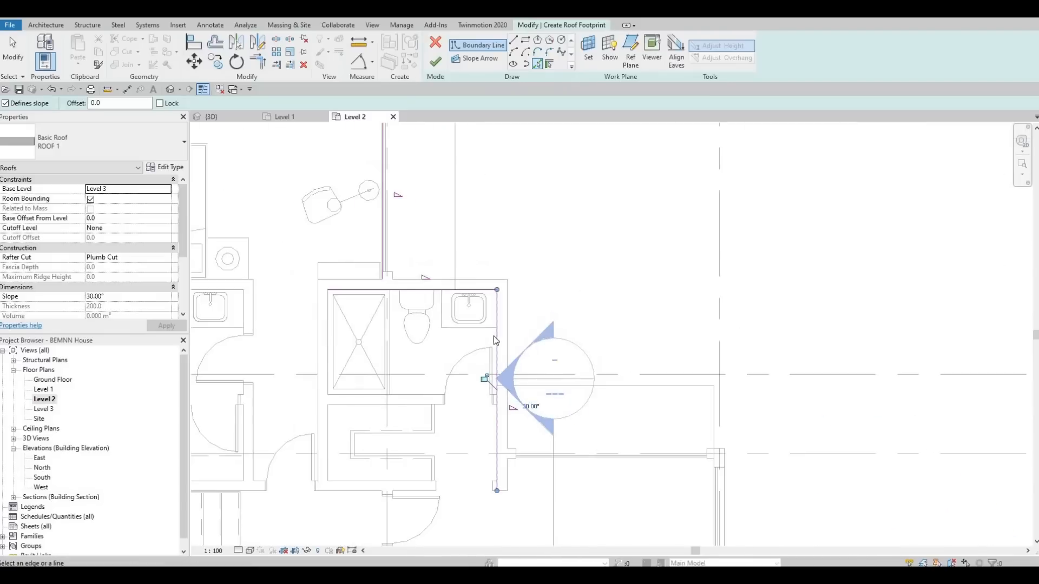
Step: Turn off Defines Roof Slope for the connected north and east boundary lines at the northeast bathroom
{"action": "key", "text": "Escape"}
{"action": "key", "text": "Escape"}
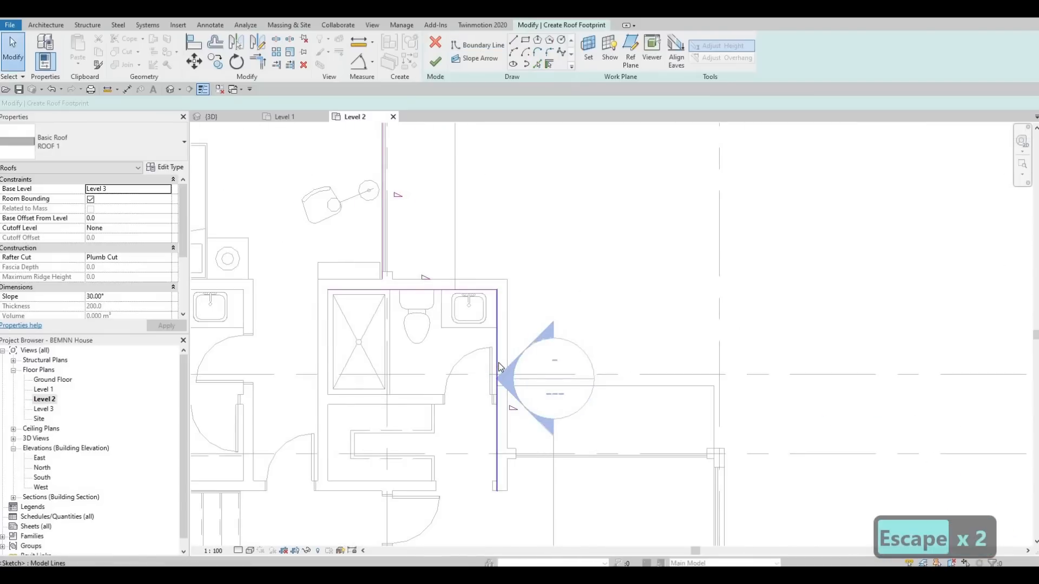
{"action": "key", "text": "Tab"}
{"action": "left_click", "coordinate": [498, 367]}
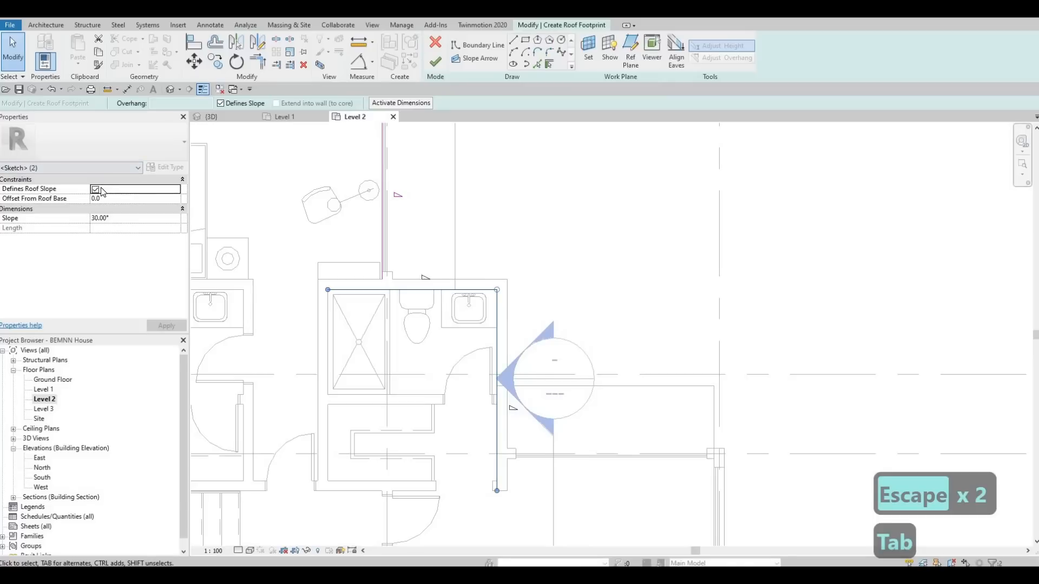
{"action": "left_click", "coordinate": [96, 190]}
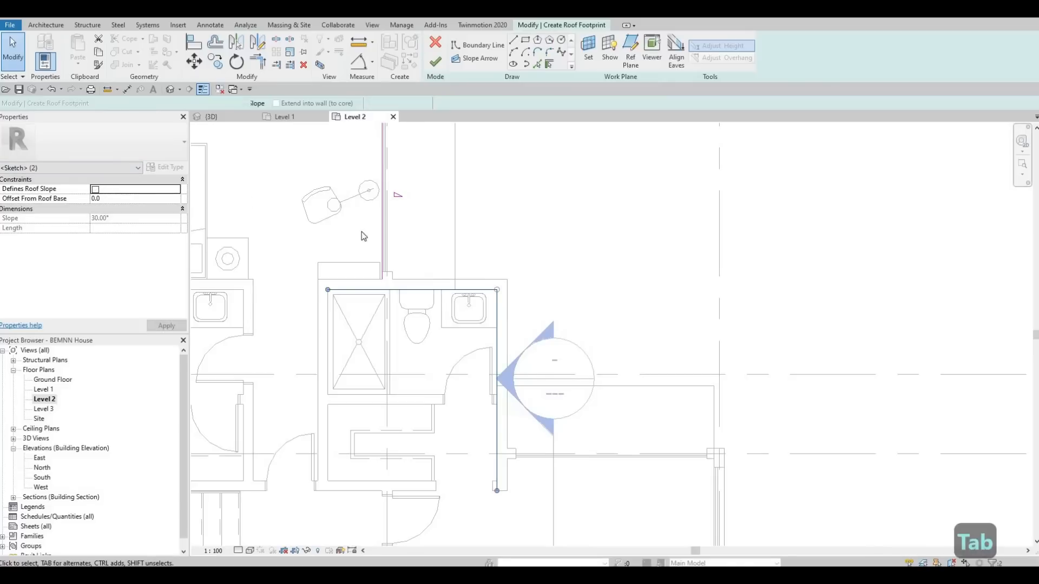
{"action": "middle_click_drag", "start_coordinate": [392, 158], "coordinate": [454, 289]}
{"action": "key", "text": "Escape"}
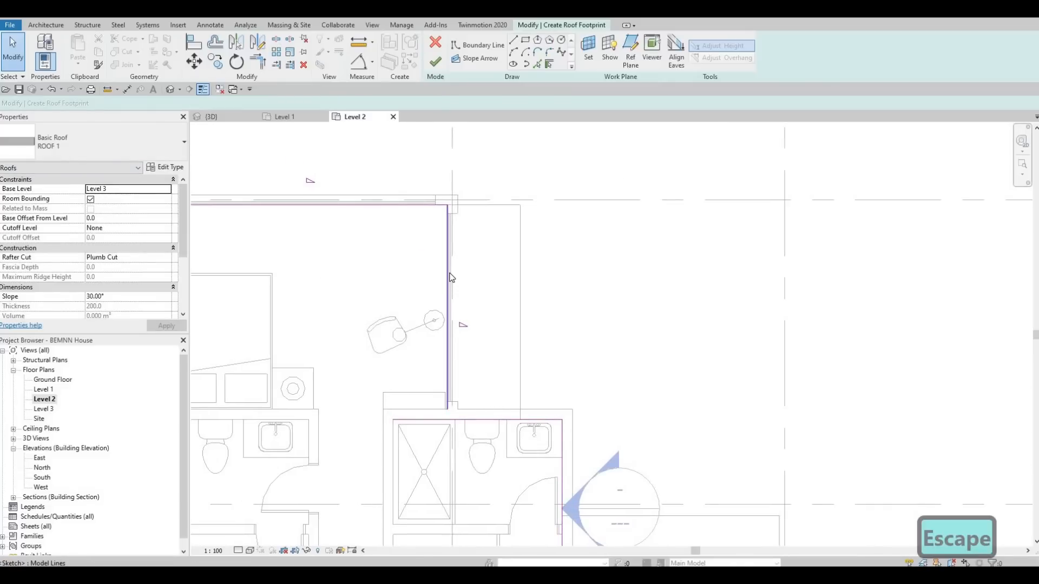
Step: Turn off Defines Roof Slope for the connected boundary lines around the north bedroom
{"action": "key", "text": "Tab"}
{"action": "left_click", "coordinate": [440, 259]}
{"action": "scroll", "coordinate": [449, 273], "scroll_direction": "down", "scroll_amount": 2}
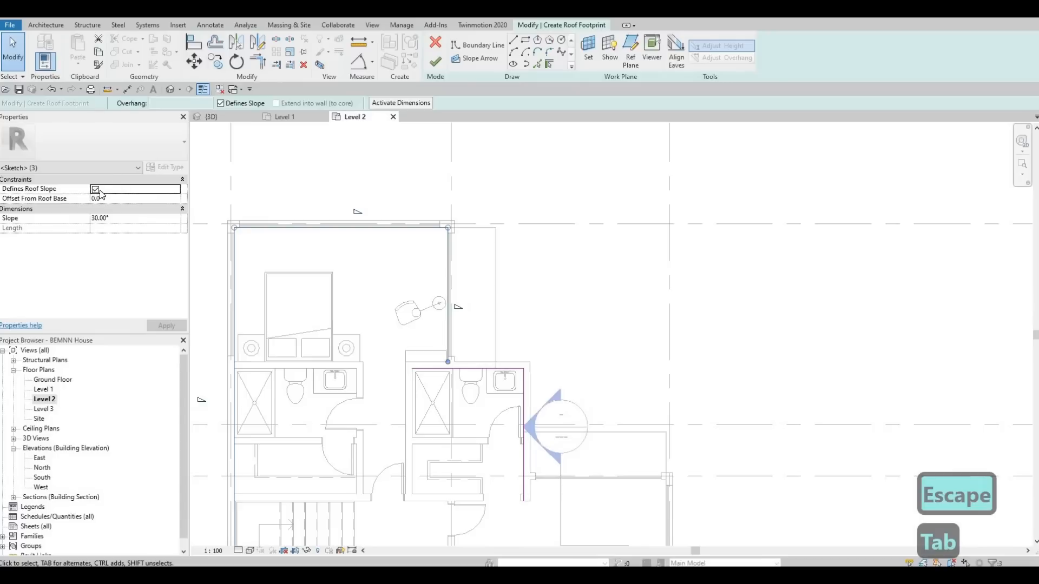
{"action": "middle_click_drag", "start_coordinate": [278, 202], "coordinate": [352, 167]}
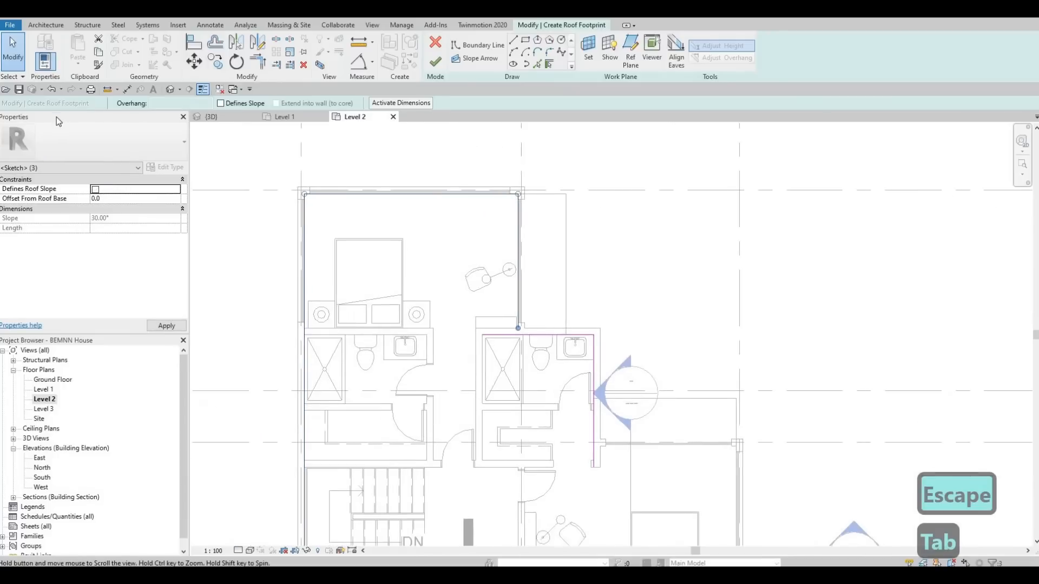
{"action": "key", "text": "Escape"}
{"action": "key", "text": "Escape"}
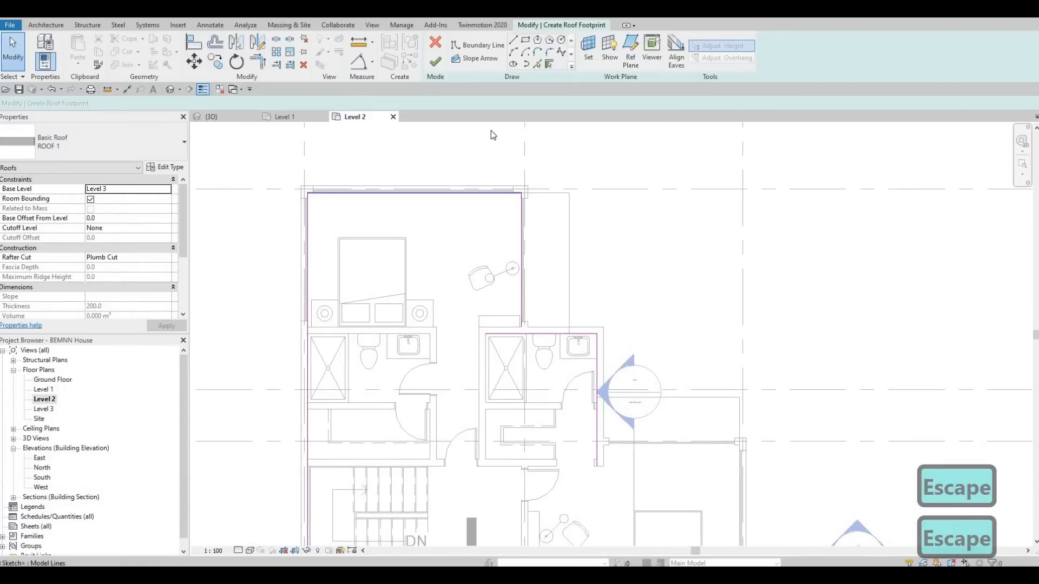
Step: Resume Pick Lines with Defines slope off and pick the wall edge beside the east bedroom's north curtain wall
{"action": "left_click", "coordinate": [537, 64]}
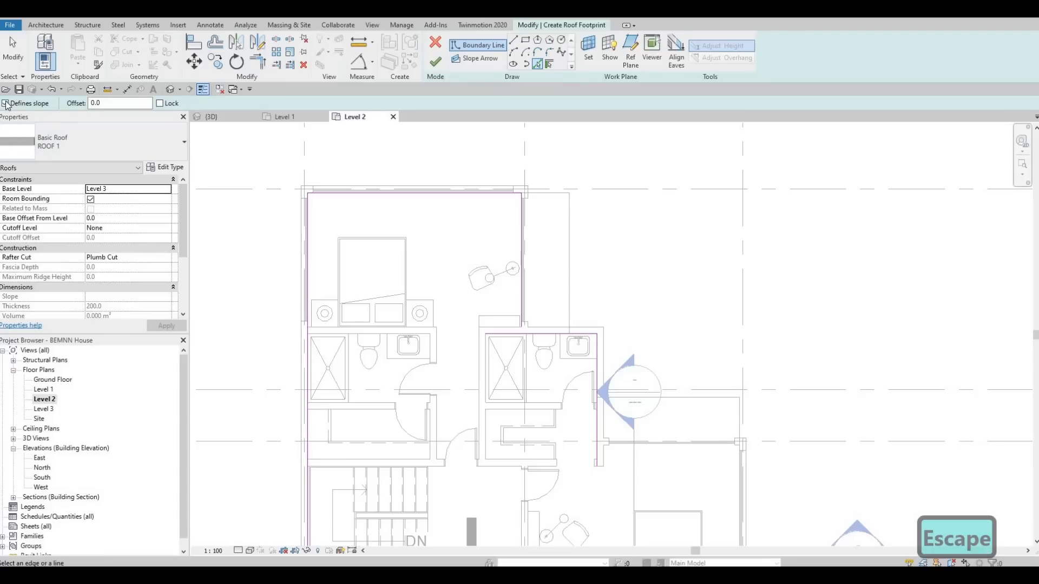
{"action": "scroll", "coordinate": [371, 231], "scroll_direction": "down", "scroll_amount": 2}
{"action": "middle_click_drag", "start_coordinate": [612, 419], "coordinate": [567, 191]}
{"action": "scroll", "coordinate": [484, 149], "scroll_direction": "up", "scroll_amount": 5}
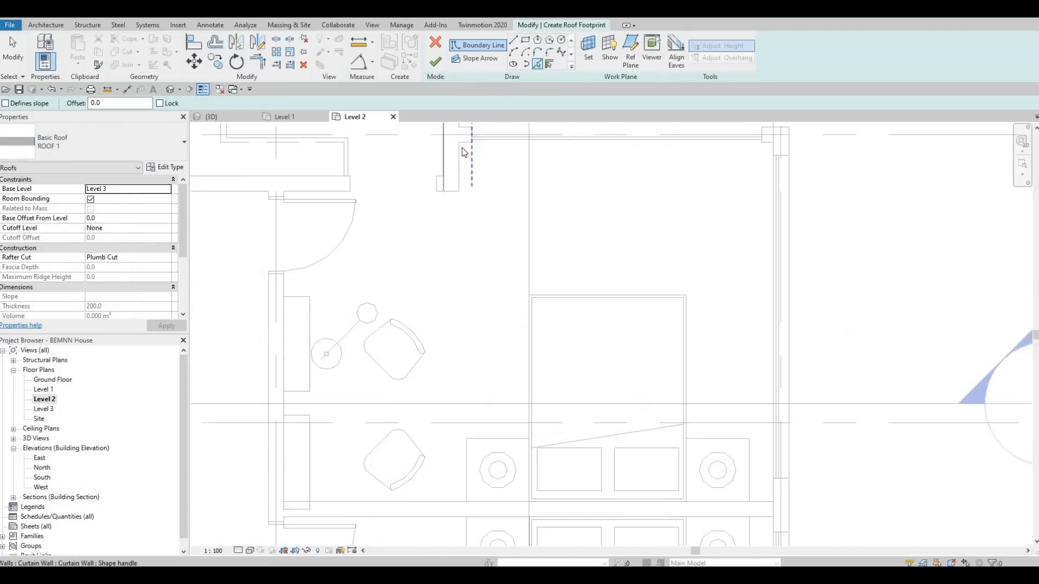
{"action": "left_click", "coordinate": [462, 156]}
{"action": "scroll", "coordinate": [573, 267], "scroll_direction": "down", "scroll_amount": 3}
Step: Pick a short roof boundary line along the wall piece at the southeast bedroom's outer corner
{"action": "middle_click_drag", "start_coordinate": [687, 328], "coordinate": [543, 214]}
{"action": "scroll", "coordinate": [542, 213], "scroll_direction": "down", "scroll_amount": 2}
{"action": "middle_click_drag", "start_coordinate": [623, 441], "coordinate": [647, 324]}
{"action": "scroll", "coordinate": [656, 334], "scroll_direction": "up", "scroll_amount": 4}
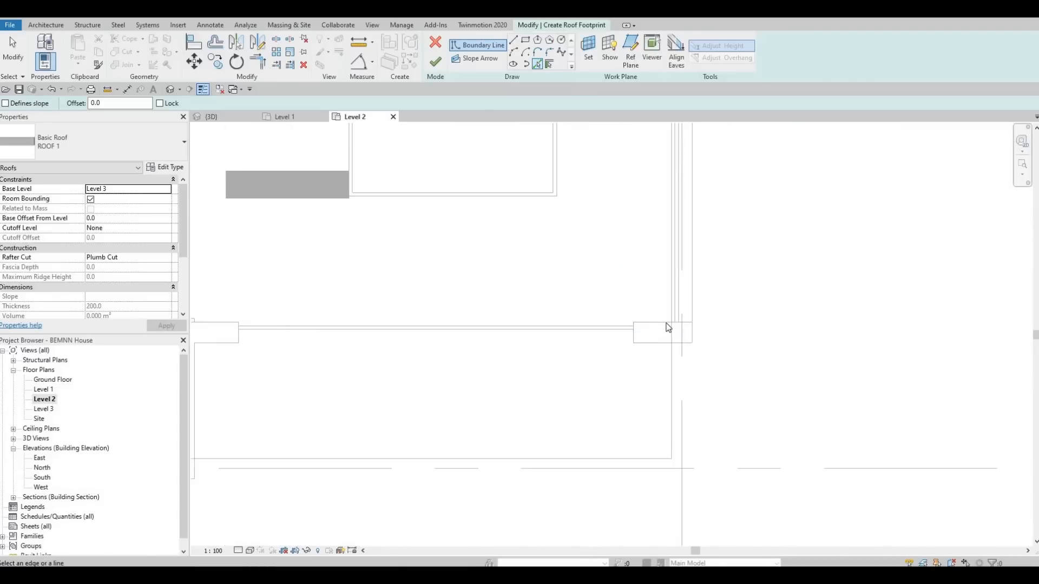
{"action": "scroll", "coordinate": [640, 322], "scroll_direction": "down", "scroll_amount": 2}
{"action": "middle_click_drag", "start_coordinate": [325, 308], "coordinate": [690, 233]}
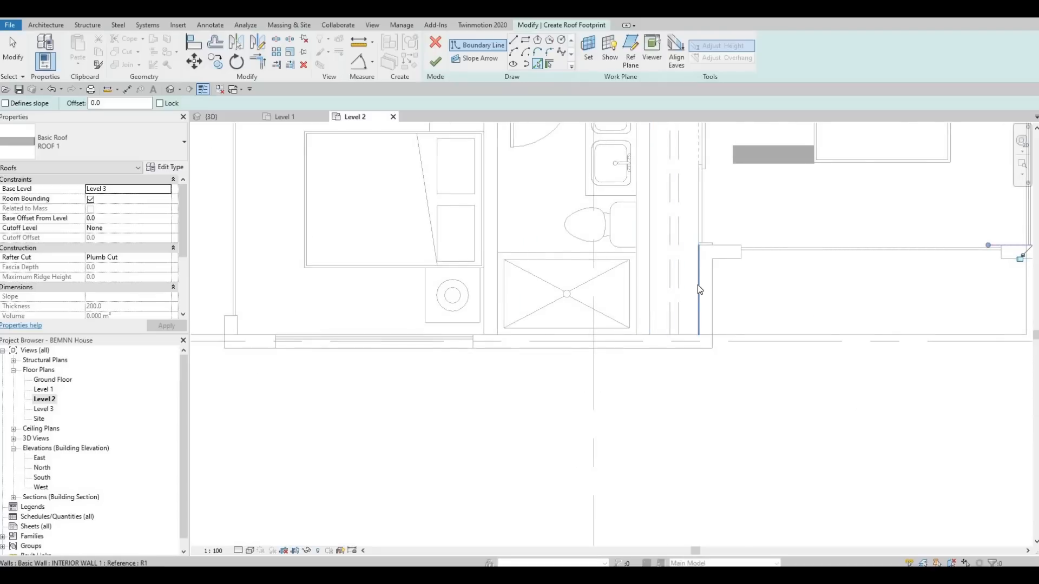
Step: Pick roof boundary lines along the southwest wing's east, south and west walls and the closet wall north of its bedroom
{"action": "left_click", "coordinate": [548, 335]}
{"action": "scroll", "coordinate": [427, 284], "scroll_direction": "down", "scroll_amount": 1}
{"action": "scroll", "coordinate": [359, 283], "scroll_direction": "down", "scroll_amount": 2}
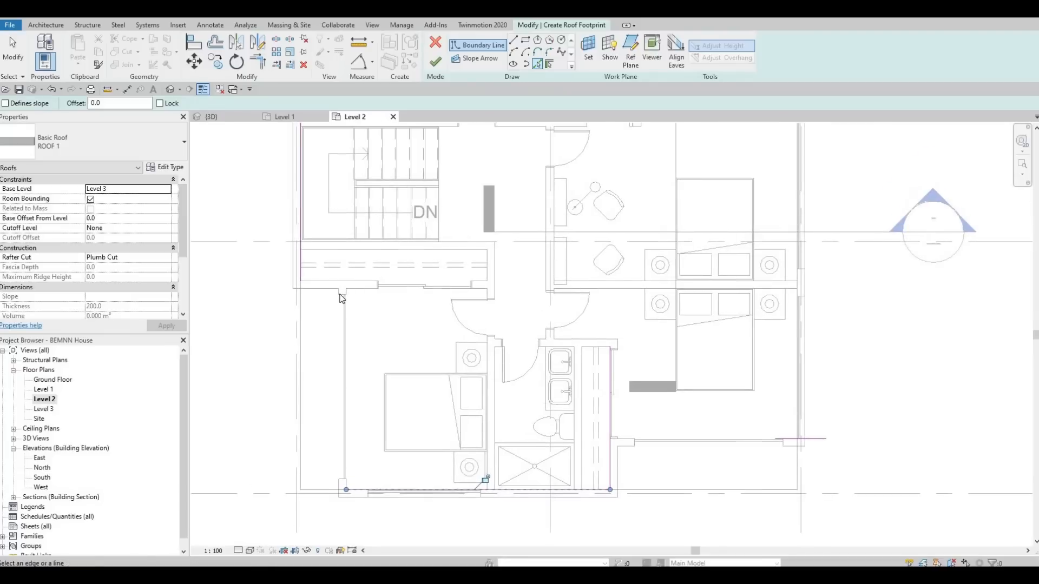
{"action": "scroll", "coordinate": [342, 298], "scroll_direction": "up", "scroll_amount": 4}
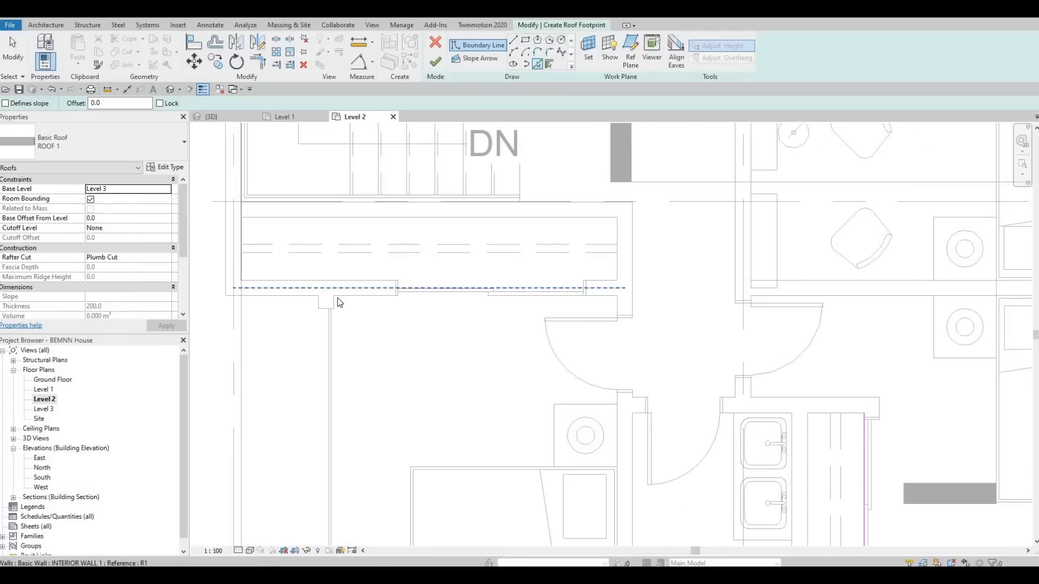
{"action": "left_click", "coordinate": [279, 283]}
{"action": "scroll", "coordinate": [282, 284], "scroll_direction": "down", "scroll_amount": 1}
{"action": "key", "text": "Escape"}
{"action": "key", "text": "Escape"}
{"action": "key", "text": "Escape"}
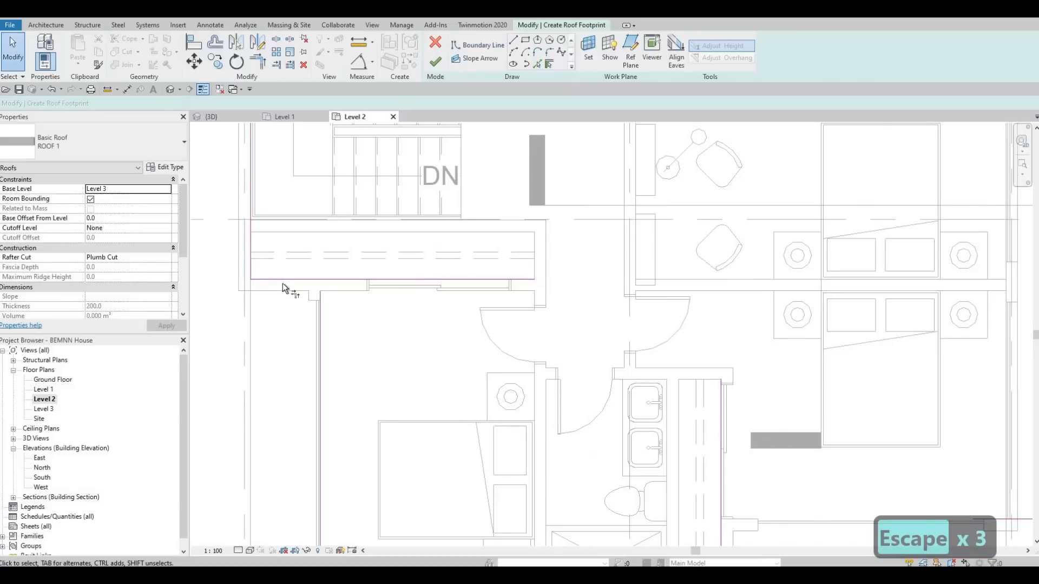
Step: Trim the closet wall boundary line to corners with the southwest bedroom's west line and the house's long west line
{"action": "key", "text": "t"}
{"action": "key", "text": "r"}
{"action": "key", "text": "Escape"}
{"action": "key", "text": "Escape"}
{"action": "key", "text": "t"}
{"action": "key", "text": "r"}
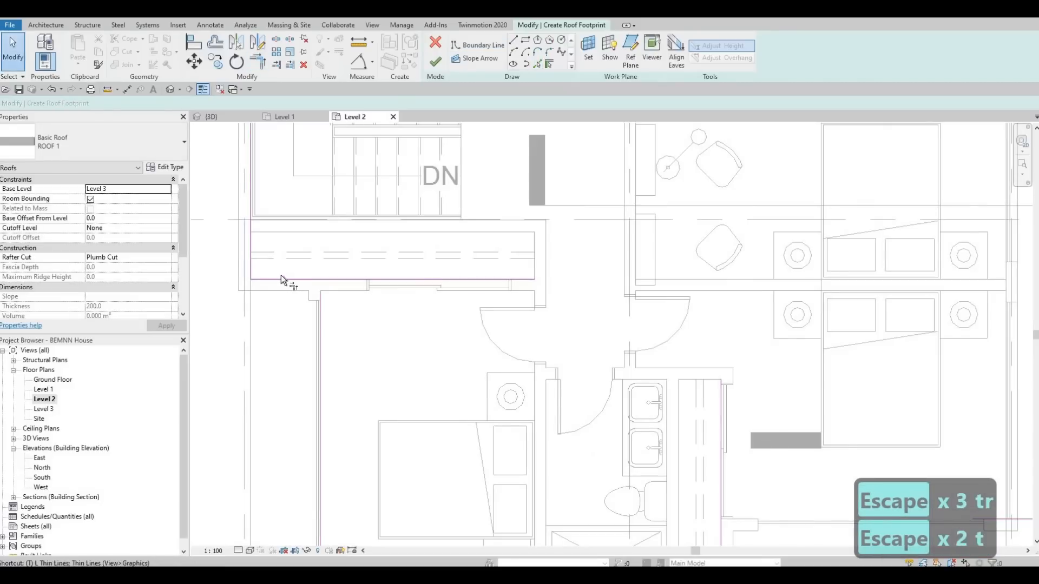
{"action": "left_click", "coordinate": [320, 319]}
{"action": "left_click", "coordinate": [274, 278]}
{"action": "left_click", "coordinate": [252, 245]}
{"action": "scroll", "coordinate": [254, 245], "scroll_direction": "down", "scroll_amount": 2}
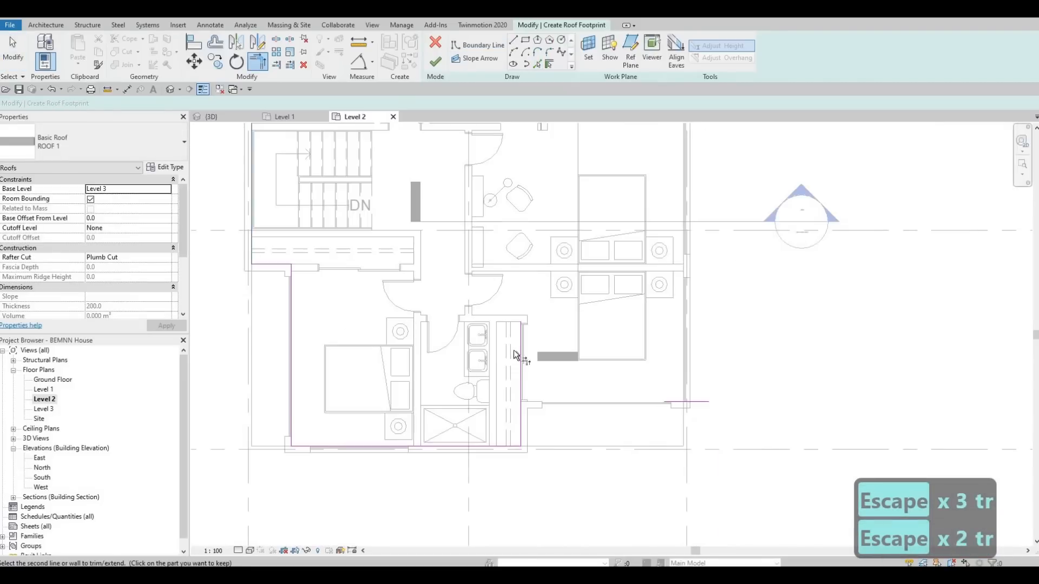
Step: Trim the boundary line beside the south bathroom's closet to a corner with the southeast bedroom's short south line
{"action": "middle_click_drag", "start_coordinate": [514, 349], "coordinate": [501, 270]}
{"action": "scroll", "coordinate": [499, 330], "scroll_direction": "up", "scroll_amount": 2}
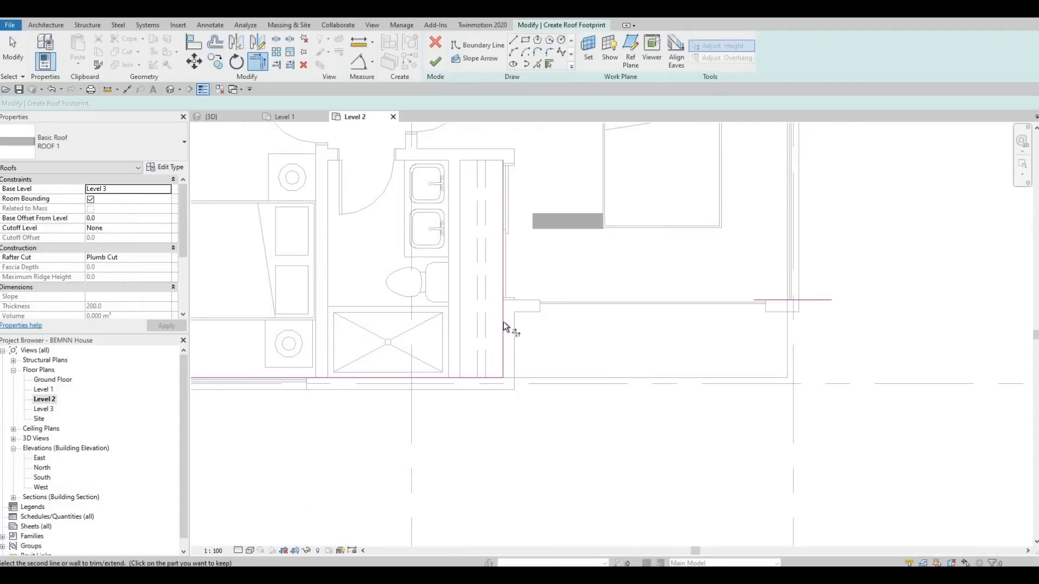
{"action": "left_click", "coordinate": [507, 318]}
{"action": "left_click", "coordinate": [781, 301]}
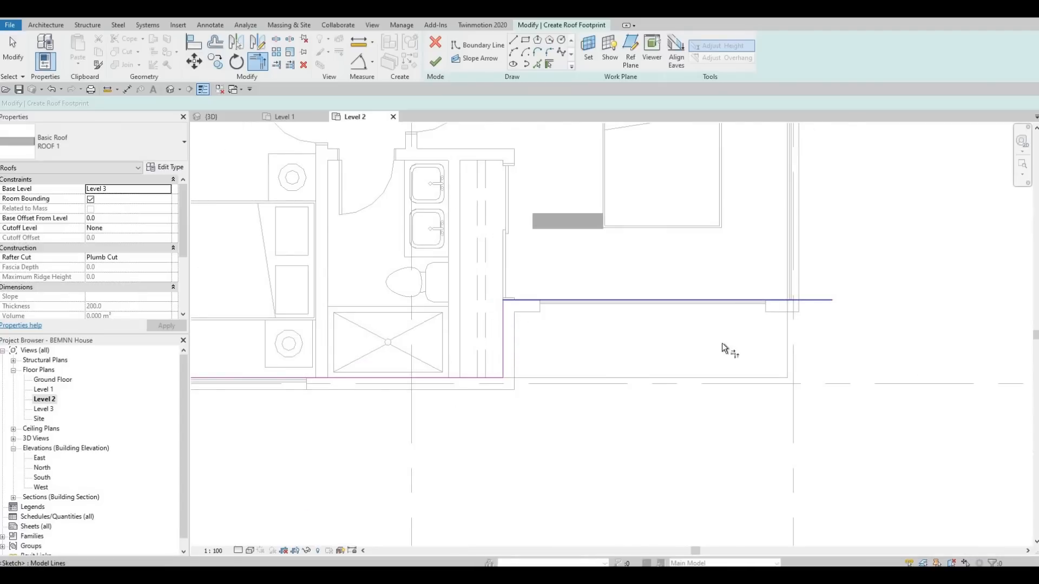
Step: Pick a roof boundary line along the east wall of the two east bedrooms with Defines slope off
{"action": "middle_click_drag", "start_coordinate": [599, 437], "coordinate": [584, 452]}
{"action": "middle_click_drag", "start_coordinate": [706, 254], "coordinate": [644, 389]}
{"action": "scroll", "coordinate": [611, 472], "scroll_direction": "down", "scroll_amount": 1}
{"action": "middle_click_drag", "start_coordinate": [663, 157], "coordinate": [632, 303]}
{"action": "scroll", "coordinate": [609, 338], "scroll_direction": "down", "scroll_amount": 1}
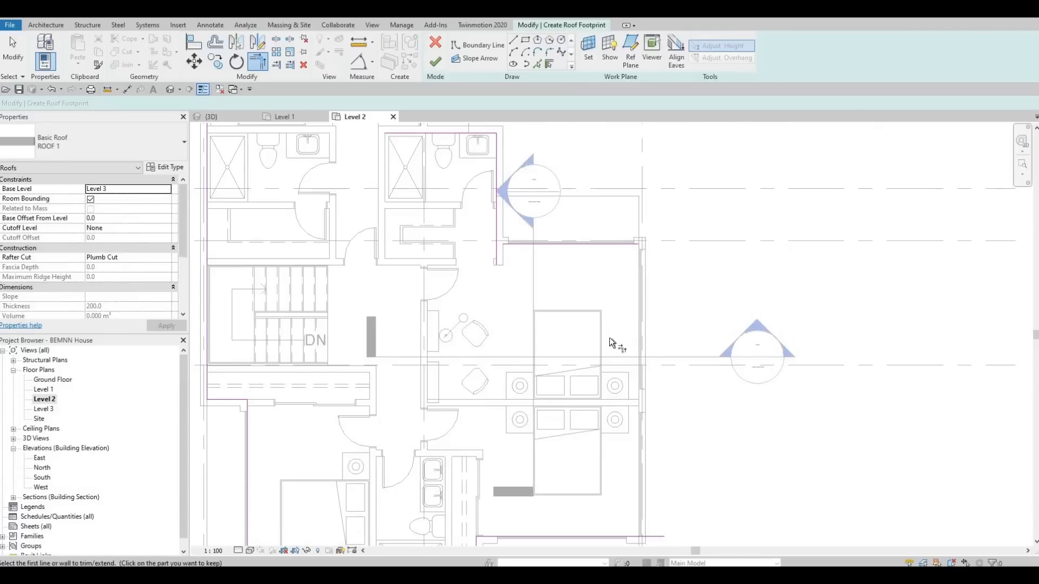
{"action": "left_click", "coordinate": [539, 65]}
{"action": "scroll", "coordinate": [579, 282], "scroll_direction": "up", "scroll_amount": 4}
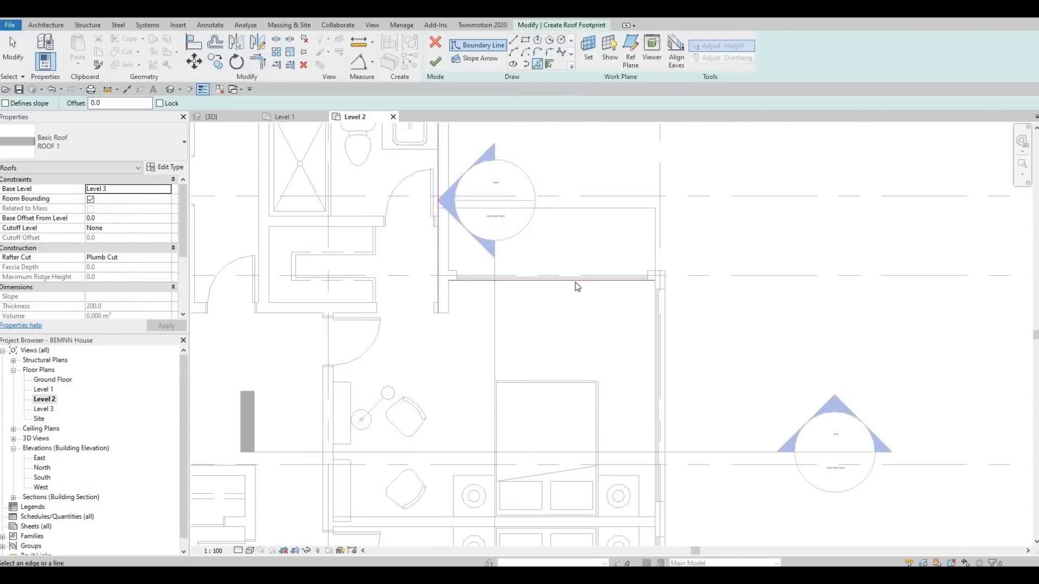
{"action": "left_click", "coordinate": [578, 325]}
{"action": "key", "text": "Escape"}
{"action": "key", "text": "Escape"}
{"action": "scroll", "coordinate": [568, 290], "scroll_direction": "down", "scroll_amount": 2}
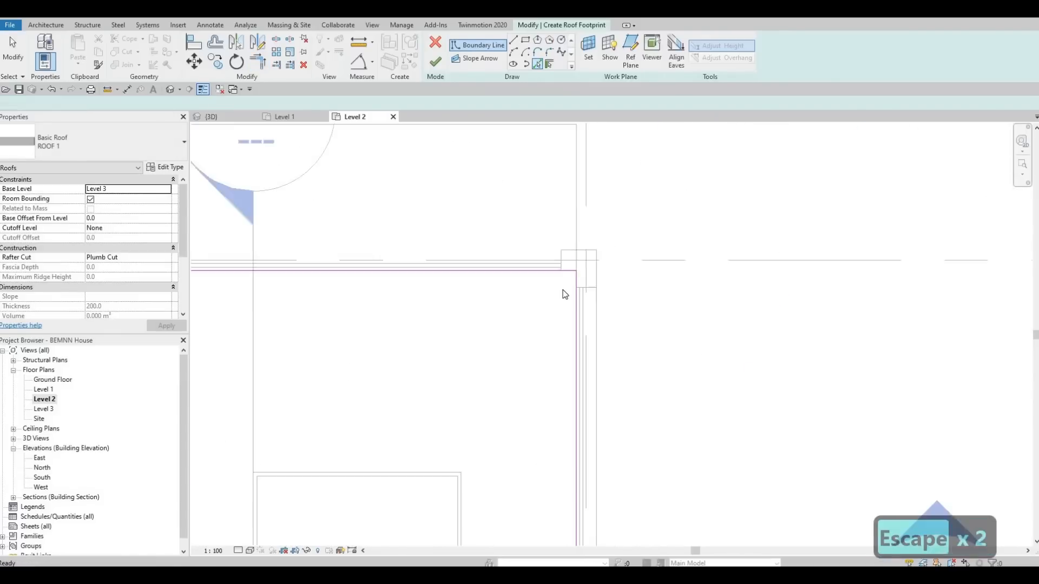
{"action": "key", "text": "Escape"}
Step: Trim the east bedrooms' boundary lines into corners, joining their north line to the northeast bathroom's east line
{"action": "key", "text": "t"}
{"action": "key", "text": "r"}
{"action": "scroll", "coordinate": [533, 311], "scroll_direction": "down", "scroll_amount": 4}
{"action": "middle_click_drag", "start_coordinate": [576, 252], "coordinate": [592, 130]}
{"action": "left_click", "coordinate": [592, 238]}
{"action": "left_click", "coordinate": [582, 328]}
{"action": "middle_click_drag", "start_coordinate": [444, 87], "coordinate": [488, 432]}
{"action": "scroll", "coordinate": [447, 224], "scroll_direction": "up", "scroll_amount": 2}
{"action": "left_click", "coordinate": [448, 226]}
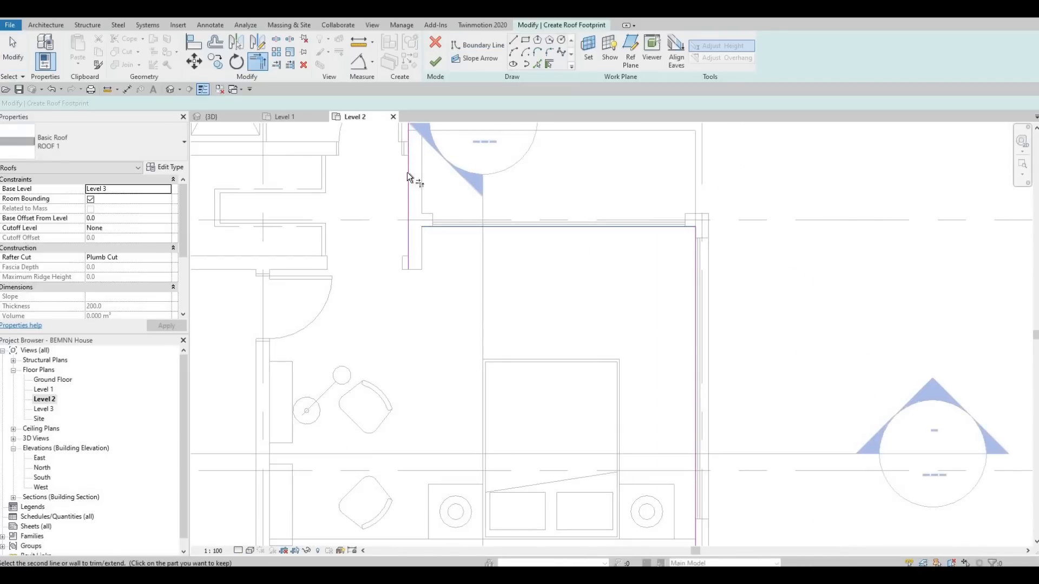
{"action": "left_click", "coordinate": [408, 172]}
Step: Check the joined boundary around the plan, finish the roof footprint sketch and show the roof in the 3D view
{"action": "scroll", "coordinate": [394, 283], "scroll_direction": "down", "scroll_amount": 2}
{"action": "middle_click_drag", "start_coordinate": [385, 243], "coordinate": [404, 384]}
{"action": "middle_click_drag", "start_coordinate": [364, 257], "coordinate": [383, 347]}
{"action": "left_click", "coordinate": [340, 271]}
{"action": "middle_click_drag", "start_coordinate": [282, 287], "coordinate": [343, 335]}
{"action": "middle_click_drag", "start_coordinate": [252, 337], "coordinate": [576, 167]}
{"action": "scroll", "coordinate": [729, 306], "scroll_direction": "down", "scroll_amount": 2}
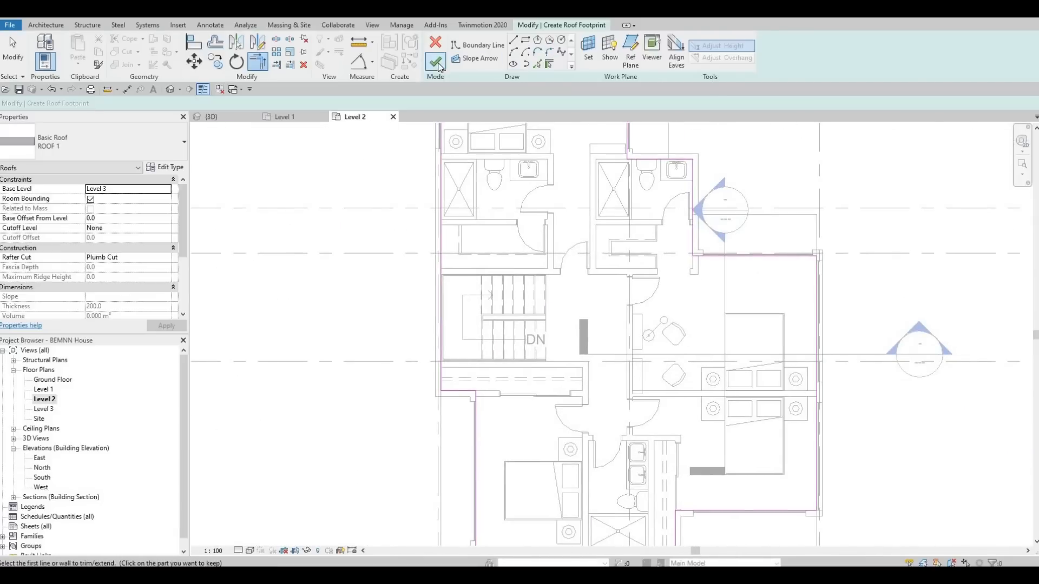
{"action": "left_click", "coordinate": [223, 119]}
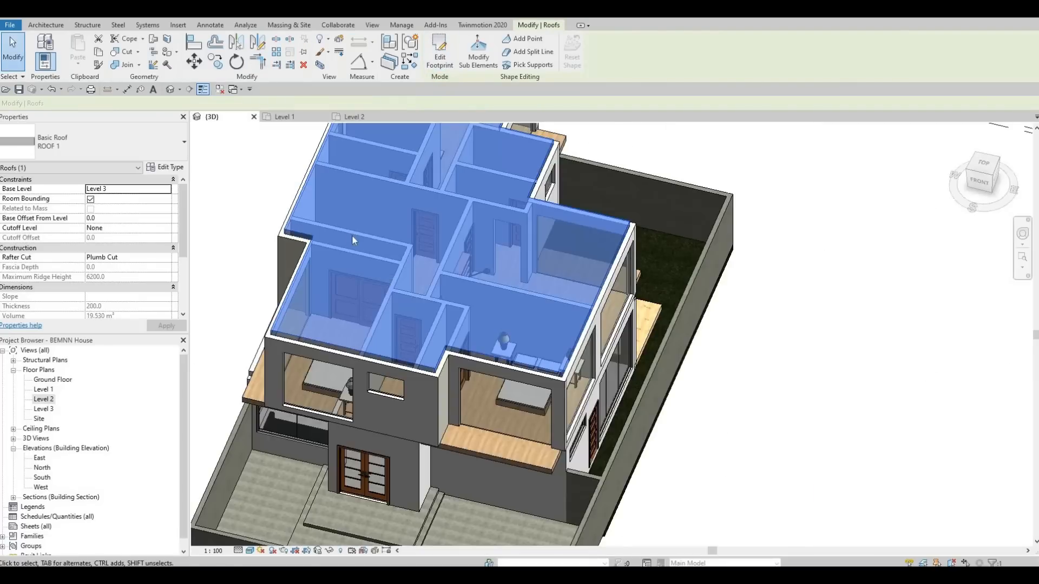
{"action": "key", "text": "Escape"}
{"action": "key", "text": "Escape"}
{"action": "middle_click_drag", "start_coordinate": [411, 214], "coordinate": [357, 333], "text": "shift"}
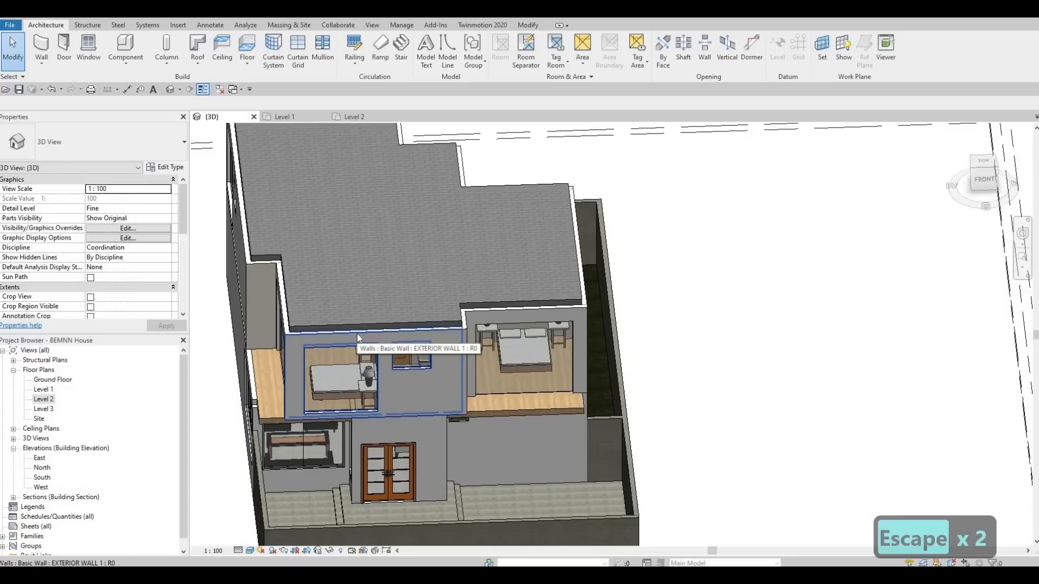
{"action": "key", "text": "Tab"}
{"action": "key", "text": "Tab"}
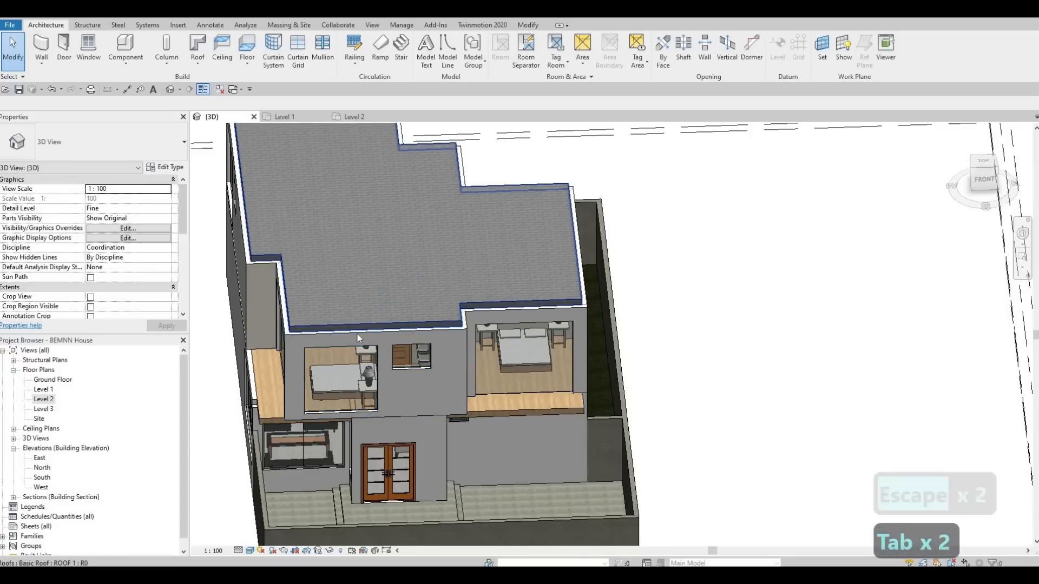
{"action": "key", "text": "Escape"}
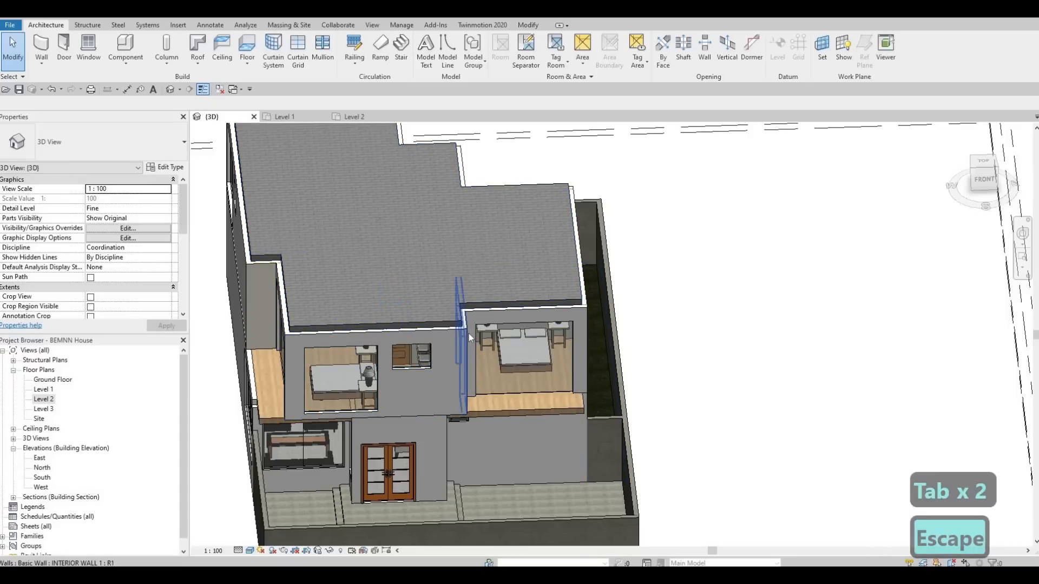
{"action": "key", "text": "Tab"}
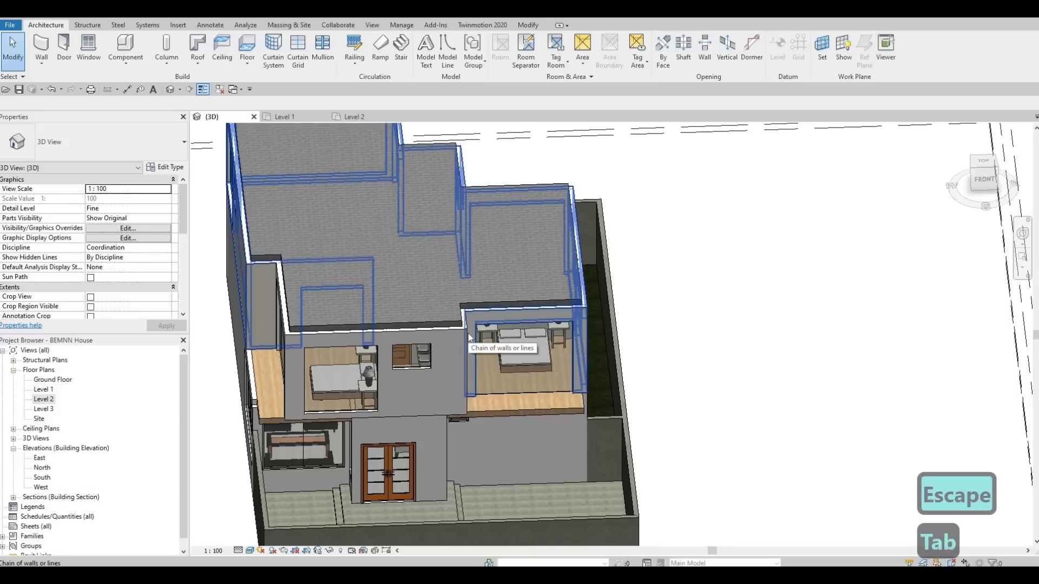
{"action": "left_click", "coordinate": [468, 336]}
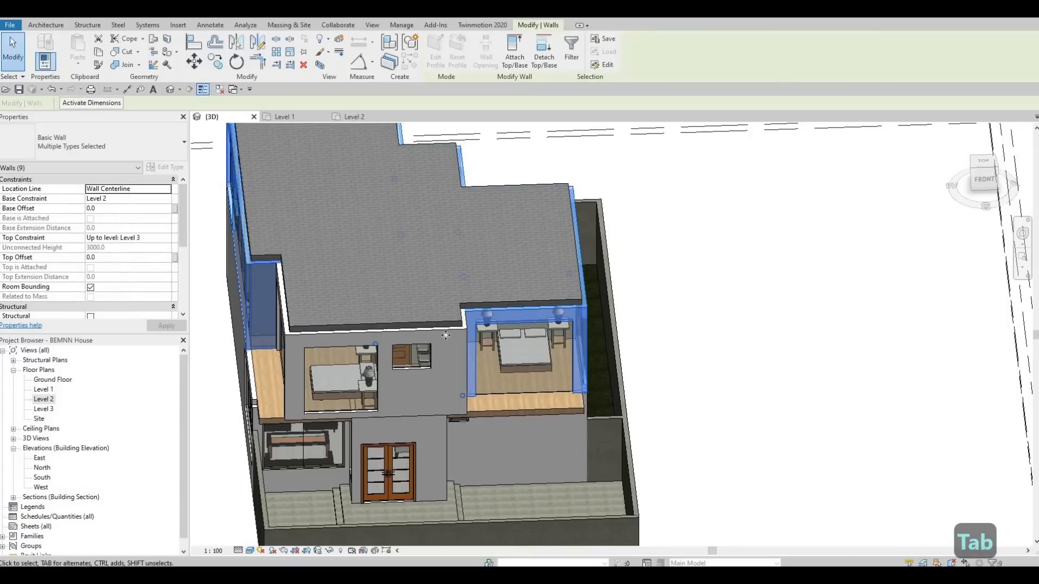
{"action": "middle_click_drag", "start_coordinate": [454, 337], "coordinate": [512, 267], "text": "shift"}
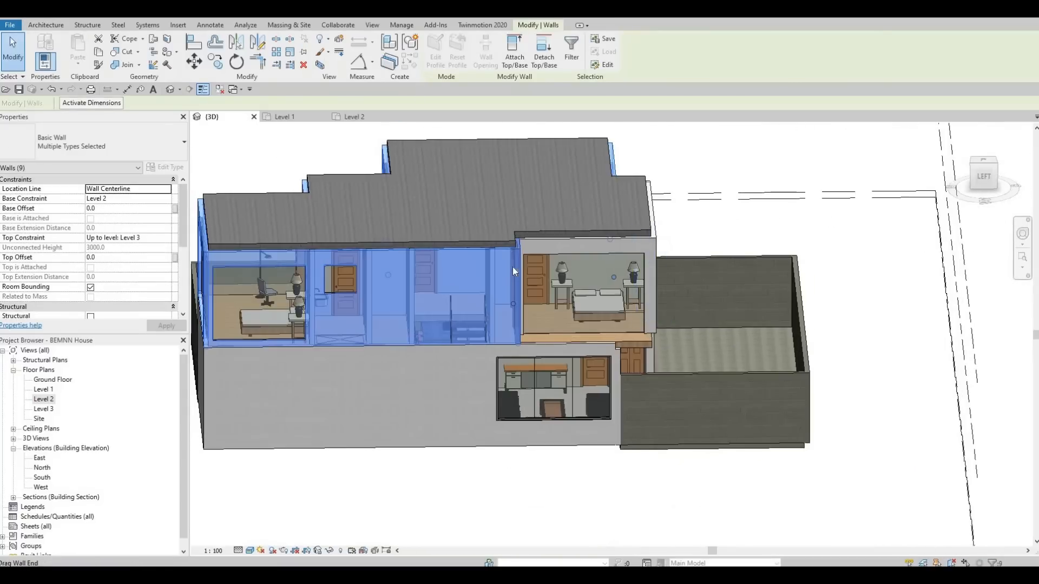
{"action": "key", "text": "Escape"}
{"action": "key", "text": "Escape"}
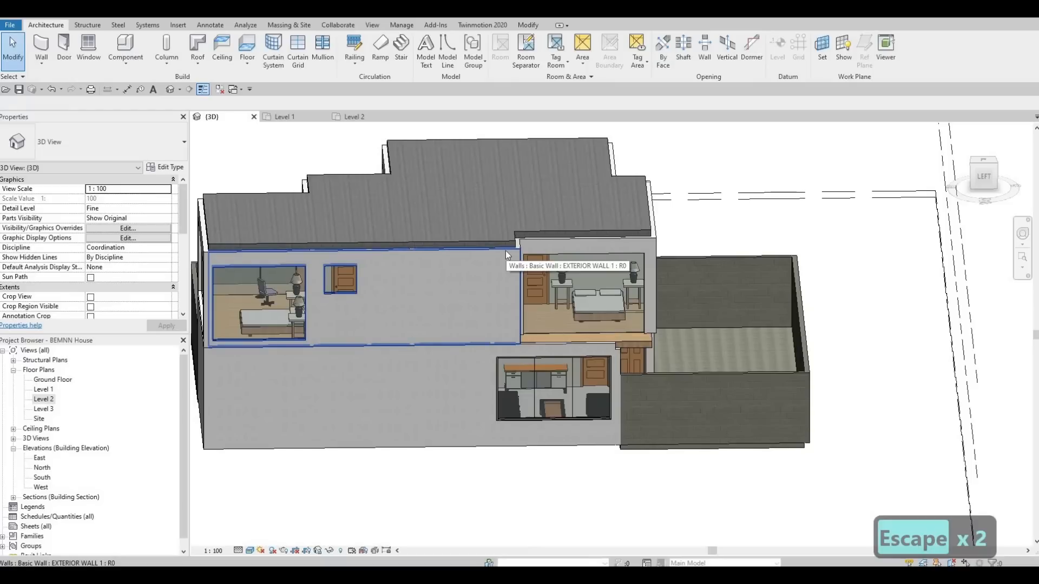
Step: Select the chain of Level 2 perimeter walls plus the remaining outer walls and set their Top Offset to 600
{"action": "key", "text": "Tab"}
{"action": "key", "text": "Tab"}
{"action": "key", "text": "Tab"}
{"action": "key", "text": "Tab"}
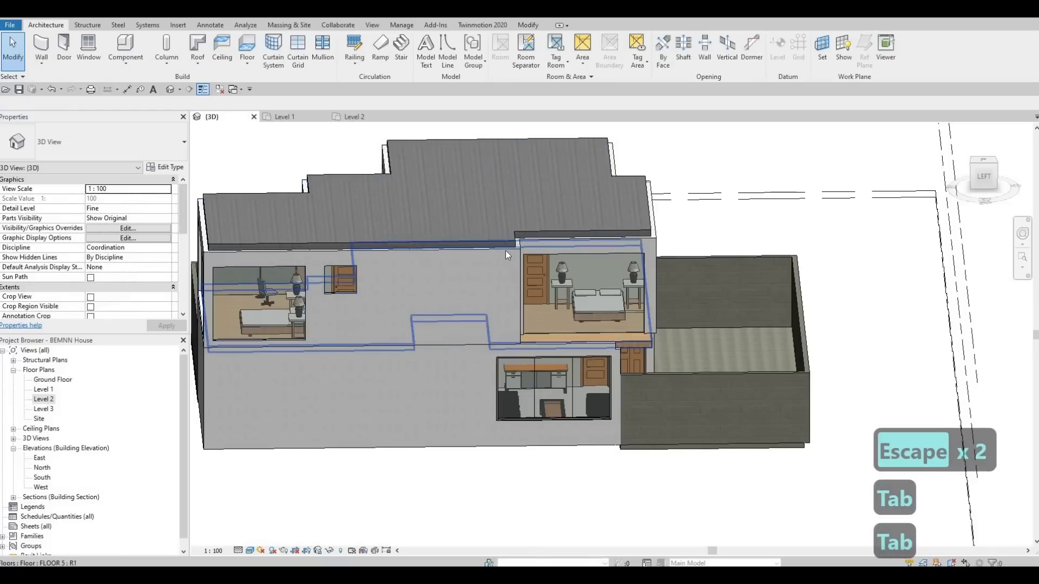
{"action": "key", "text": "Tab"}
{"action": "key", "text": "Tab"}
{"action": "key", "text": "Tab"}
{"action": "key", "text": "Tab"}
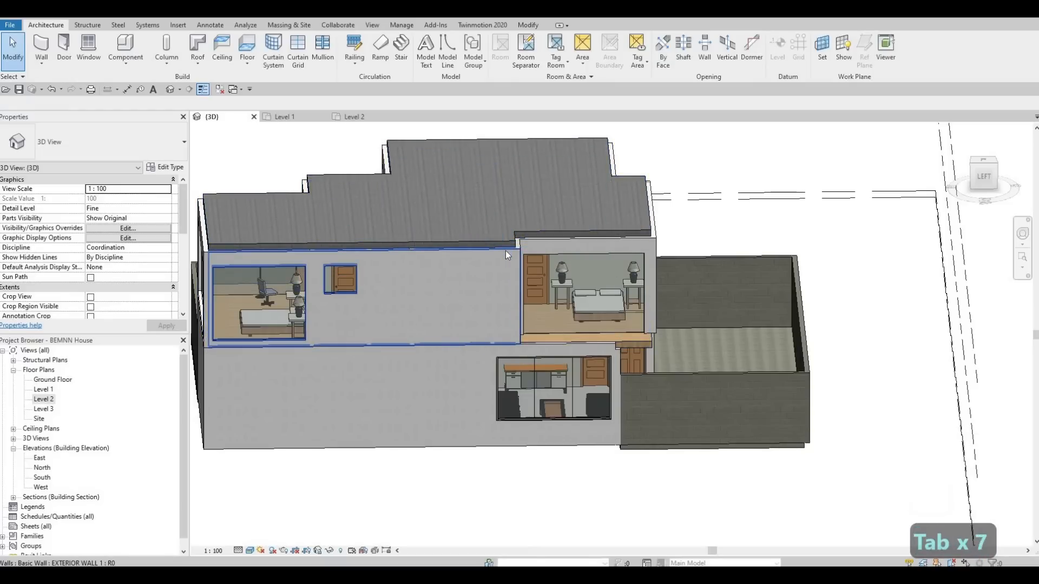
{"action": "key", "text": "Tab"}
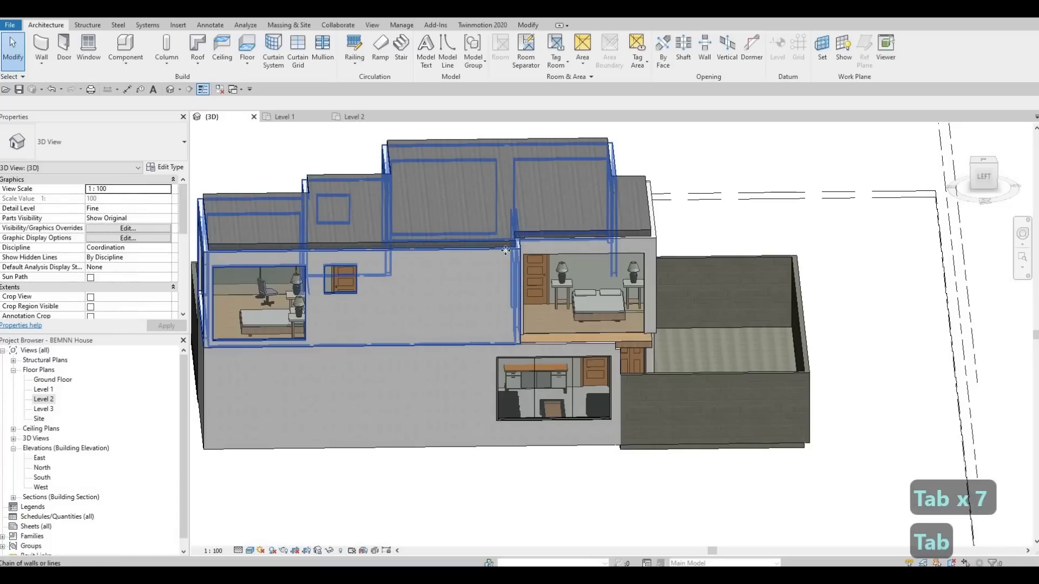
{"action": "left_click", "coordinate": [505, 250]}
{"action": "middle_click_drag", "start_coordinate": [539, 304], "coordinate": [449, 280], "text": "shift"}
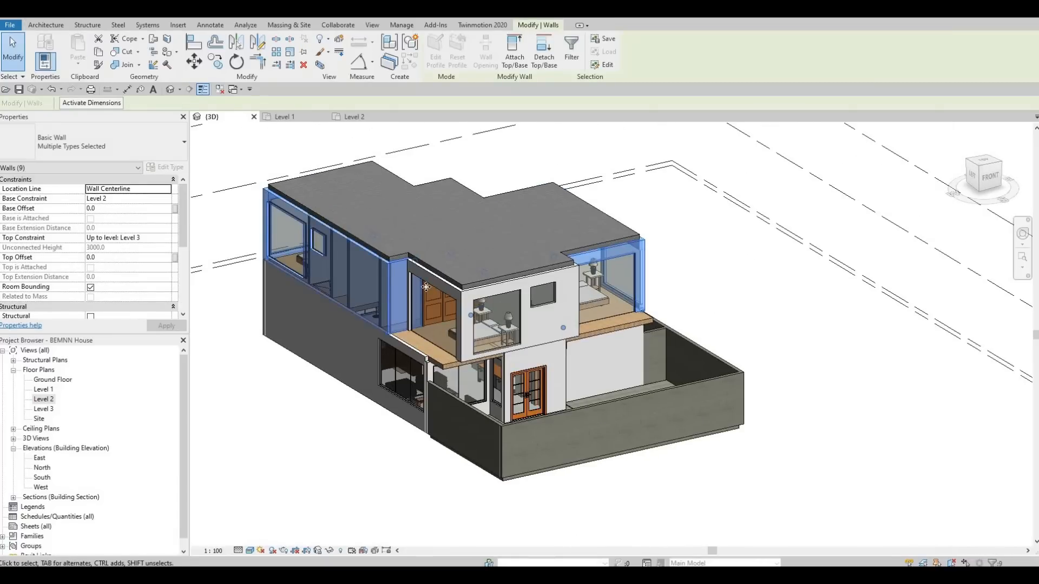
{"action": "left_click", "coordinate": [542, 296], "text": "ctrl"}
{"action": "left_click", "coordinate": [573, 302], "text": "ctrl"}
{"action": "middle_click_drag", "start_coordinate": [574, 302], "coordinate": [342, 277], "text": "shift"}
{"action": "left_click", "coordinate": [344, 281], "text": "ctrl"}
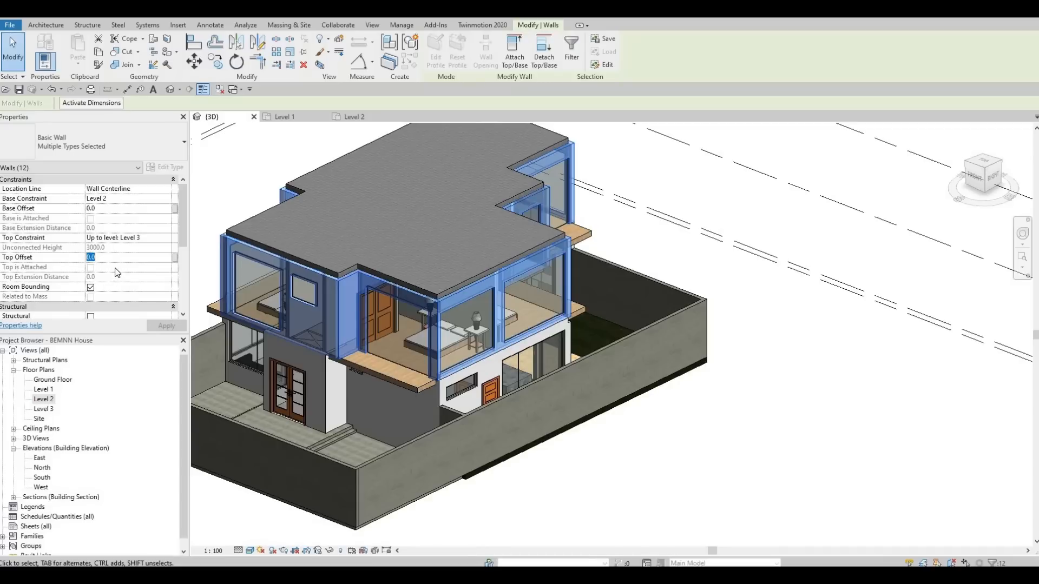
{"action": "type", "text": "600"}
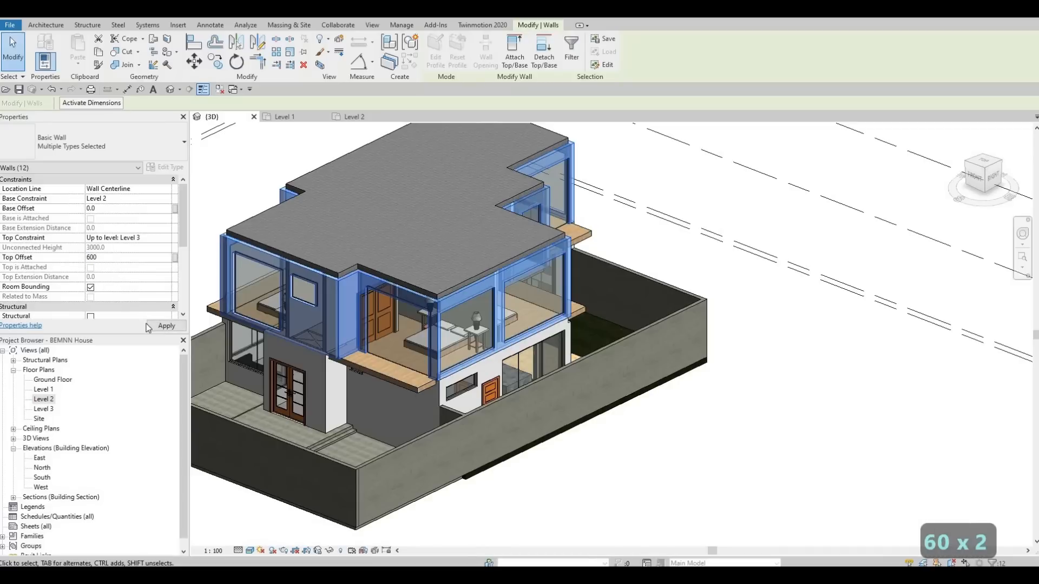
{"action": "left_click", "coordinate": [150, 326]}
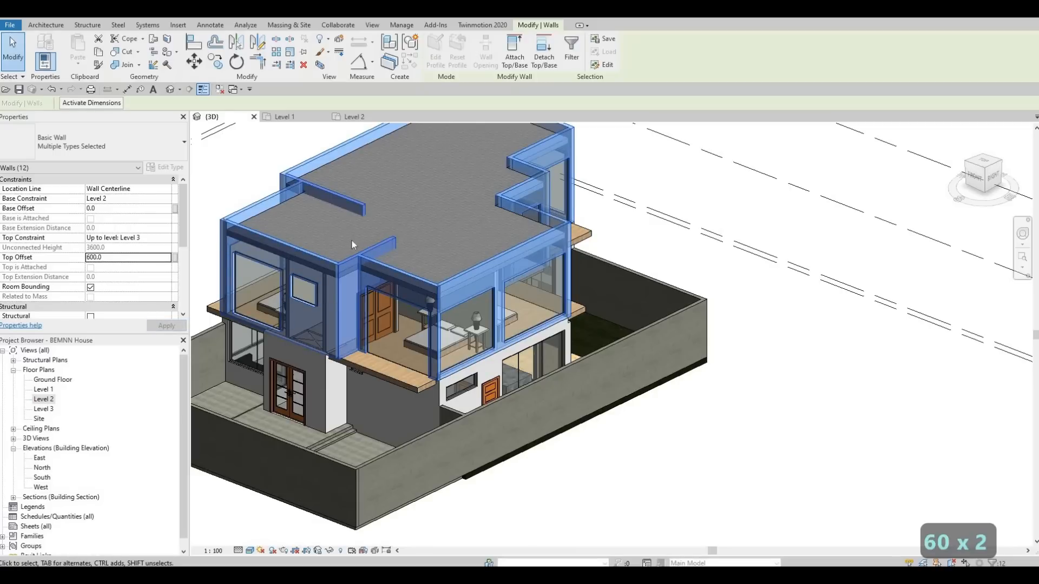
{"action": "key", "text": "Escape"}
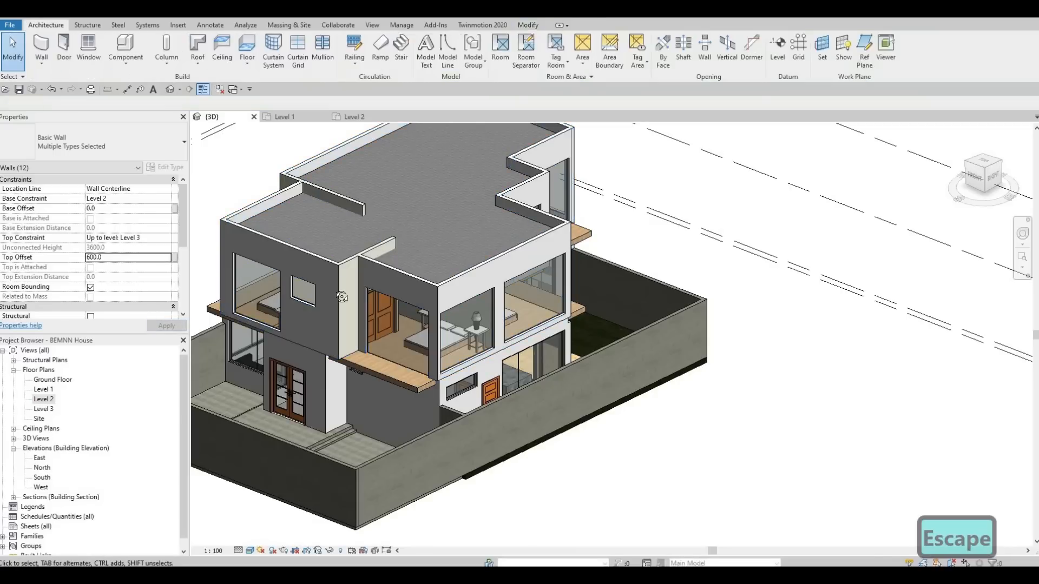
{"action": "key", "text": "Escape"}
Step: Examine the raised walls around the roof in 3D, especially the two interior walls at the front setbacks
{"action": "middle_click_drag", "start_coordinate": [342, 297], "coordinate": [372, 139], "text": "shift"}
{"action": "scroll", "coordinate": [469, 266], "scroll_direction": "up", "scroll_amount": 4}
{"action": "scroll", "coordinate": [379, 228], "scroll_direction": "up", "scroll_amount": 2}
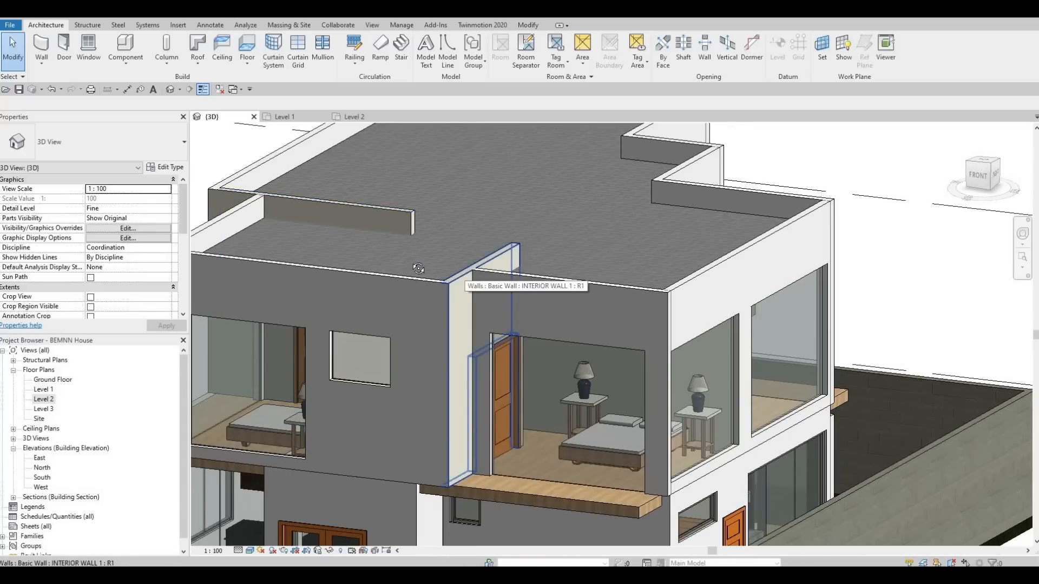
{"action": "middle_click_drag", "start_coordinate": [467, 275], "coordinate": [426, 282], "text": "shift"}
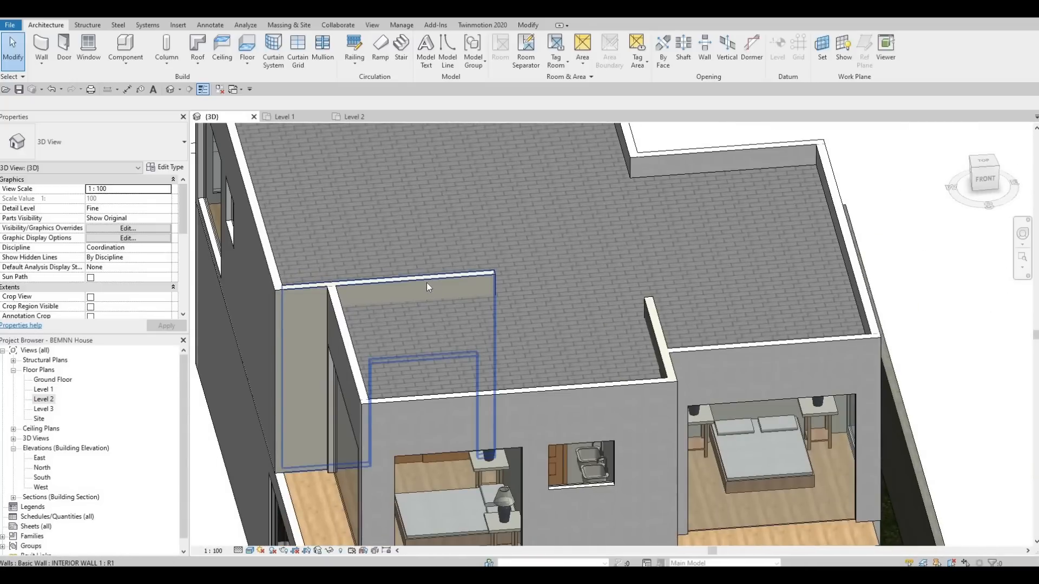
{"action": "left_click", "coordinate": [426, 283]}
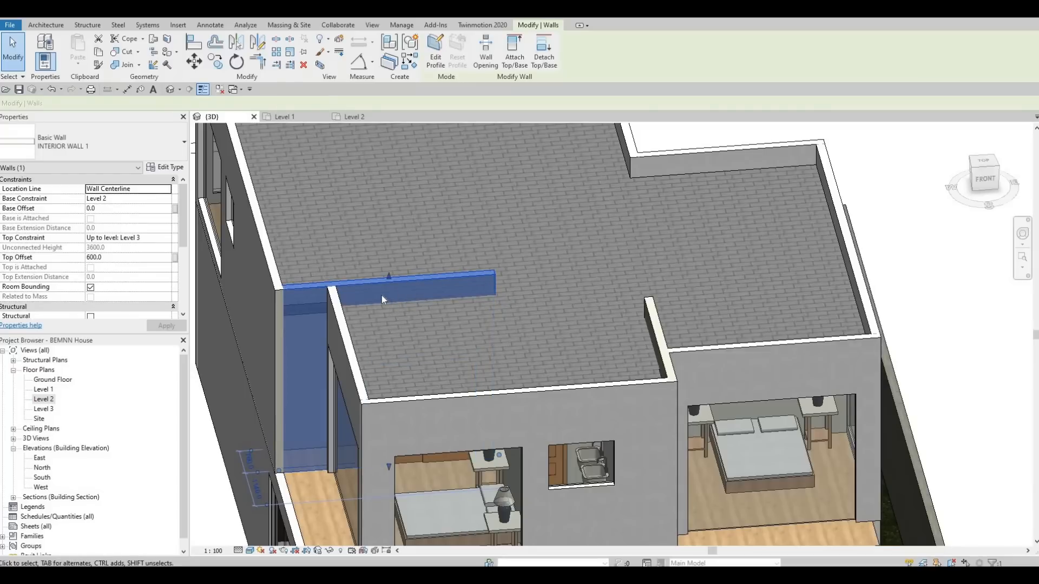
{"action": "key", "text": "Escape"}
{"action": "key", "text": "Escape"}
{"action": "middle_click_drag", "start_coordinate": [481, 307], "coordinate": [377, 239], "text": "shift"}
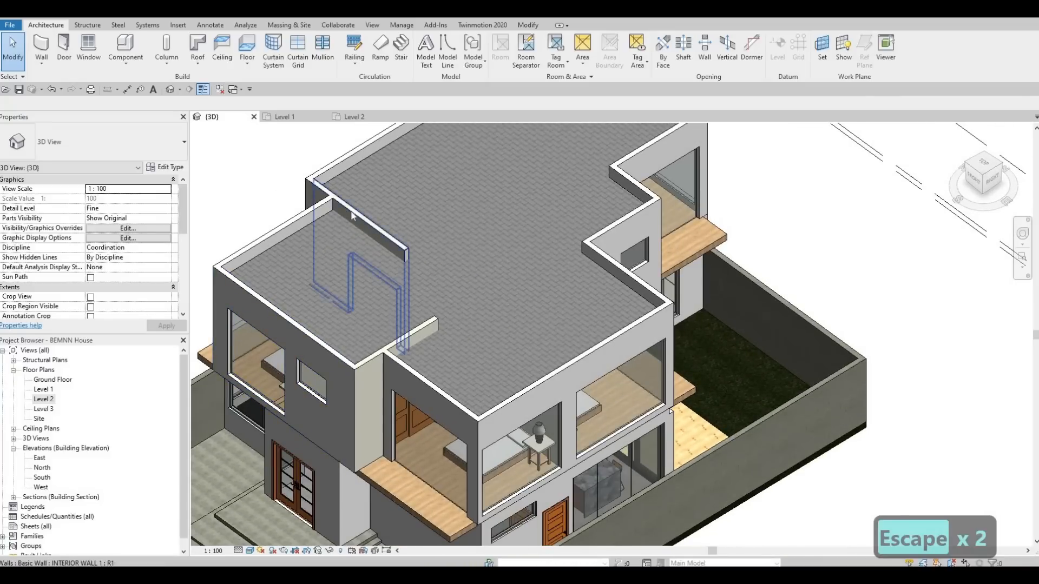
{"action": "middle_click_drag", "start_coordinate": [381, 191], "coordinate": [368, 277]}
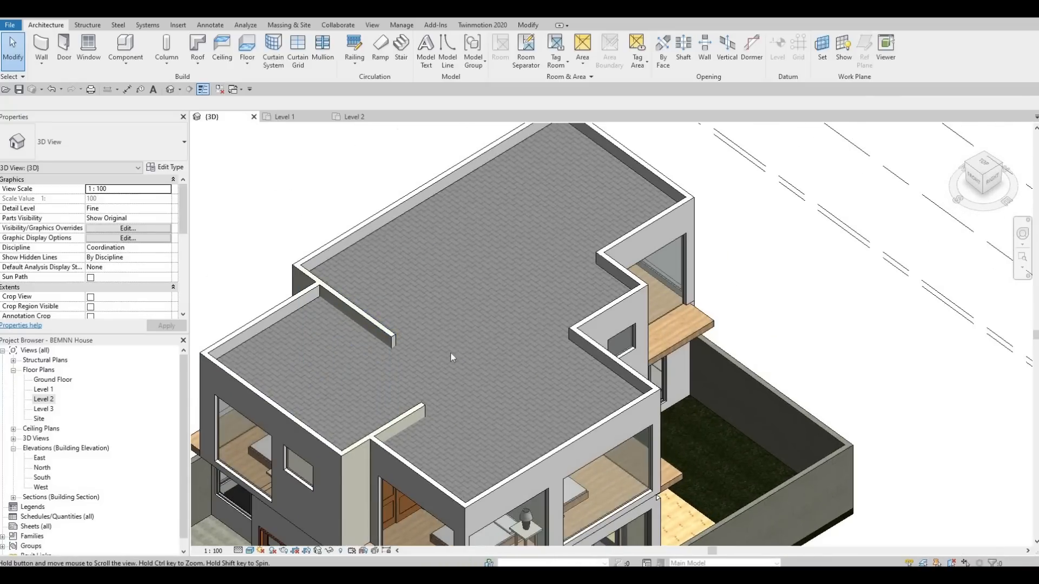
{"action": "middle_click_drag", "start_coordinate": [451, 353], "coordinate": [448, 255]}
{"action": "key", "text": "Escape"}
{"action": "key", "text": "Escape"}
{"action": "middle_click_drag", "start_coordinate": [407, 153], "coordinate": [460, 278], "text": "shift"}
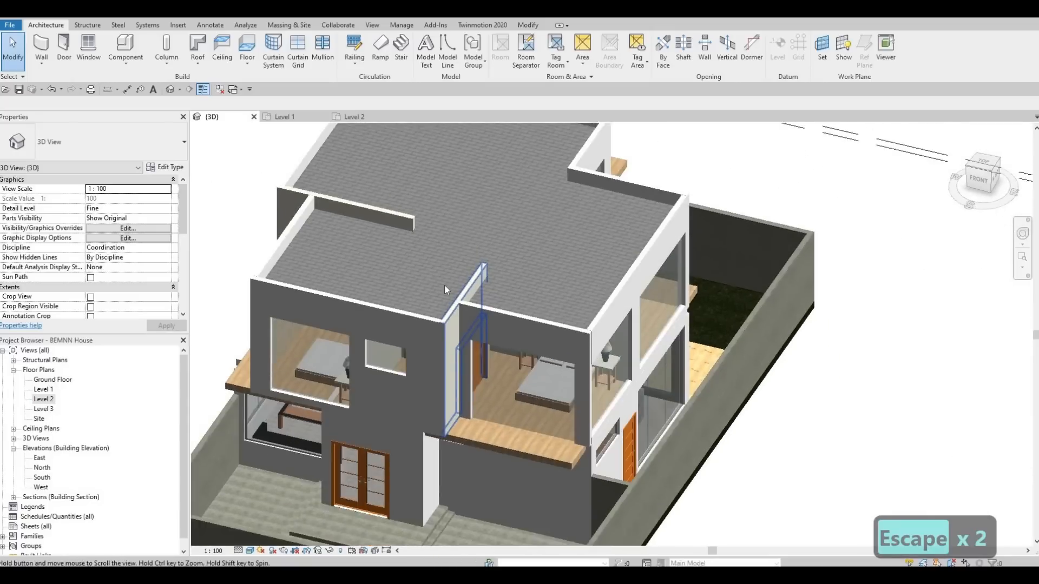
{"action": "scroll", "coordinate": [445, 289], "scroll_direction": "down", "scroll_amount": 2}
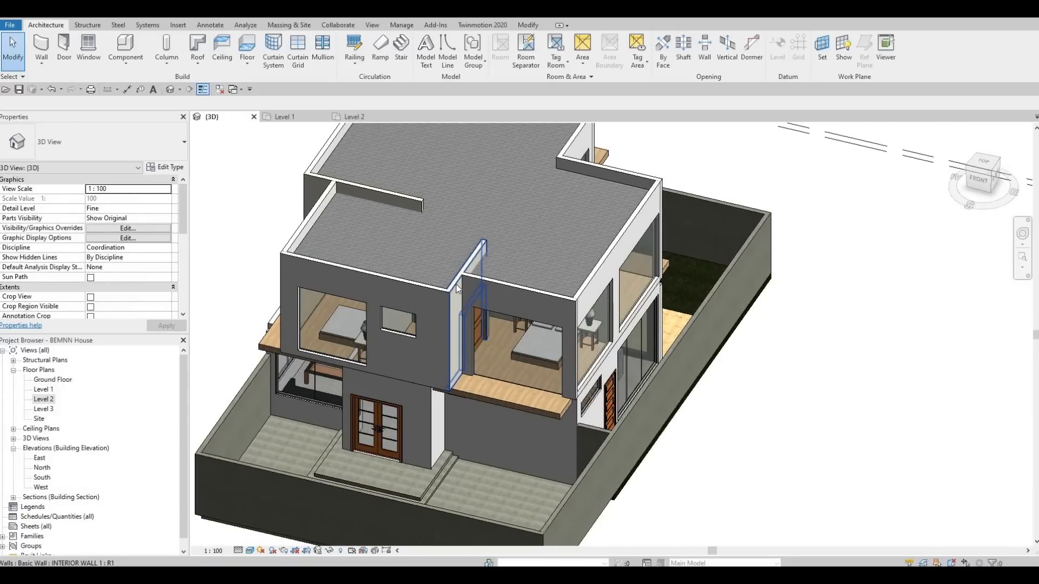
Step: In the Level 2 plan, shorten the interior wall at the southeast setback back to the balcony wall, unjoining the connected elements
{"action": "left_click", "coordinate": [457, 287]}
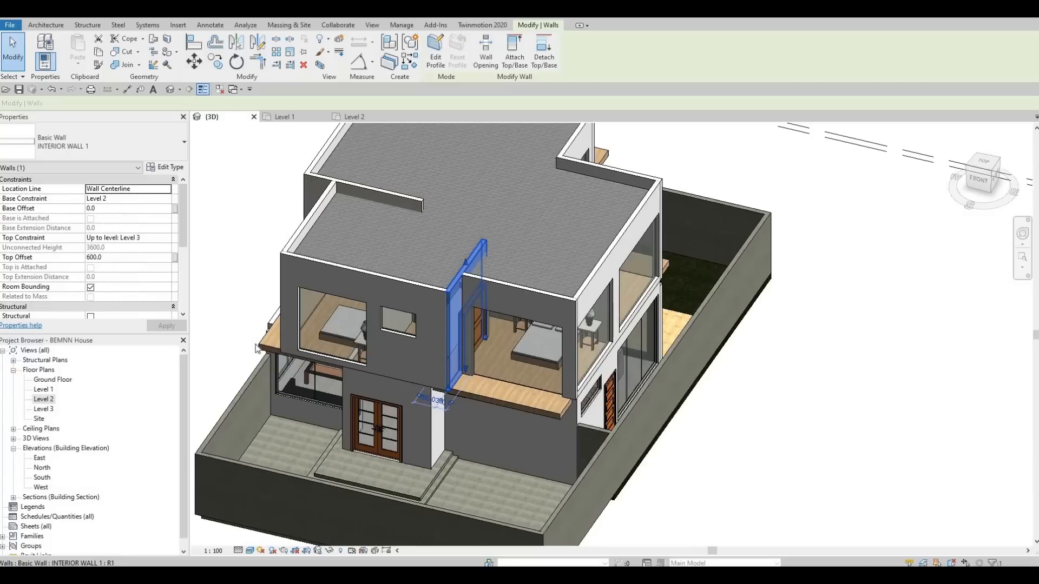
{"action": "left_click", "coordinate": [351, 116]}
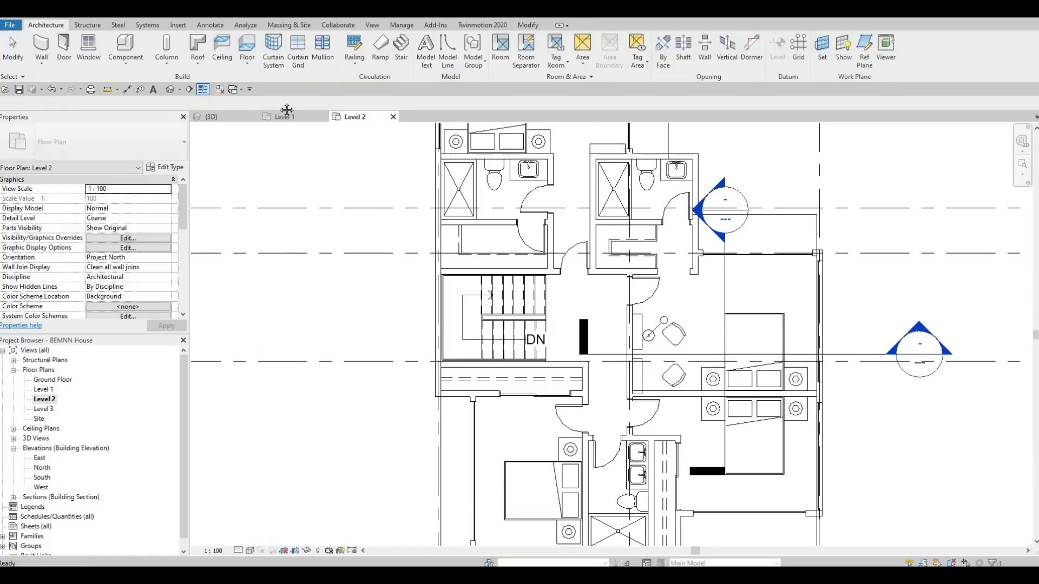
{"action": "middle_click_drag", "start_coordinate": [695, 523], "coordinate": [415, 373]}
{"action": "scroll", "coordinate": [401, 242], "scroll_direction": "up", "scroll_amount": 3}
{"action": "scroll", "coordinate": [356, 247], "scroll_direction": "up", "scroll_amount": 1}
{"action": "key", "text": "Escape"}
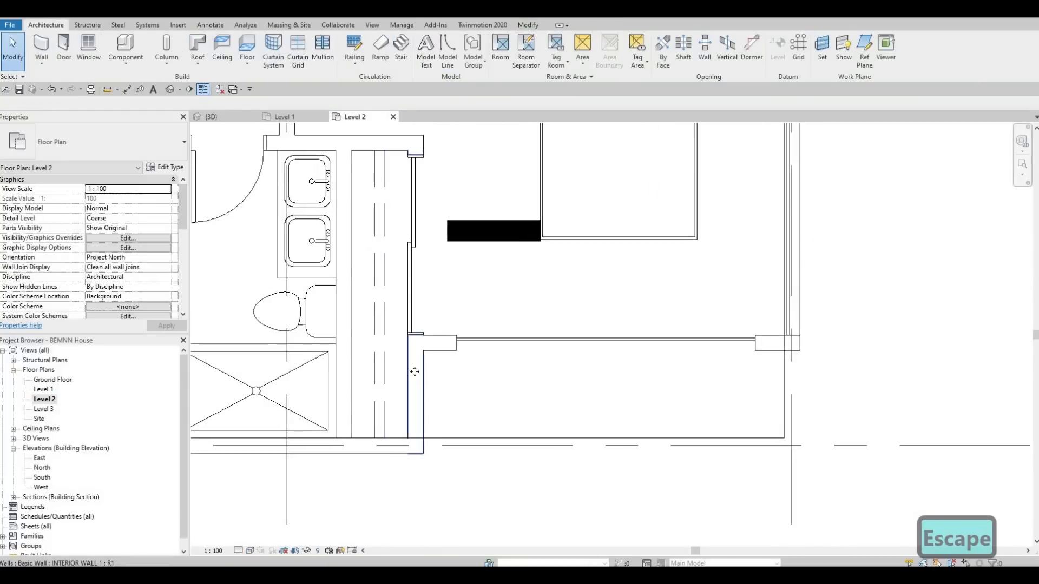
{"action": "left_click", "coordinate": [415, 372]}
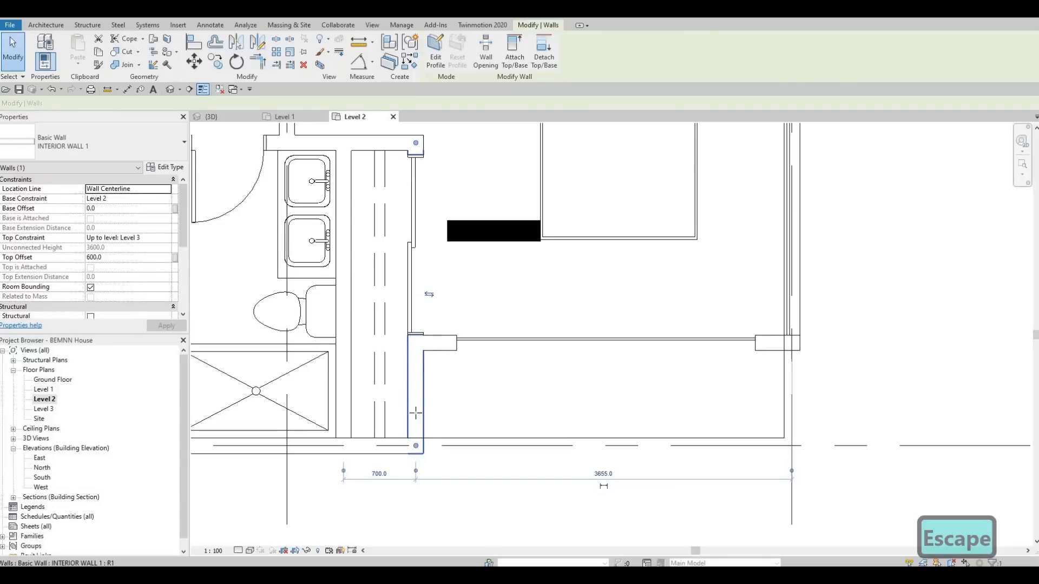
{"action": "left_click_drag", "start_coordinate": [415, 338], "coordinate": [412, 336]}
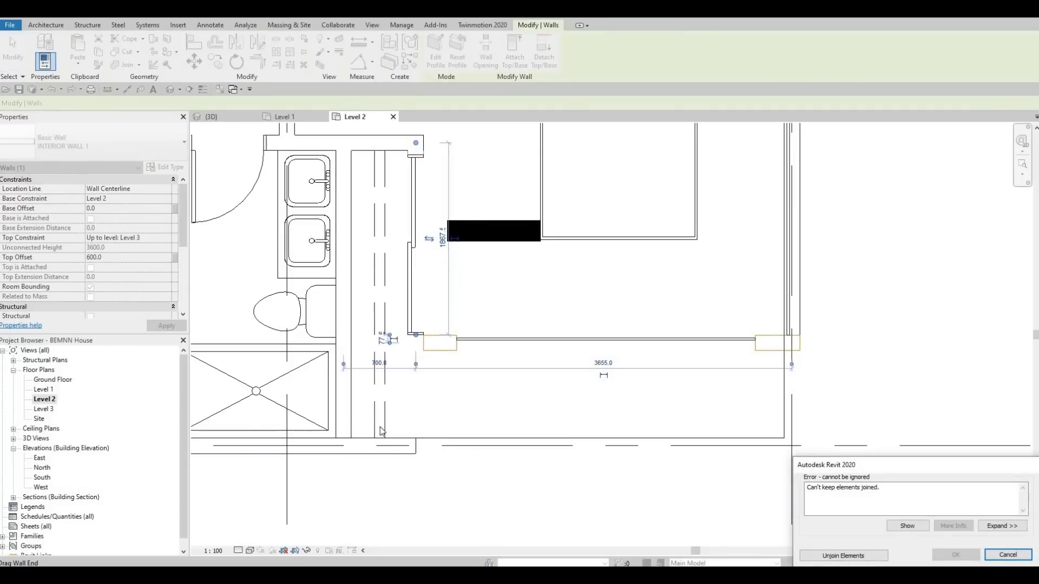
{"action": "key", "text": "Escape"}
{"action": "key", "text": "Escape"}
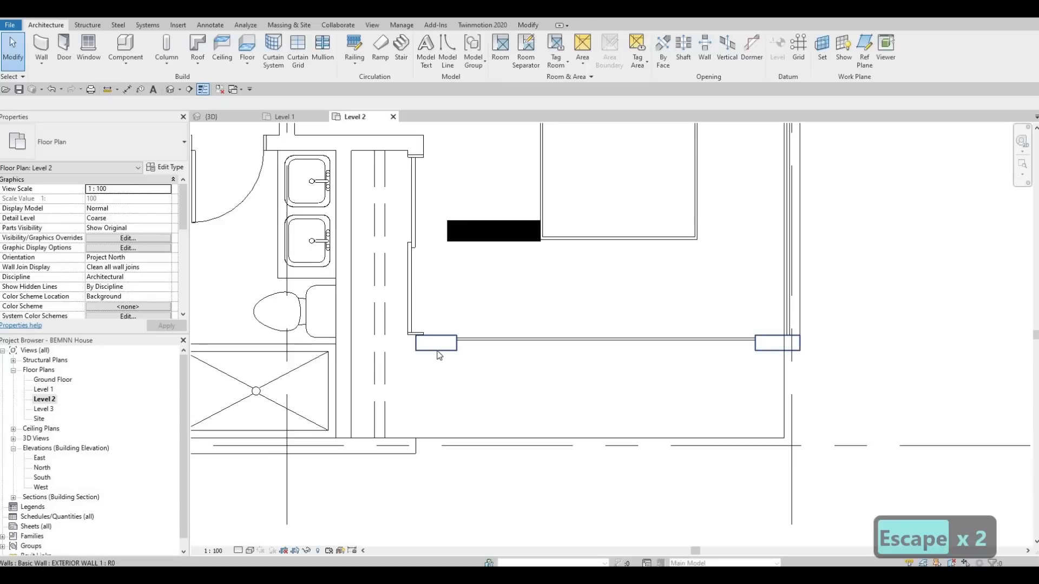
Step: Draw a matching EXTERIOR WALL 1 segment from the south wall's open end up to the bedroom's balcony wall
{"action": "left_click", "coordinate": [438, 355]}
{"action": "key", "text": "c"}
{"action": "key", "text": "s"}
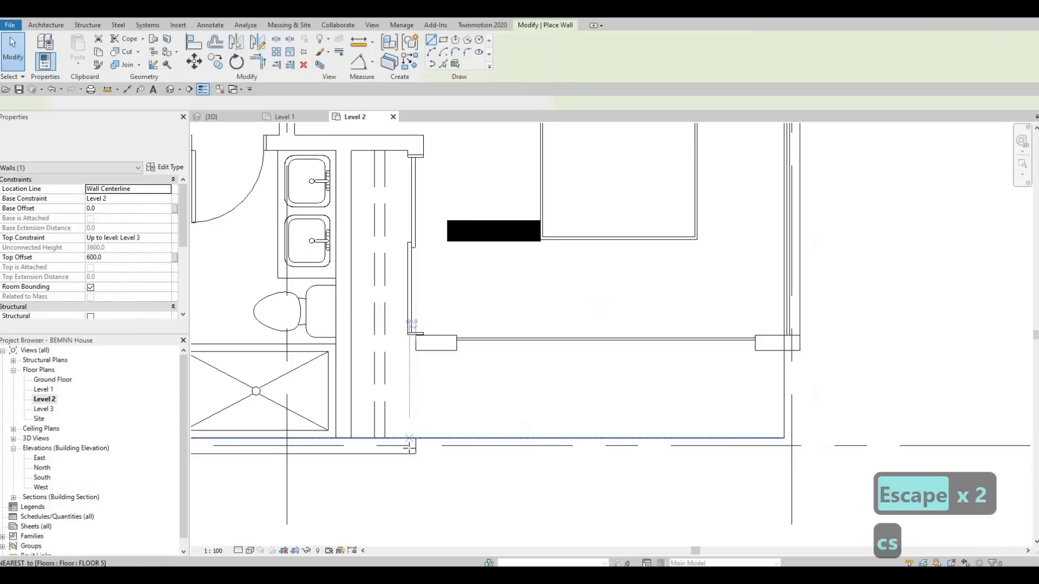
{"action": "left_click", "coordinate": [410, 446]}
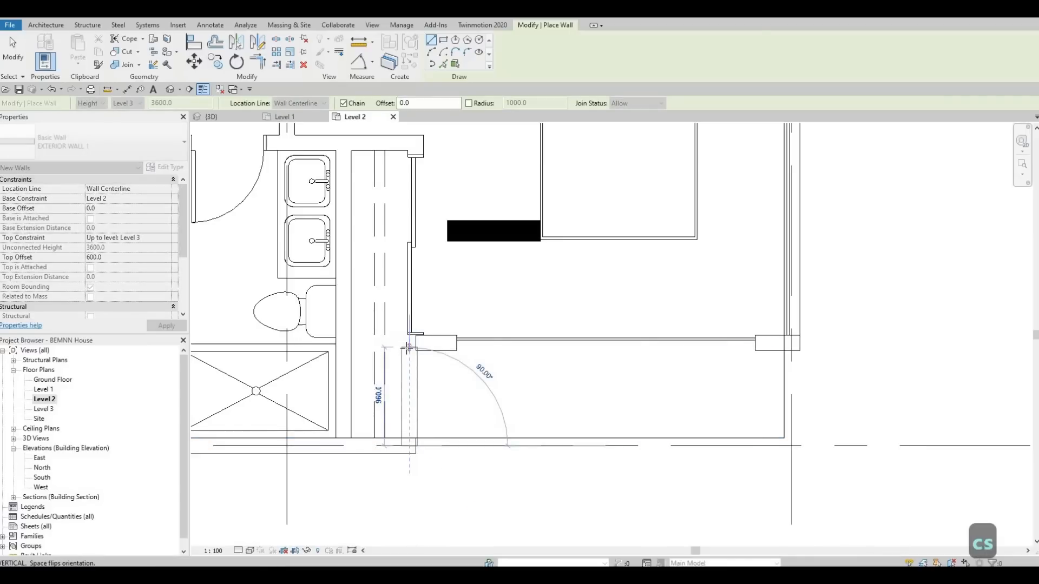
{"action": "left_click", "coordinate": [408, 375]}
{"action": "key", "text": "Escape"}
{"action": "key", "text": "Escape"}
{"action": "key", "text": "Escape"}
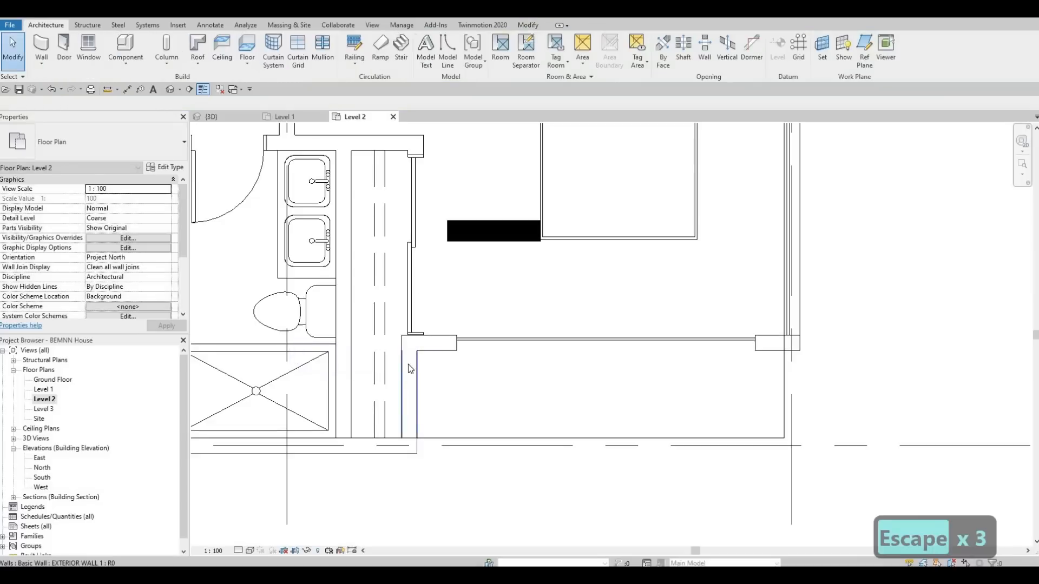
Step: Align the new exterior segment's outer face with the face of the interior wall above it
{"action": "key", "text": "a"}
{"action": "key", "text": "l"}
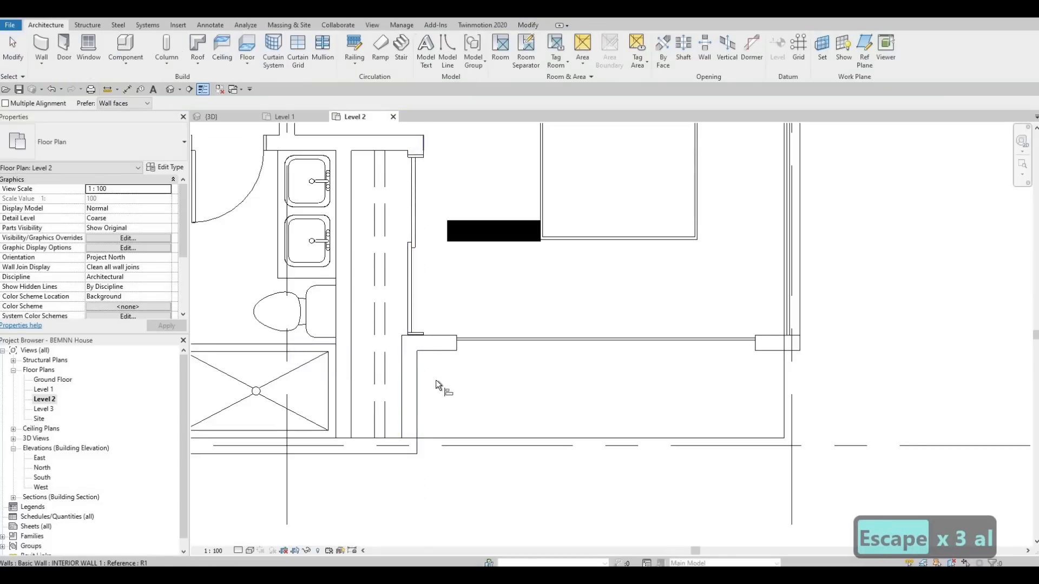
{"action": "left_click", "coordinate": [419, 381]}
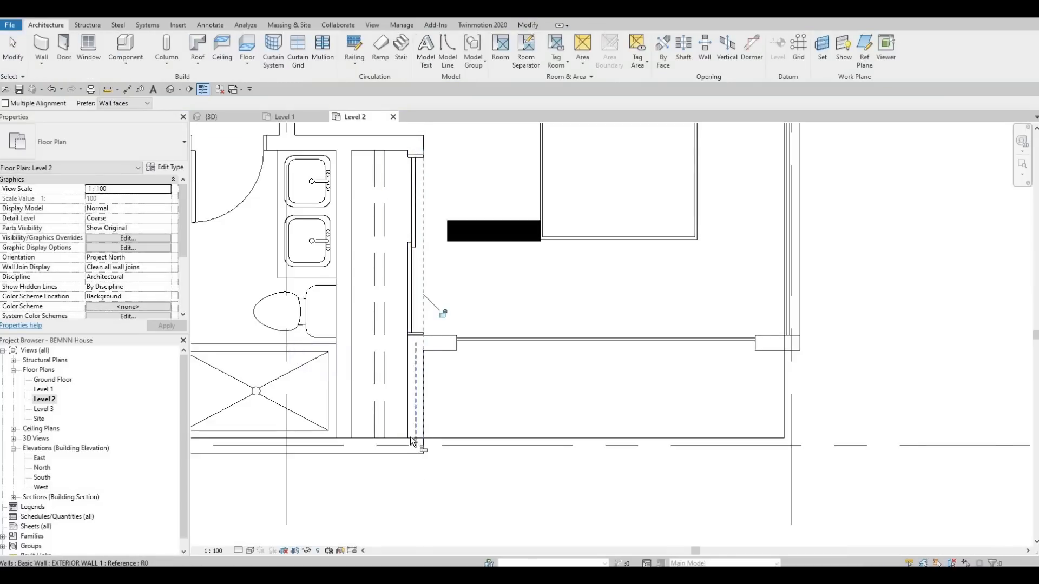
{"action": "key", "text": "Escape"}
{"action": "key", "text": "Escape"}
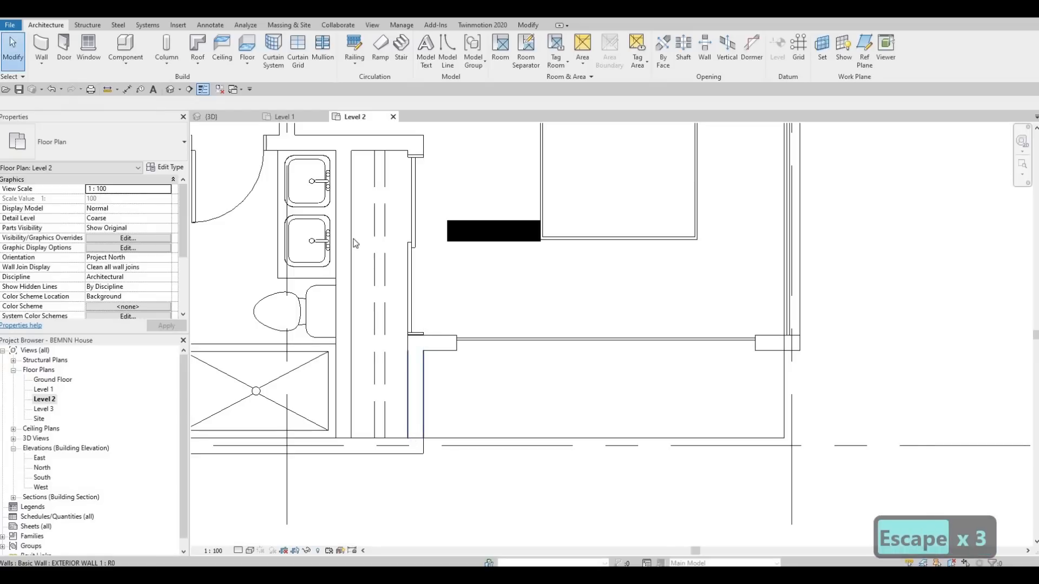
Step: Shorten the interior closet wall below the stairs so its west end stops at the bedroom's exterior wall stub
{"action": "middle_click_drag", "start_coordinate": [303, 373], "coordinate": [600, 452]}
{"action": "scroll", "coordinate": [600, 452], "scroll_direction": "down", "scroll_amount": 1}
{"action": "middle_click_drag", "start_coordinate": [374, 214], "coordinate": [395, 301]}
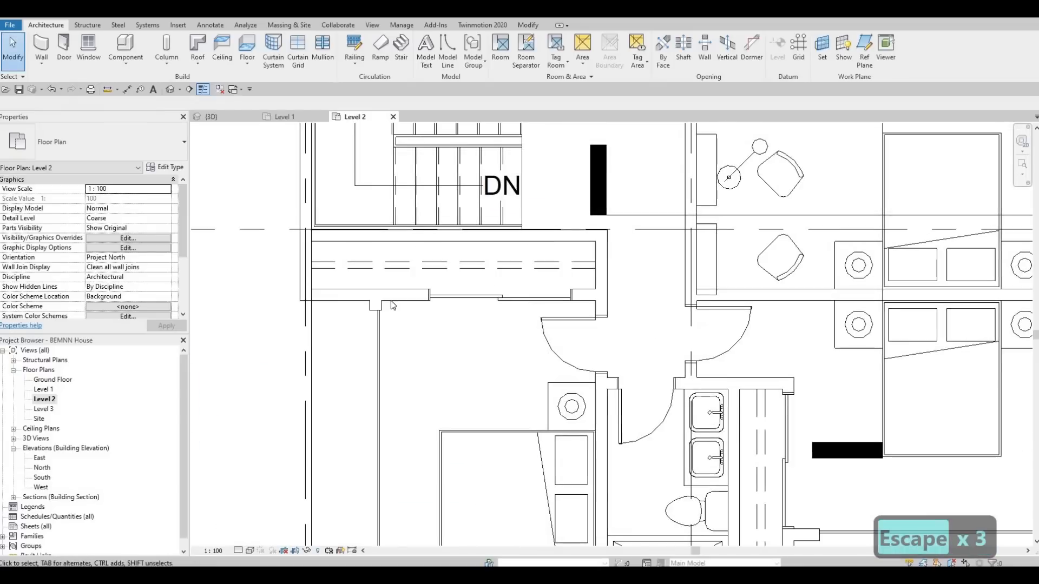
{"action": "key", "text": "Escape"}
{"action": "left_click", "coordinate": [299, 305]}
{"action": "scroll", "coordinate": [299, 305], "scroll_direction": "up", "scroll_amount": 1}
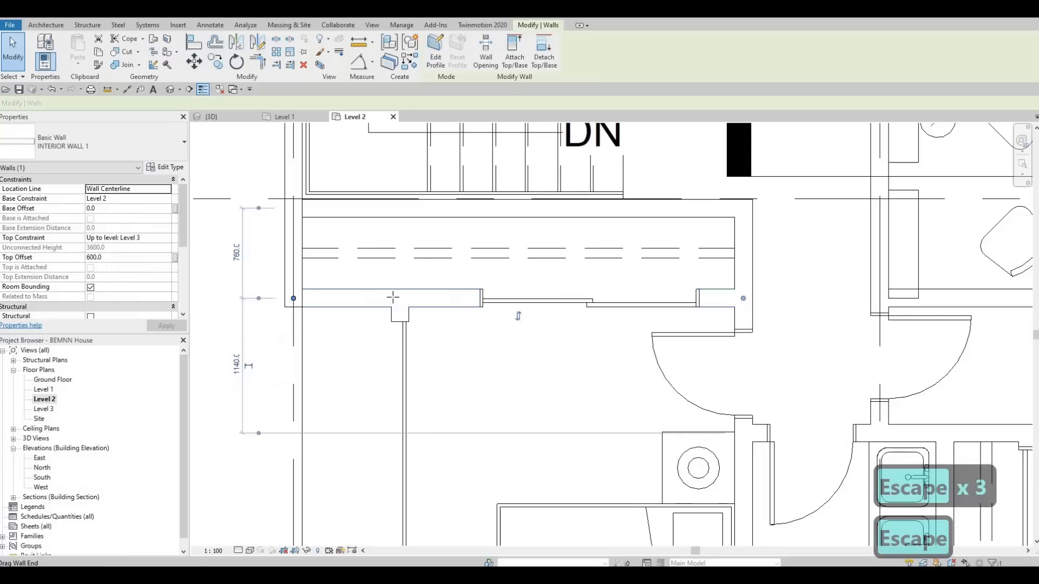
{"action": "scroll", "coordinate": [395, 297], "scroll_direction": "up", "scroll_amount": 1}
{"action": "left_click_drag", "start_coordinate": [398, 299], "coordinate": [390, 307]}
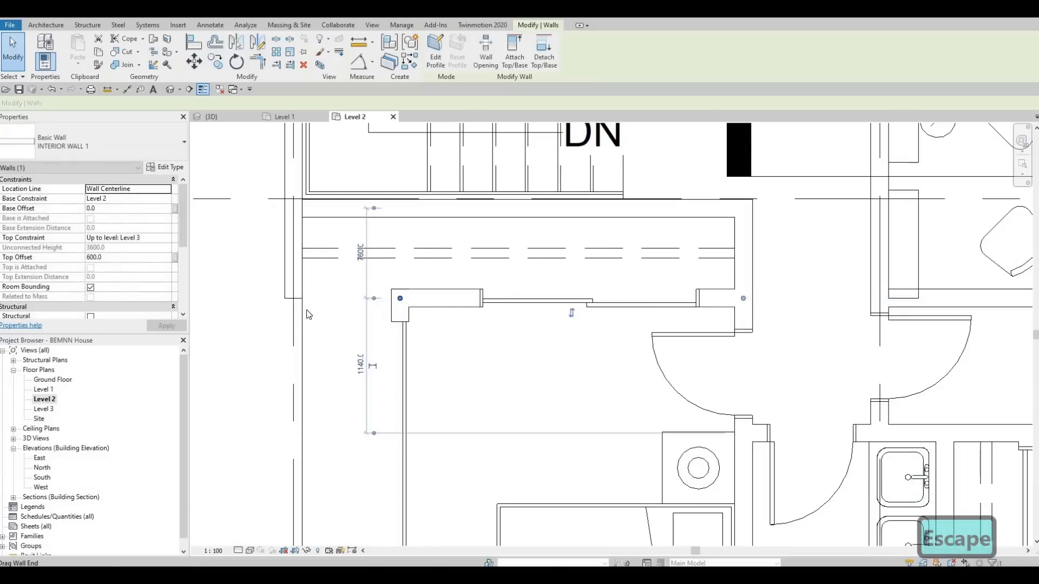
{"action": "key", "text": "Escape"}
{"action": "key", "text": "Escape"}
Step: Draw a short EXTERIOR WALL 1 segment from the west wall's open end toward the shortened closet wall
{"action": "left_click", "coordinate": [288, 297]}
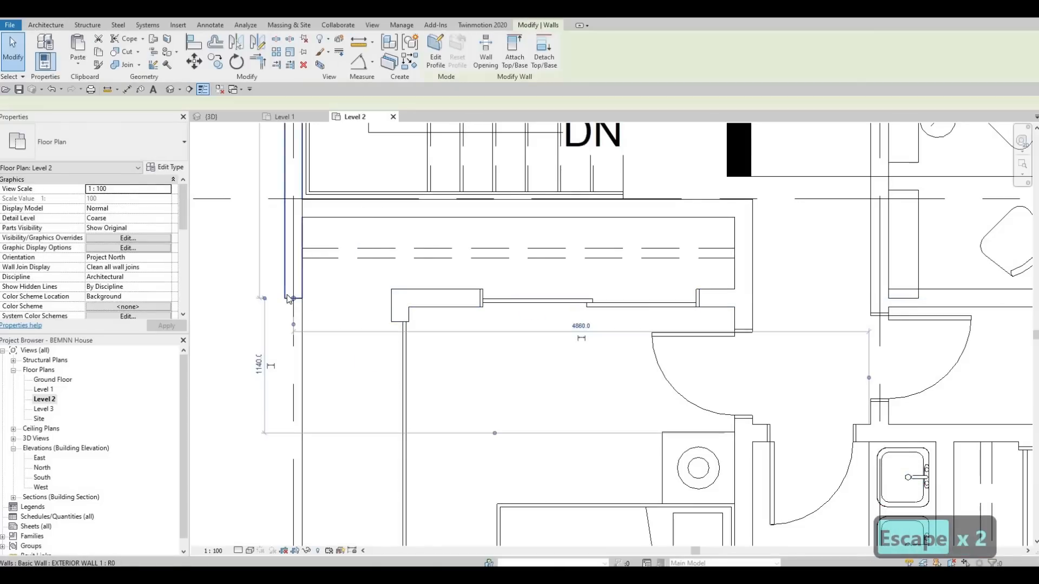
{"action": "key", "text": "c"}
{"action": "key", "text": "s"}
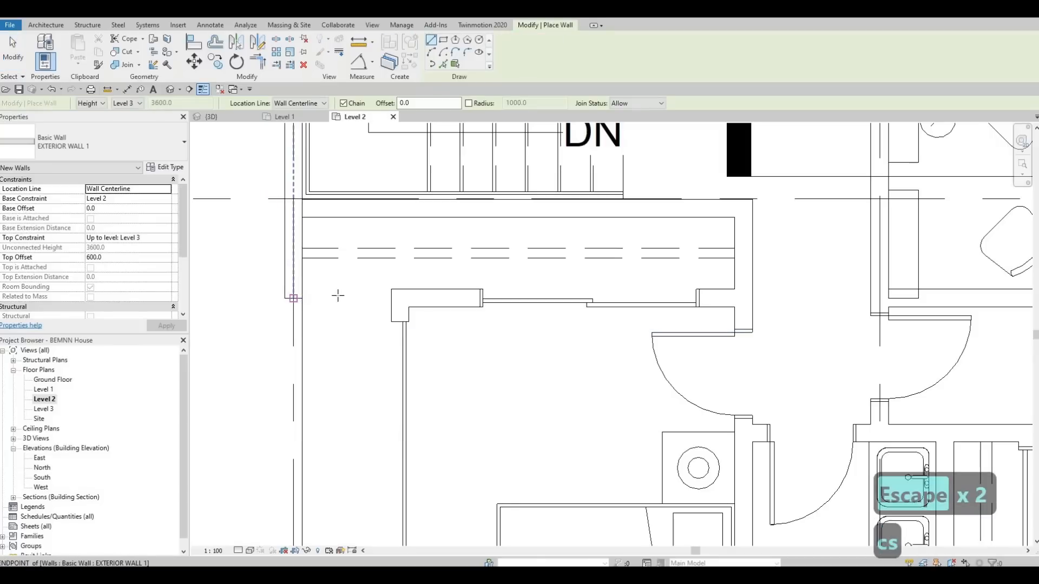
{"action": "left_click", "coordinate": [338, 295]}
{"action": "left_click", "coordinate": [343, 298]}
{"action": "key", "text": "Escape"}
{"action": "key", "text": "Escape"}
{"action": "key", "text": "Escape"}
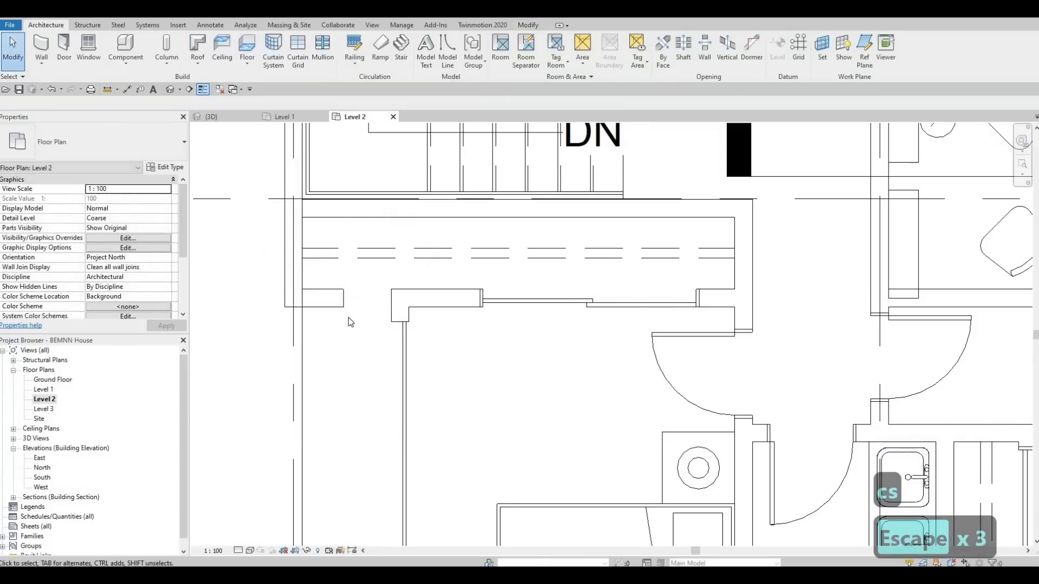
Step: Extend the new west exterior segment to meet the endpoint of the interior closet wall
{"action": "key", "text": "a"}
{"action": "key", "text": "l"}
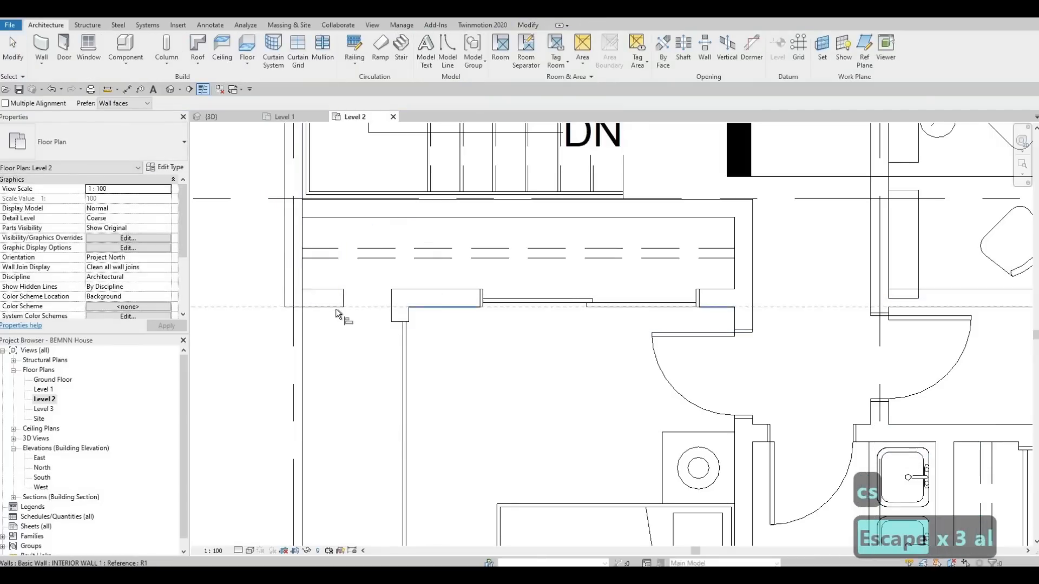
{"action": "key", "text": "Escape"}
{"action": "key", "text": "Escape"}
{"action": "left_click", "coordinate": [343, 304]}
{"action": "left_click_drag", "start_coordinate": [344, 298], "coordinate": [400, 298]}
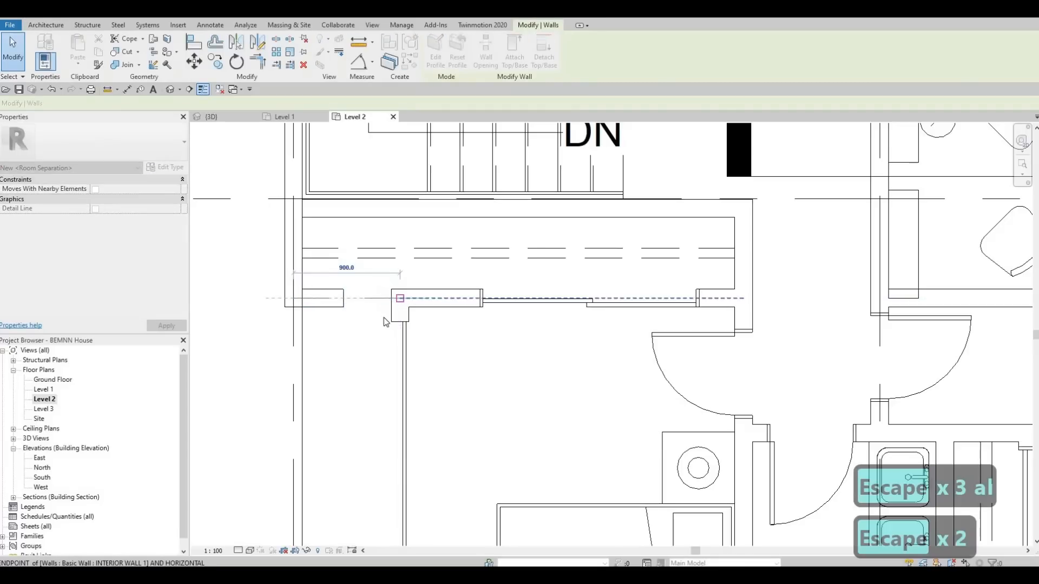
{"action": "key", "text": "Escape"}
{"action": "key", "text": "Escape"}
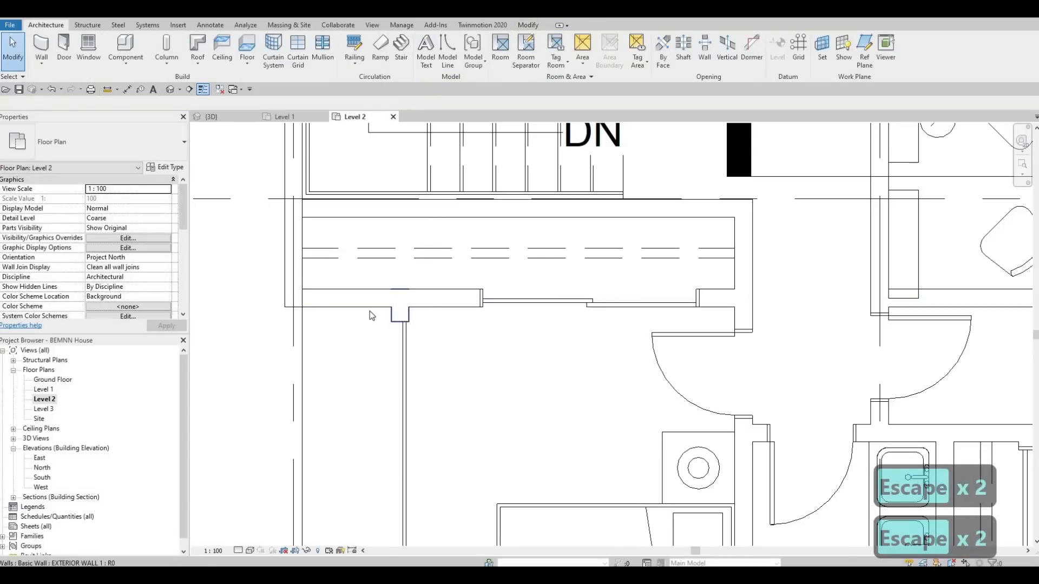
Step: Check the wall types of the new west exterior segment and the adjoining interior closet wall
{"action": "left_click", "coordinate": [369, 307]}
{"action": "key", "text": "Escape"}
{"action": "left_click", "coordinate": [429, 299]}
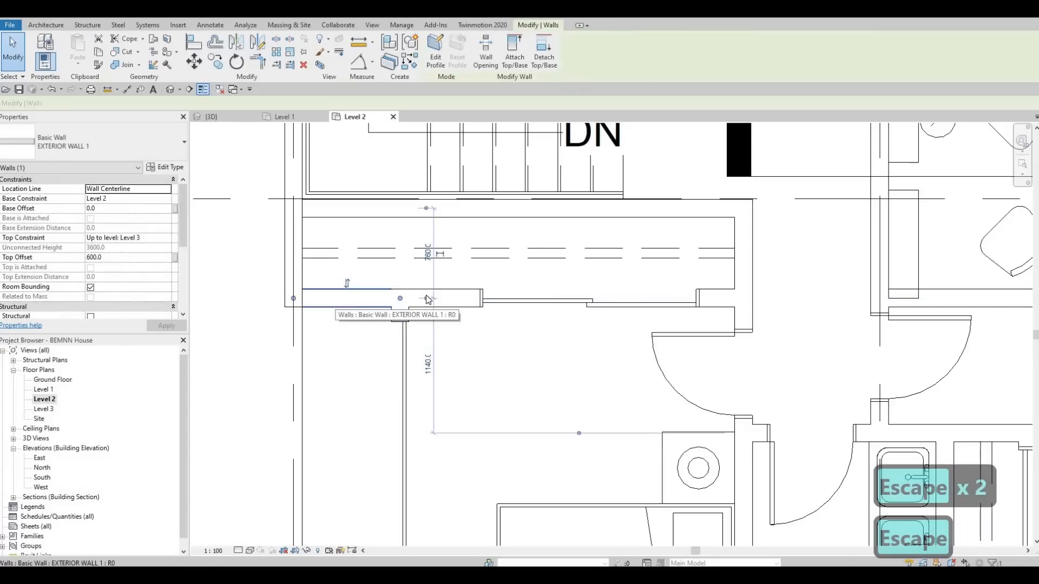
{"action": "key", "text": "Escape"}
{"action": "left_click", "coordinate": [429, 300]}
{"action": "key", "text": "Escape"}
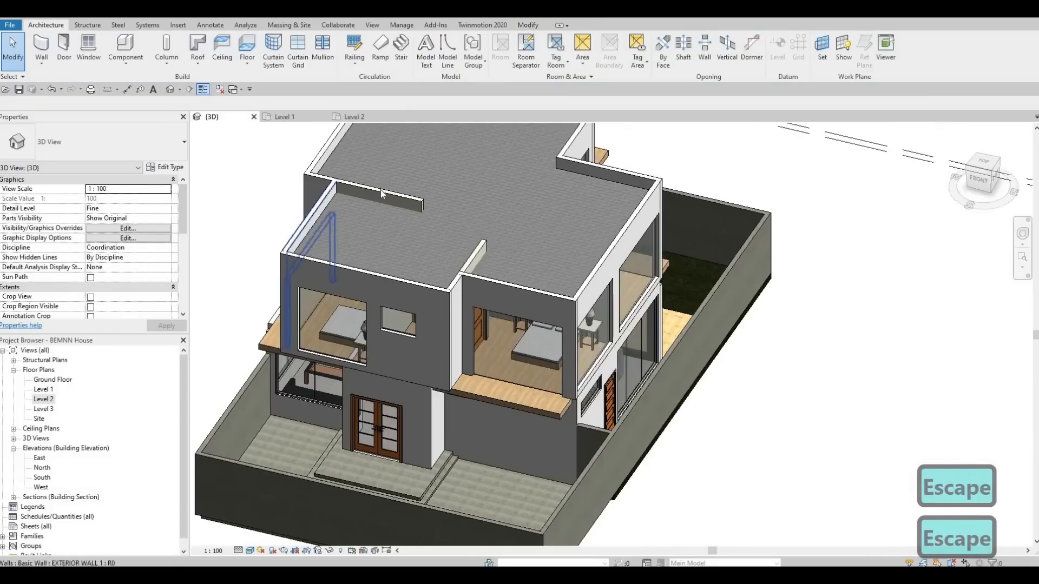
Step: In the 3D view, attach the tops of the two interior walls protruding above the roof to the roof
{"action": "left_click", "coordinate": [381, 190]}
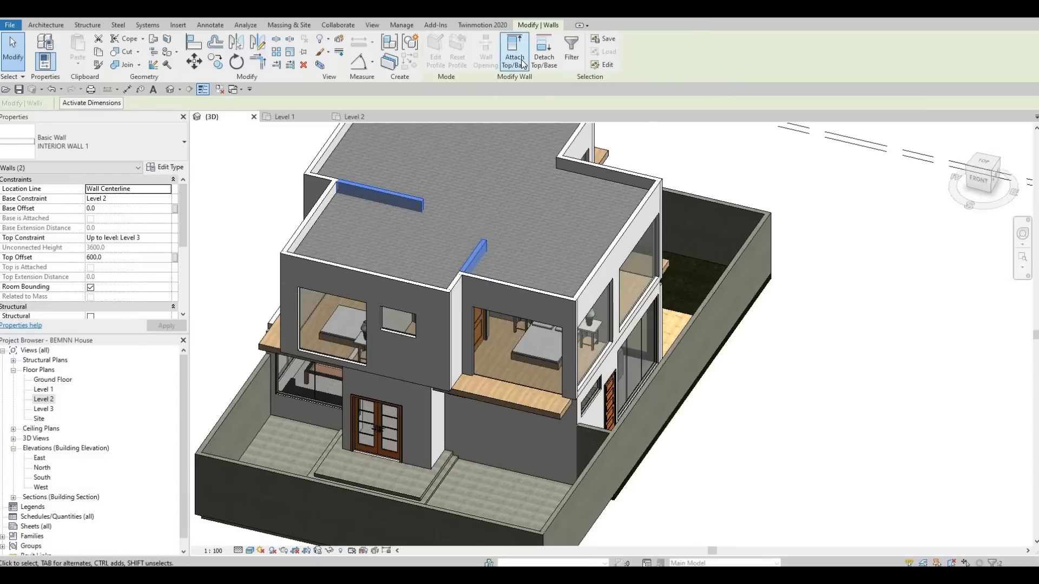
{"action": "middle_click_drag", "start_coordinate": [519, 130], "coordinate": [511, 233]}
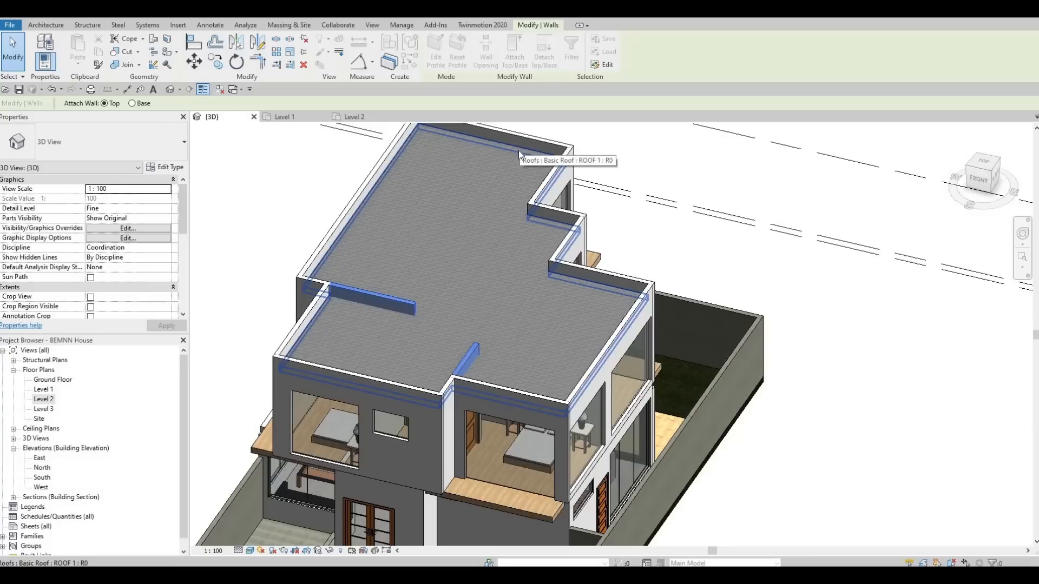
{"action": "left_click", "coordinate": [518, 155]}
{"action": "key", "text": "Escape"}
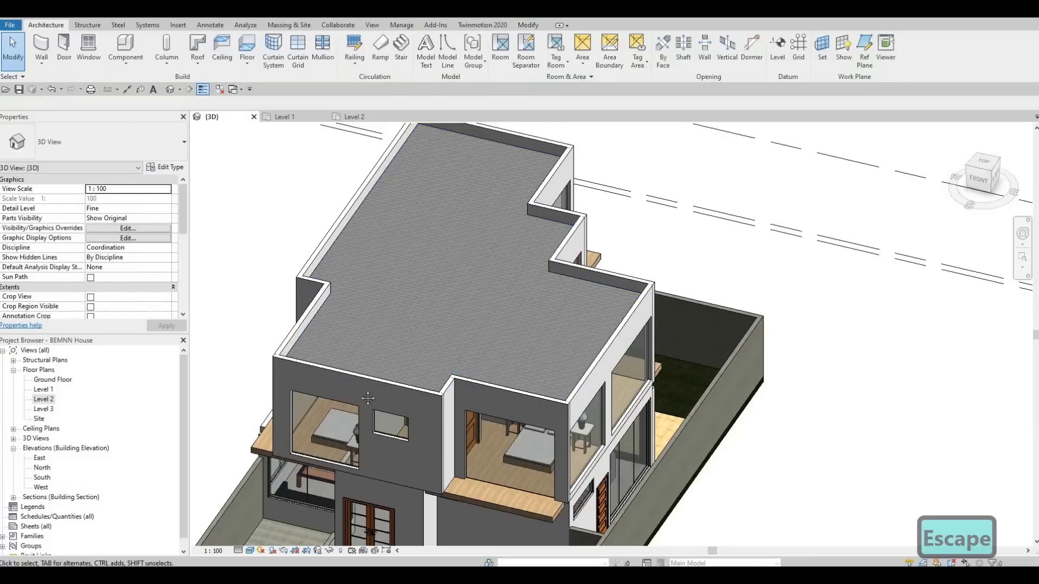
Step: Select the chain of Level 2 exterior walls, set their Top Offset to 400 and view the lowered parapet from the front
{"action": "scroll", "coordinate": [351, 365], "scroll_direction": "down", "scroll_amount": 3}
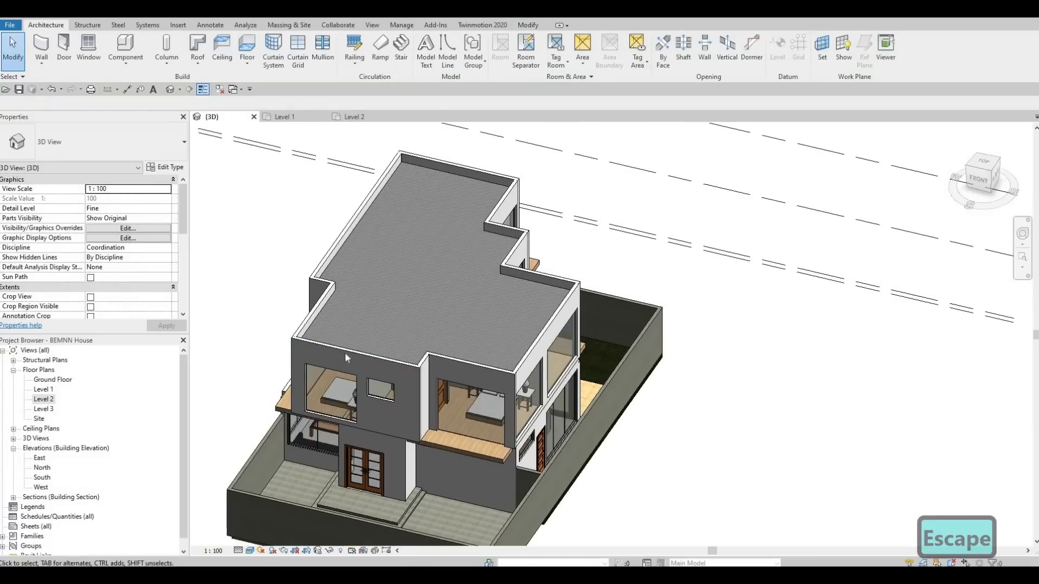
{"action": "key", "text": "Tab"}
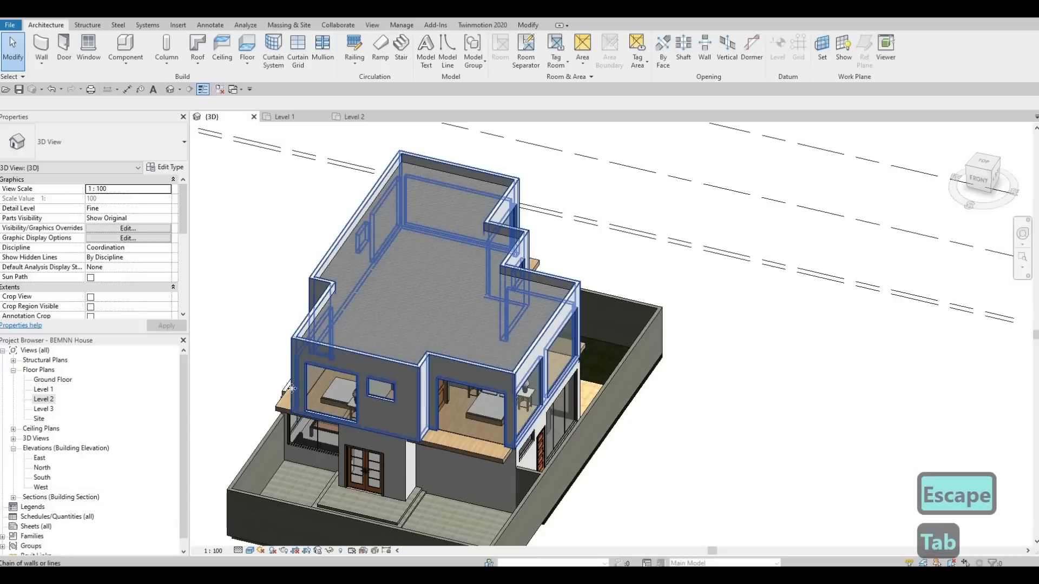
{"action": "left_click", "coordinate": [346, 353]}
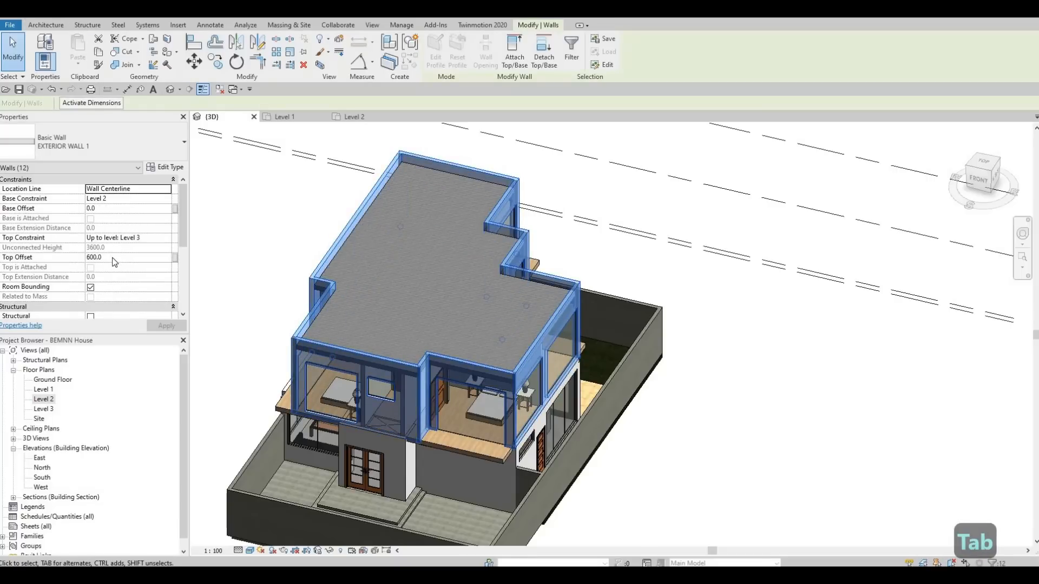
{"action": "type", "text": "400"}
{"action": "key", "text": "Return"}
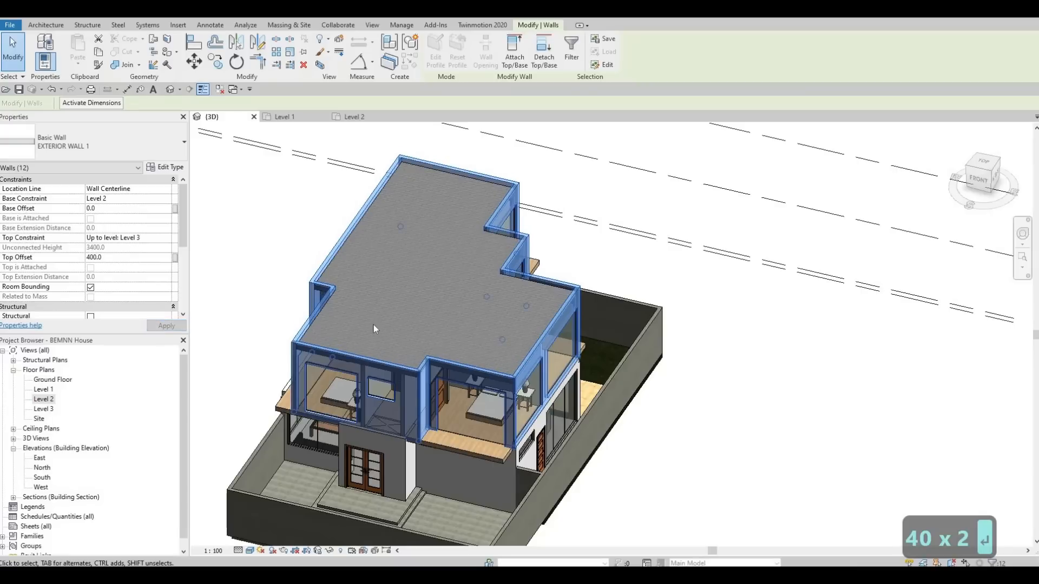
{"action": "key", "text": "Escape"}
{"action": "key", "text": "Escape"}
{"action": "middle_click_drag", "start_coordinate": [544, 254], "coordinate": [441, 357], "text": "shift"}
{"action": "scroll", "coordinate": [551, 259], "scroll_direction": "up", "scroll_amount": 3}
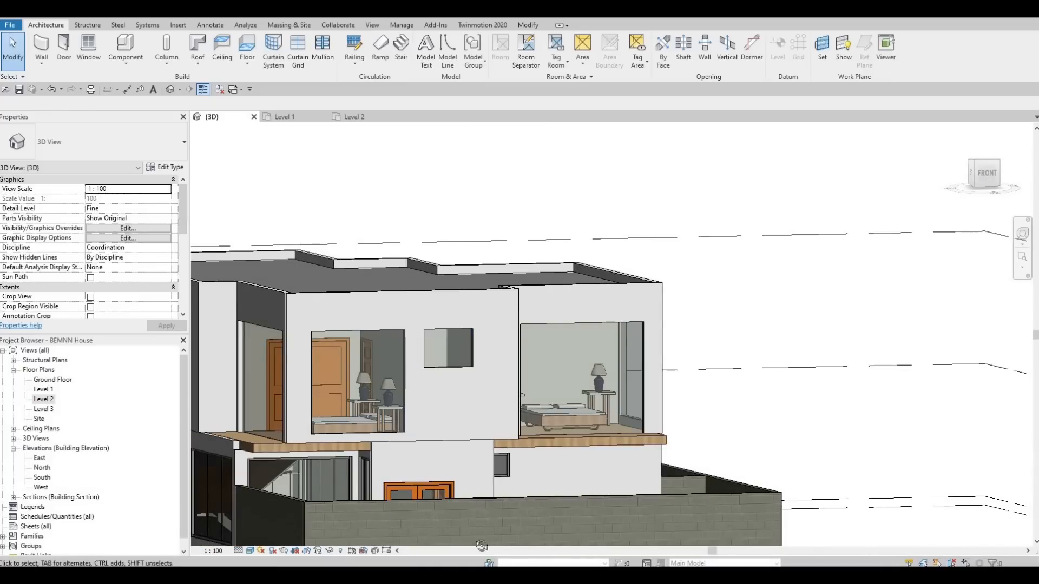